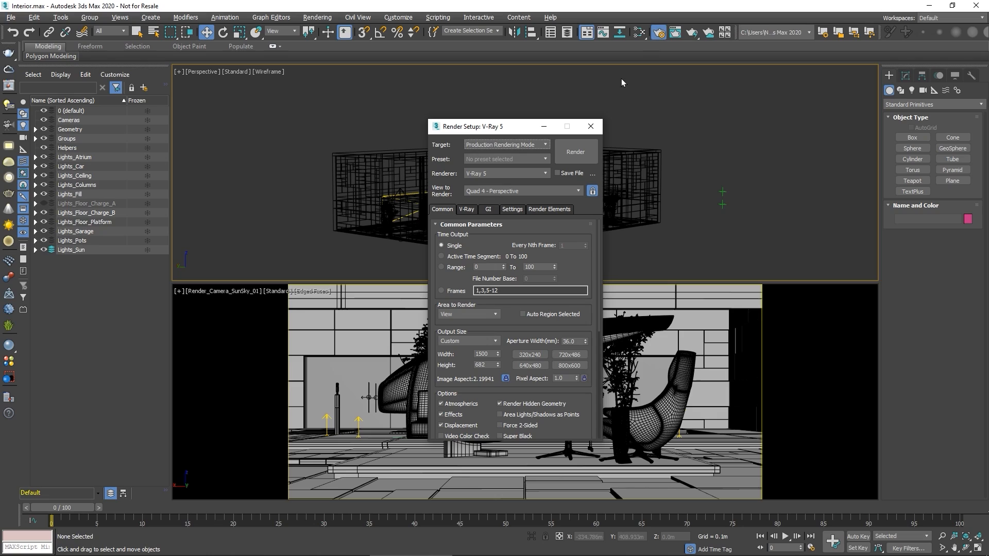
Review the V-Ray render settings, examining the Global DMC noise options and the Light cache presets, and close the render setup.
left_click(467, 210)
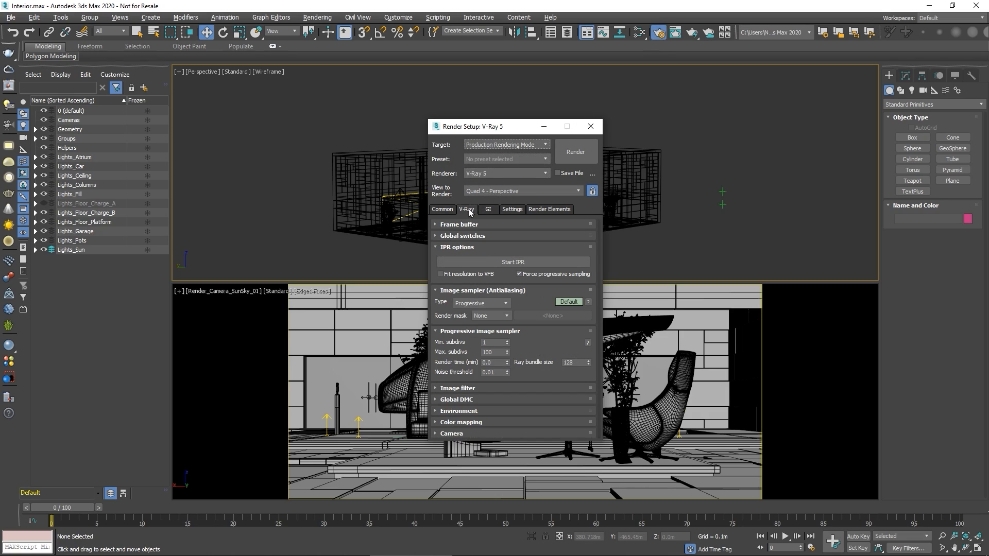
left_click(459, 401)
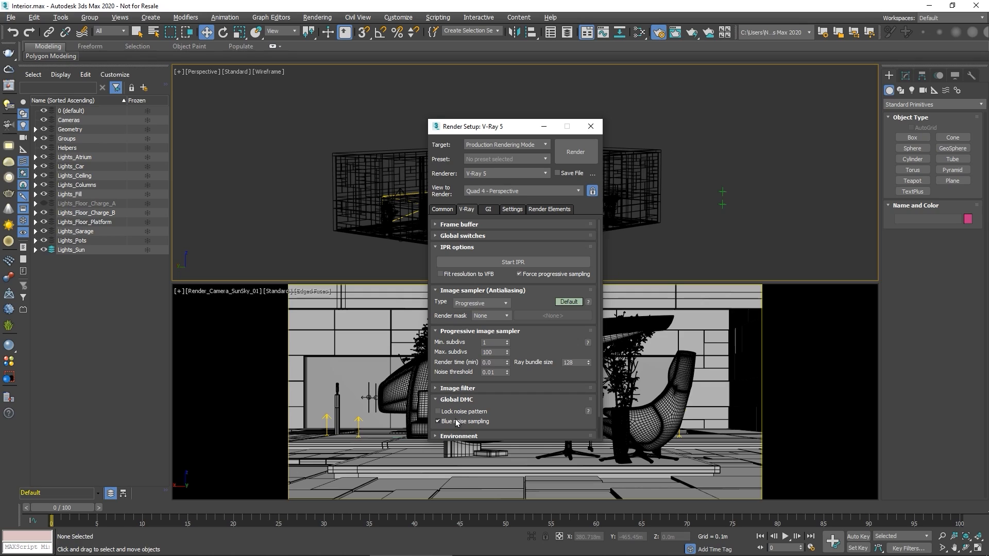
left_click(488, 210)
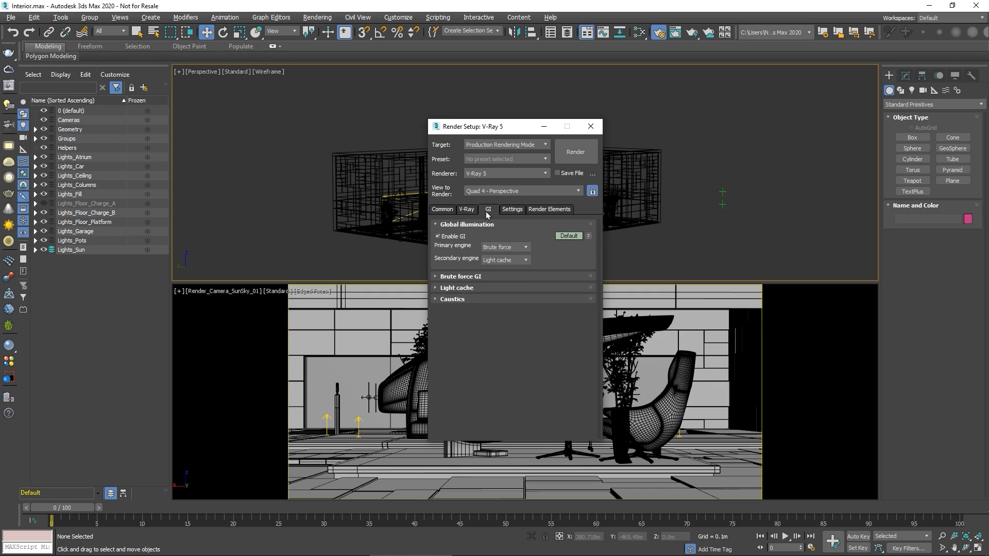
left_click(473, 288)
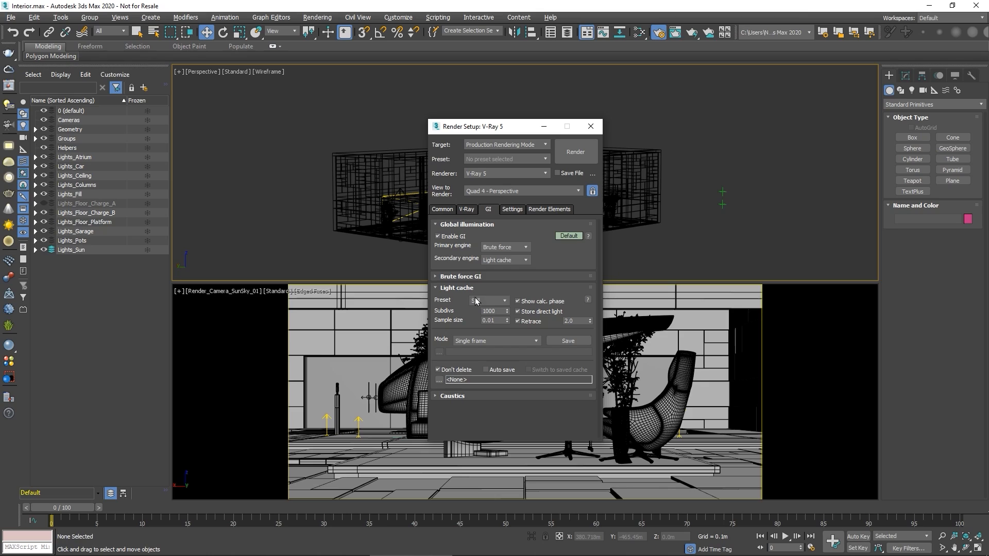
left_click(478, 301)
left_click(458, 301)
left_click(592, 130)
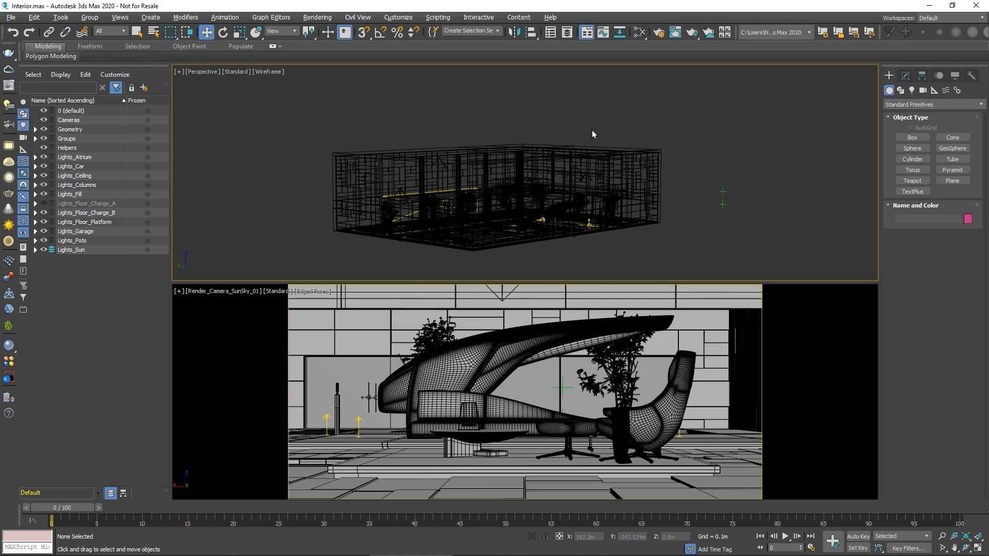
Open the V-Ray Frame Buffer and load the saved image Interior_Clay.vrimg from the Rendering folder.
left_click(15, 87)
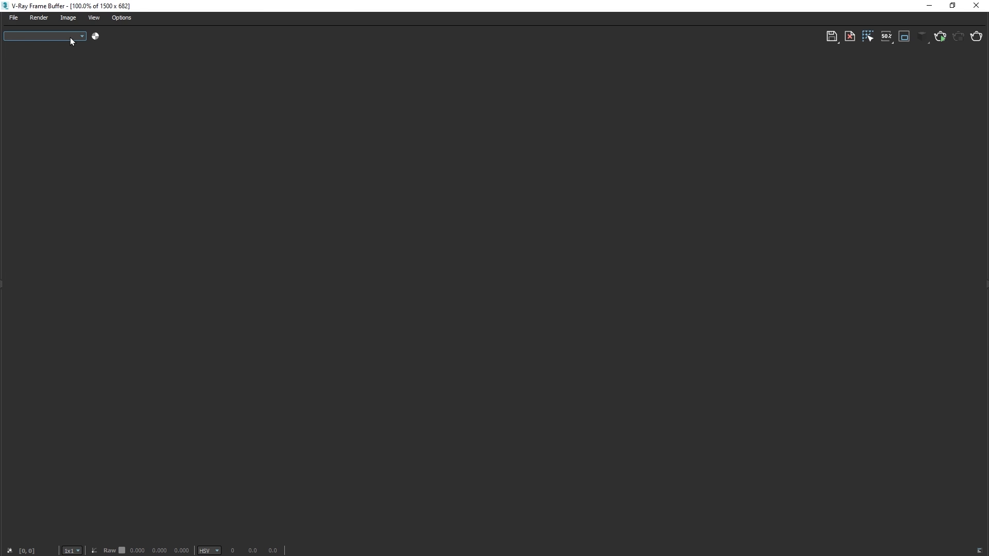
left_click(13, 17)
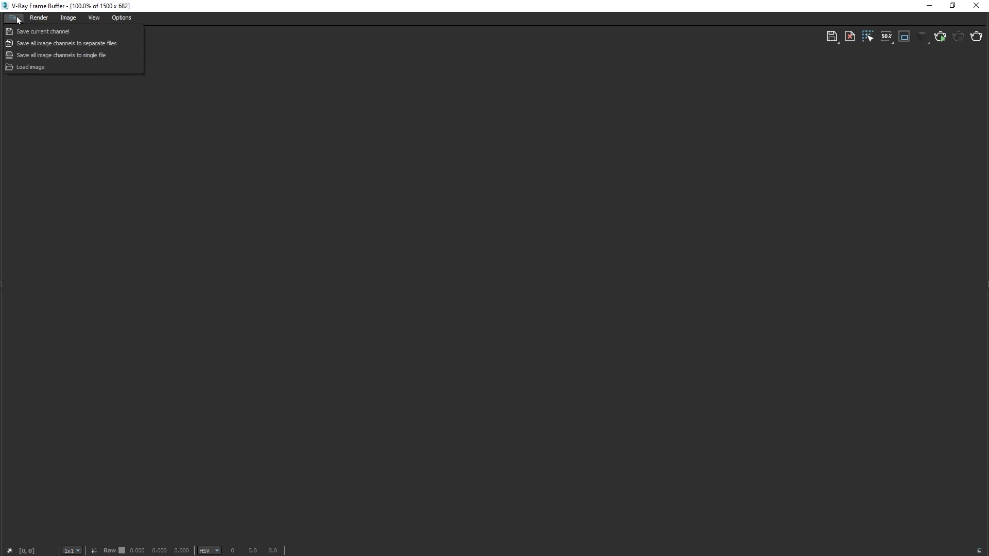
left_click(20, 67)
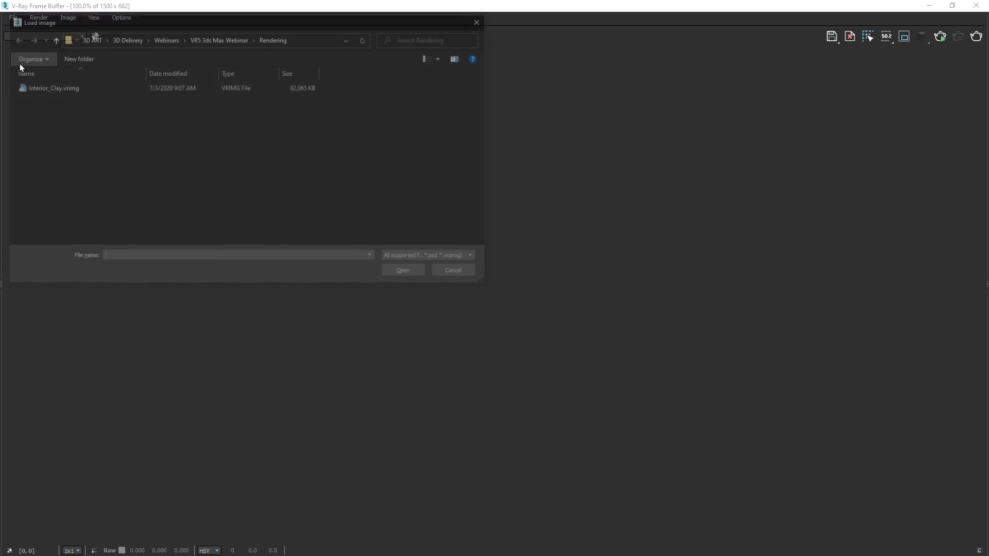
left_click(30, 87)
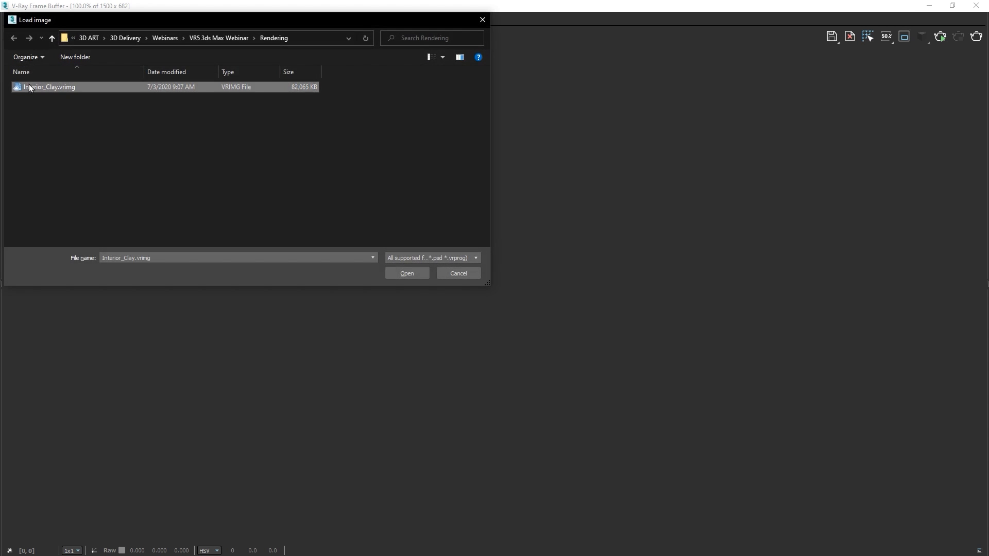
left_click(389, 276)
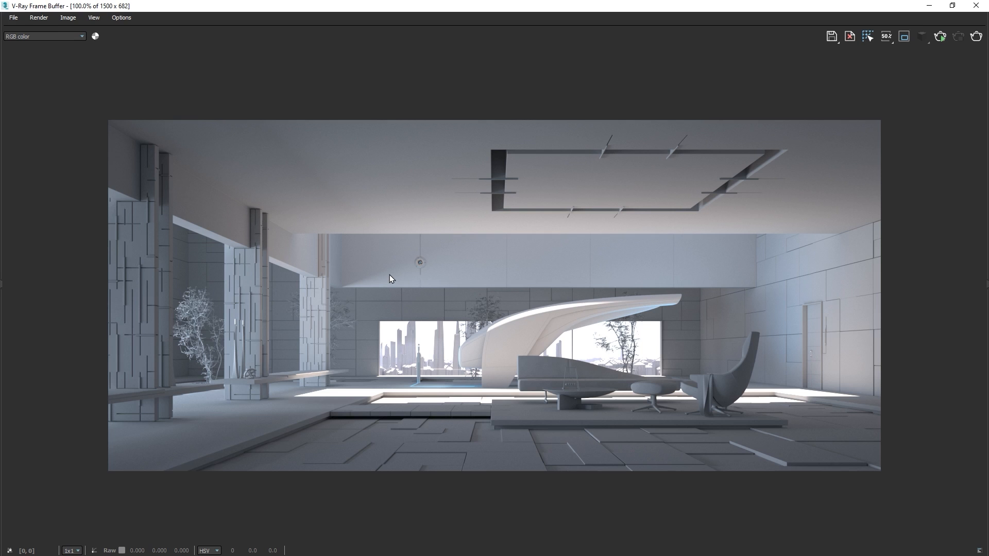
View the VRayGlobalIllumination and VRayLighting channels of the loaded image and return to RGB color.
left_click(82, 38)
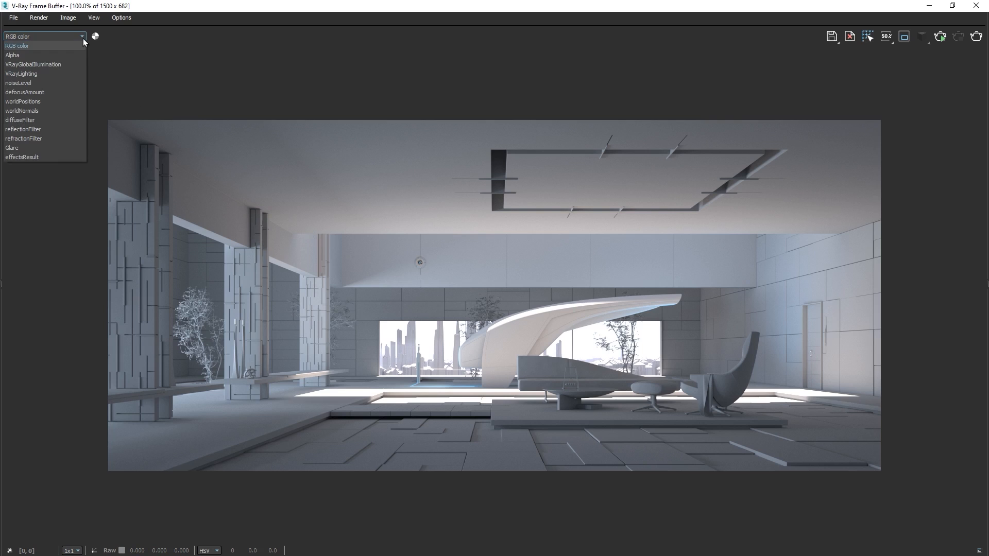
left_click(79, 64)
left_click(77, 38)
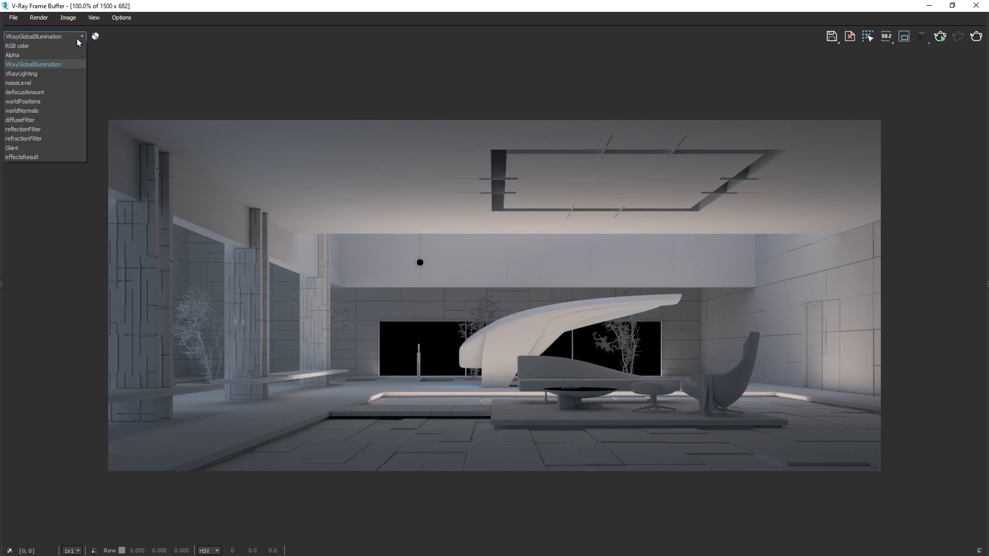
left_click(76, 72)
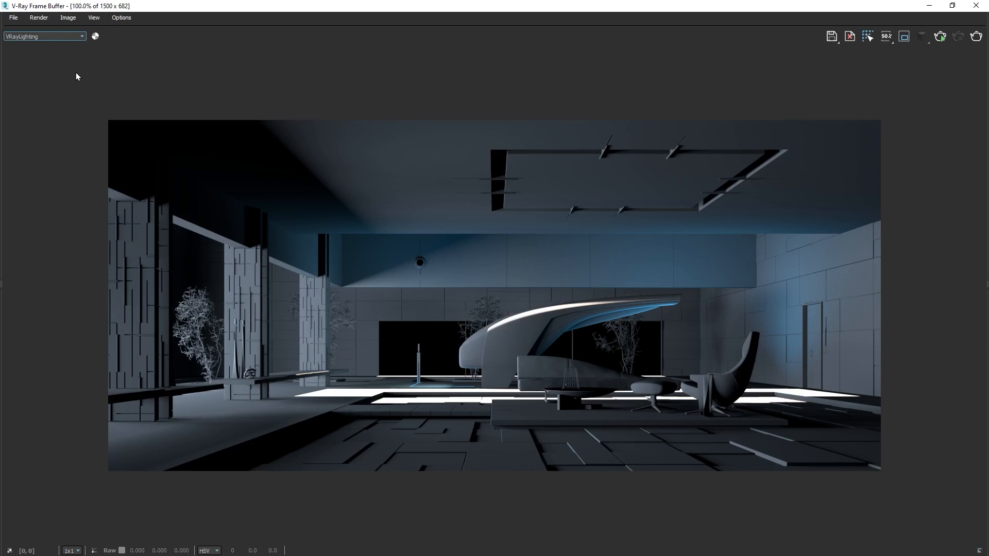
left_click(79, 38)
left_click(79, 47)
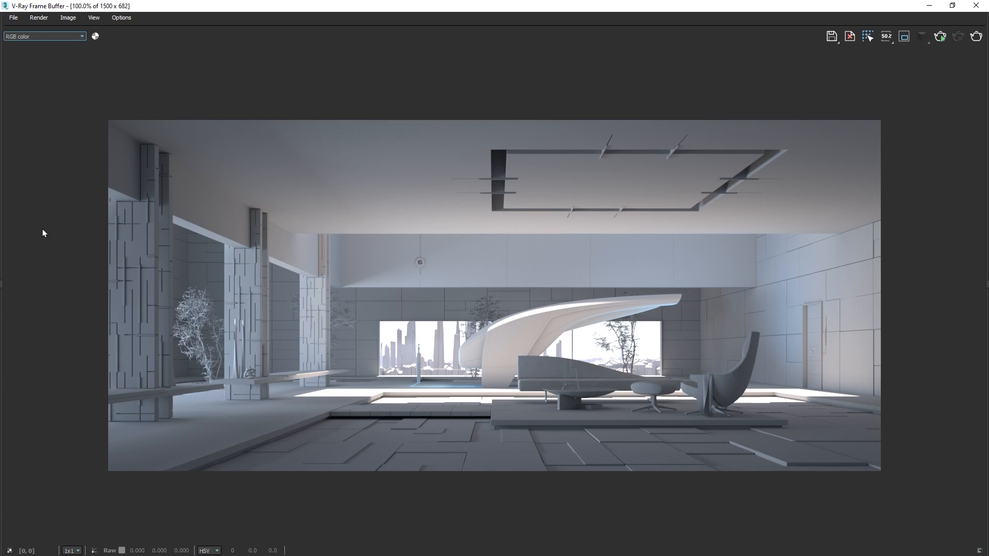
Expand the render history, examine the options available for the first saved render, and collapse the history.
left_click(4, 283)
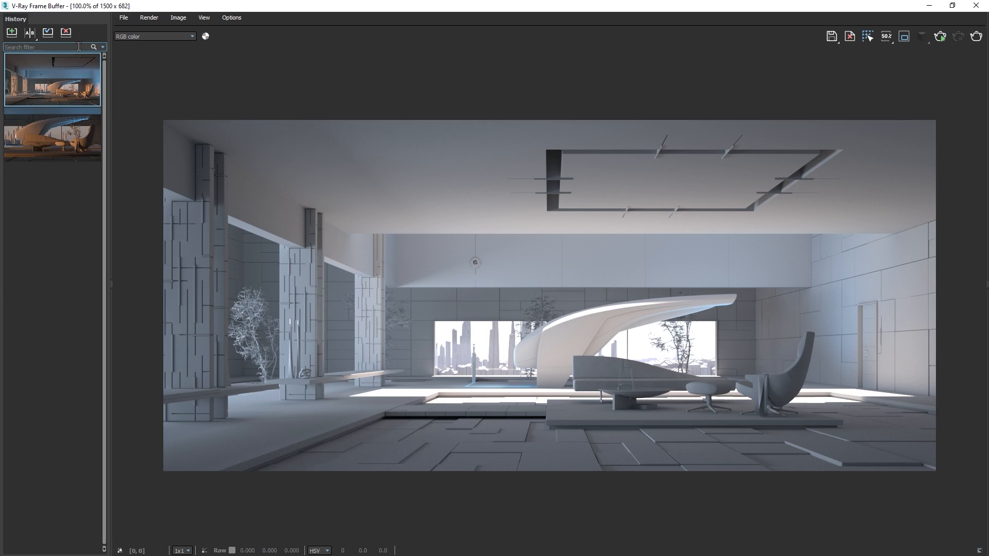
mouse_move(76, 63)
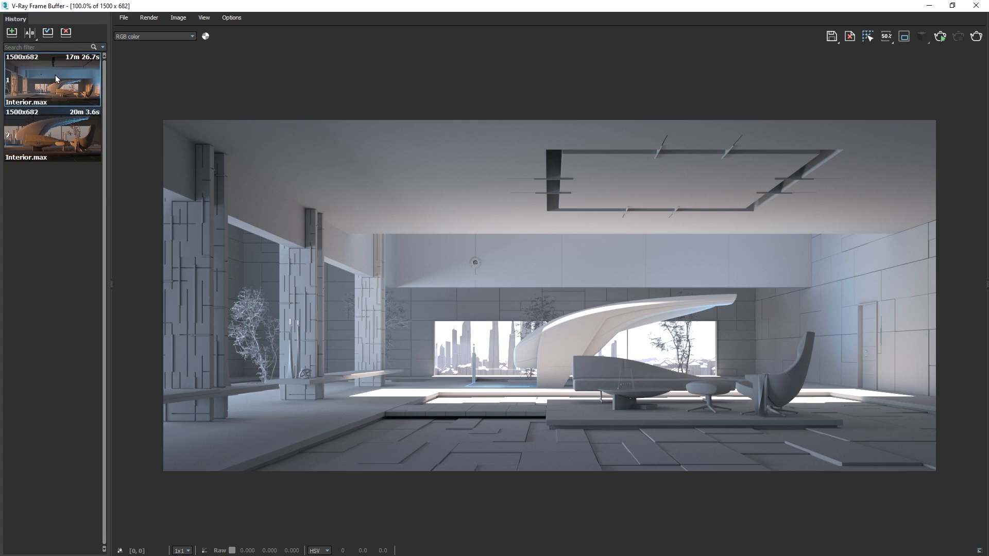
right_click(56, 76)
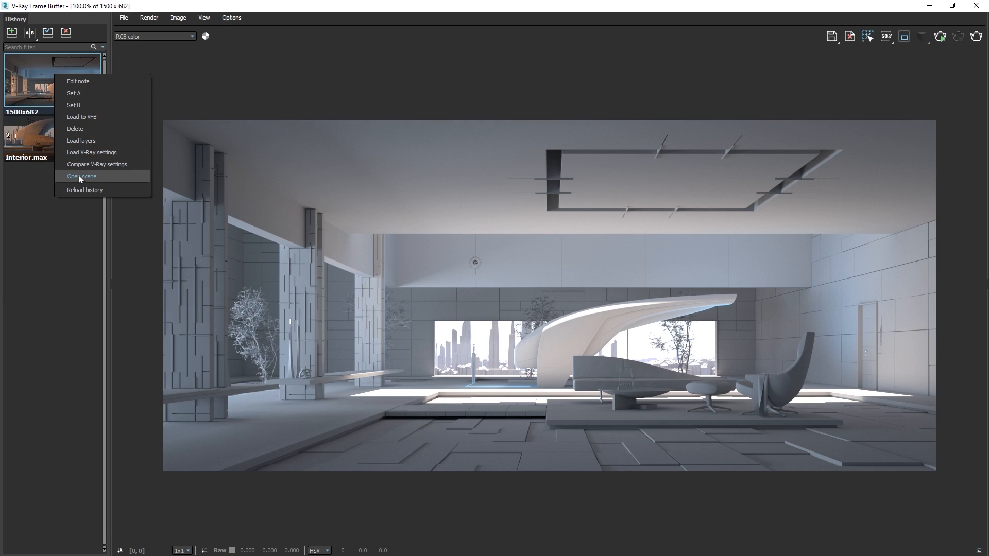
left_click(133, 221)
left_click(112, 280)
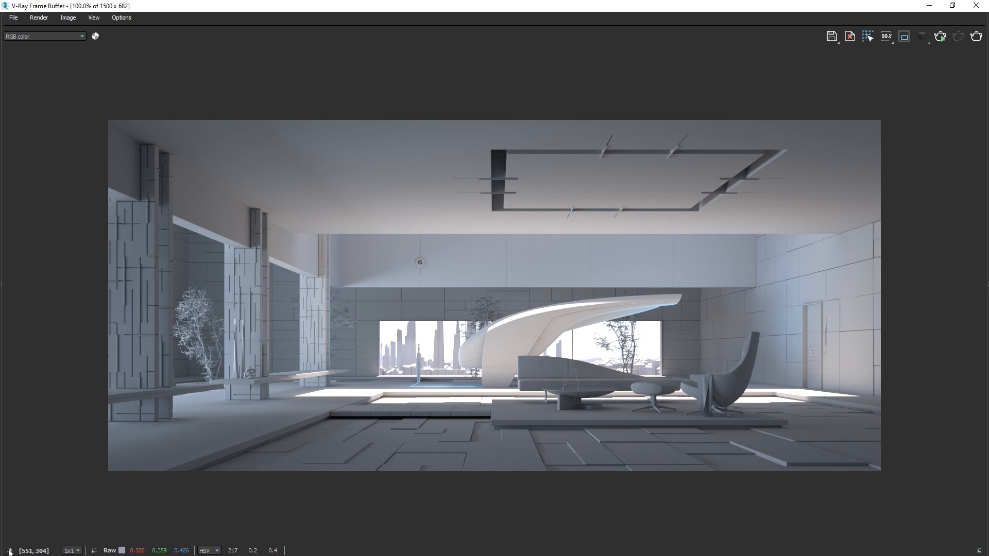
Examine the pixel readout's Raw and RGB modes and its colour formats, and check the V-Ray messages log.
left_click(94, 551)
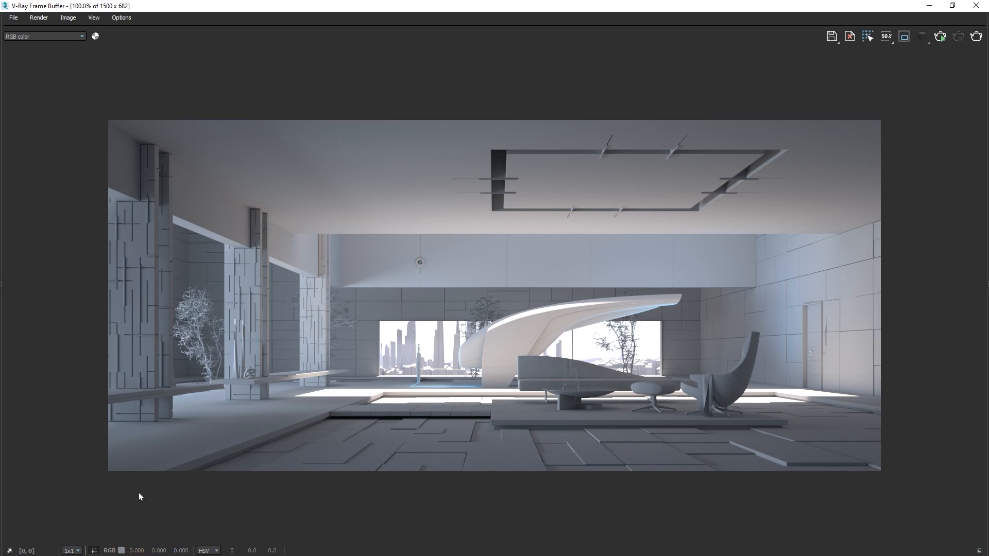
left_click(94, 551)
left_click(209, 550)
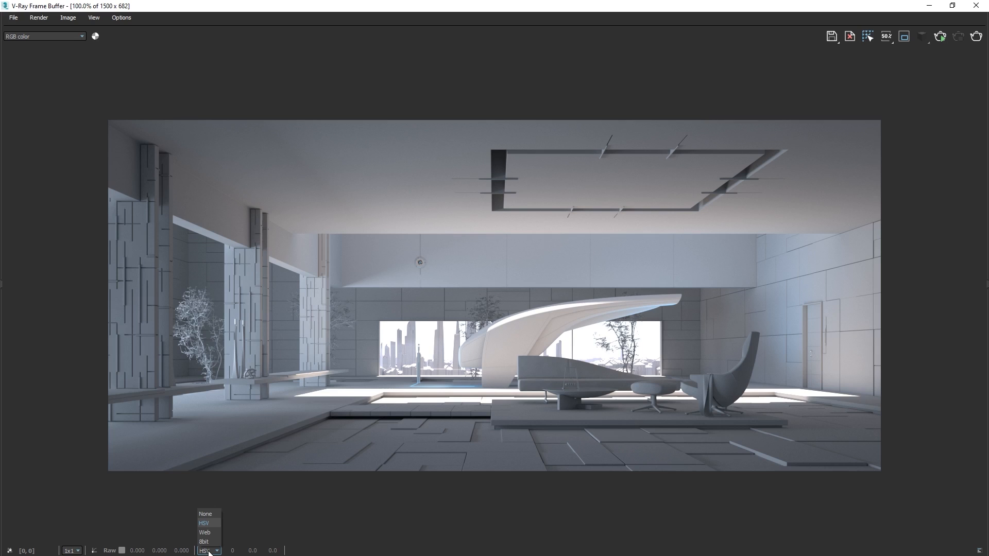
left_click(254, 530)
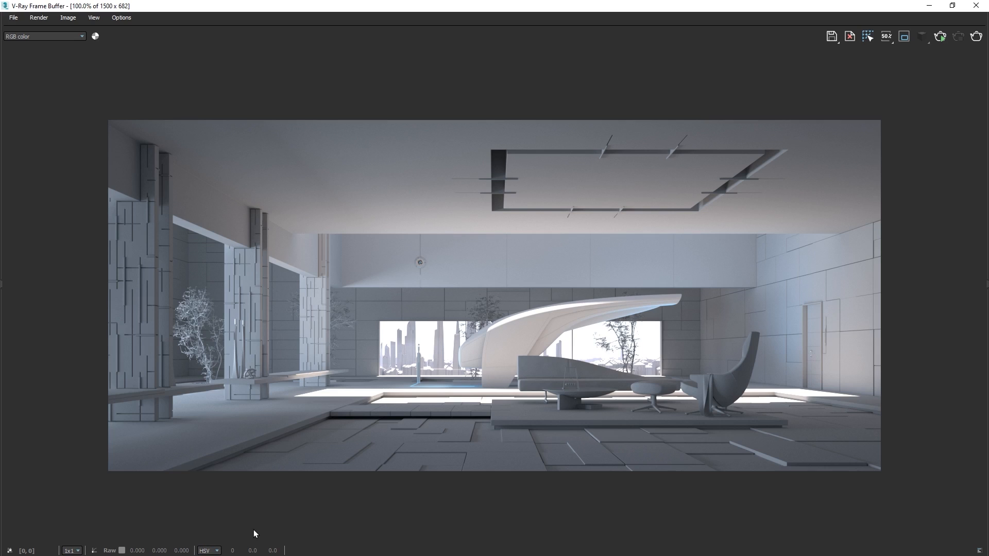
left_click(980, 550)
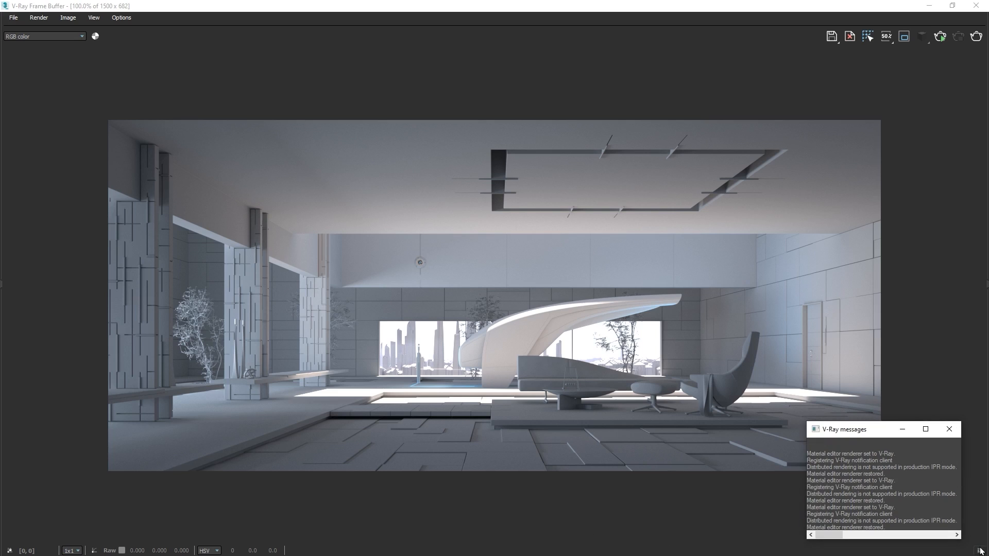
left_click(953, 430)
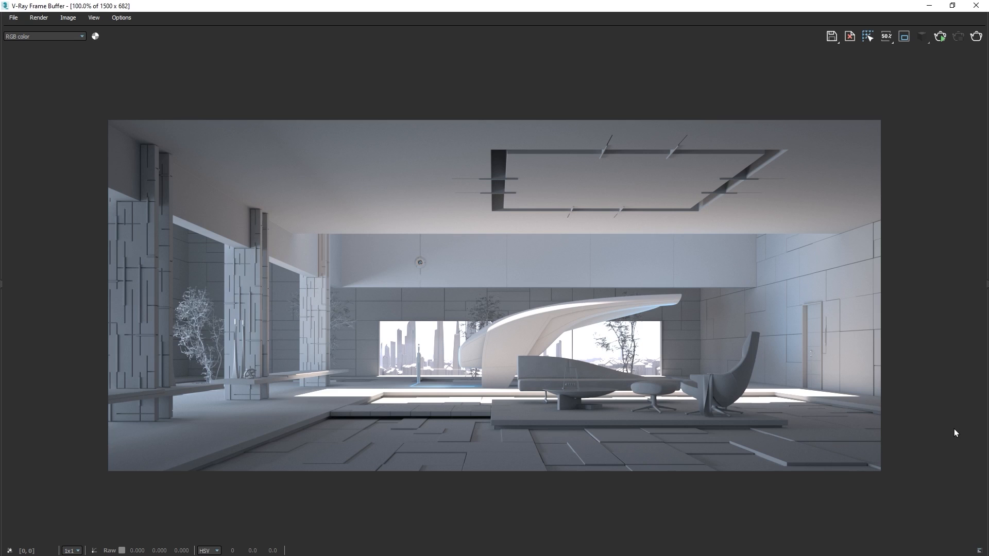
Expand the frame buffer layers and enable the bloom/glare effect on the Lens Effects layer.
left_click(984, 285)
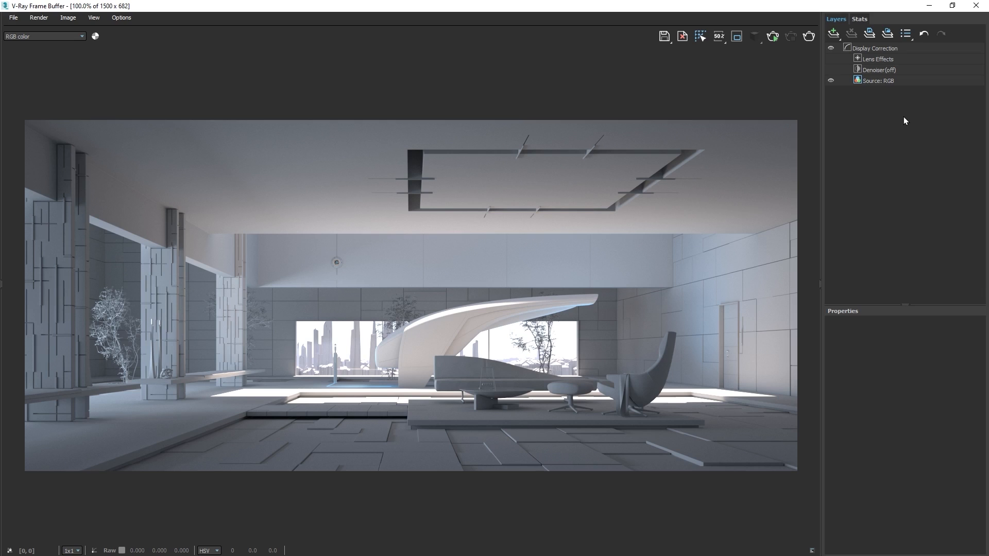
left_click(884, 60)
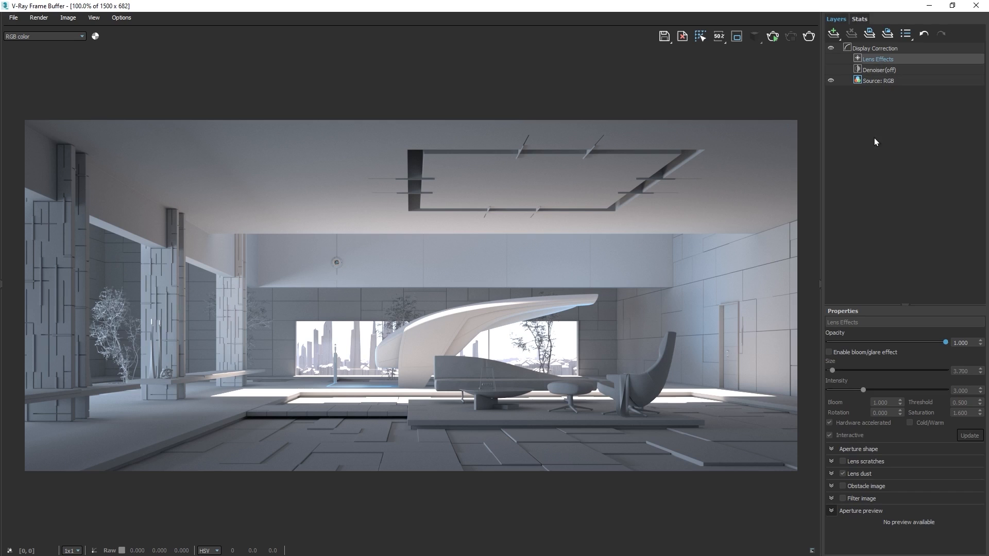
left_click(830, 353)
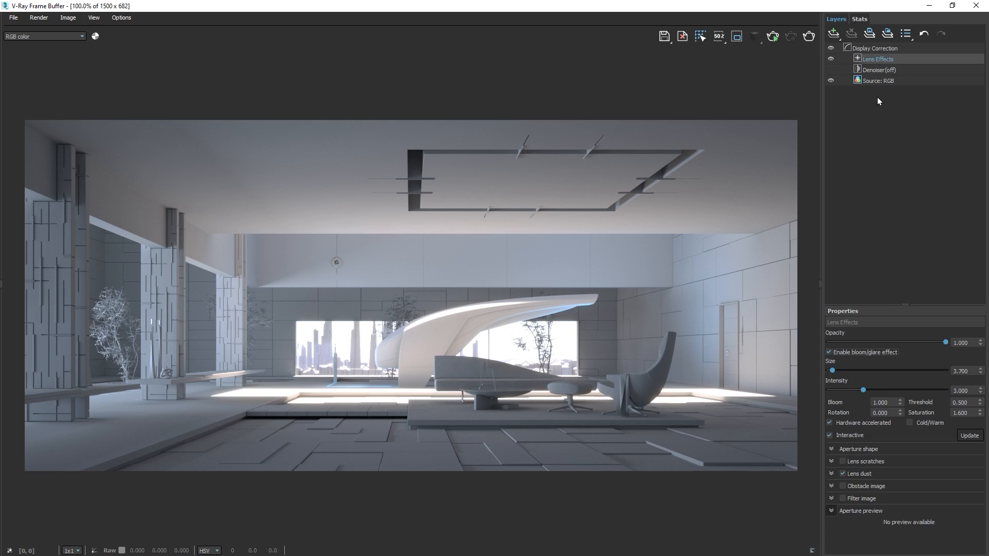
Examine the Source layer's modes and the new layer types offered for the layer stack.
left_click(876, 80)
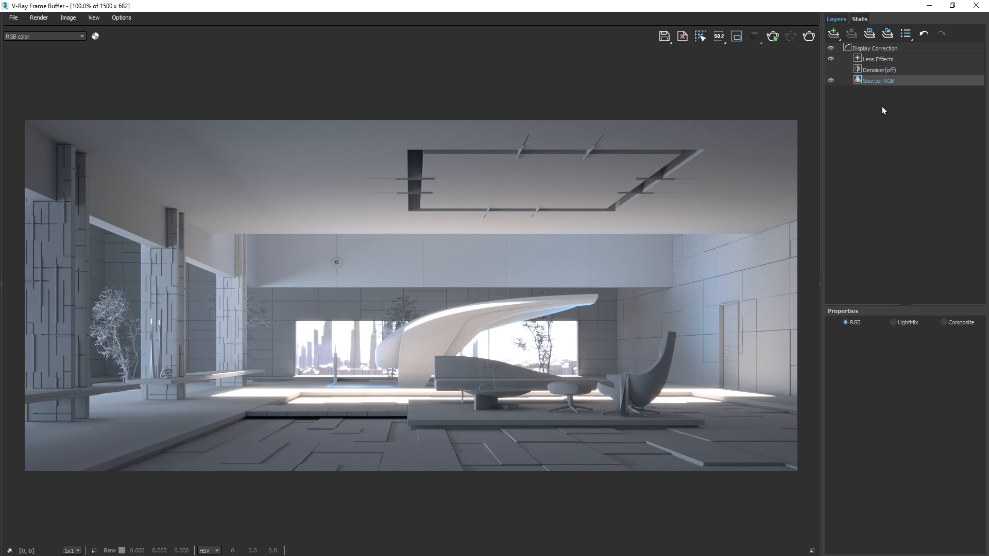
right_click(879, 60)
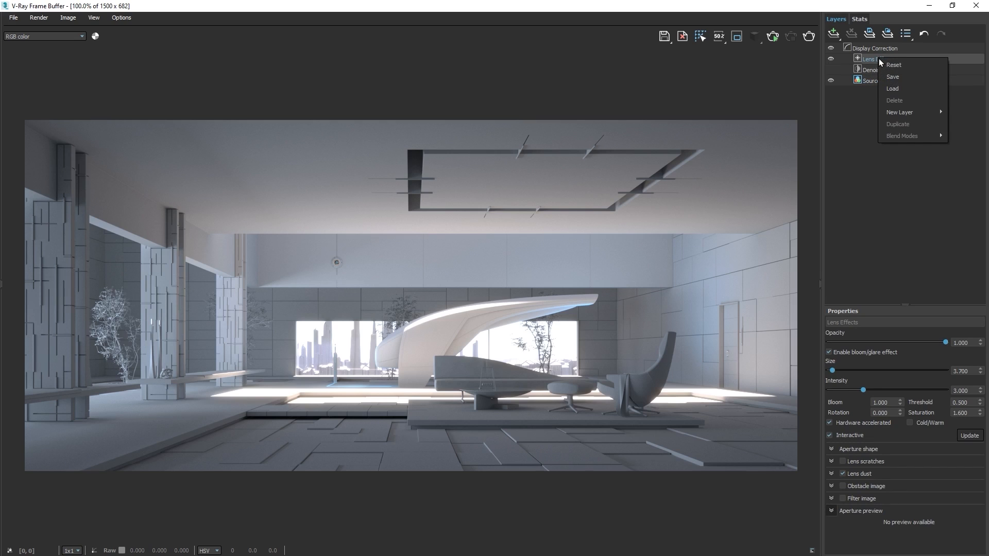
mouse_move(899, 113)
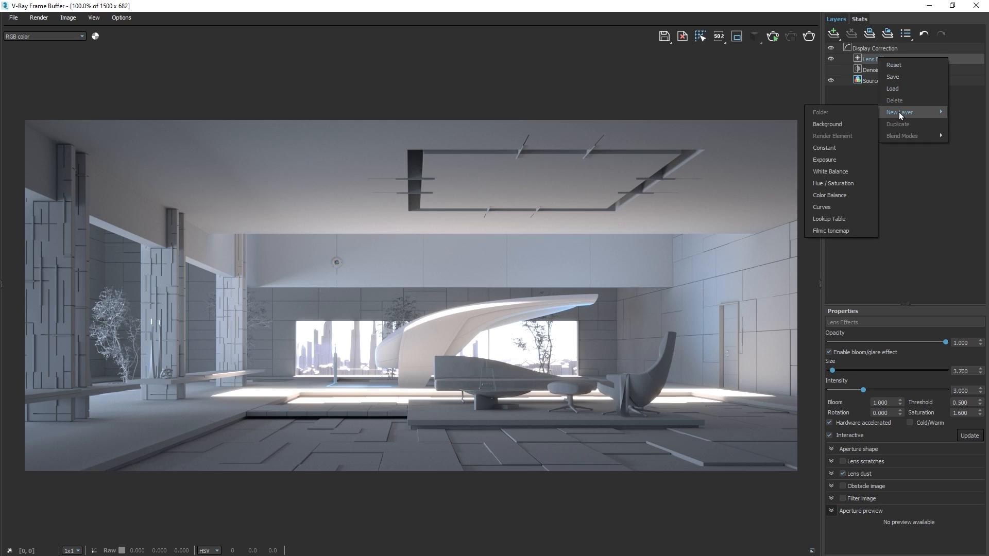
left_click(900, 149)
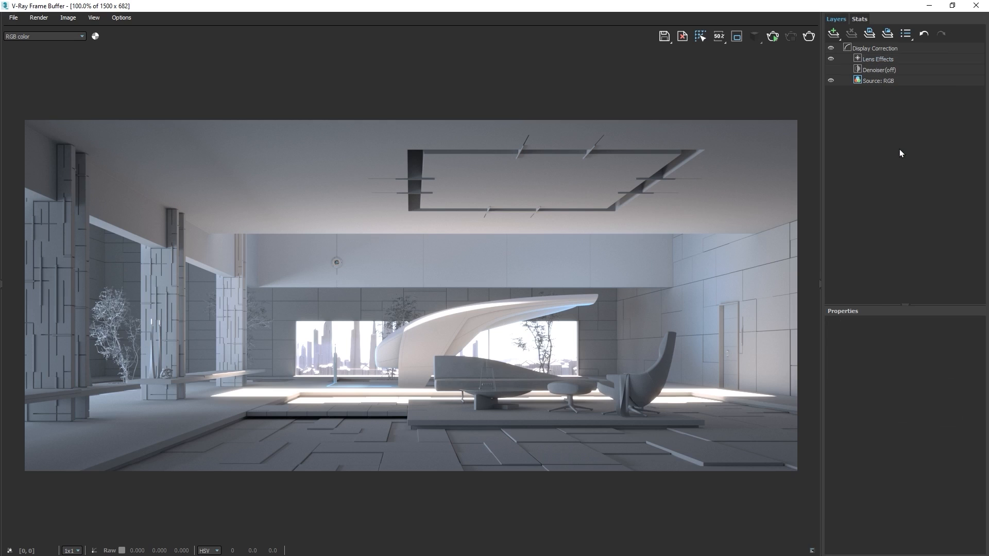
Compare the render with and without bloom and glare by toggling the Lens Effects layer's visibility, leaving it visible.
left_click(831, 59)
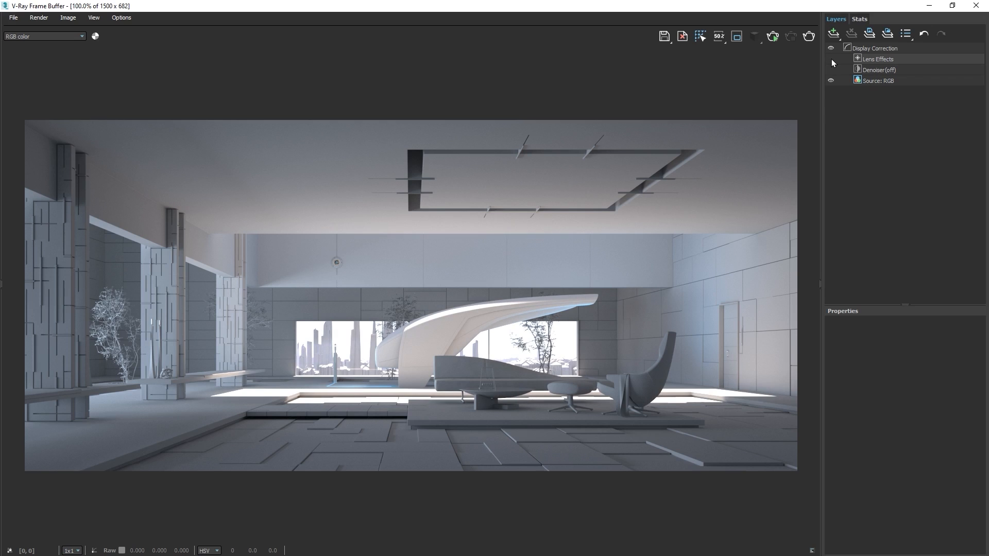
left_click(831, 59)
left_click(831, 59)
left_click(831, 60)
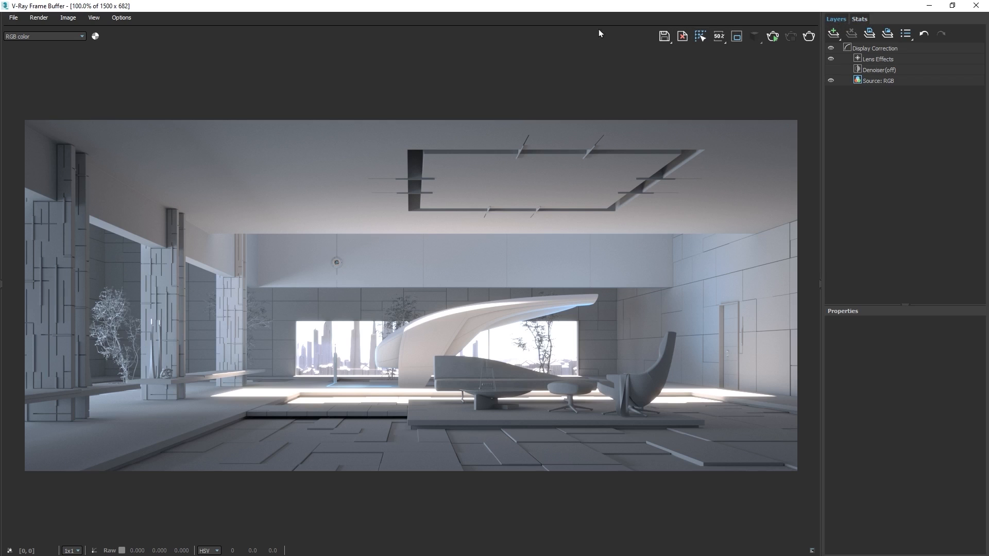
Examine the frame buffer's viewing options for colour space, zoom, channels, test resolution and colour clamping.
left_click(97, 18)
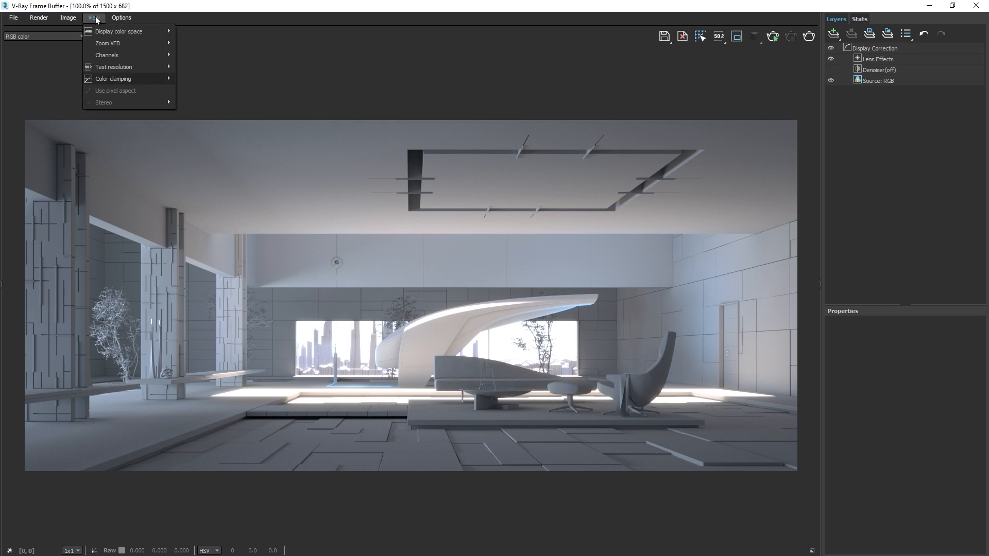
mouse_move(101, 31)
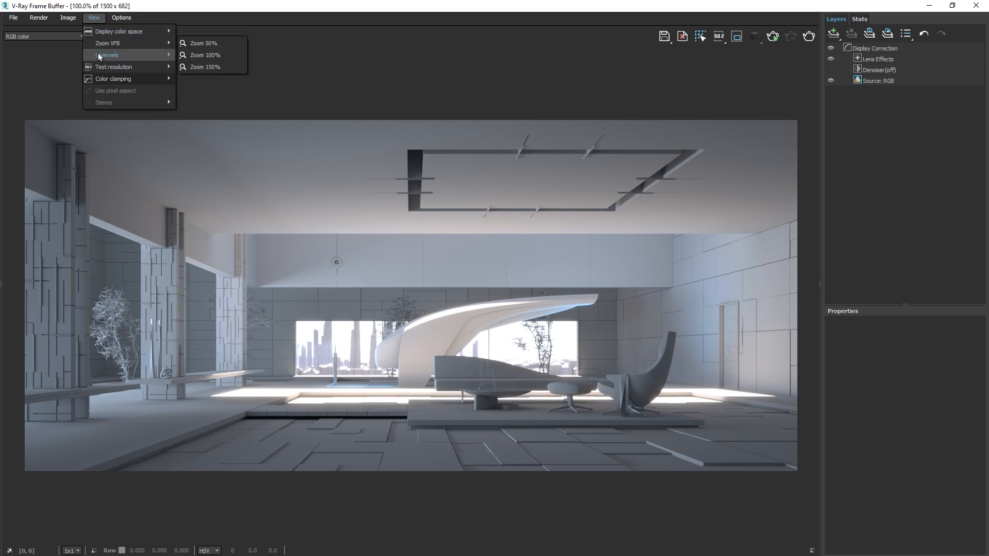
mouse_move(99, 81)
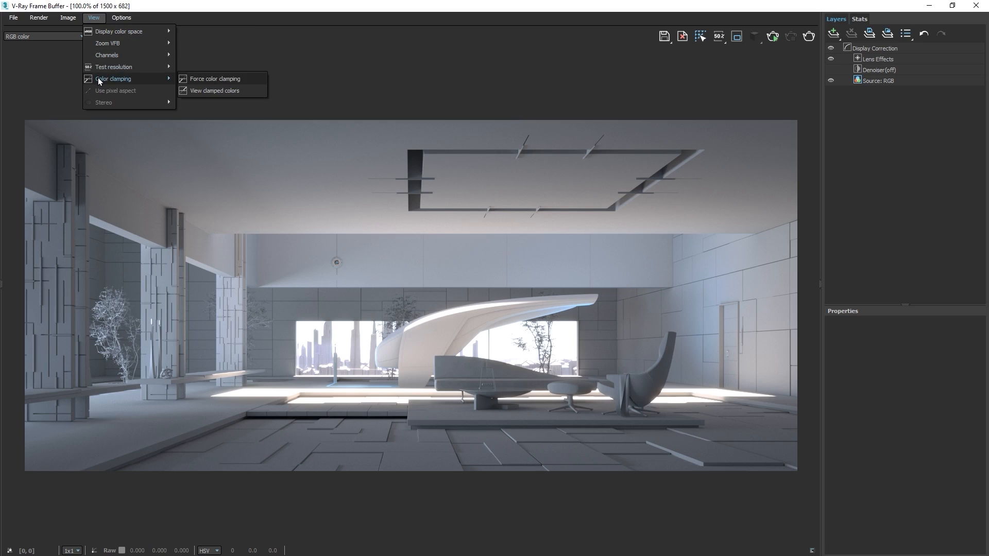
left_click(66, 57)
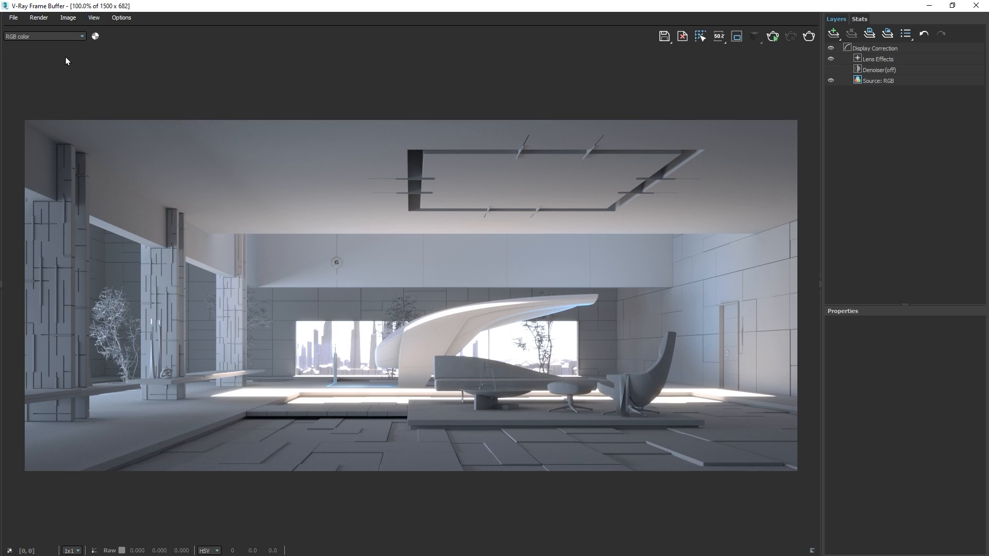
Review the VFB settings for render view, region controls, history and layers, then close them and collapse the frame buffer layers.
left_click(124, 20)
left_click(125, 30)
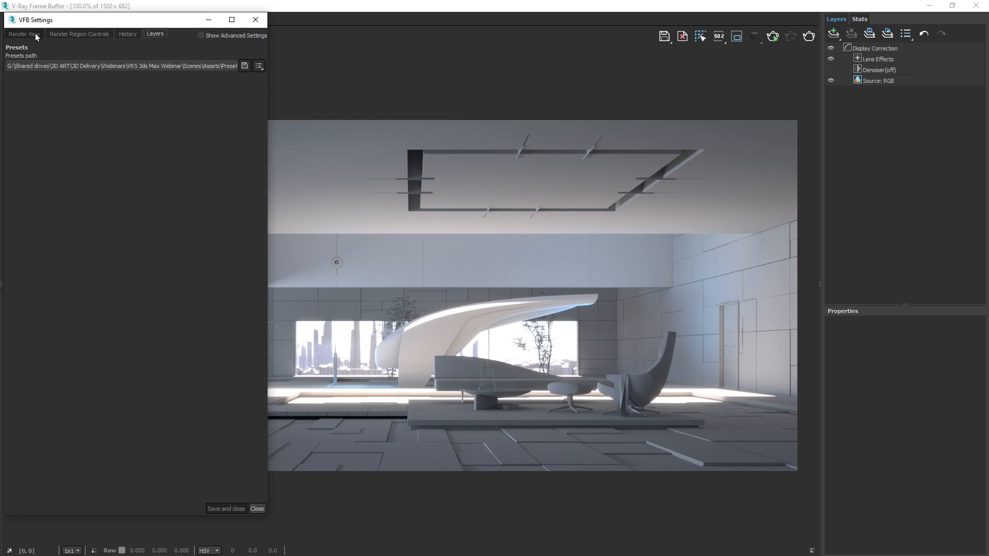
left_click(24, 34)
left_click(59, 34)
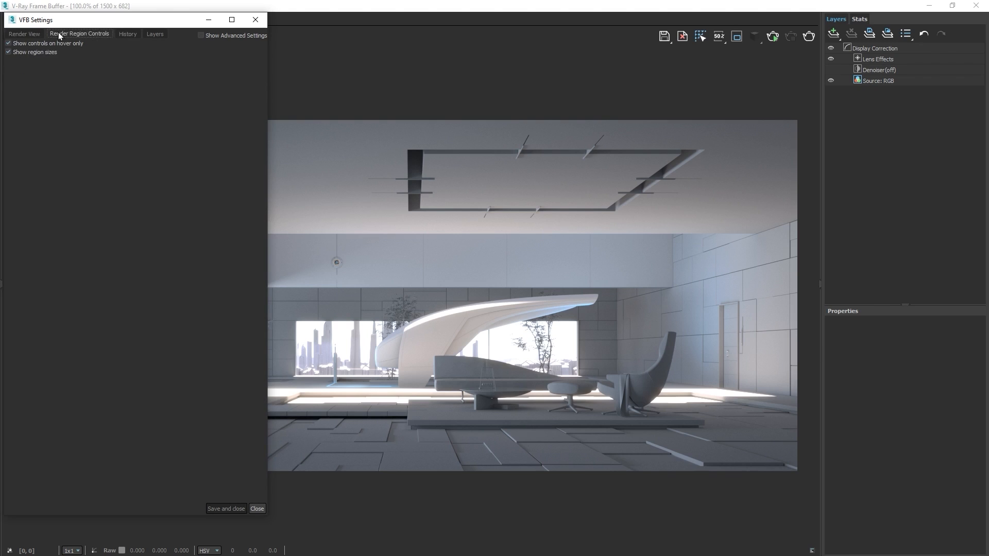
left_click(127, 34)
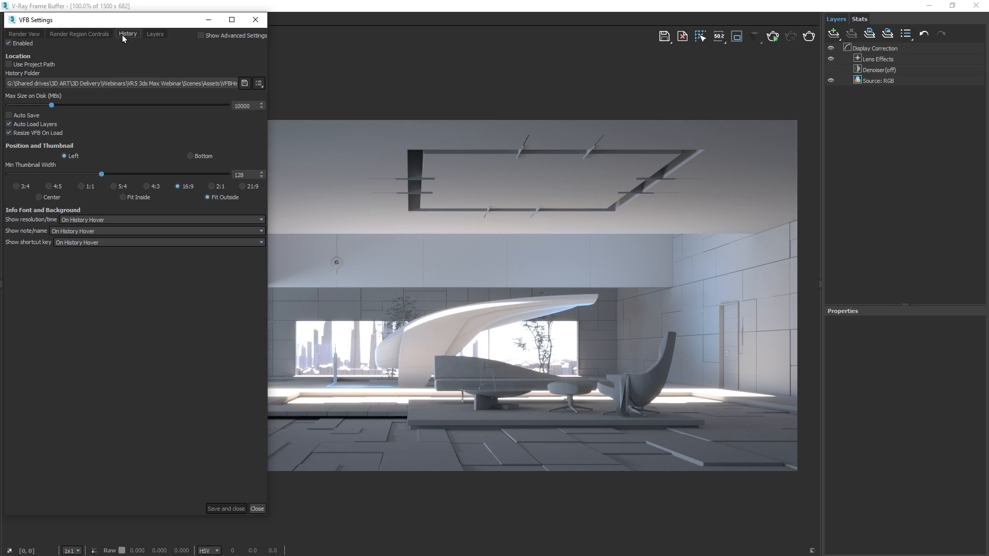
left_click(153, 34)
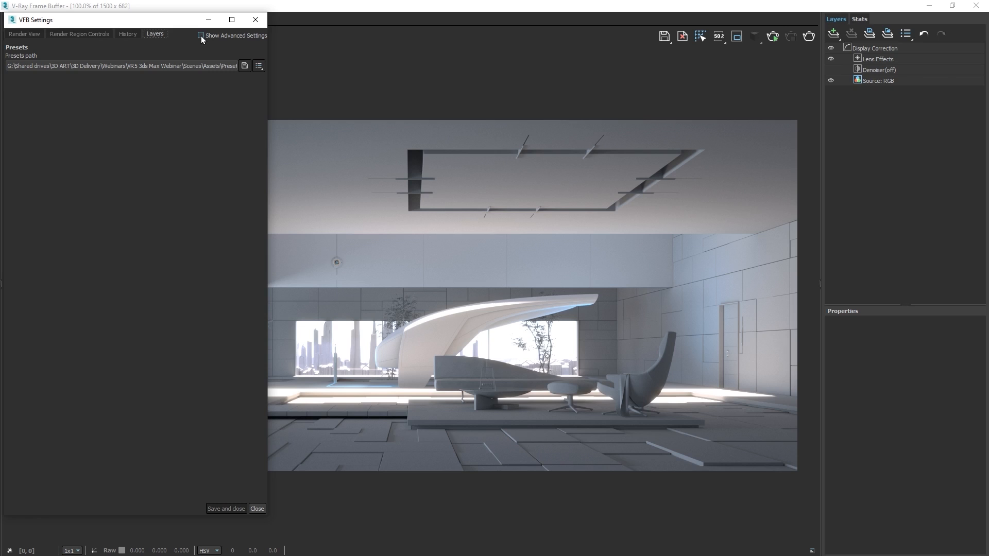
left_click(256, 20)
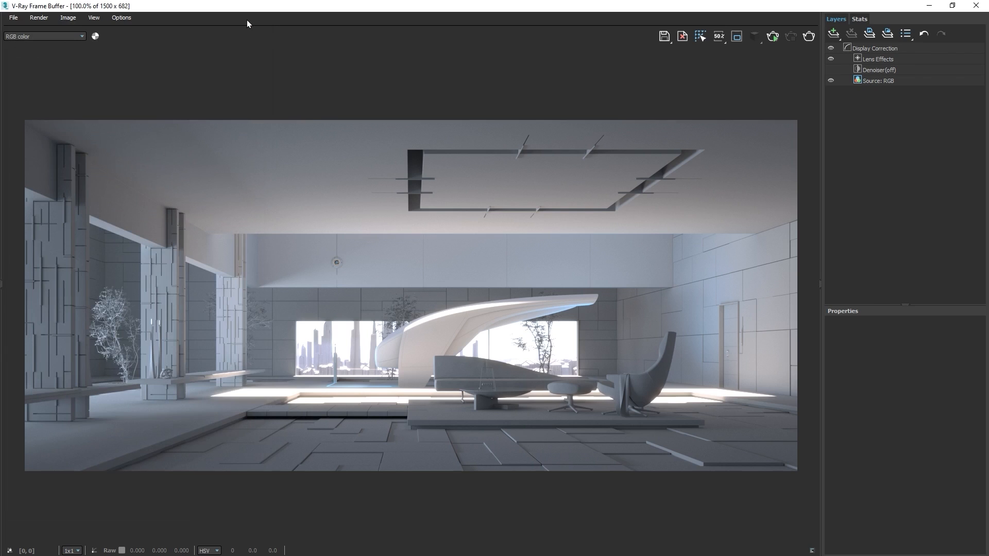
left_click(820, 284)
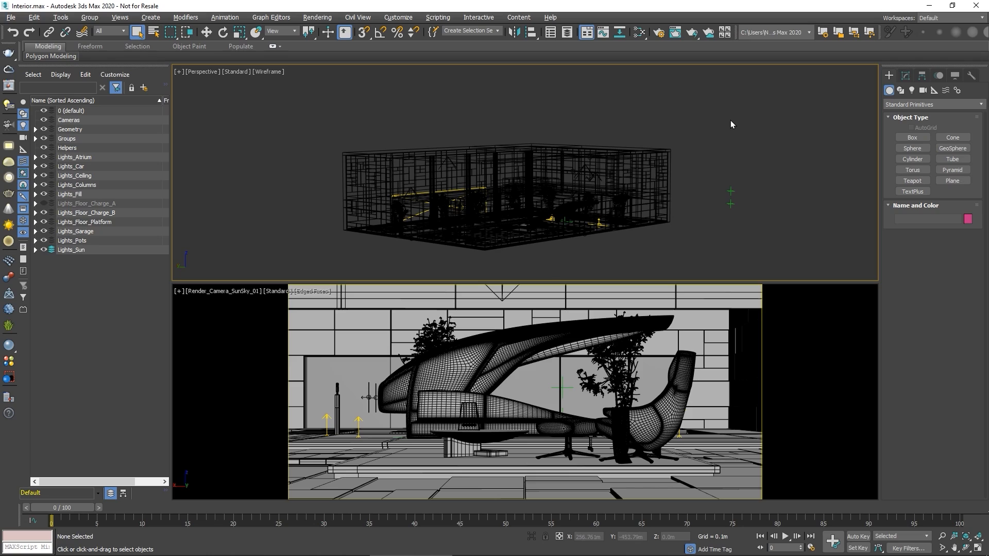
Maximize the Perspective viewport and unhide the VRaySun and its target in the Lights_Sun layer.
key("alt+w")
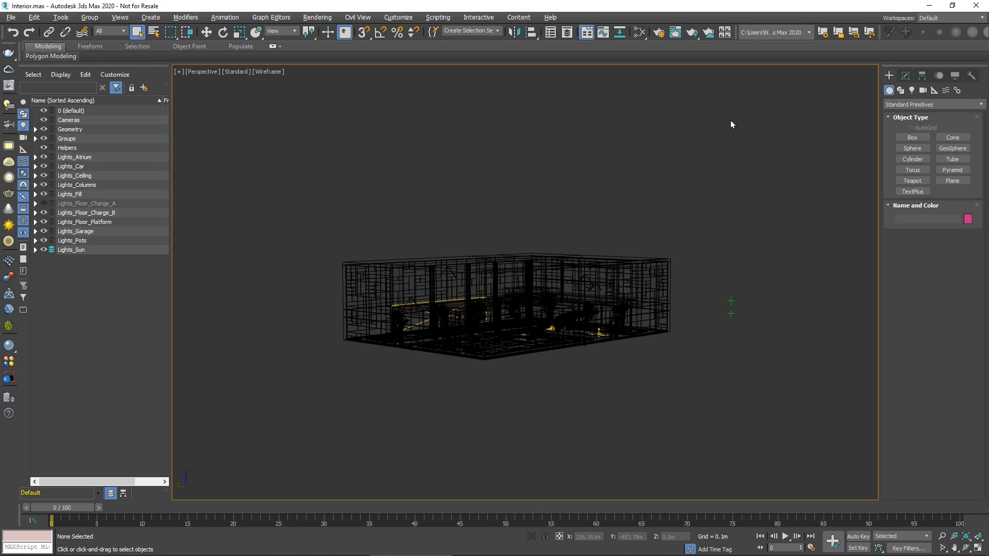
left_click(35, 250)
left_click(52, 260)
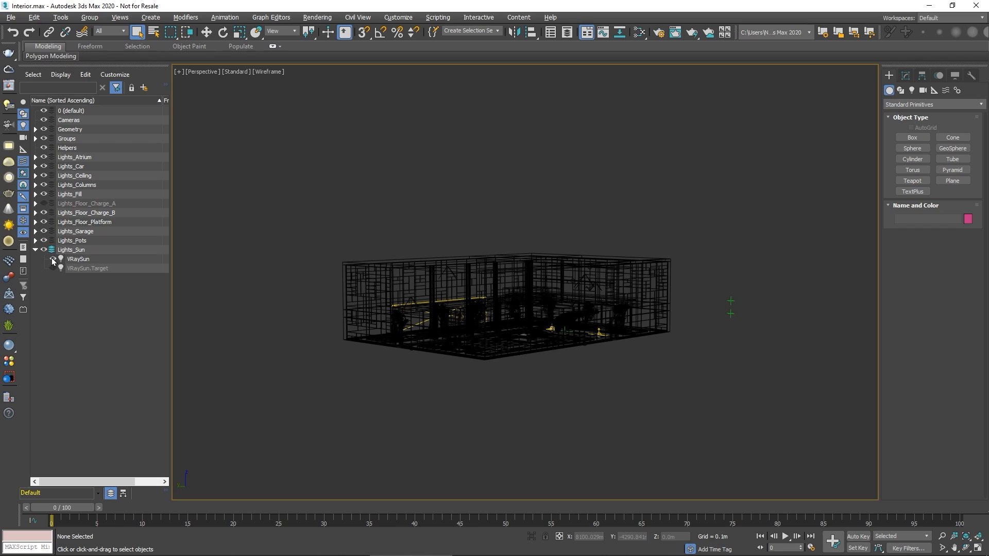
left_click(53, 268)
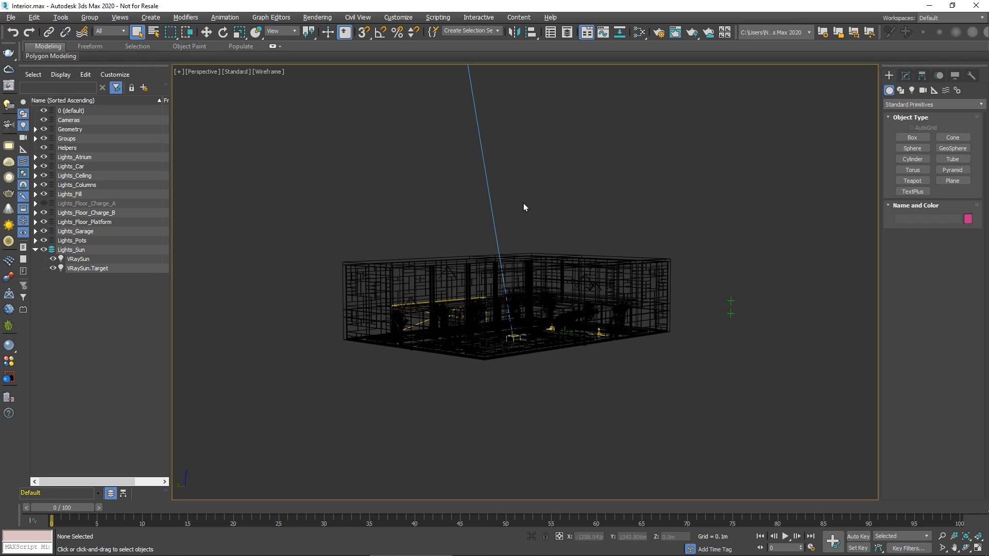
Align the VRaySun to the upper sun position helper, pivot to pivot in X, Y and Z, and show the sun's parameters.
middle_click_drag(523, 203, 524, 264)
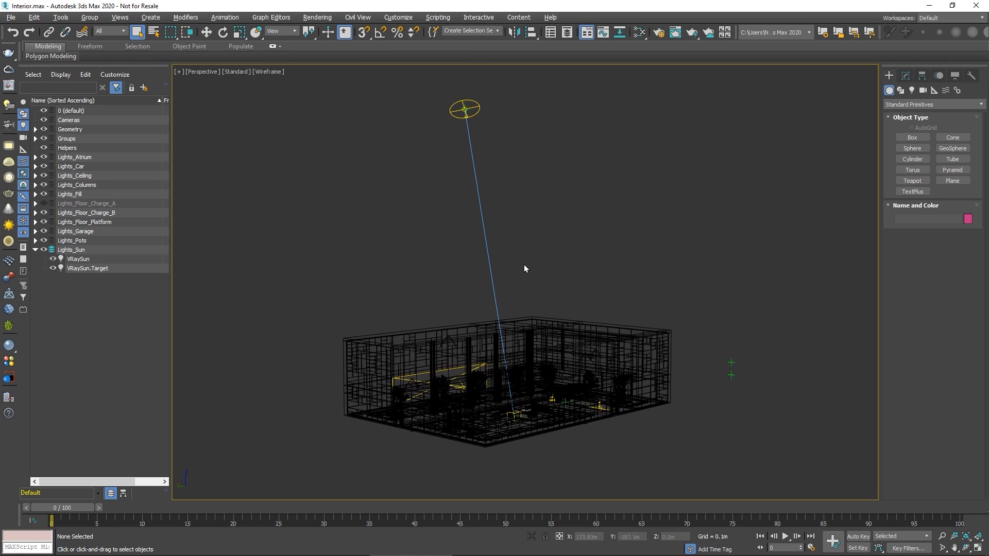
left_click(474, 114)
left_click(531, 32)
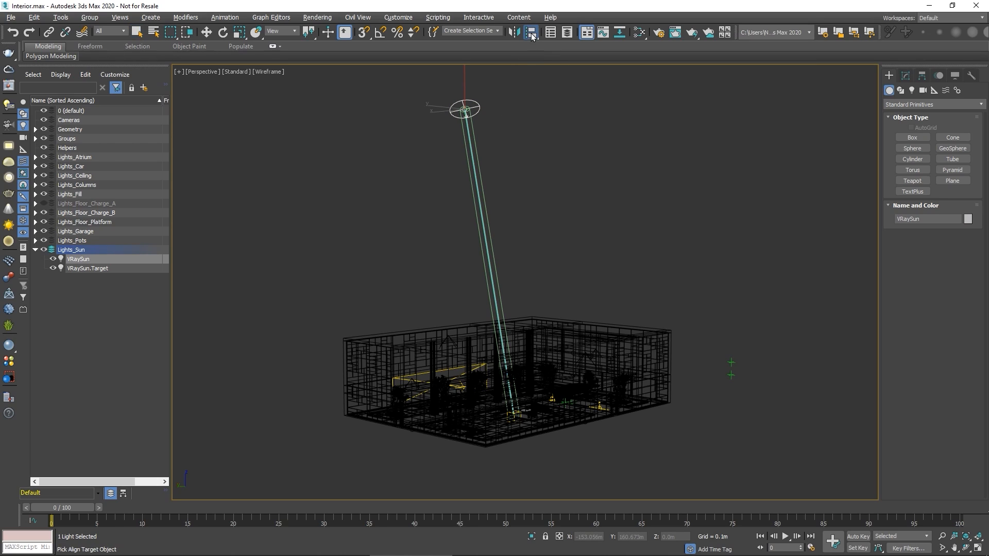
left_click(731, 363)
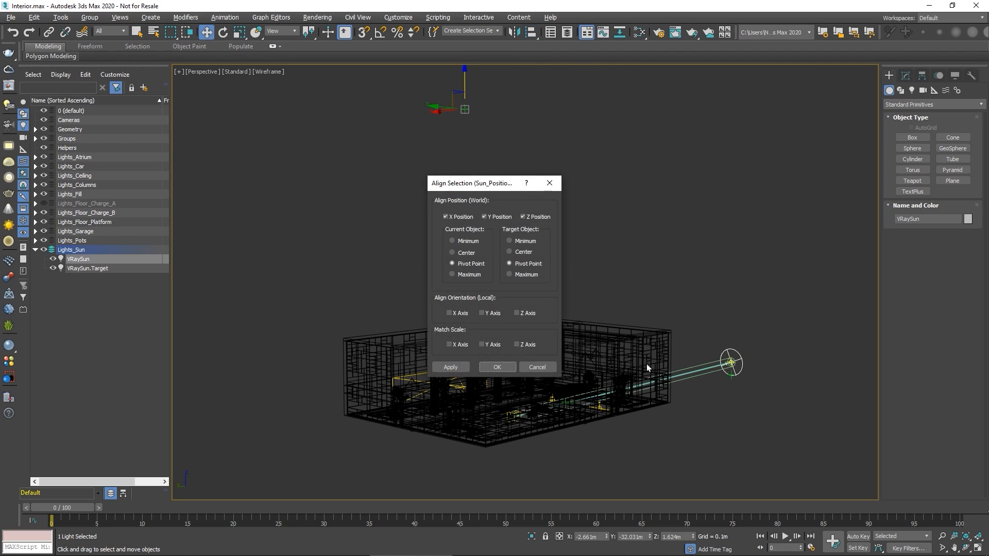
left_click(497, 368)
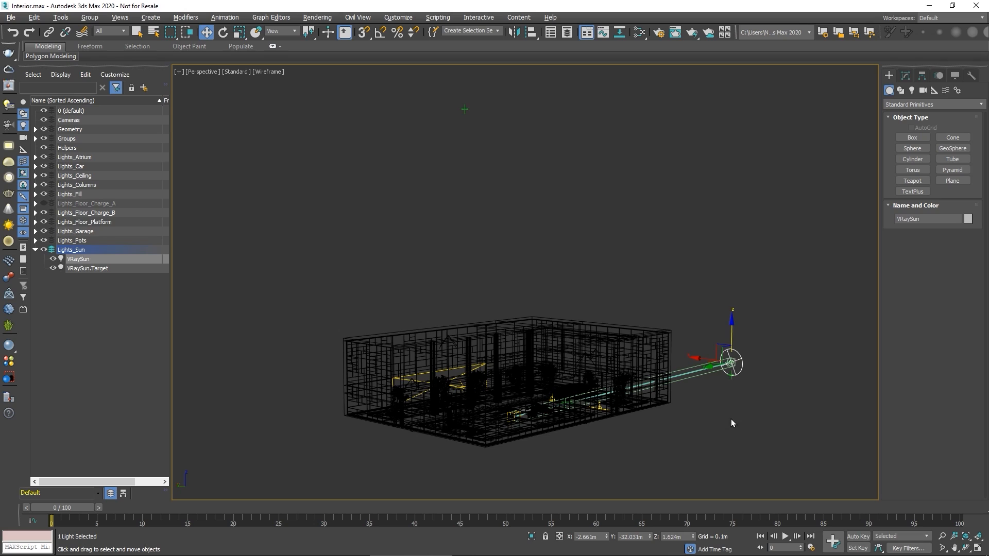
middle_click_drag(731, 419, 681, 394)
scroll(681, 399, "up", 4)
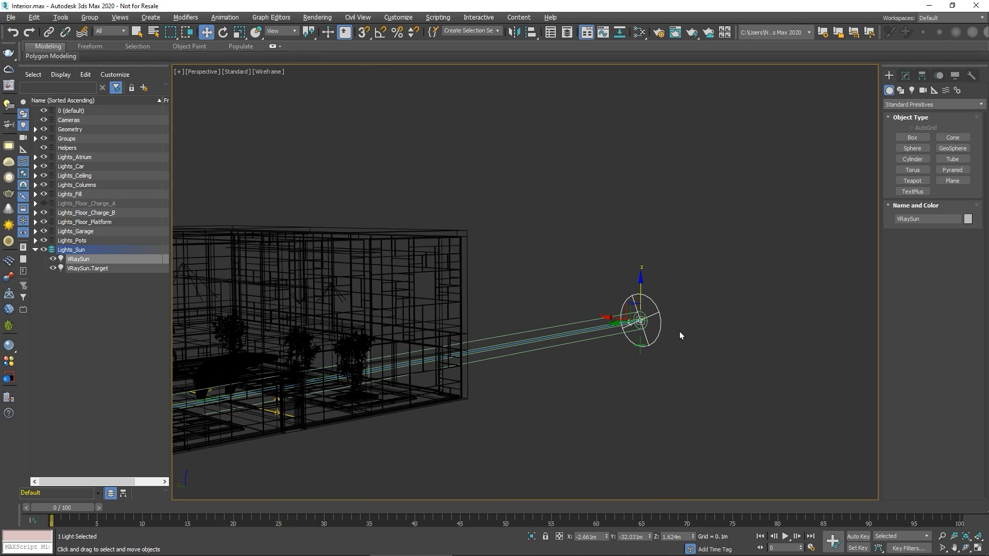
left_click(906, 75)
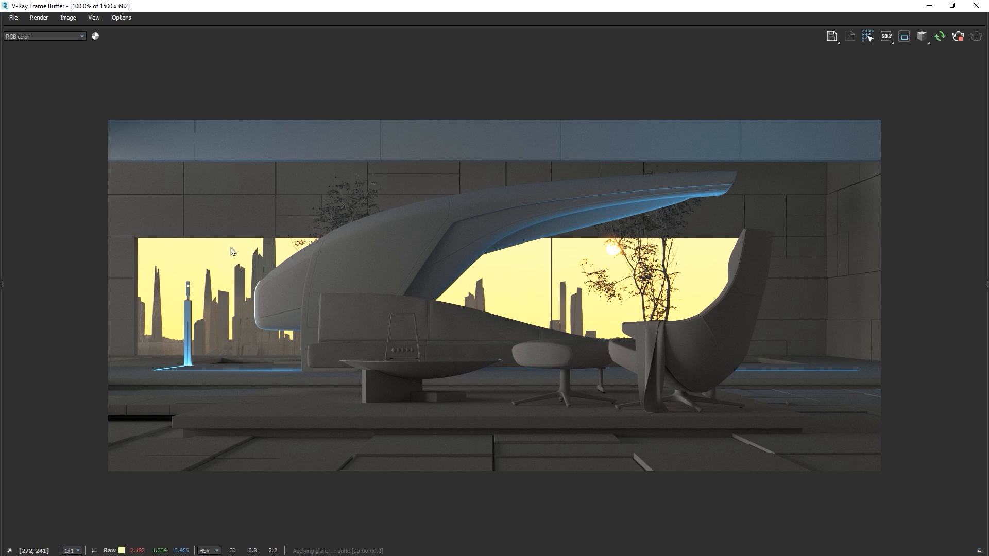
Save the current render to the frame buffer history and set the VRaySun's sky model to Improved.
left_click(3, 285)
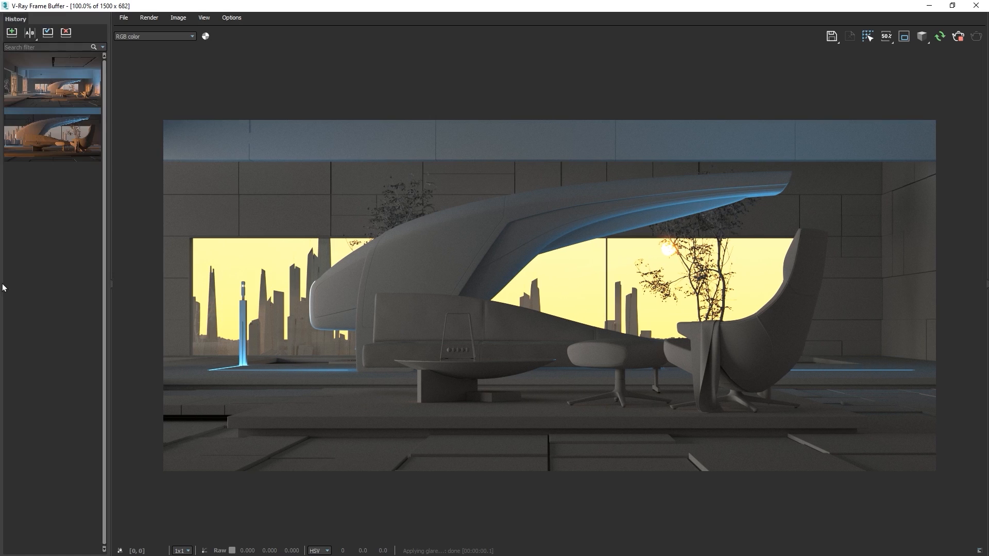
left_click(17, 36)
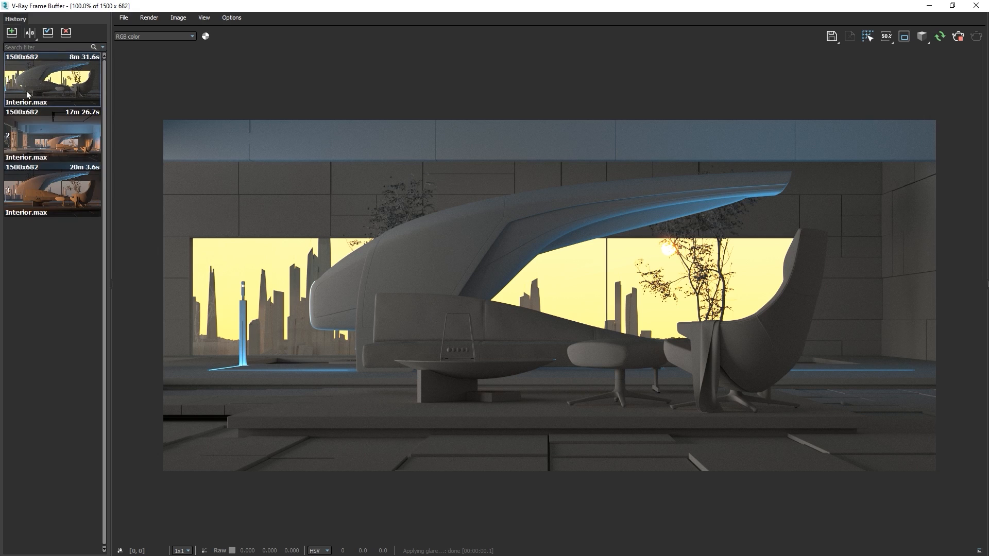
left_click(111, 282)
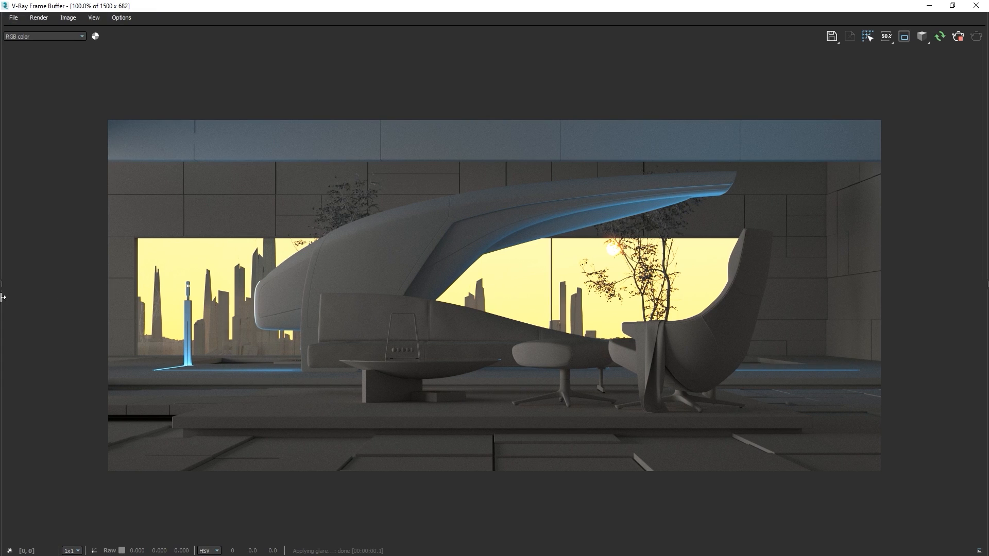
left_click(120, 447)
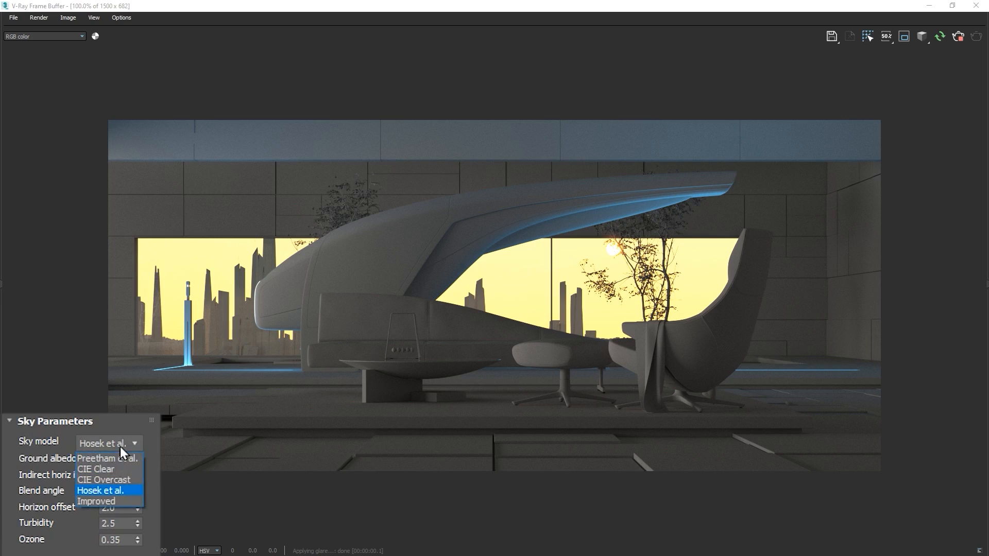
left_click(117, 501)
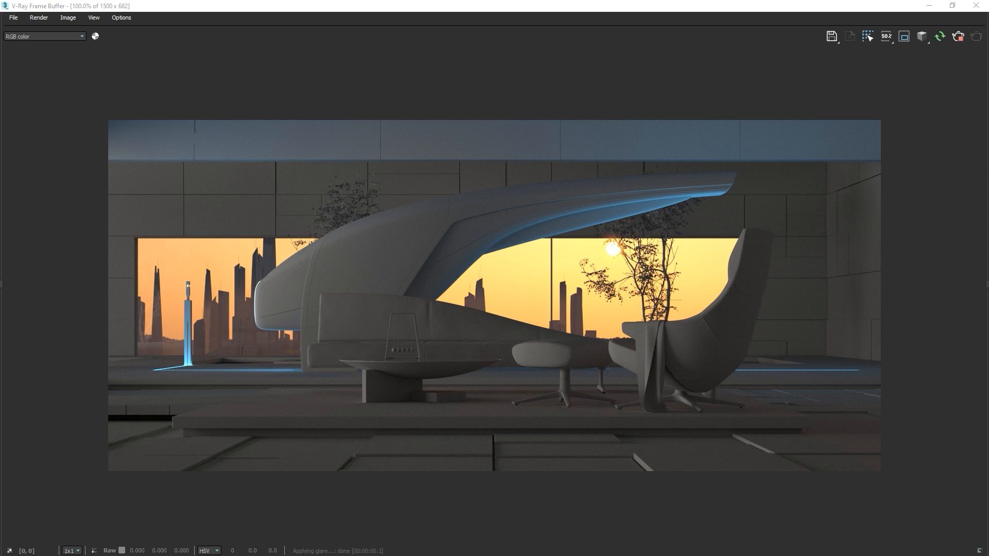
Save the Improved-sky render to the history and compare it as A against the Hosek et al. render as B.
left_click(3, 285)
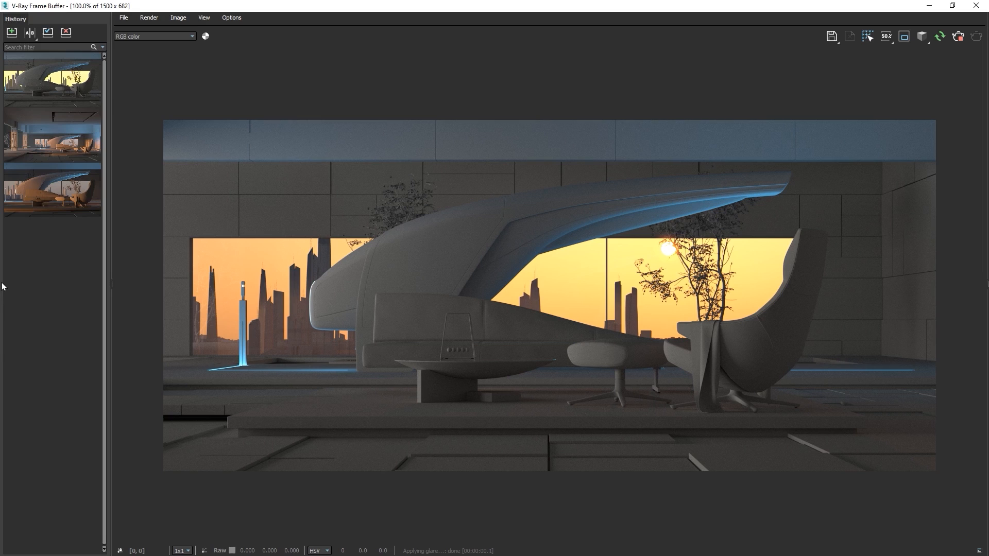
left_click(14, 33)
left_click(30, 33)
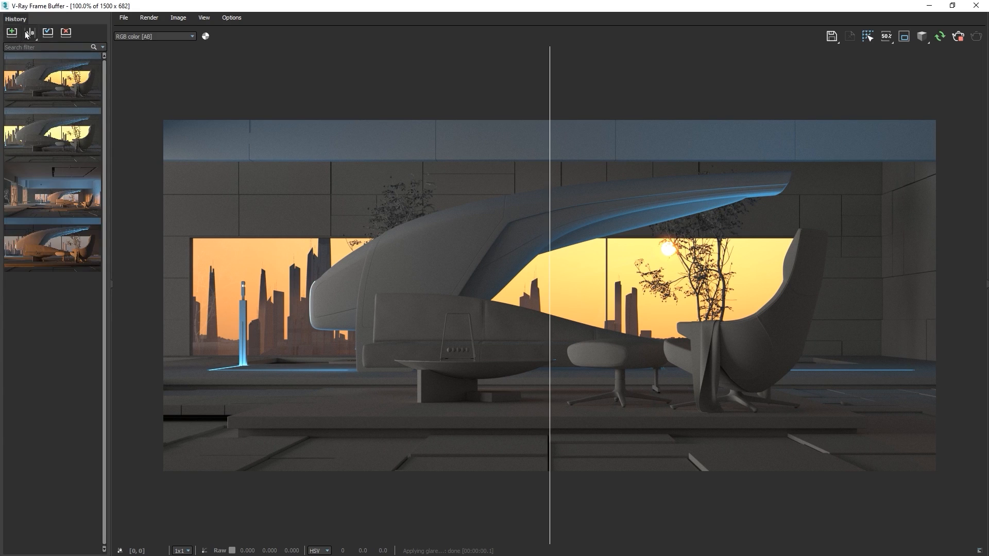
left_click(26, 78)
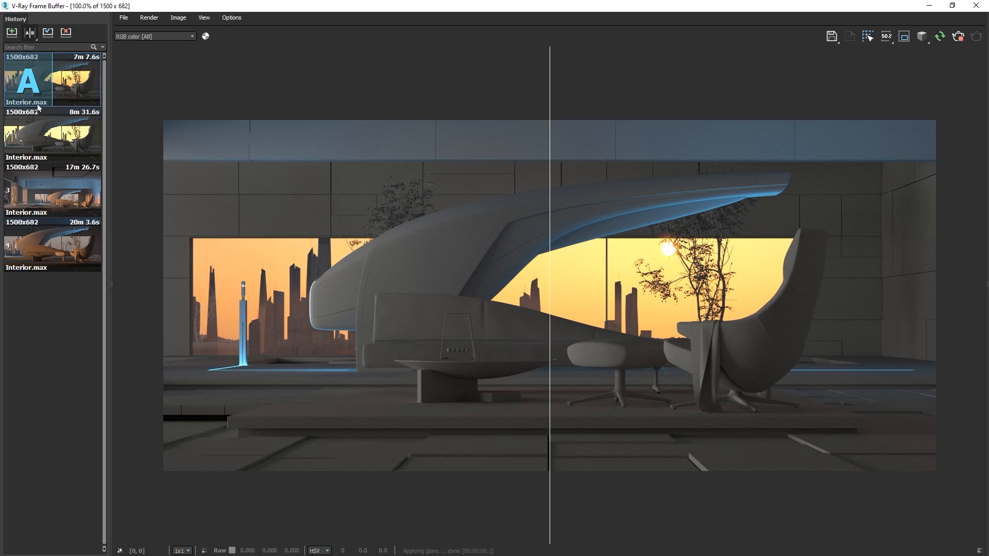
left_click(69, 134)
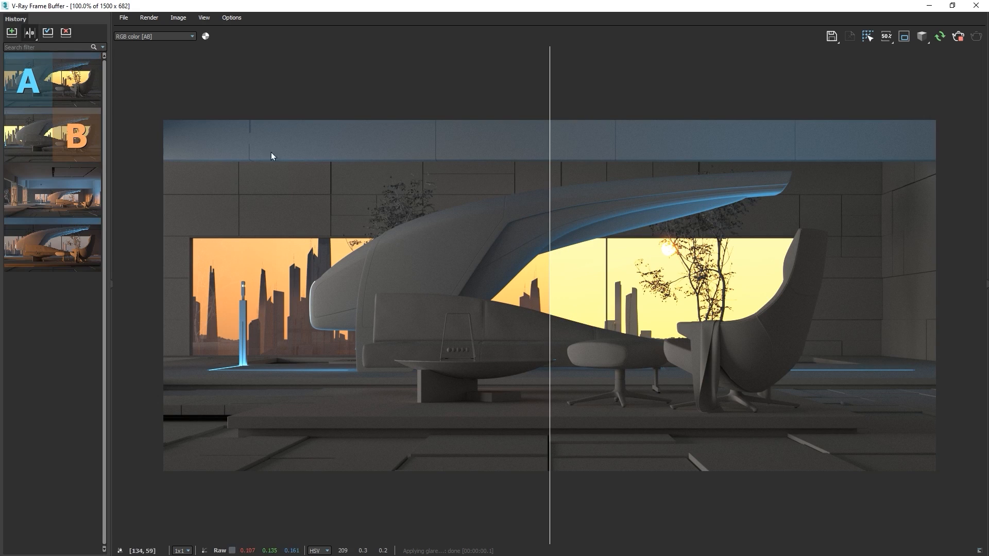
left_click_drag(551, 96, 837, 78)
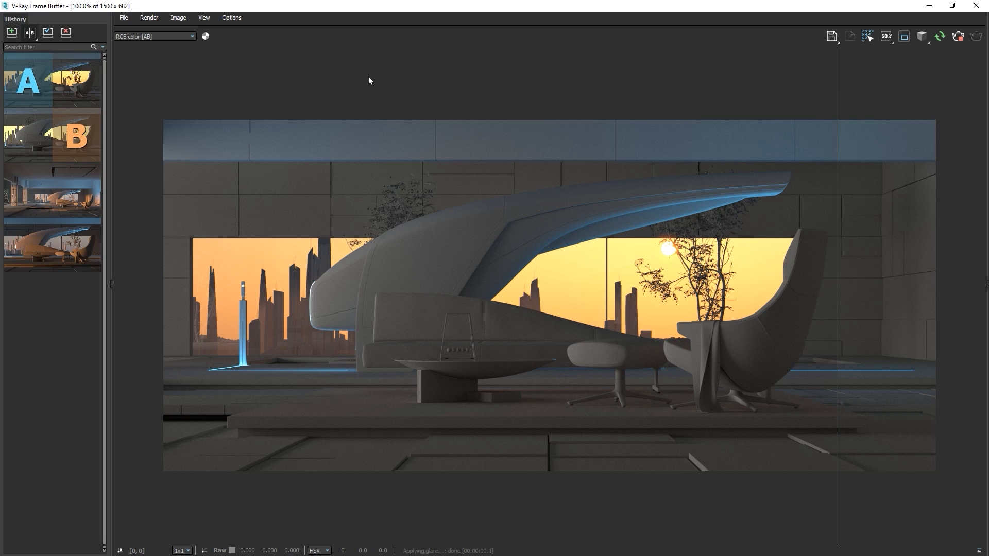
left_click(29, 33)
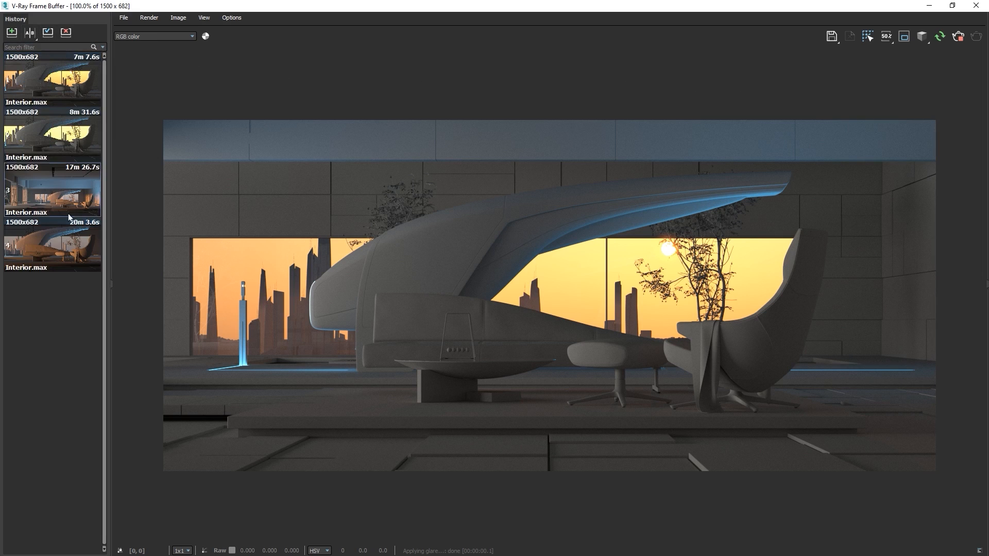
left_click(111, 284)
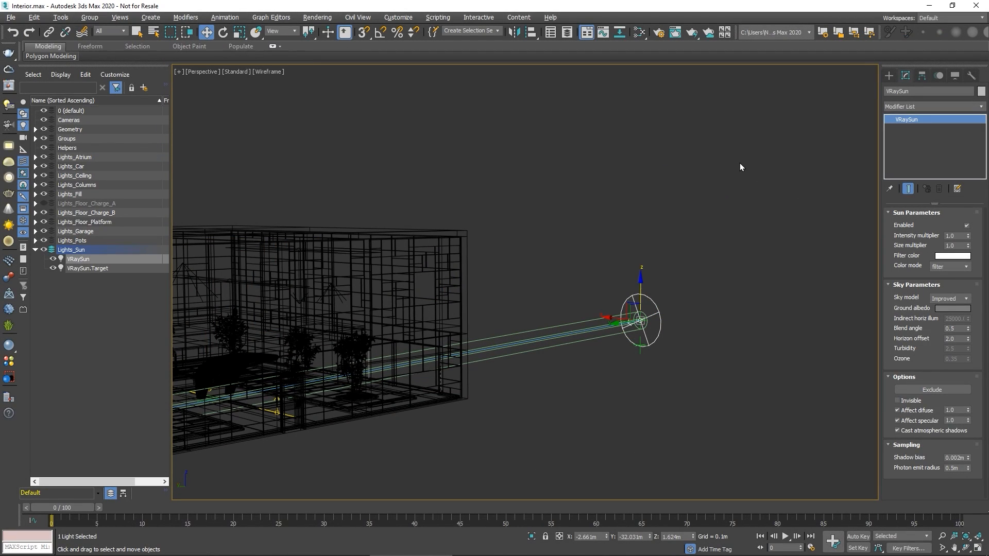
Align the VRaySun to the lower sun position helper and set its size multiplier to 5.
left_click(533, 33)
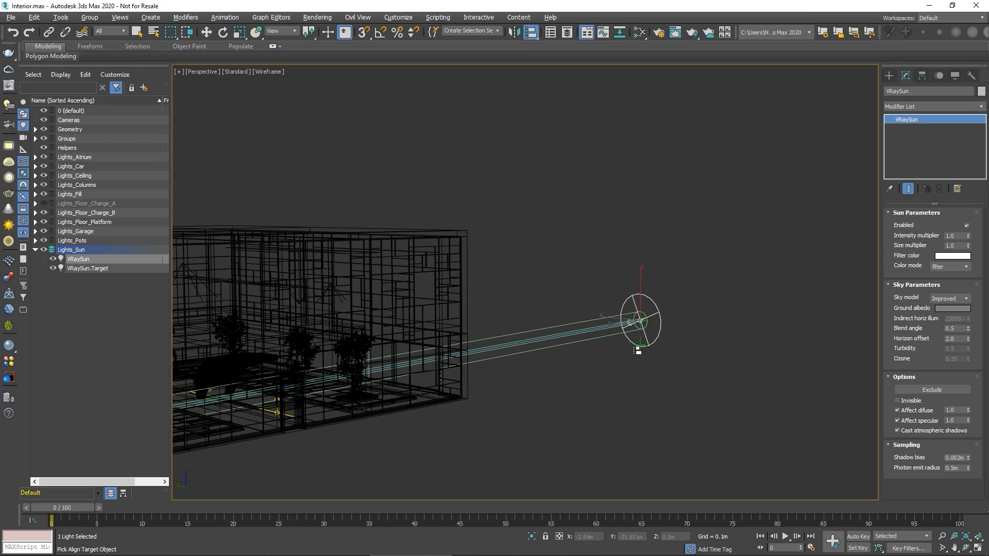
left_click(638, 353)
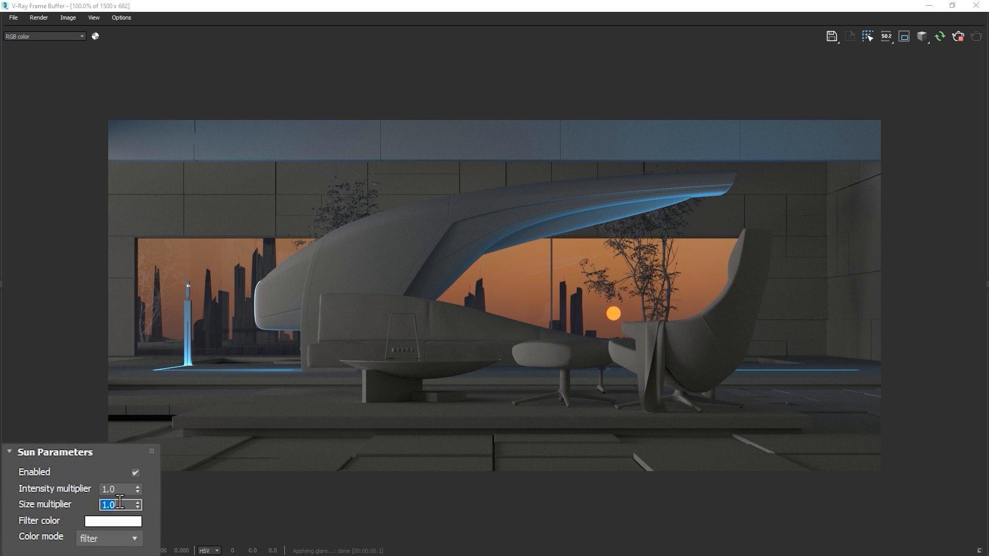
type("5")
key("Return")
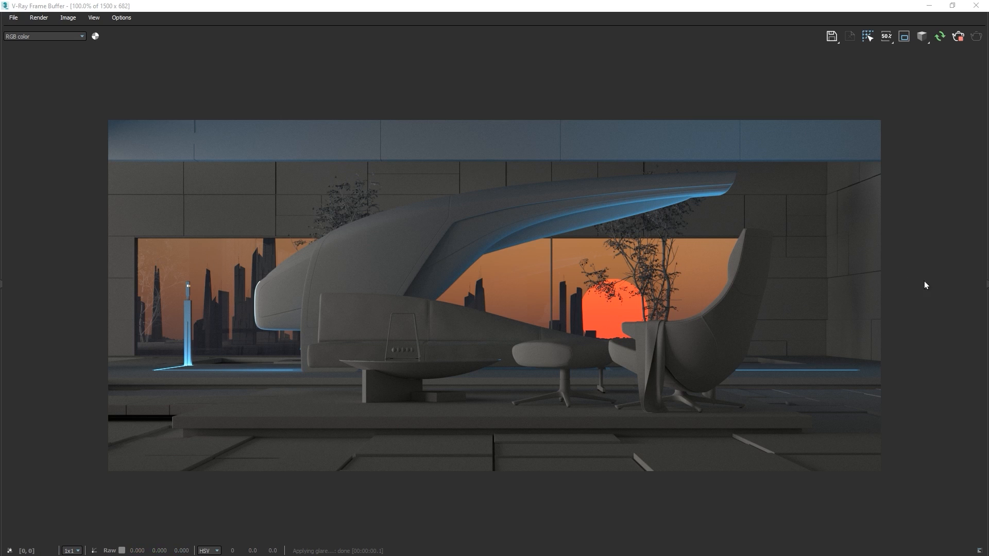
Set the Lens Effects intensity to about 5.65 and its opacity to about 0.43 in the frame buffer.
left_click(986, 284)
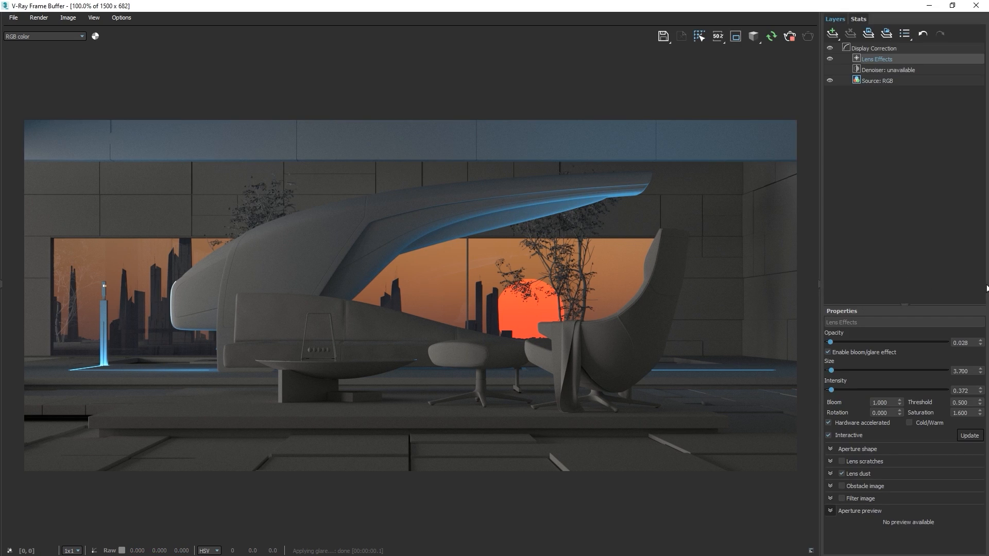
left_click_drag(831, 390, 888, 391)
left_click_drag(834, 343, 879, 342)
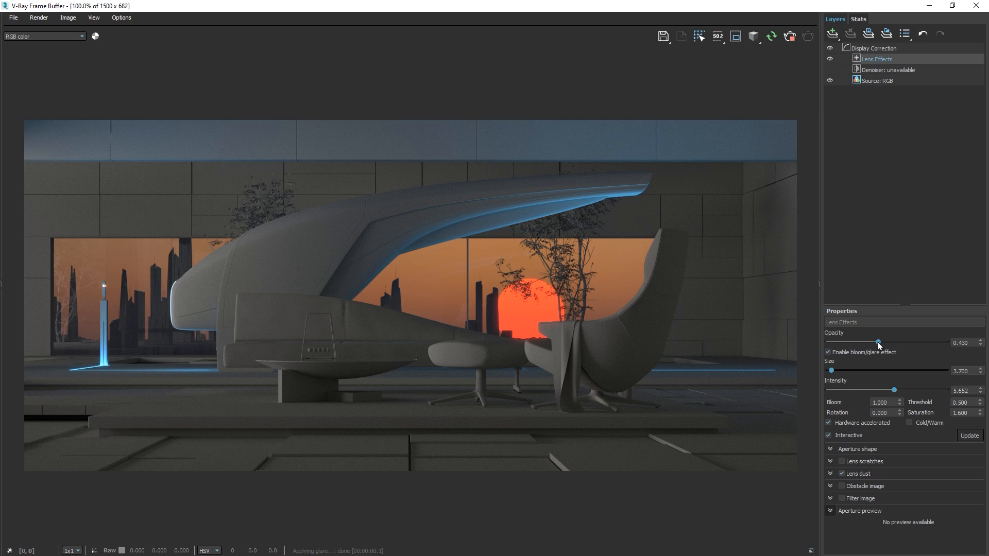
left_click(819, 284)
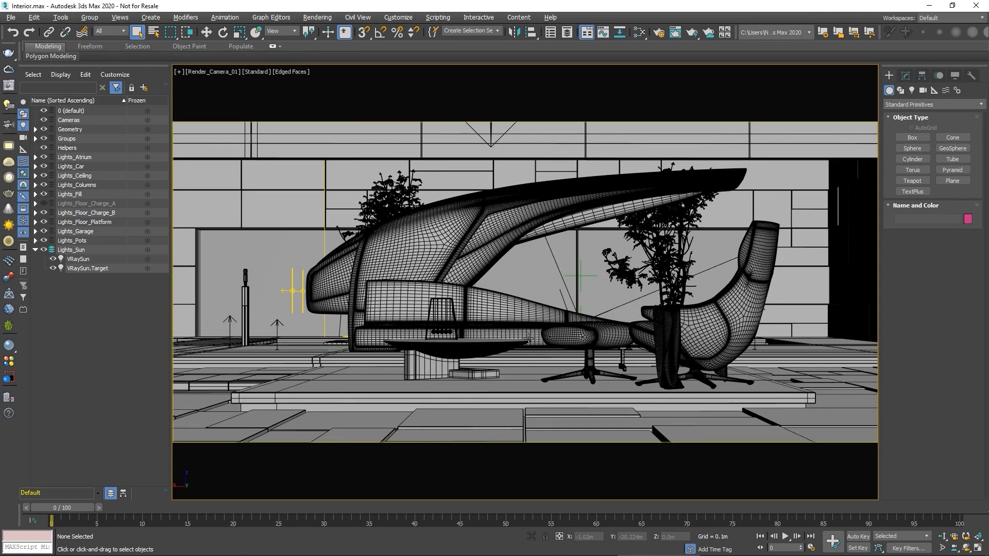
Browse the V-Ray material library's Bricks, Stone, Tiles, Leather, Fabric, Foam, Emissive and Diagrammatic categories, and close it.
left_click(9, 362)
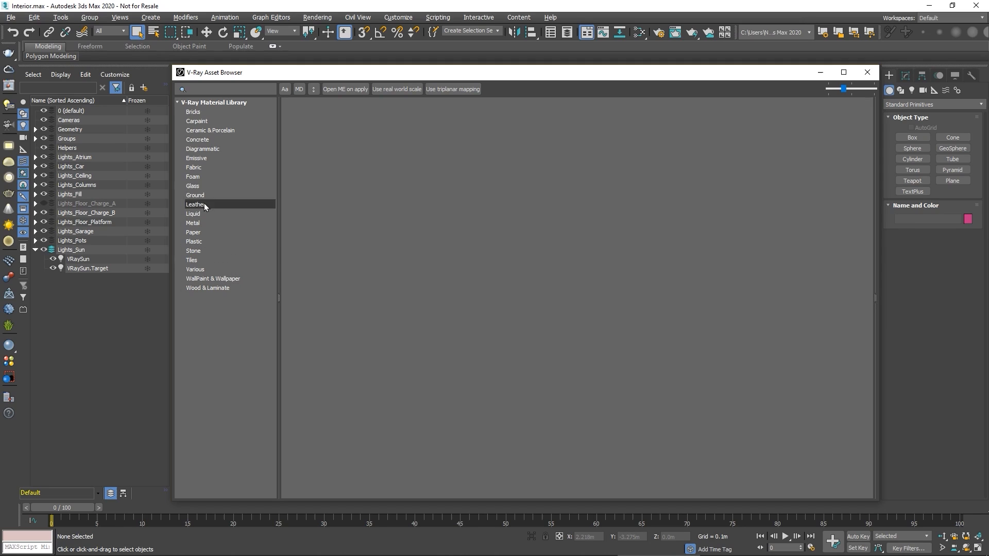
left_click(201, 117)
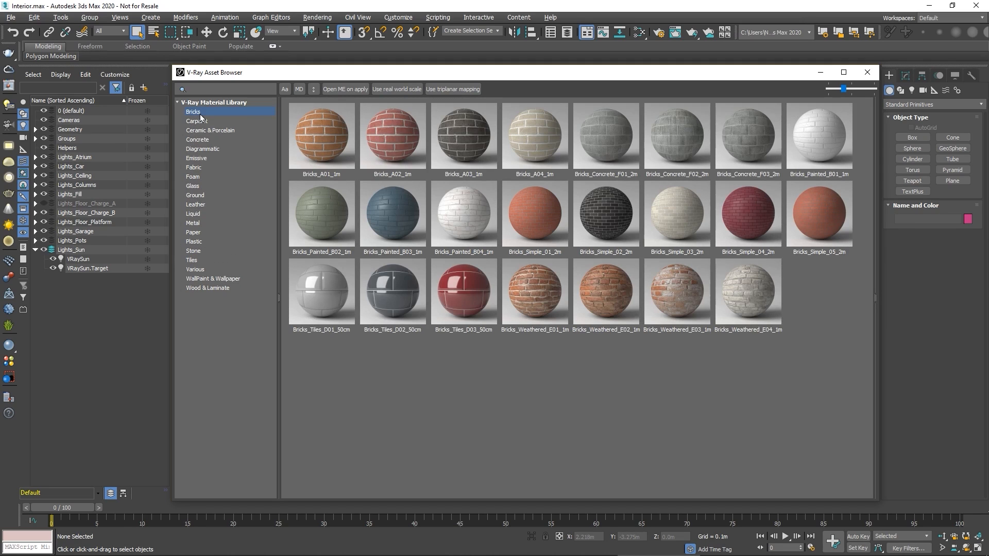
left_click(190, 251)
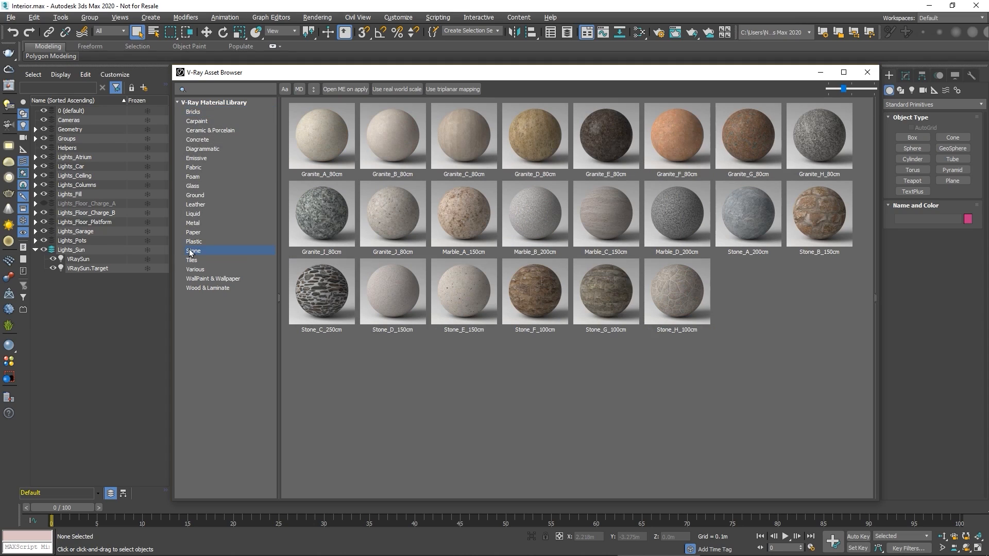
left_click(190, 260)
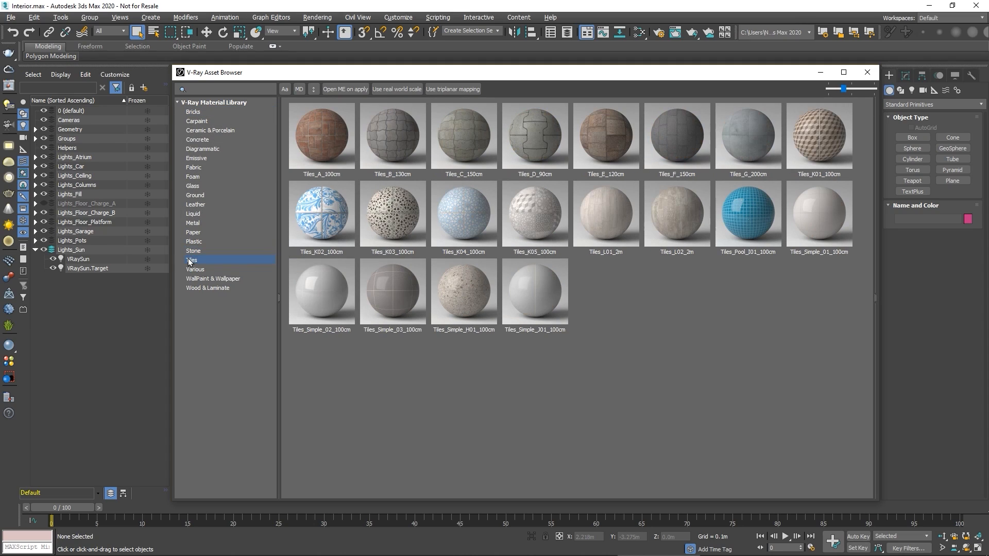
left_click(196, 205)
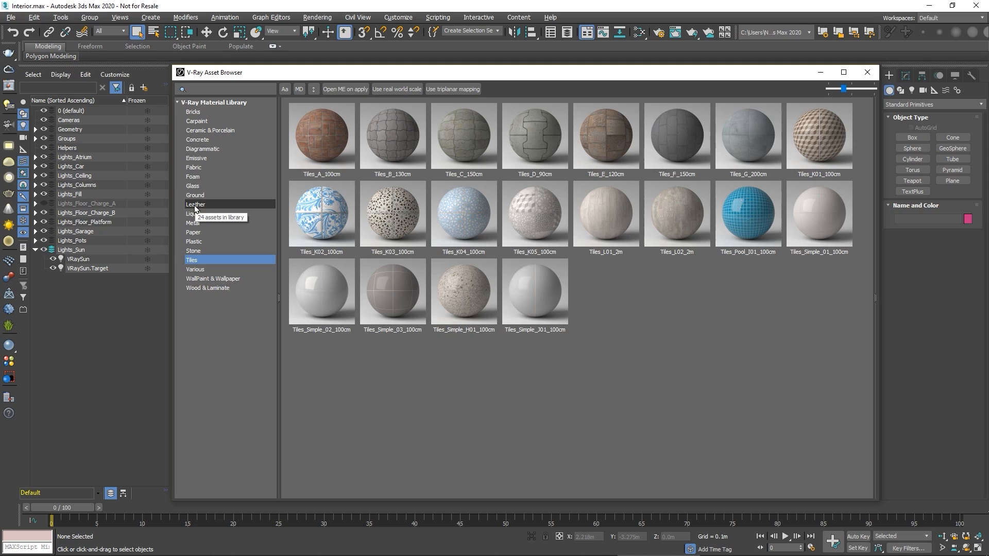
left_click(195, 168)
left_click(195, 176)
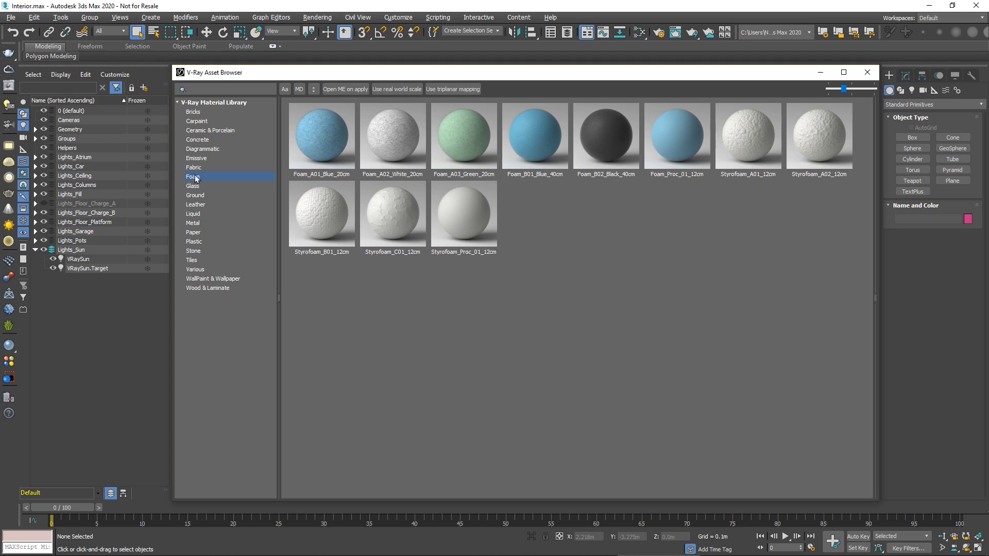
left_click(195, 159)
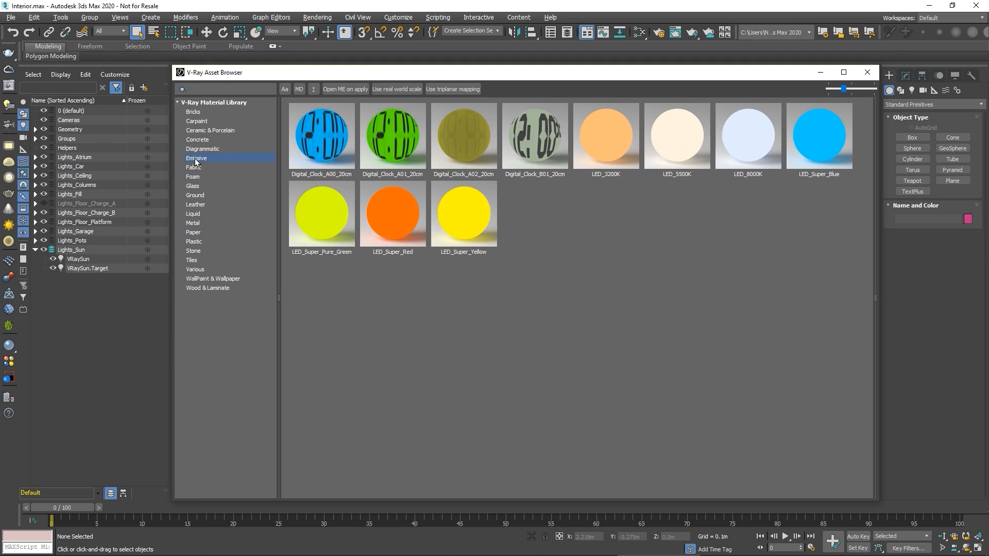
left_click(195, 150)
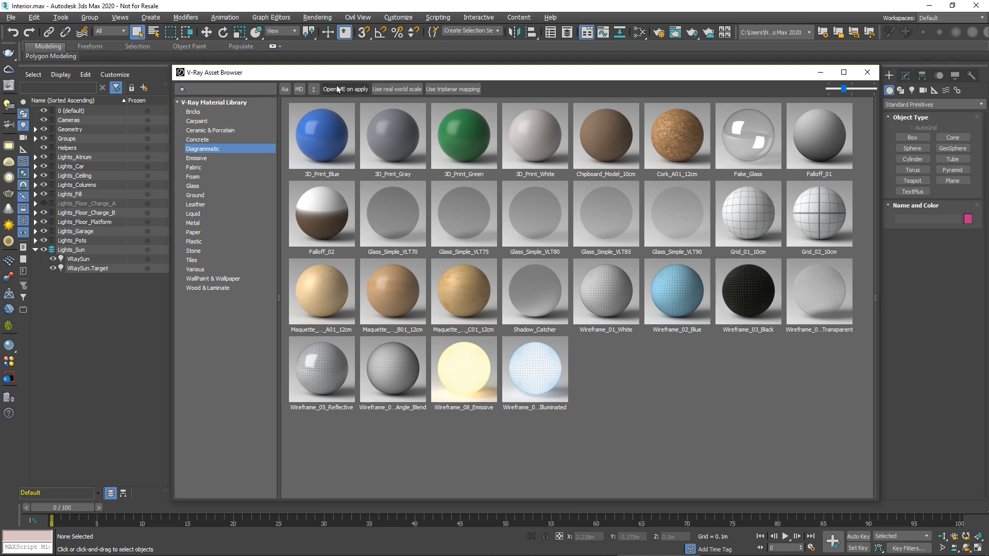
left_click(867, 72)
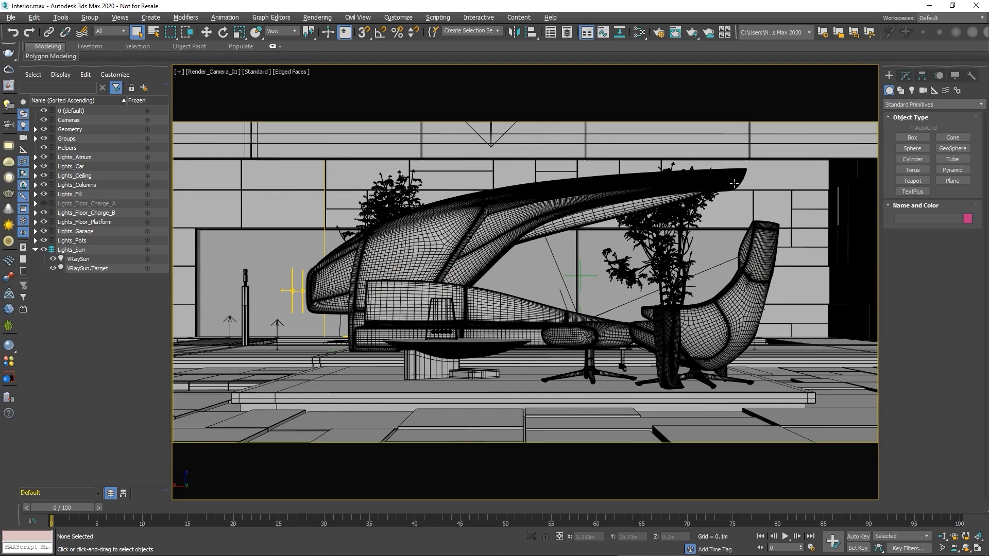
Select the Upholstery group and preview the Leather_A01_Black_25cm material from the V-Ray library's Leather category.
left_click(518, 301)
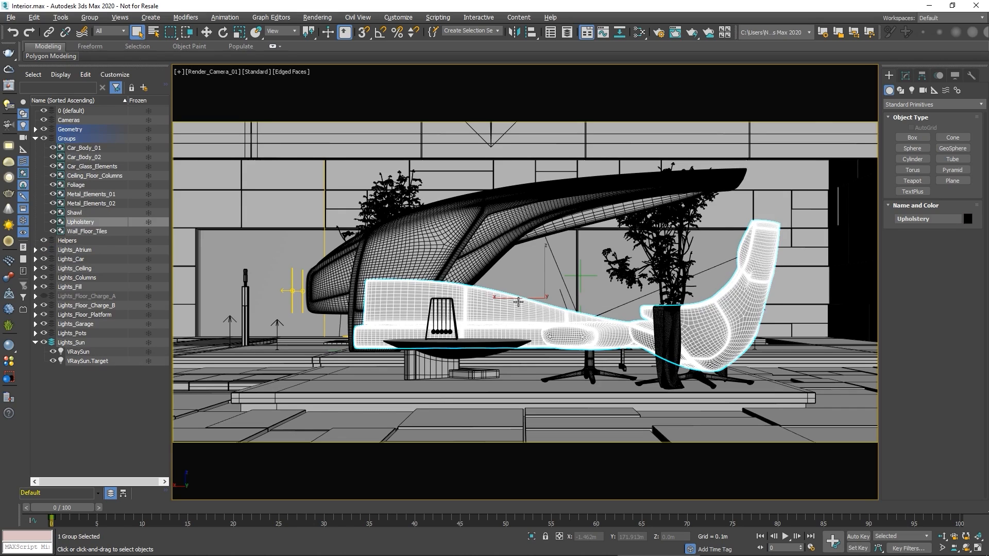
left_click(13, 360)
left_click(195, 205)
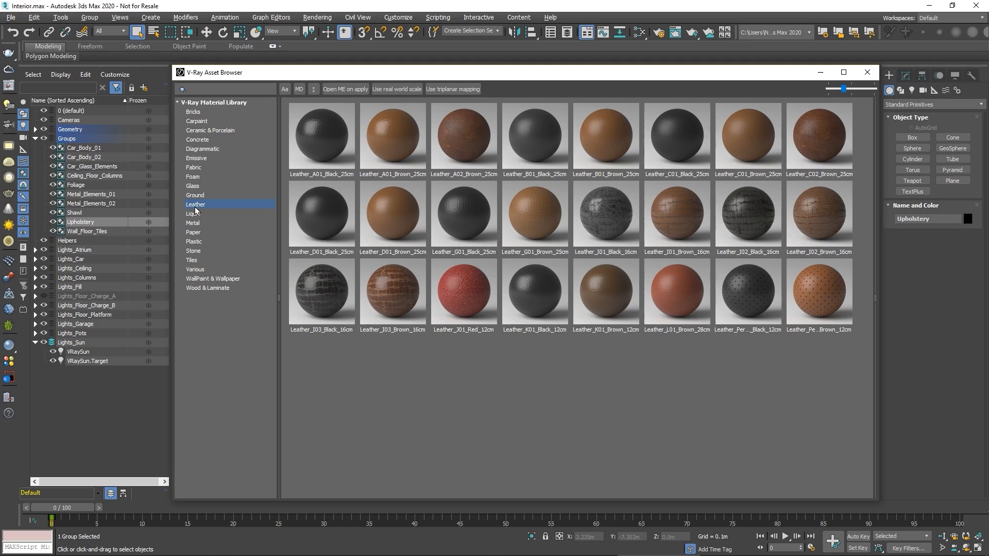
left_click(323, 143)
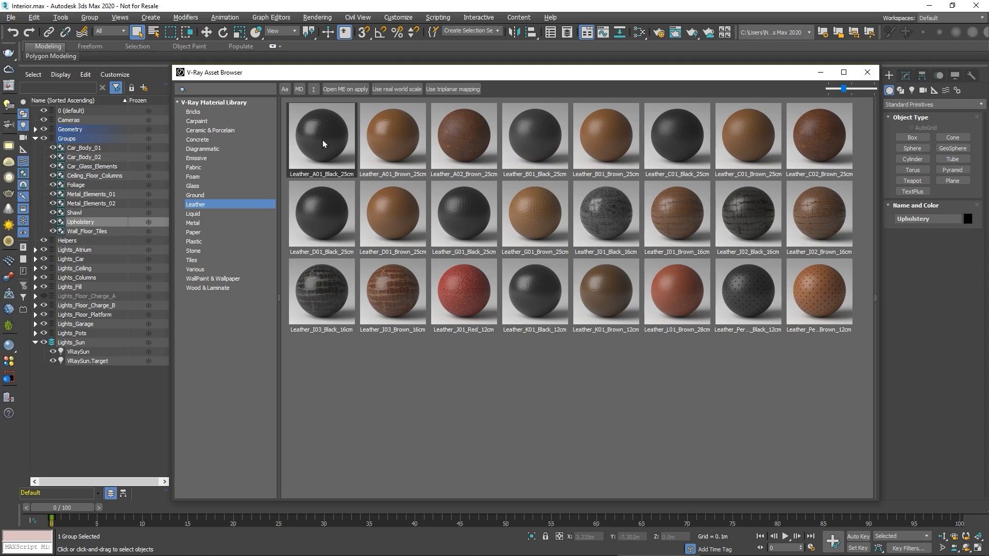
right_click(323, 144)
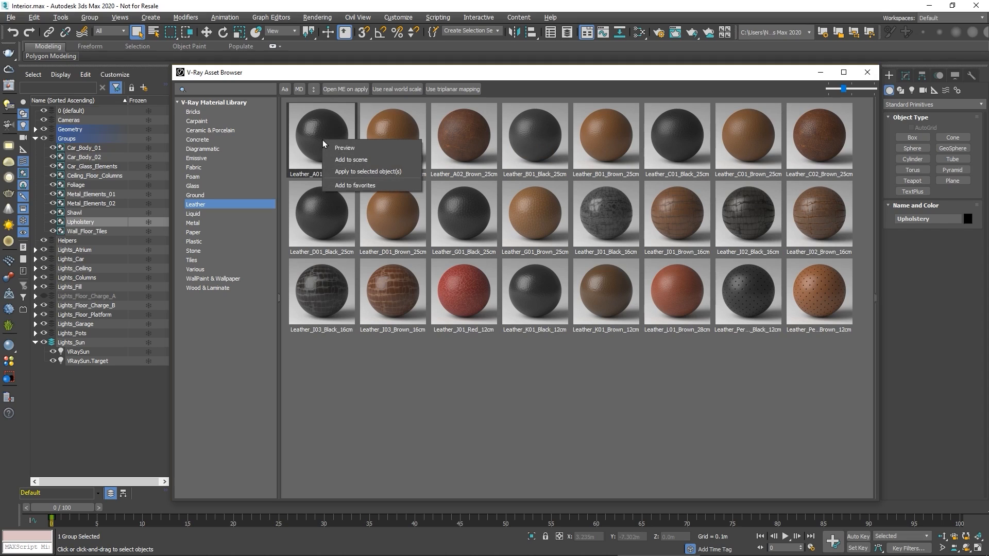
left_click(332, 148)
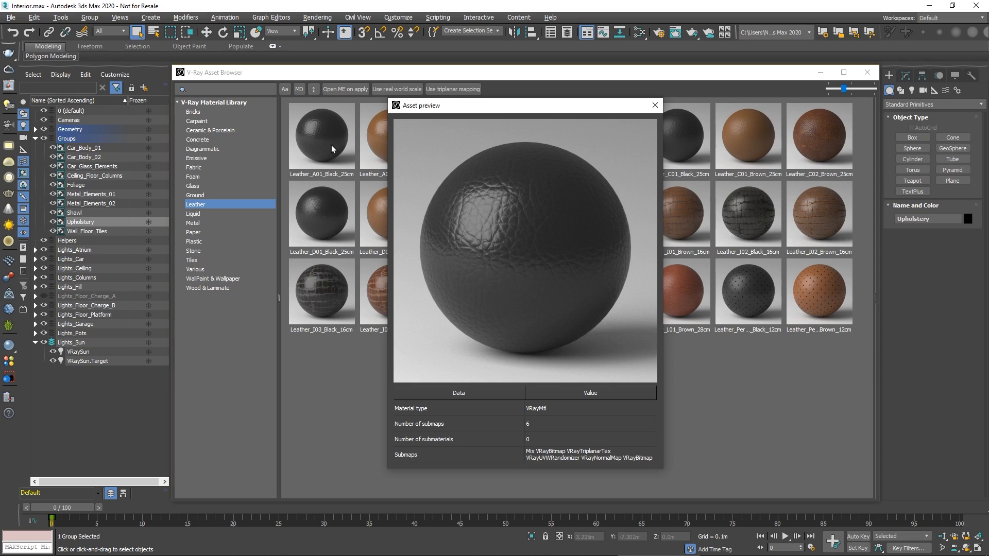
left_click(655, 106)
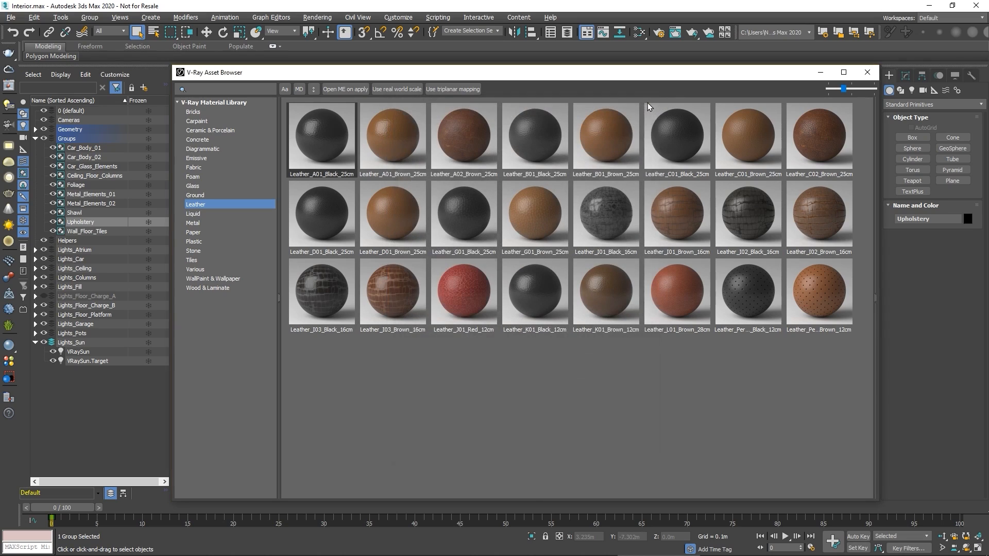
Add Leather_A01_Black_25cm to the asset browser's favorites and check its entry in the favorites list.
right_click(338, 133)
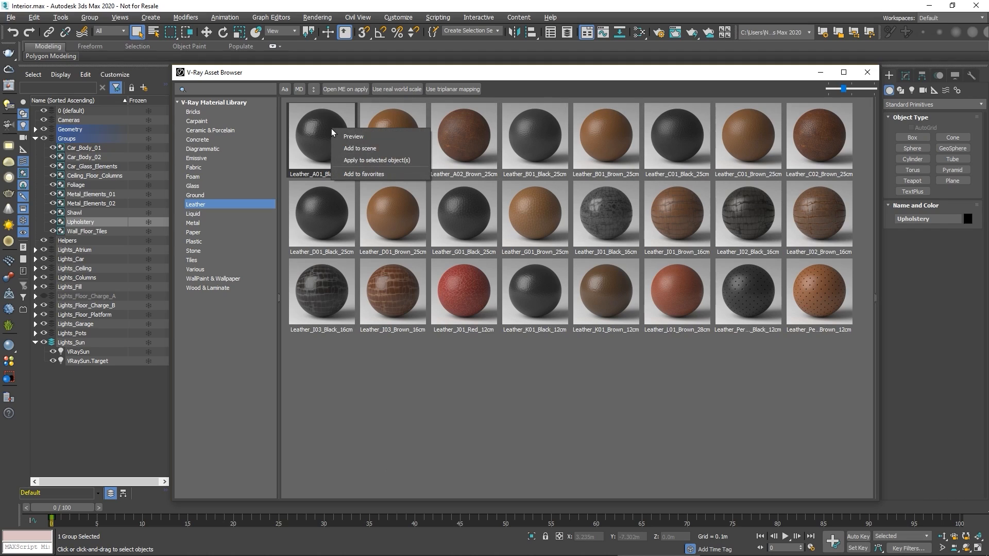
left_click(348, 176)
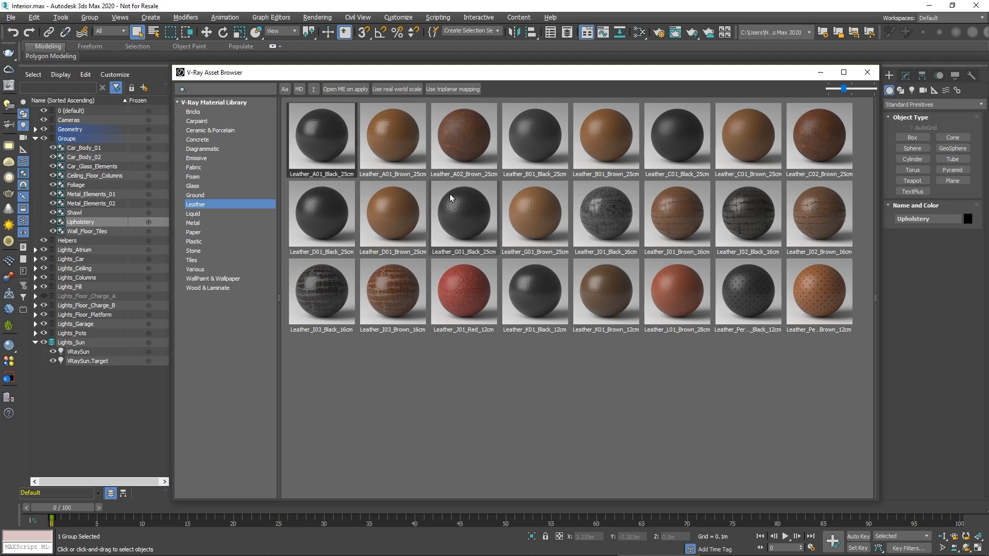
left_click_drag(876, 292, 810, 292)
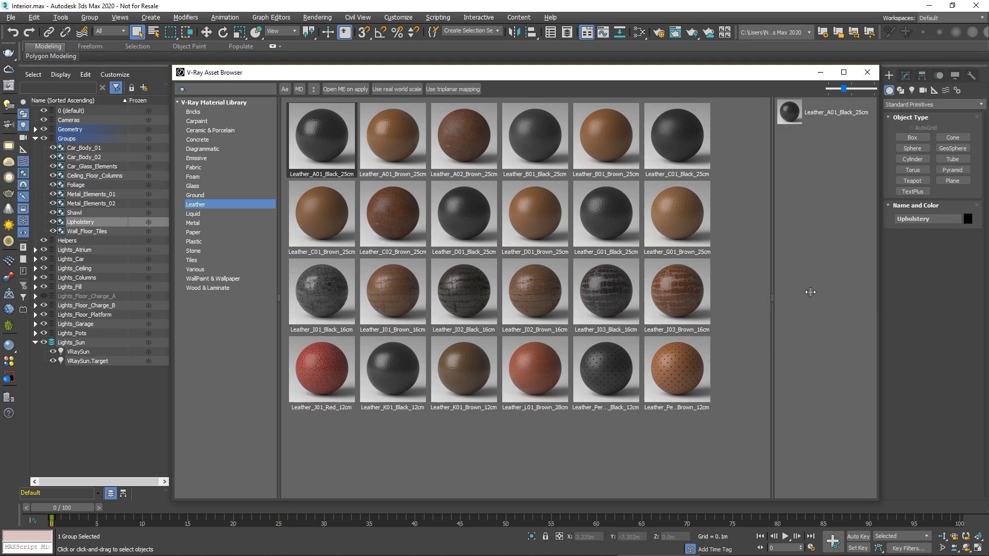
left_click(812, 117)
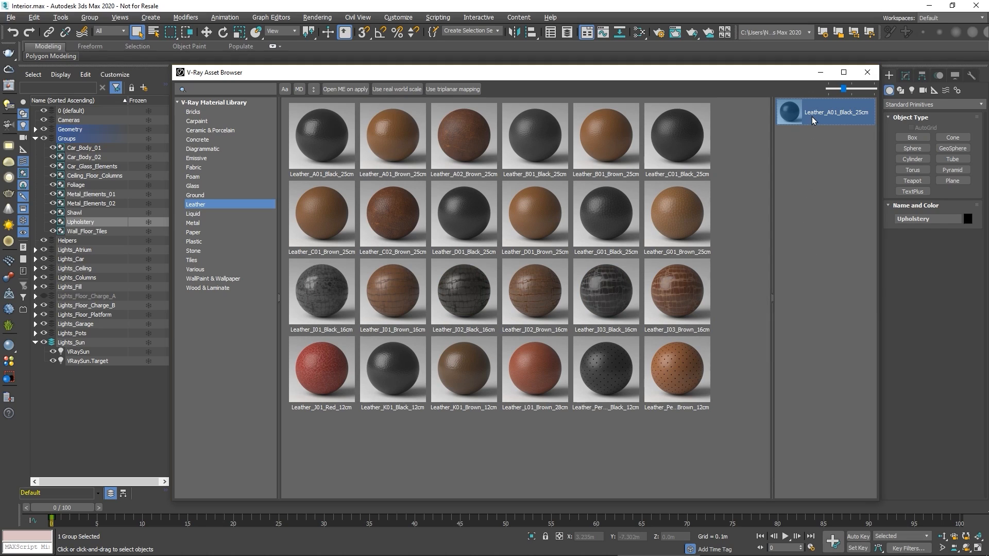
left_click_drag(771, 291, 839, 298)
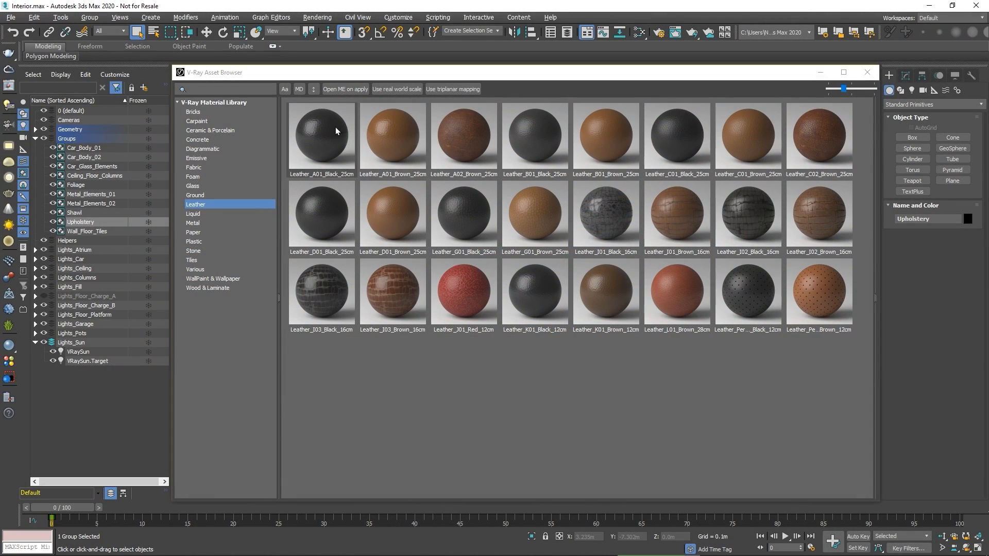
Apply Leather_A01_Black_25cm to the selected Upholstery group and close the asset browser.
right_click(335, 127)
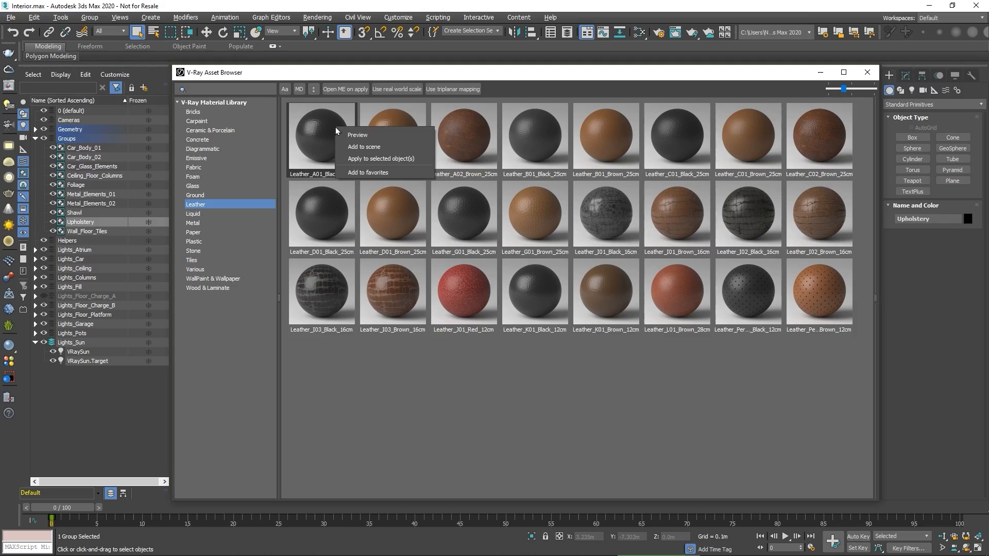
left_click(347, 157)
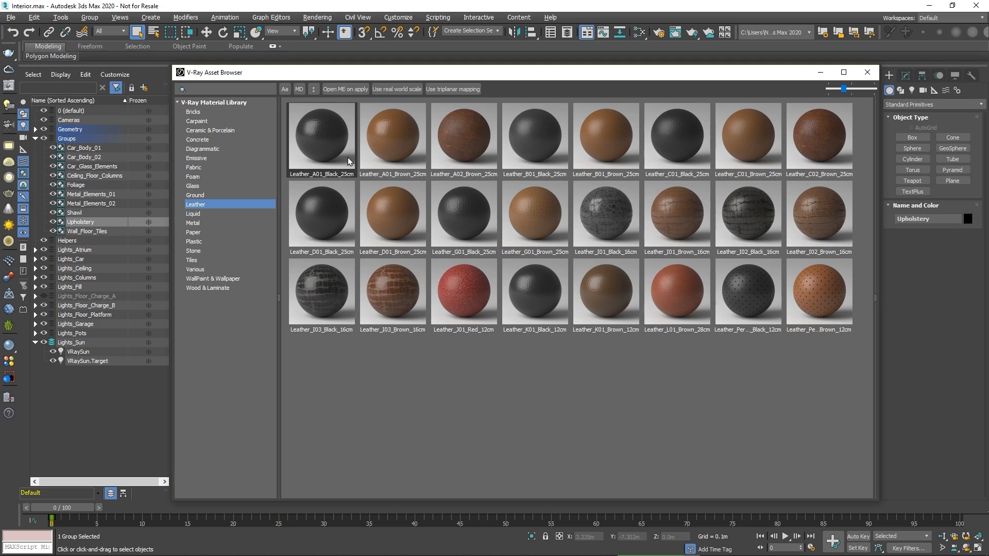
left_click(867, 72)
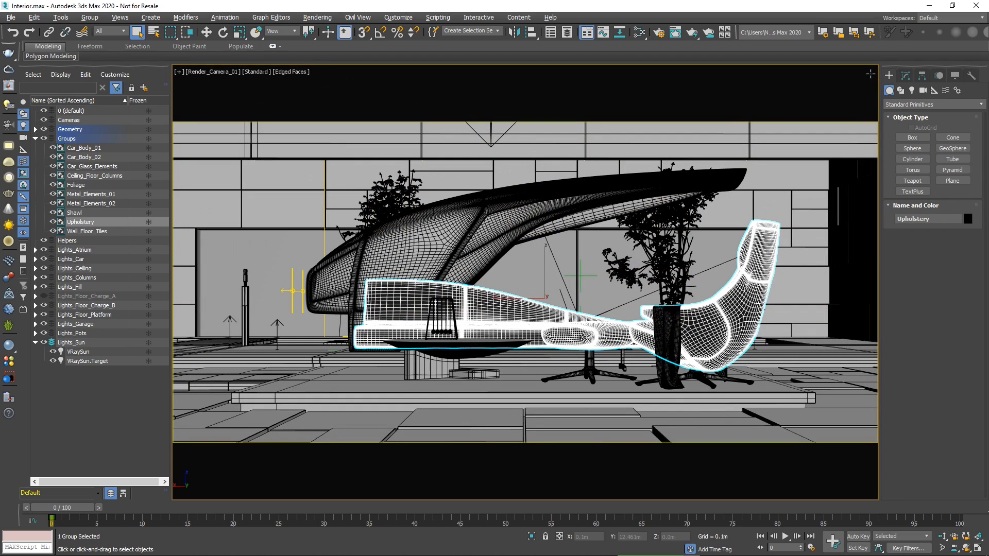
Apply the Titanium material from the library's Metal category to the Metal_Elements_01 group.
left_click(431, 365)
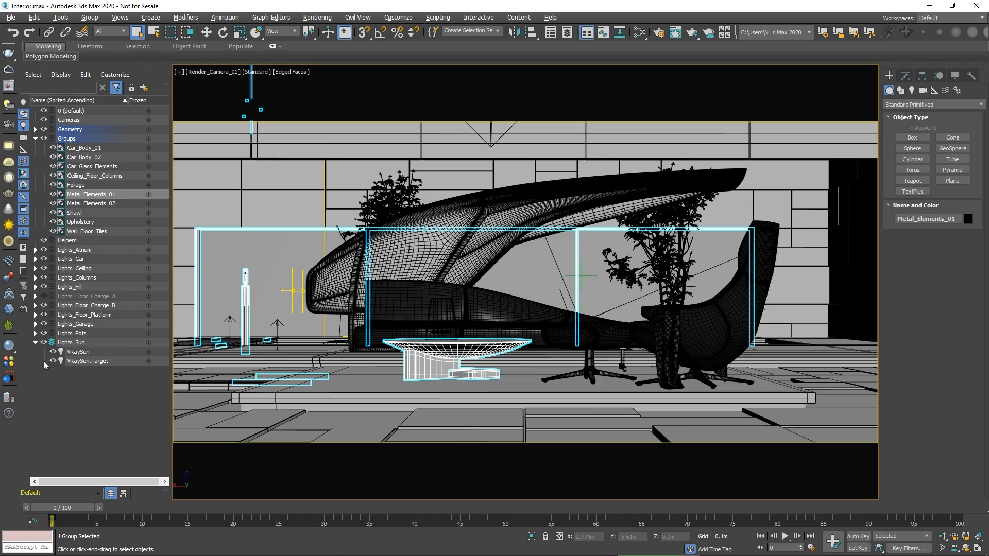
left_click(10, 361)
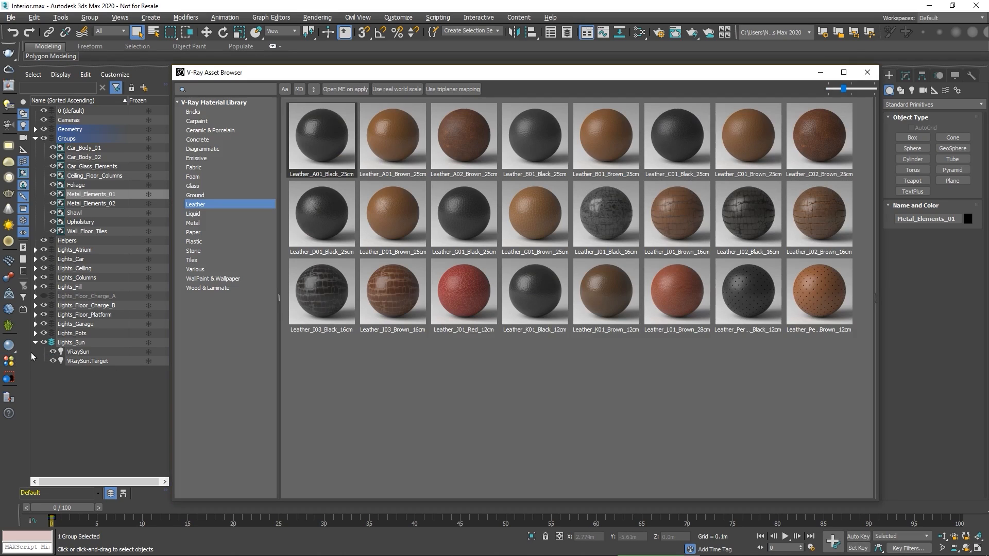
left_click(194, 223)
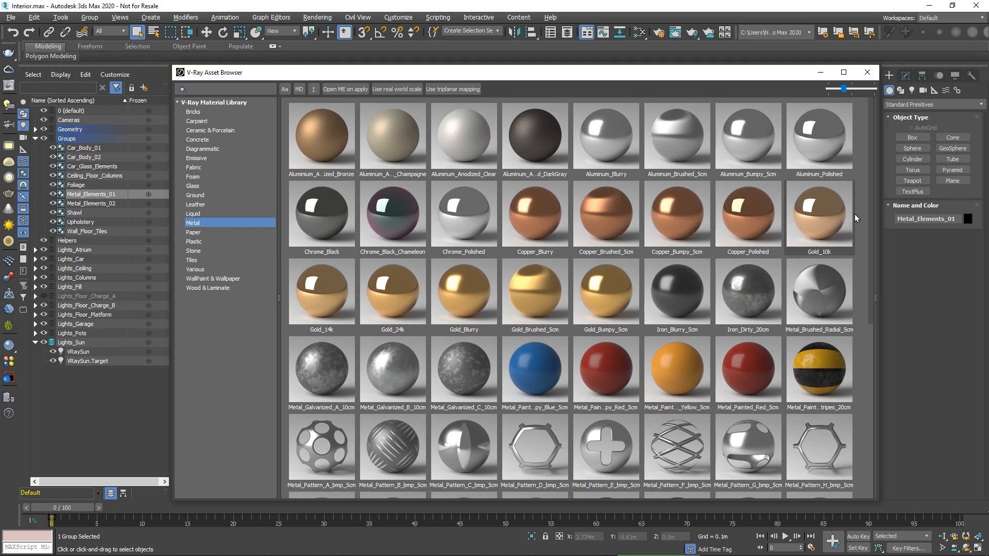
left_click_drag(871, 194, 898, 373)
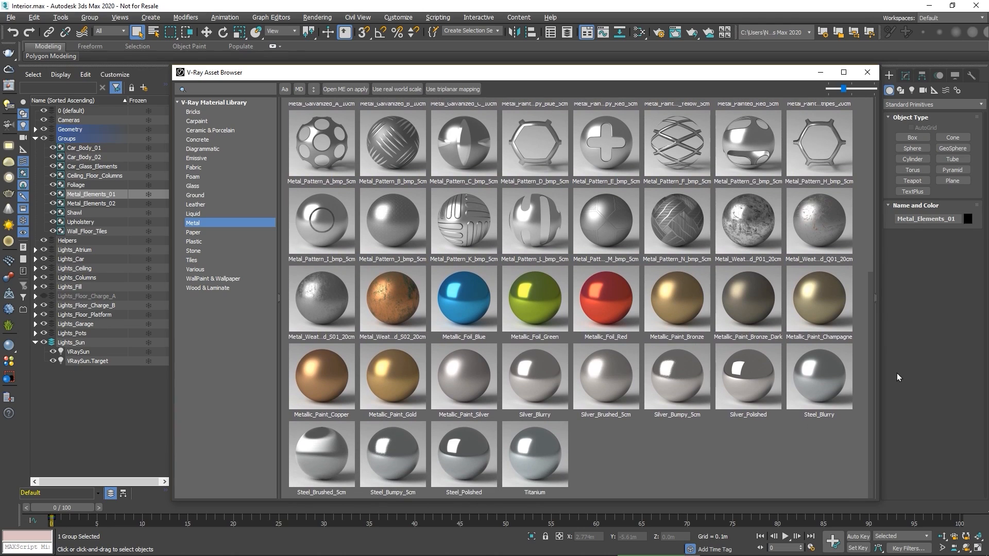
left_click(561, 462)
right_click(560, 461)
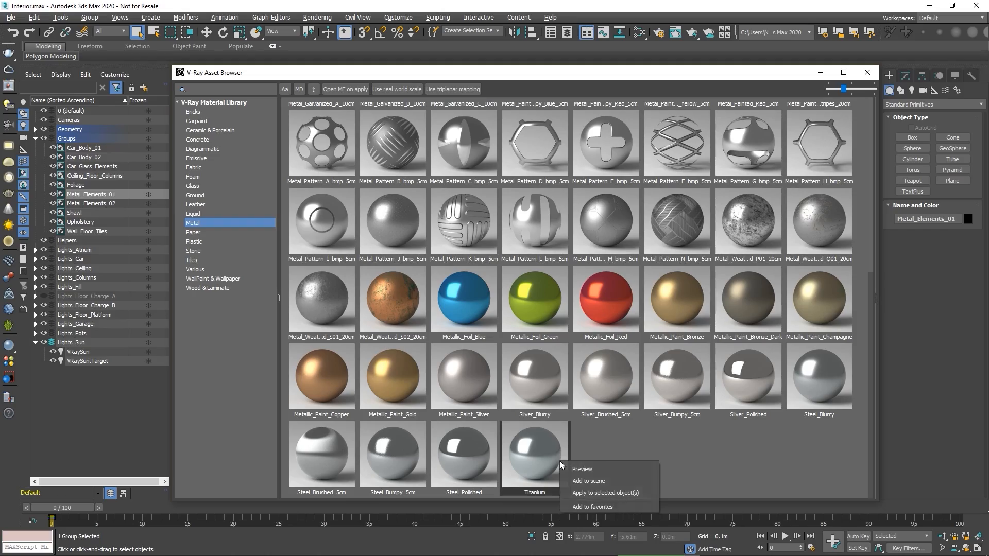
left_click(579, 494)
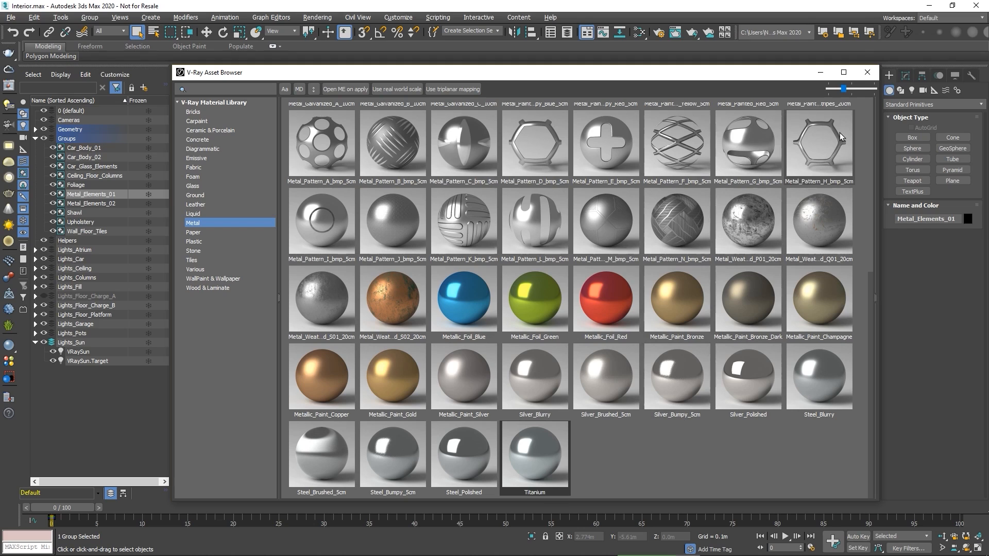
left_click(866, 74)
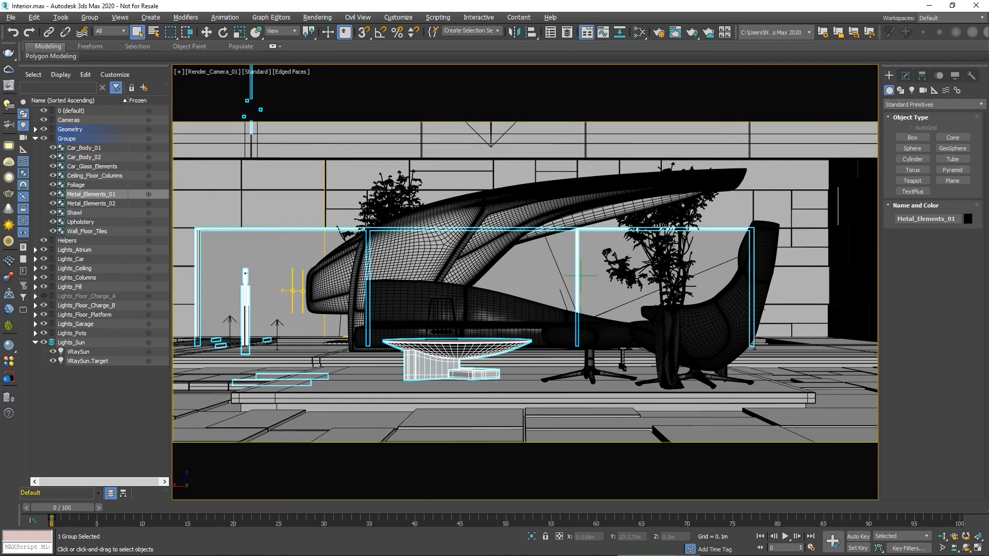
Apply the Concrete_Flooring_I01_2m material from the library's Concrete category to the Ceiling_Floor_Columns group and close the asset browser.
left_click(518, 389)
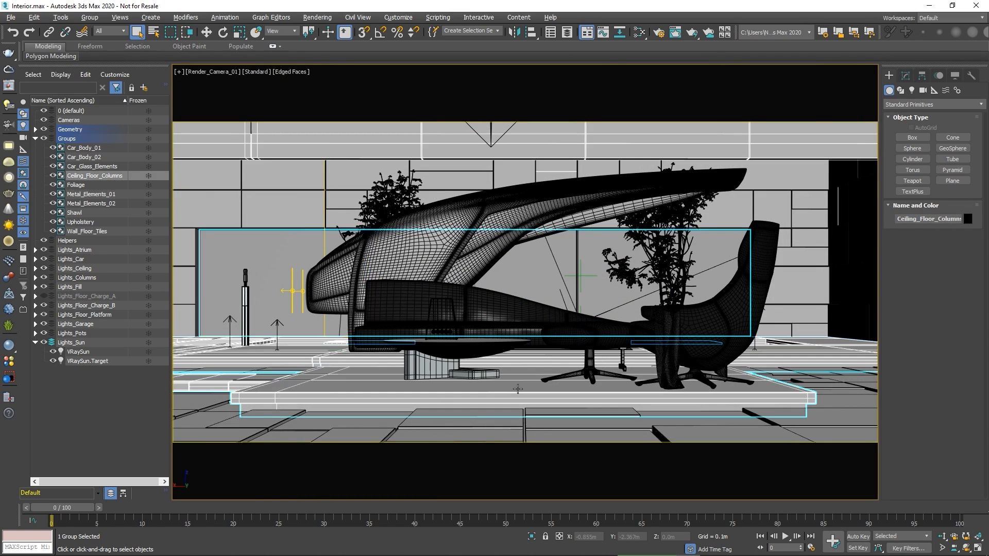
left_click(15, 362)
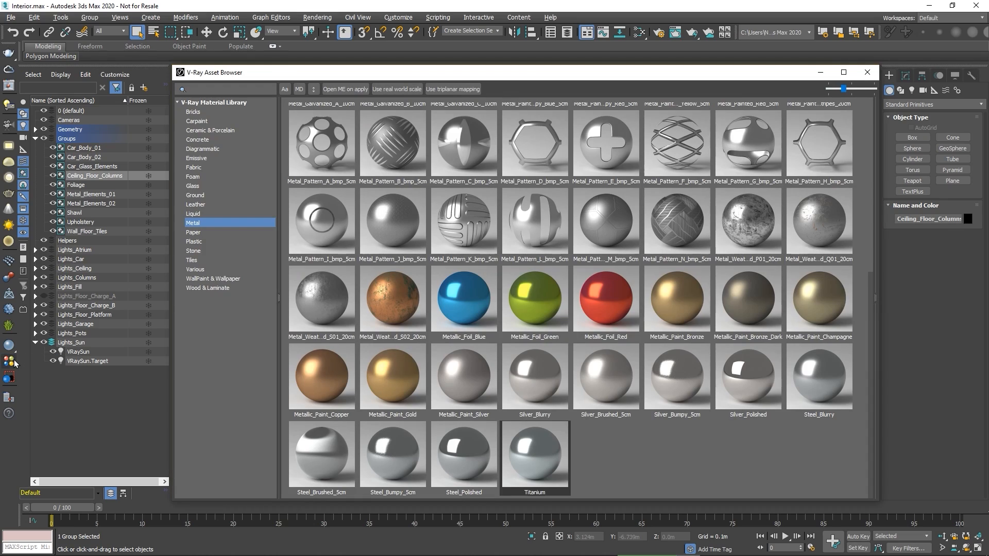
left_click(198, 142)
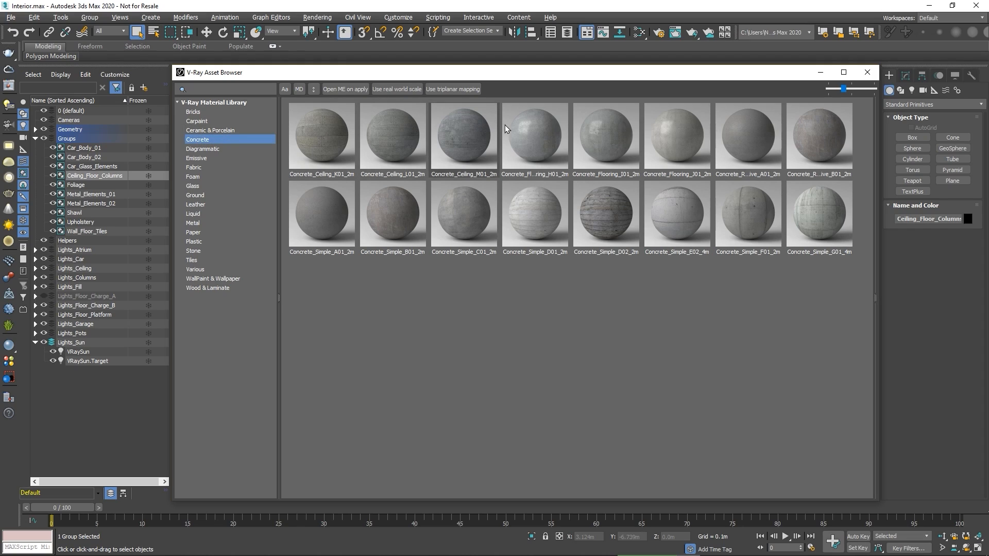
left_click(592, 125)
right_click(592, 125)
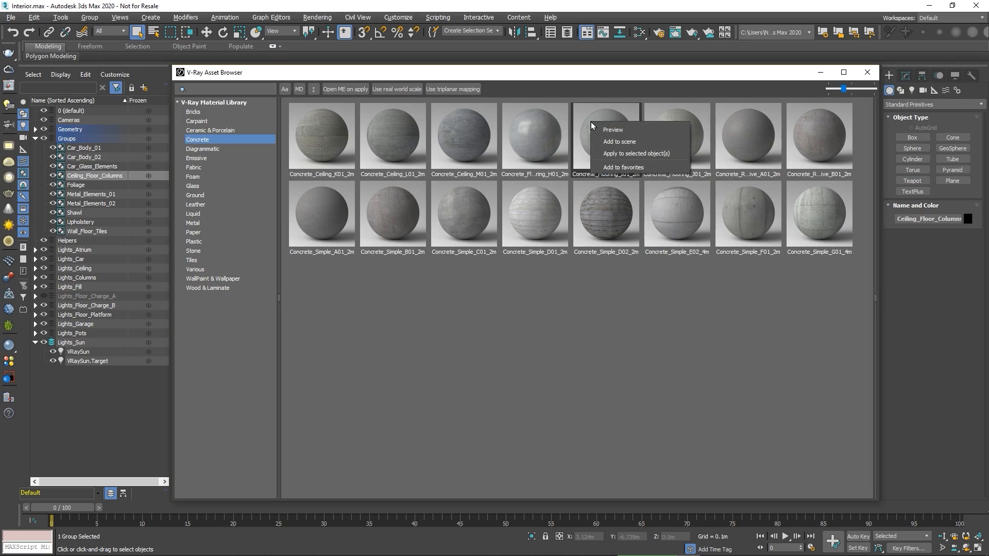
left_click(599, 154)
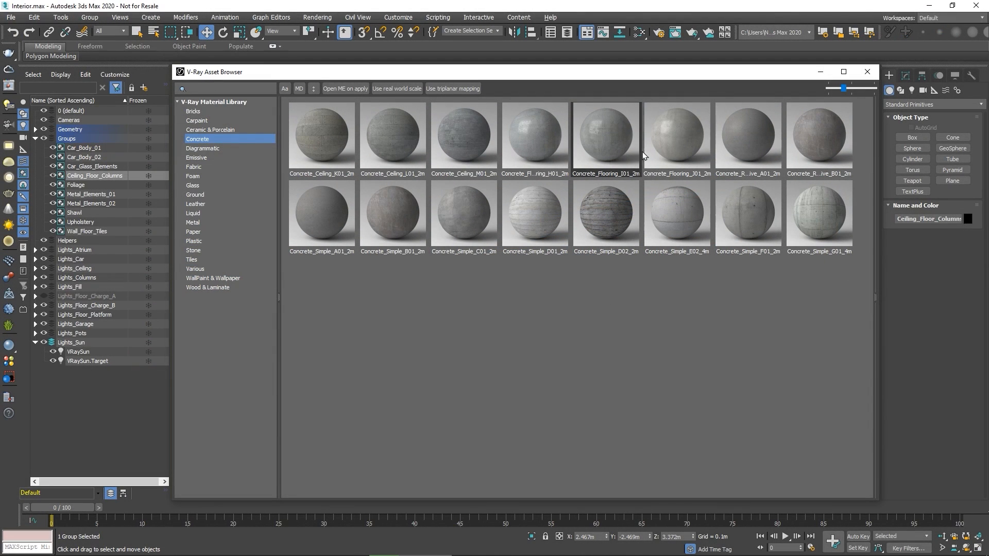
left_click(868, 71)
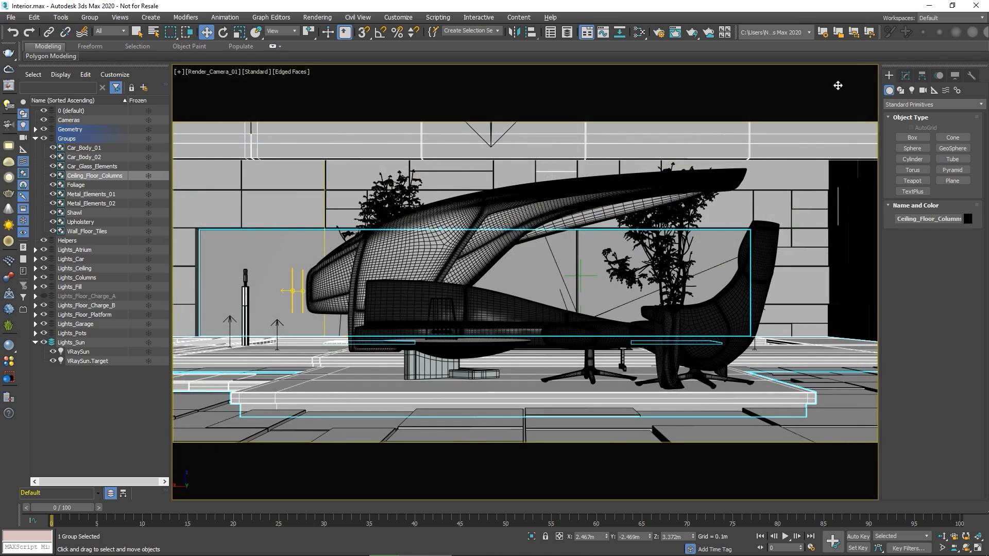
Apply Granite_A_80cm from the library's Stone category to the Wall_Floor_Tiles group, with the material editor set to open on apply.
left_click(524, 170)
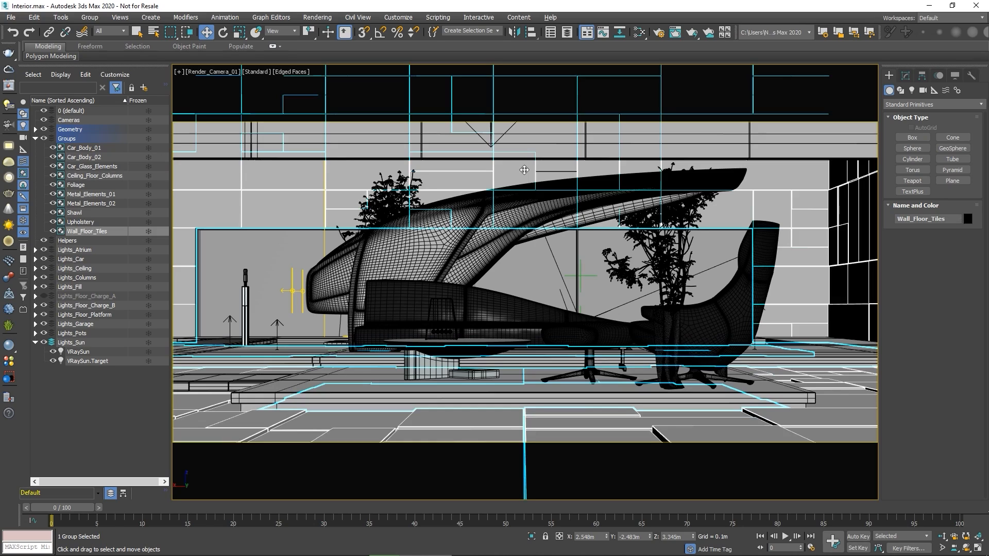
left_click(11, 362)
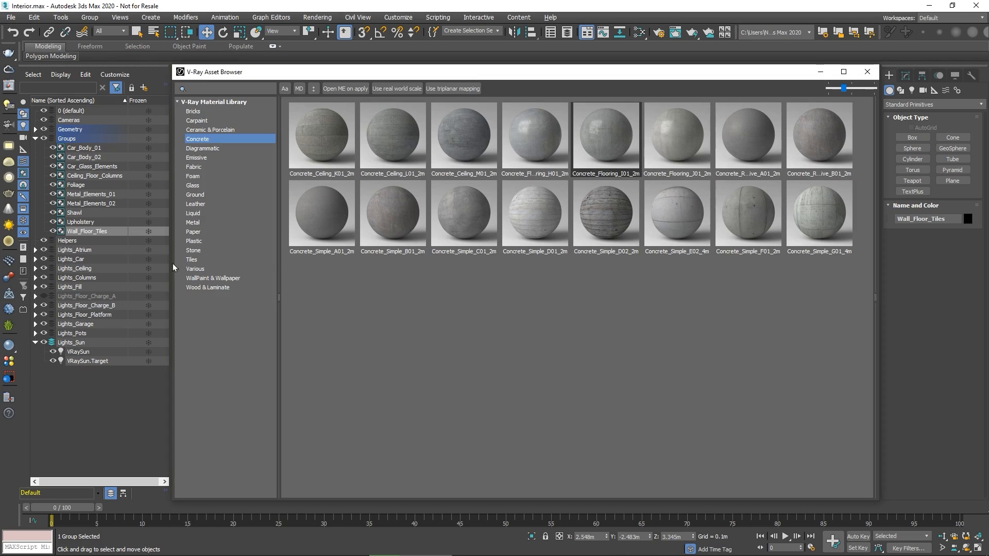
left_click(189, 253)
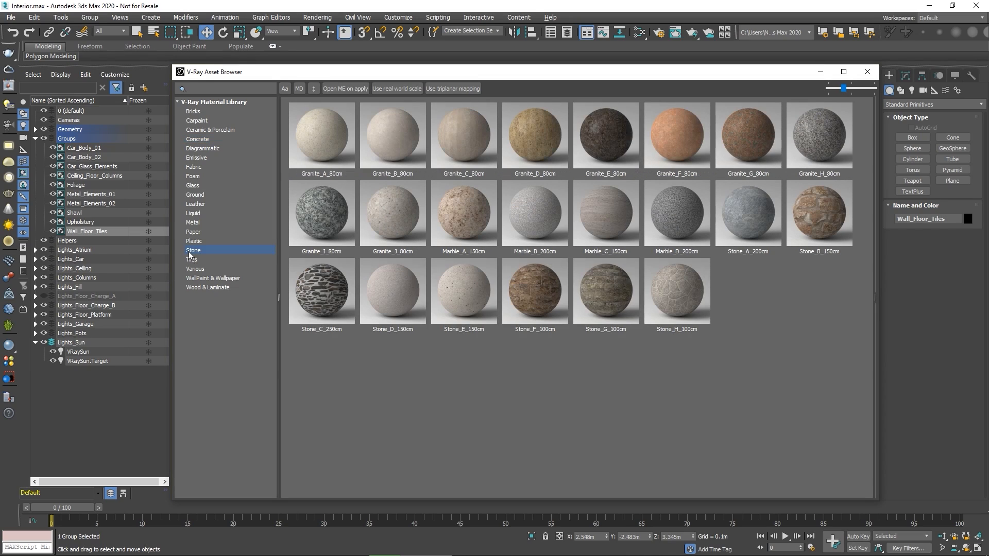
mouse_move(317, 133)
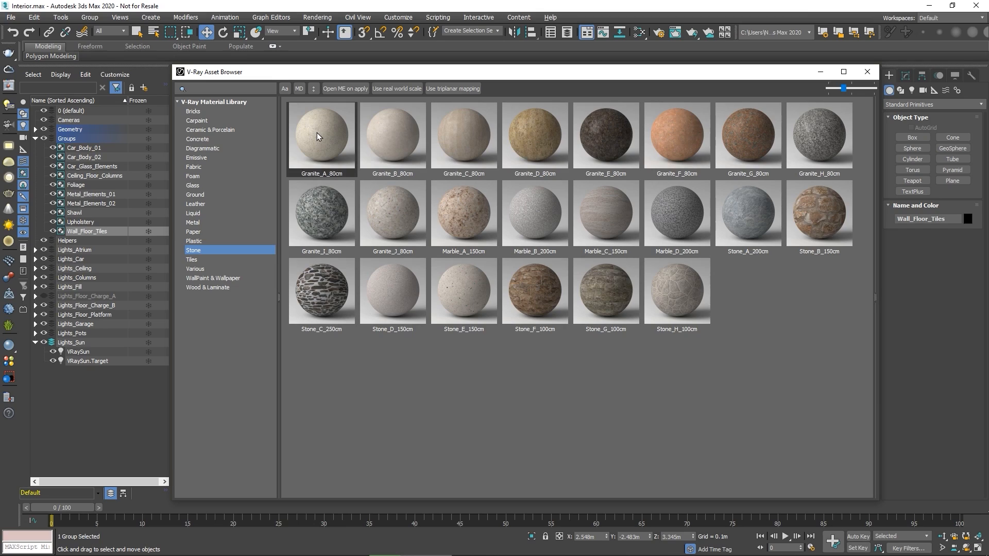
left_click(342, 89)
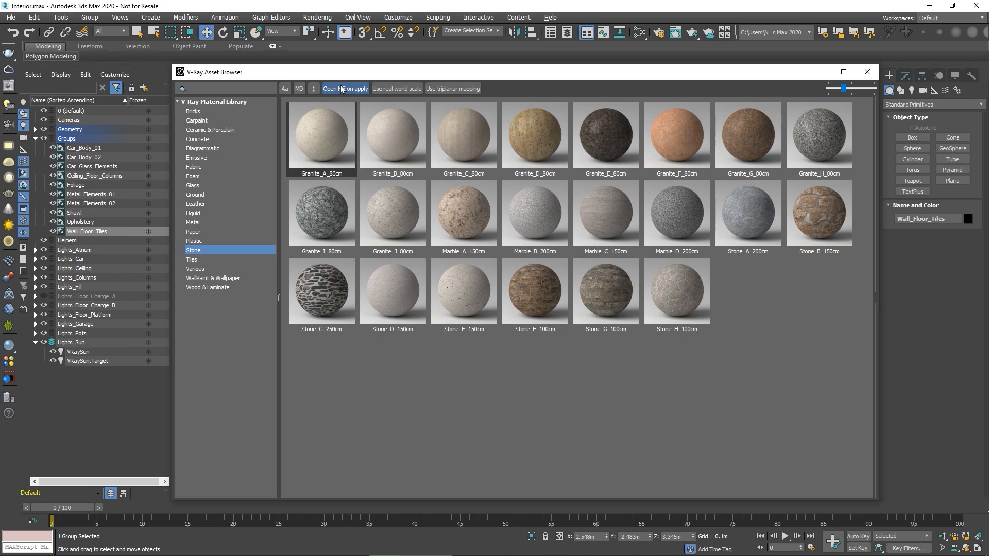
right_click(318, 122)
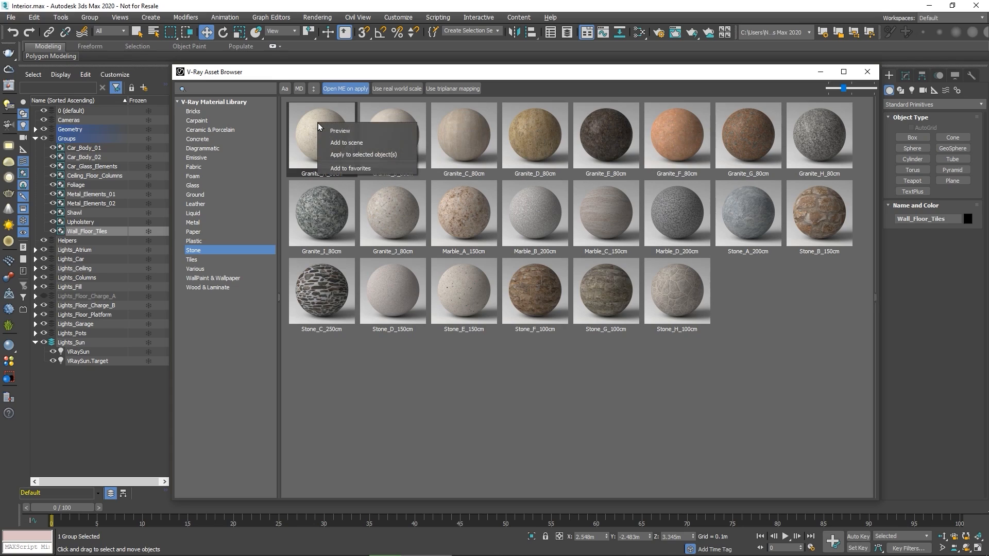
left_click(330, 155)
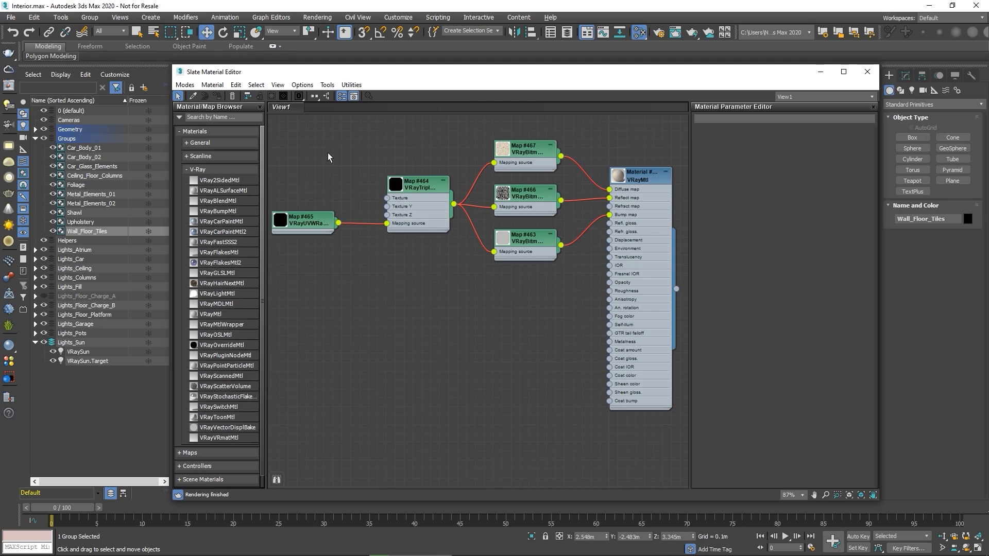
Rename the applied granite VRayMtl as Granite_A_Mtl.
double_click(632, 177)
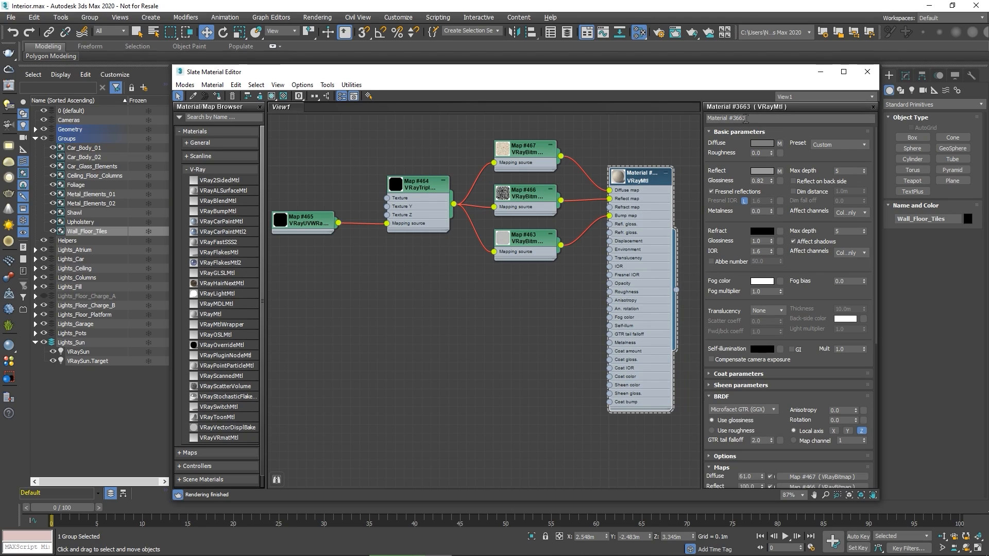
left_click(705, 118)
type("Granite")
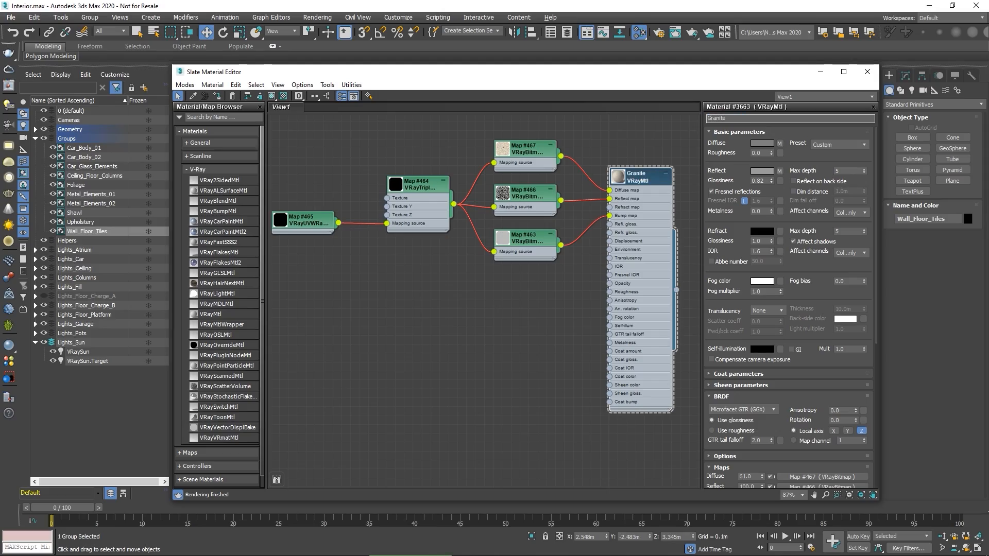
type("_A_Mtl")
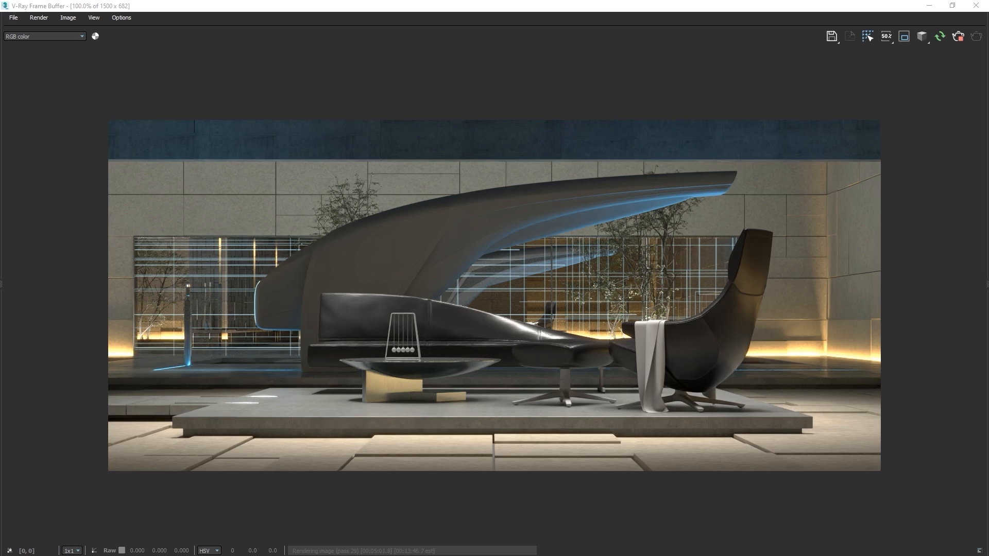
Save the current granite render to the V-Ray Frame Buffer history and collapse the history again.
left_click(2, 283)
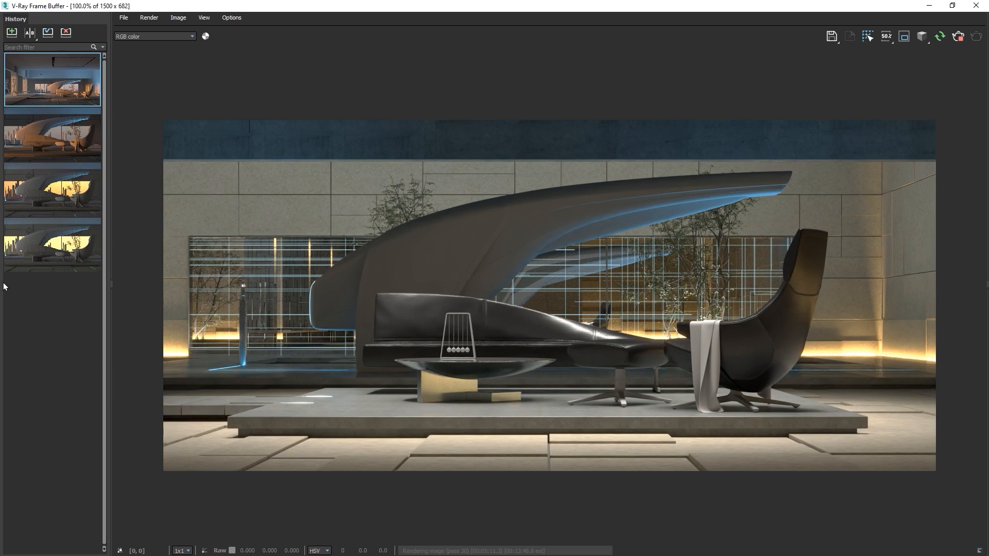
left_click(12, 33)
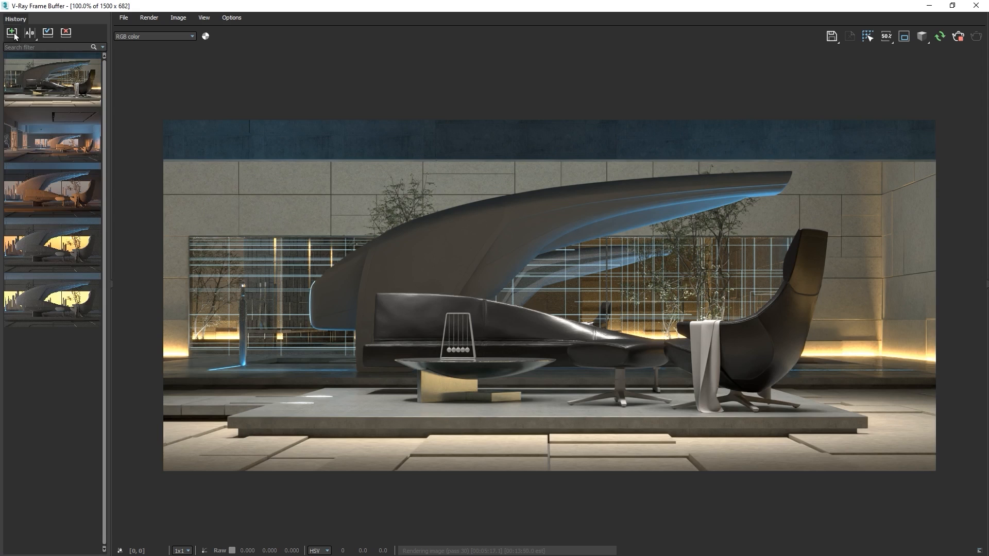
left_click(110, 283)
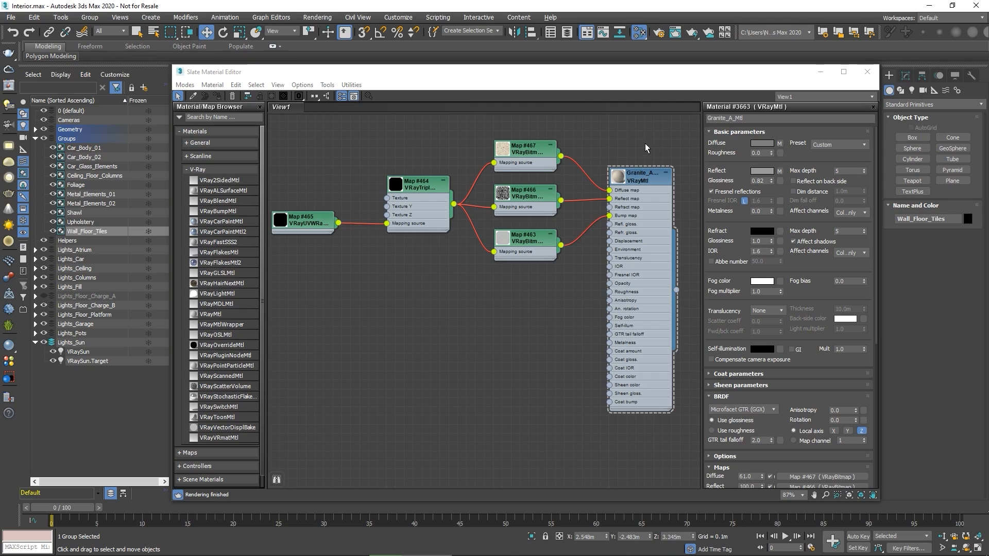
Open the Granite_A_MultiSubTex map's parameters and examine the available Get ID from modes, keeping Random by Element.
middle_click_drag(645, 143, 613, 328)
scroll(582, 280, "down", 3)
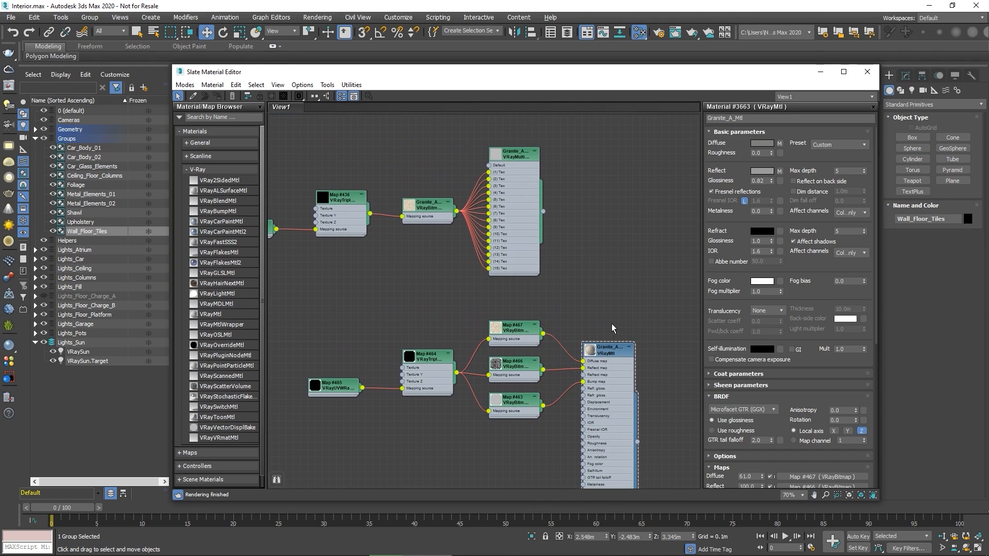
double_click(512, 153)
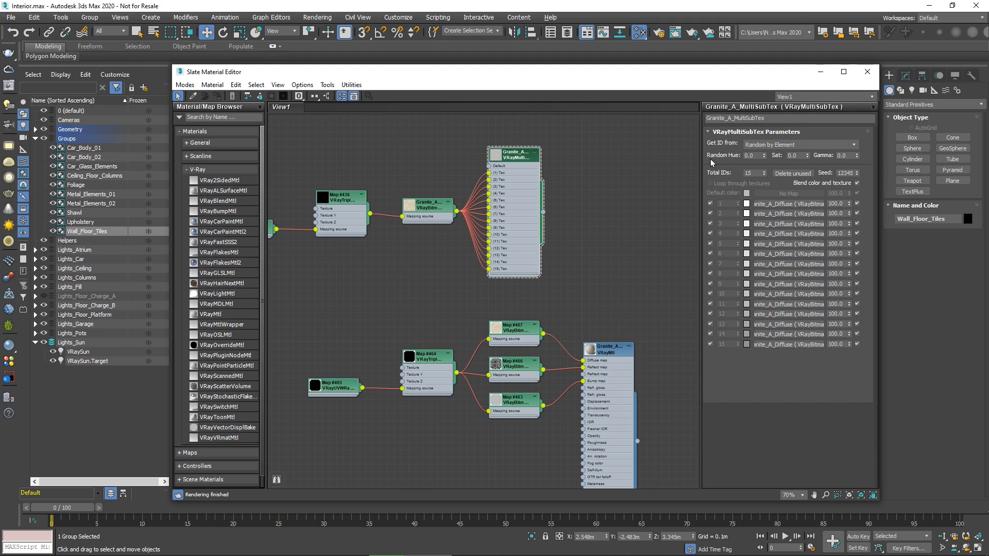
left_click(755, 145)
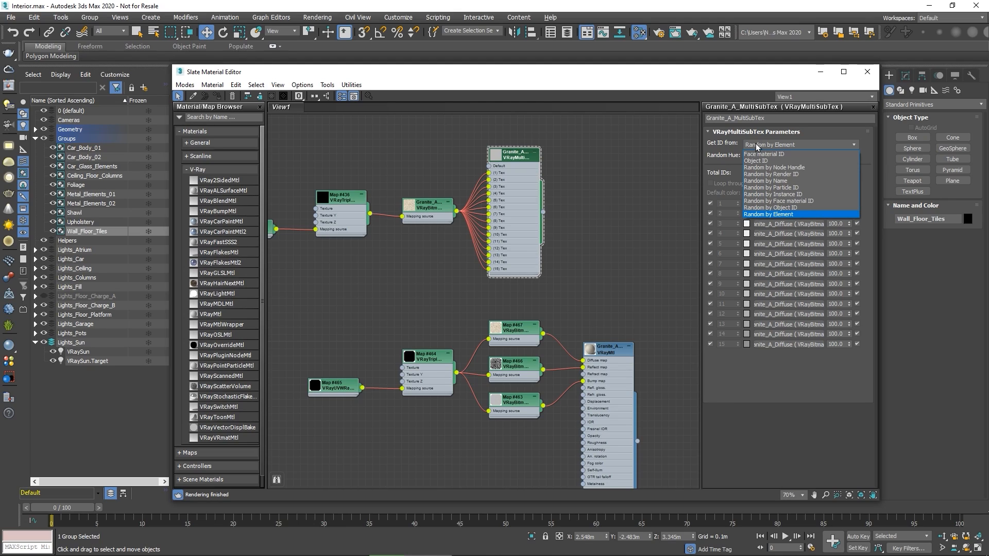
left_click(726, 146)
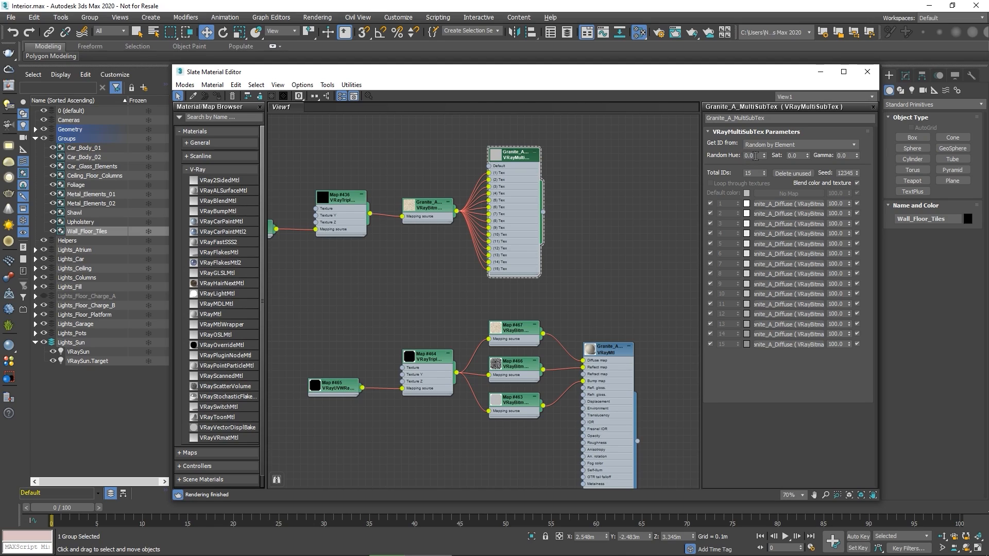
Set the Granite_A_MultiSubTex random hue to 50 and connect the map to Granite_A_Mtl's diffuse map input.
left_click(754, 157)
key("Return")
left_click_drag(544, 212, 583, 361)
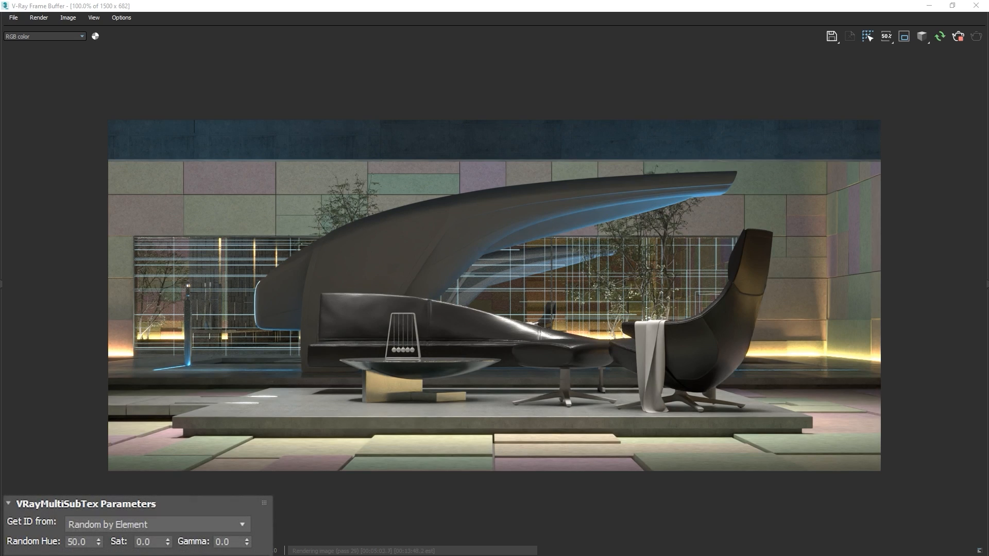
Set the VRayMultiSubTex random hue to 10 and its random saturation to 100.
left_click(87, 543)
left_click_drag(87, 543, 58, 547)
type("10")
key("Return")
left_click(157, 541)
left_click_drag(157, 542, 127, 543)
type("100")
key("Return")
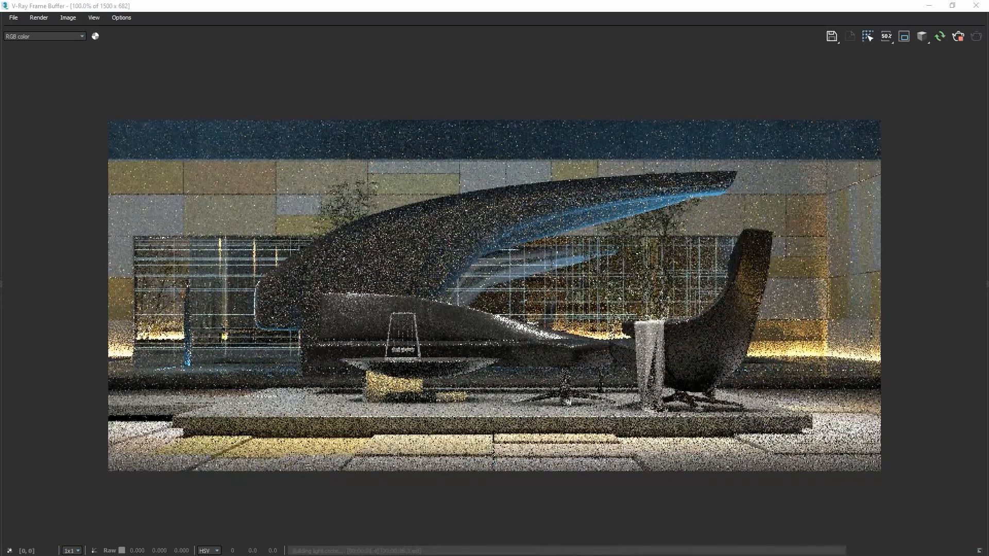
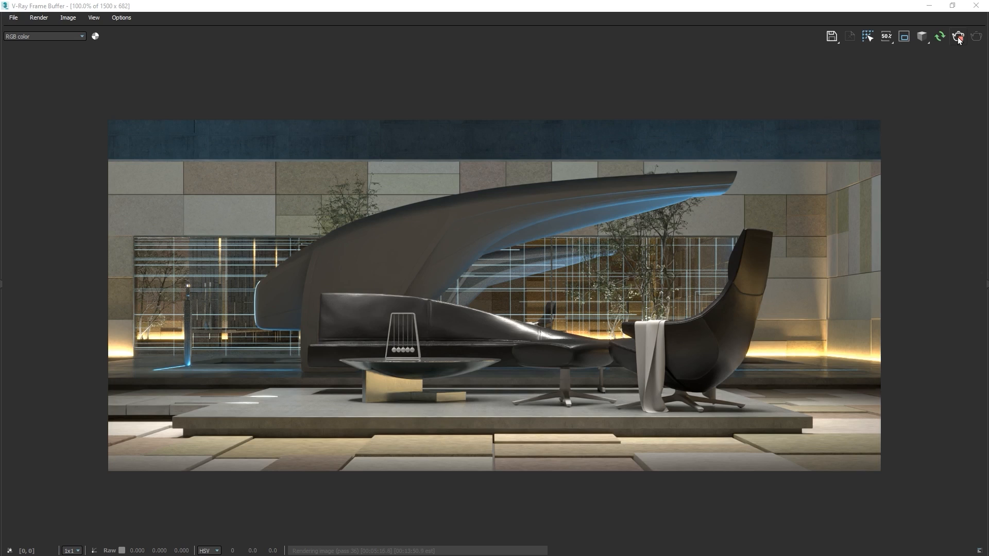
Stop the interactive render and save the randomized-tile image to the frame buffer history.
left_click(957, 37)
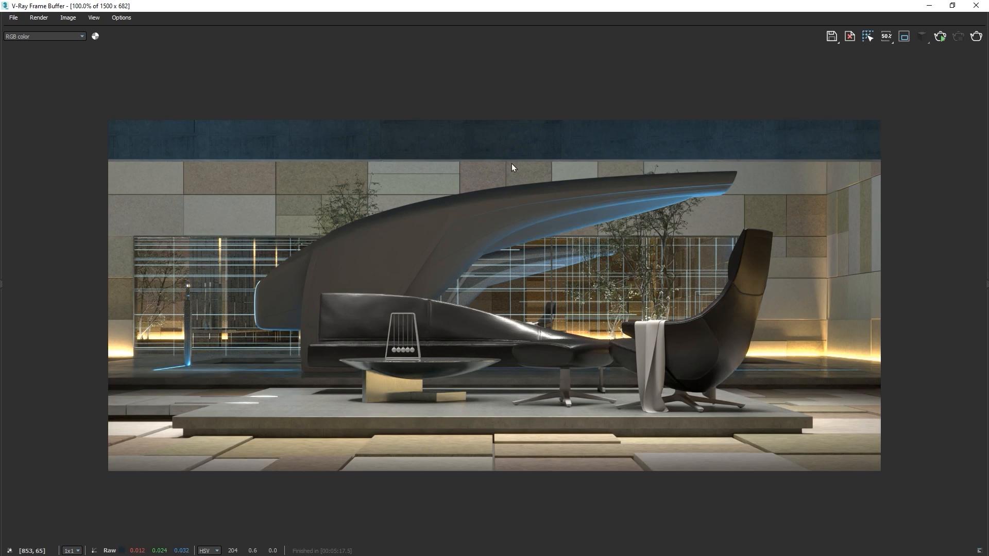
left_click(2, 283)
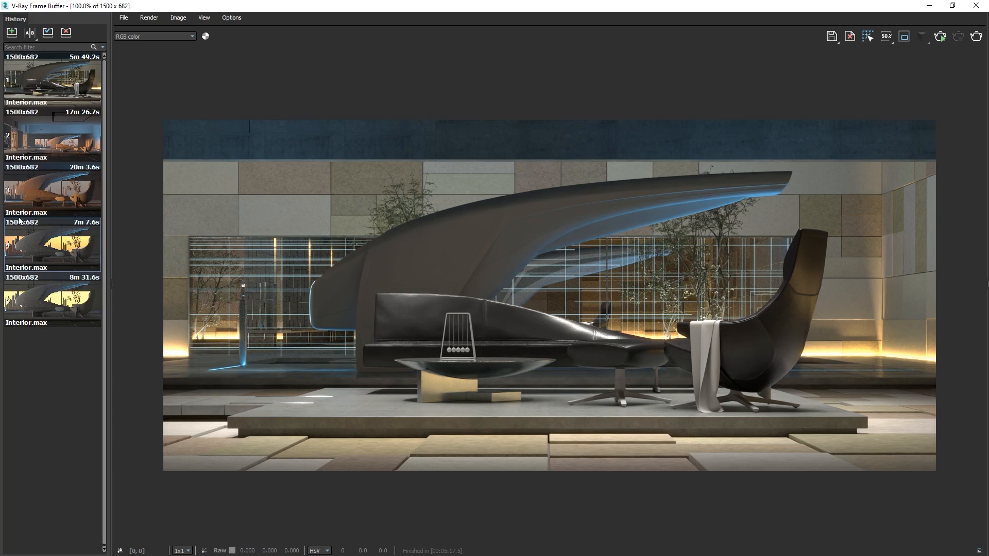
left_click(11, 35)
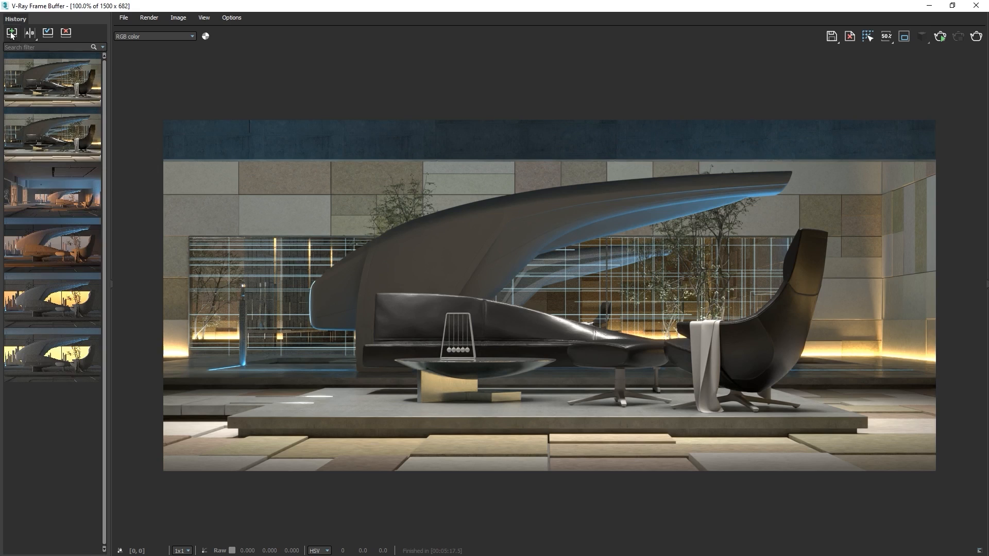
Compare the randomized-tile render as A with the plain granite render as B, end the comparison, and close the history and material editor.
left_click(28, 35)
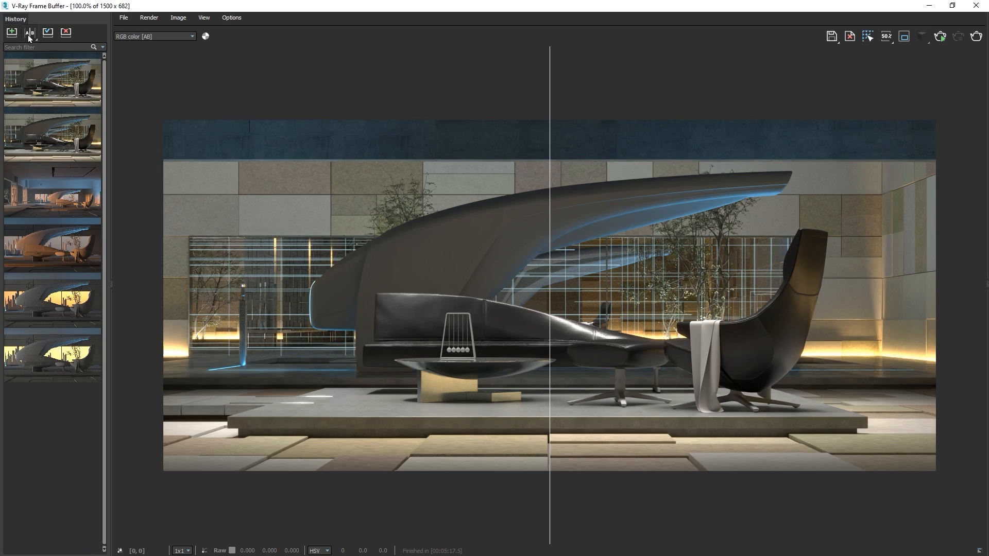
left_click(28, 80)
left_click(69, 132)
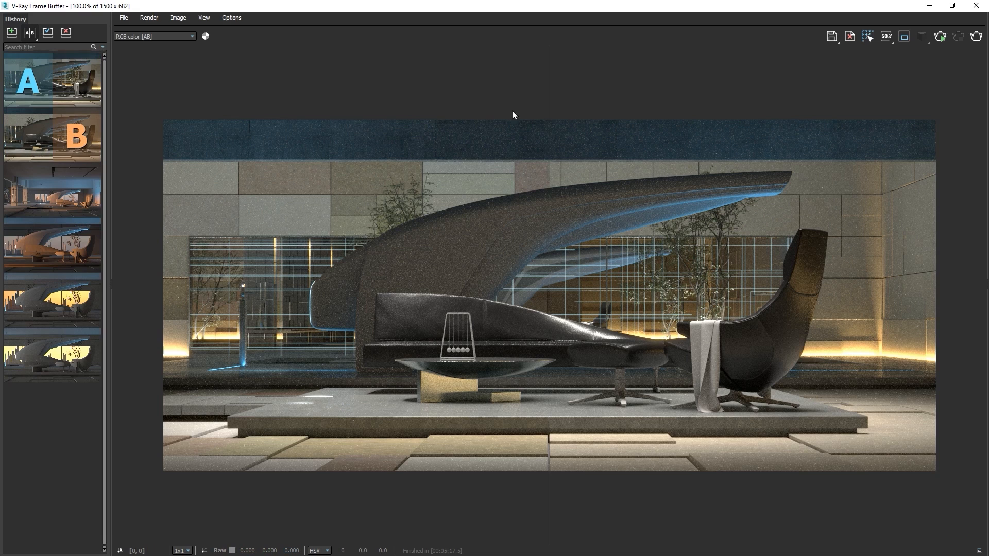
left_click_drag(549, 100, 939, 91)
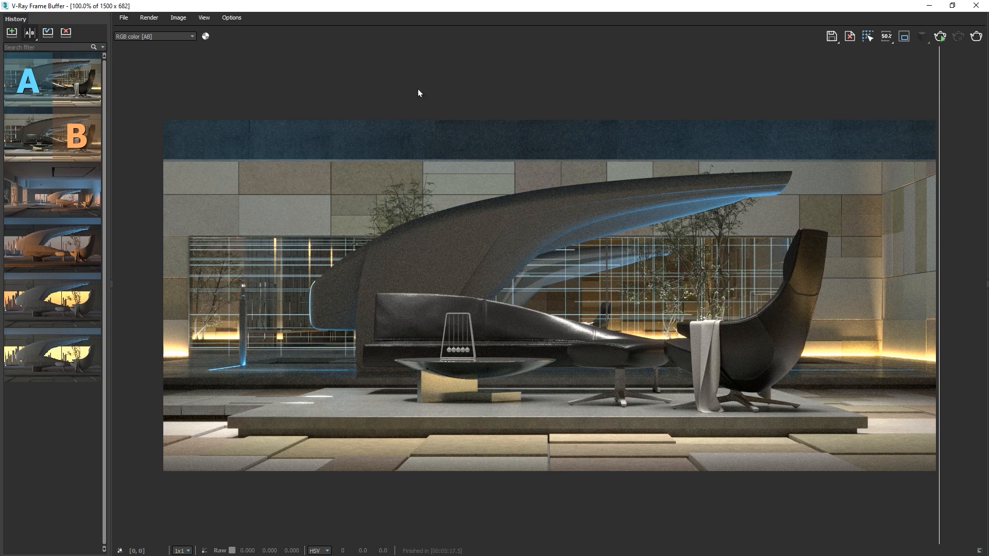
left_click(29, 36)
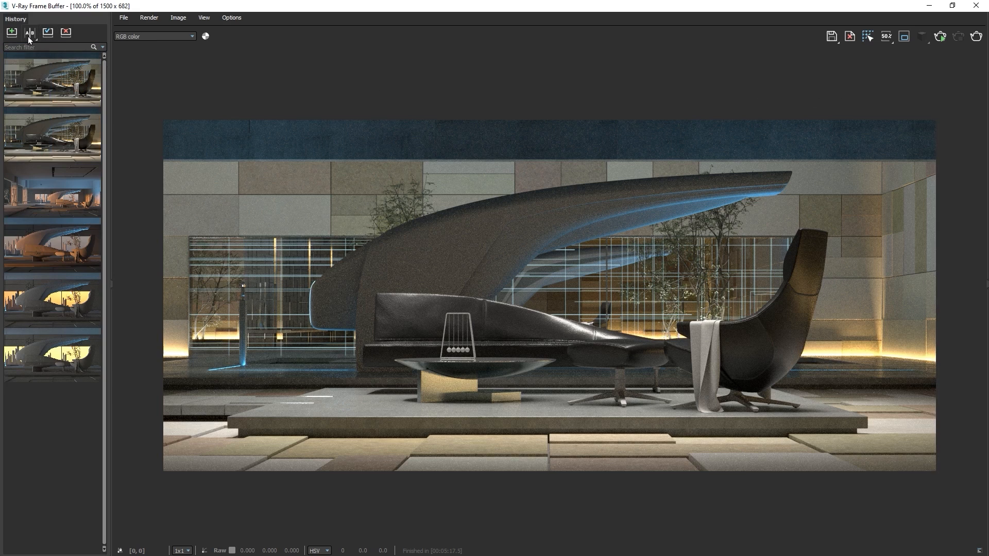
left_click(110, 271)
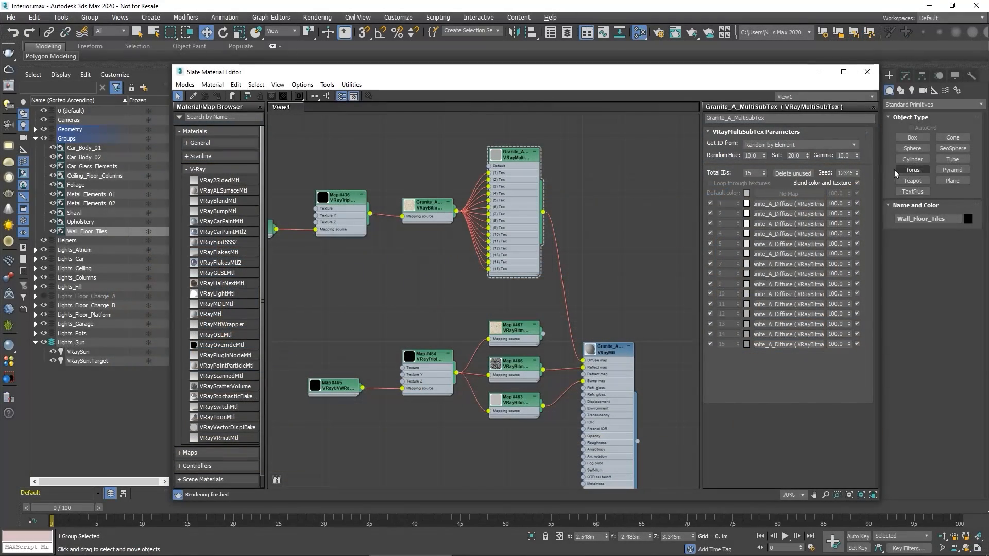
left_click(869, 75)
left_click(869, 73)
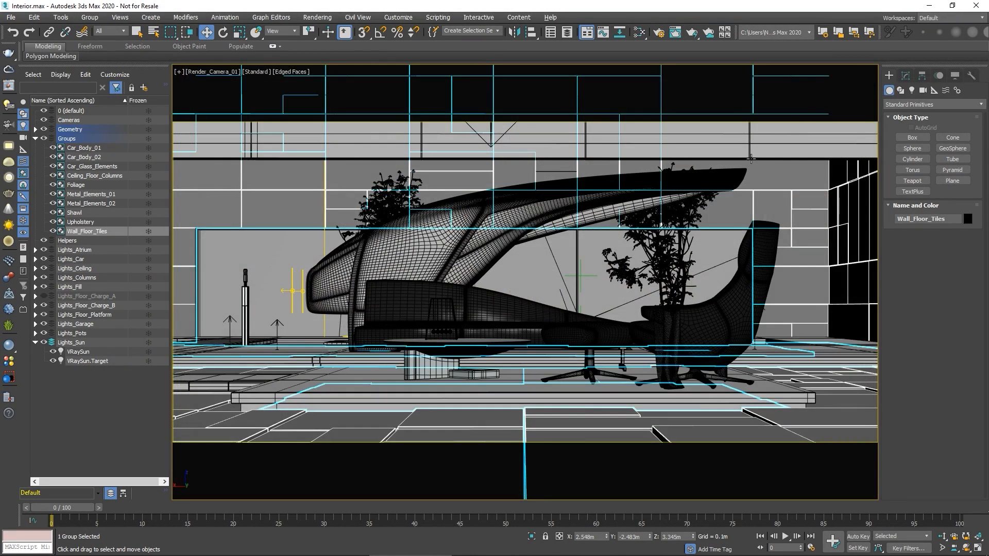
Switch the viewport to Render_Camera_02 and select the Ceiling_Floor_Columns group.
key("c")
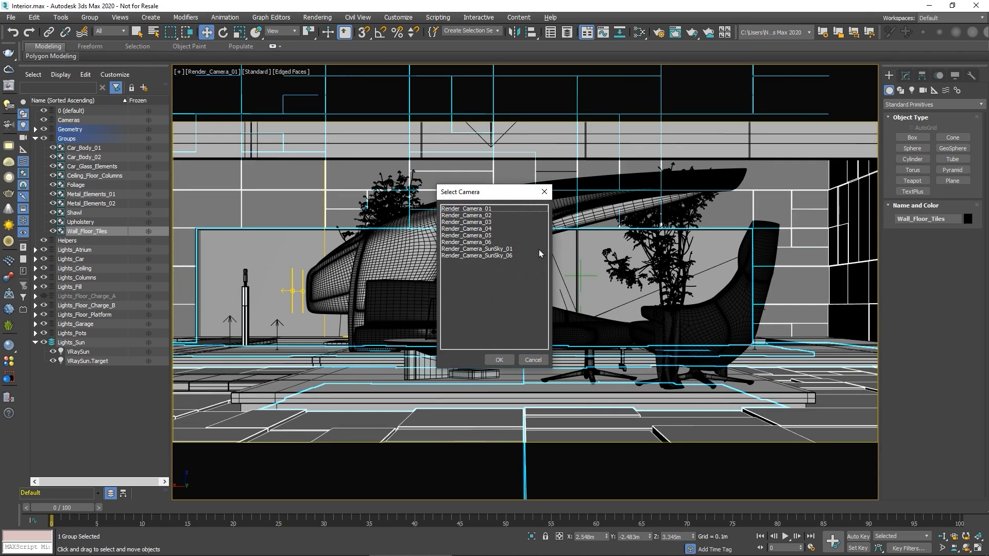
left_click(490, 216)
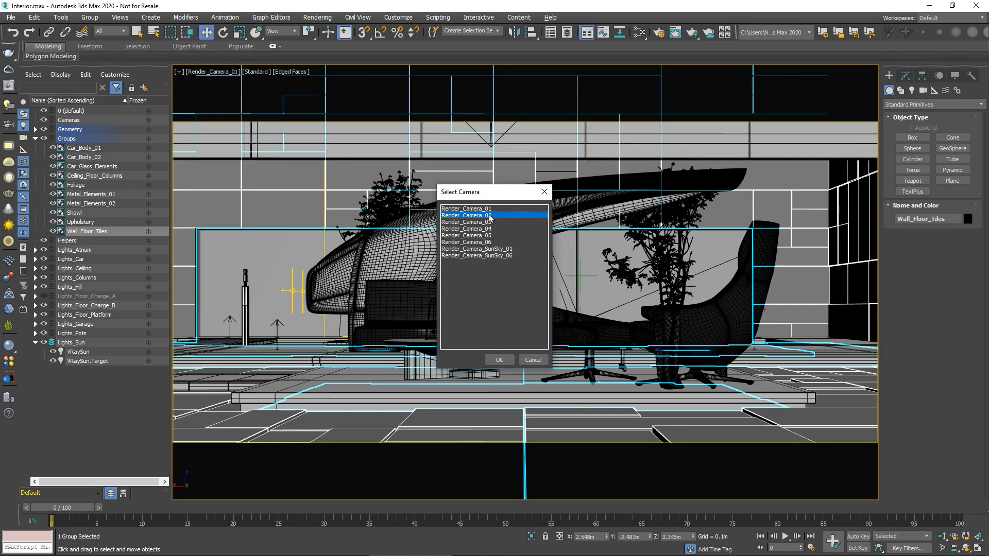
left_click(501, 360)
left_click(501, 358)
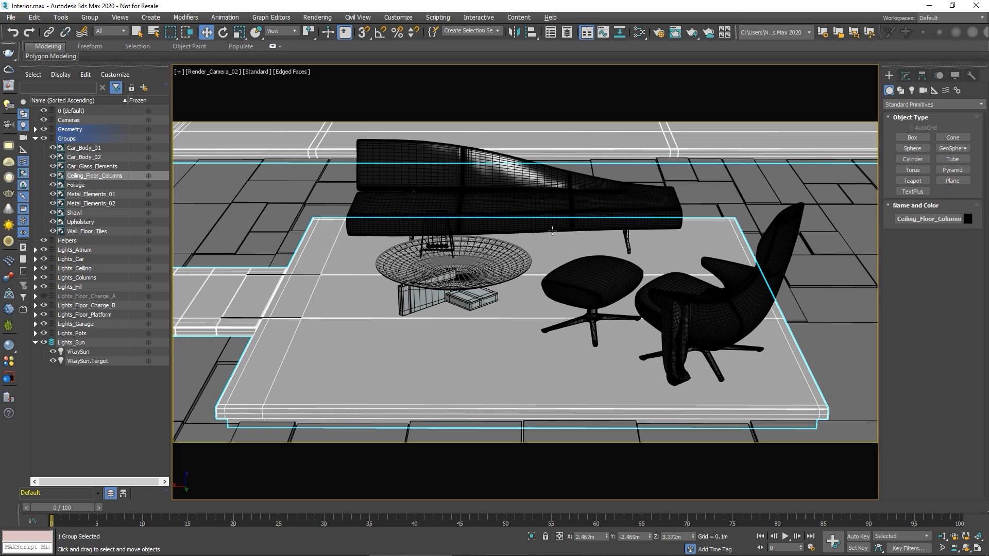
Load the selected platform's material into an empty area of the Slate Material Editor graph.
left_click(639, 33)
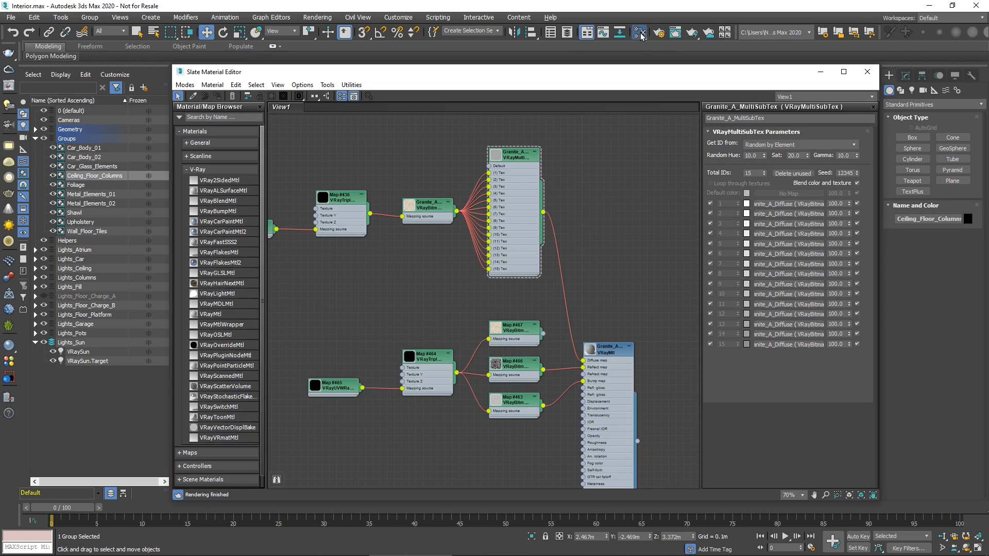
middle_click_drag(416, 317, 454, 155)
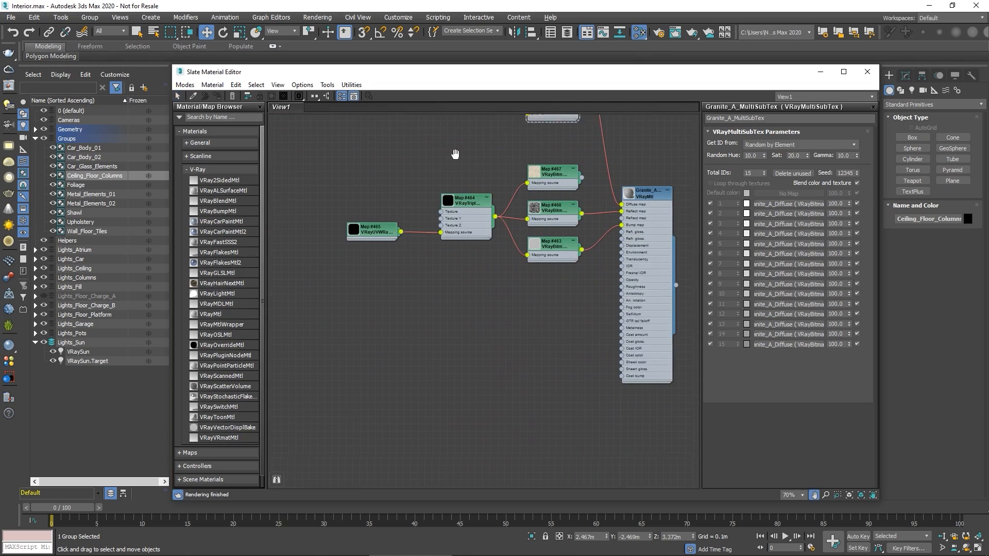
middle_click_drag(441, 292, 437, 184)
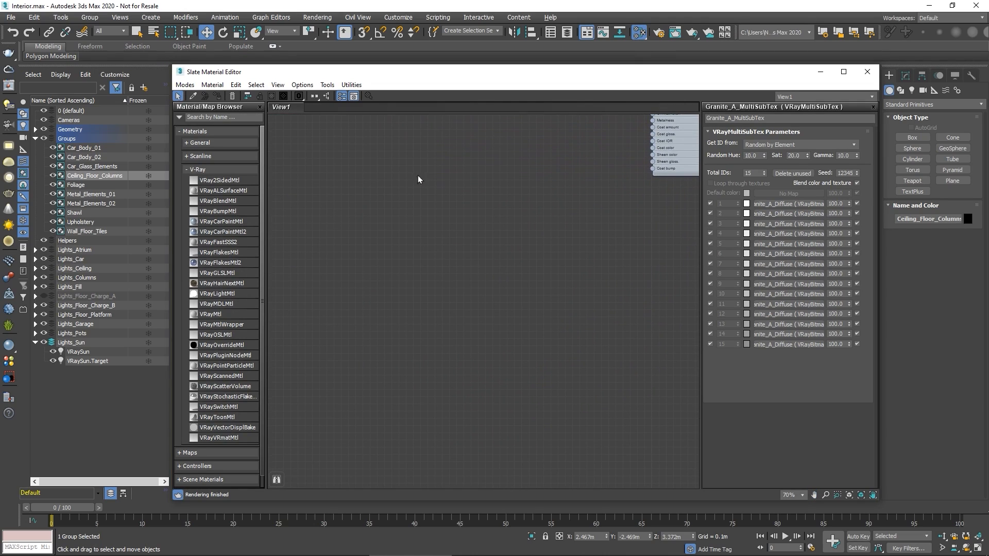
left_click(212, 84)
left_click(216, 108)
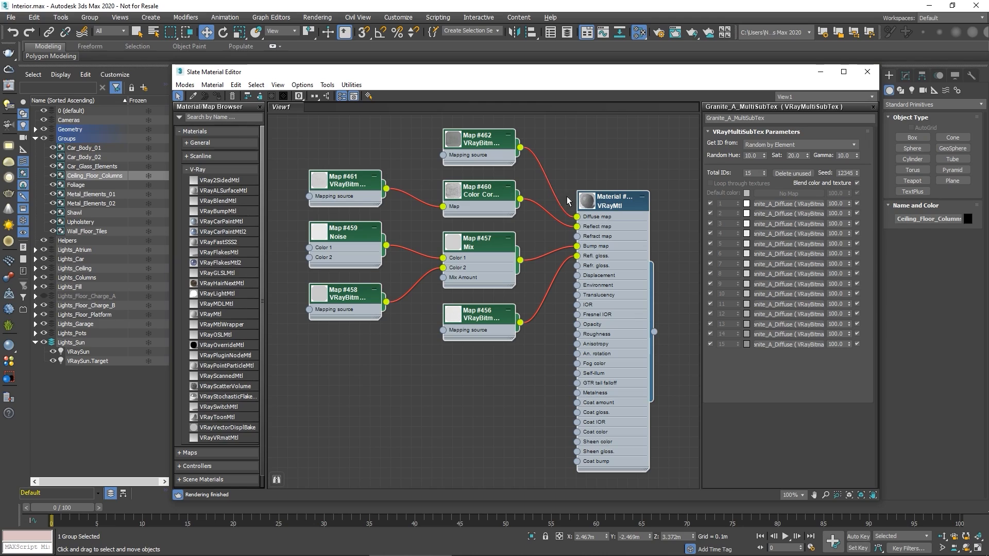
Rename the platform's VRayMtl as Concrete_I01_Mtl.
double_click(603, 202)
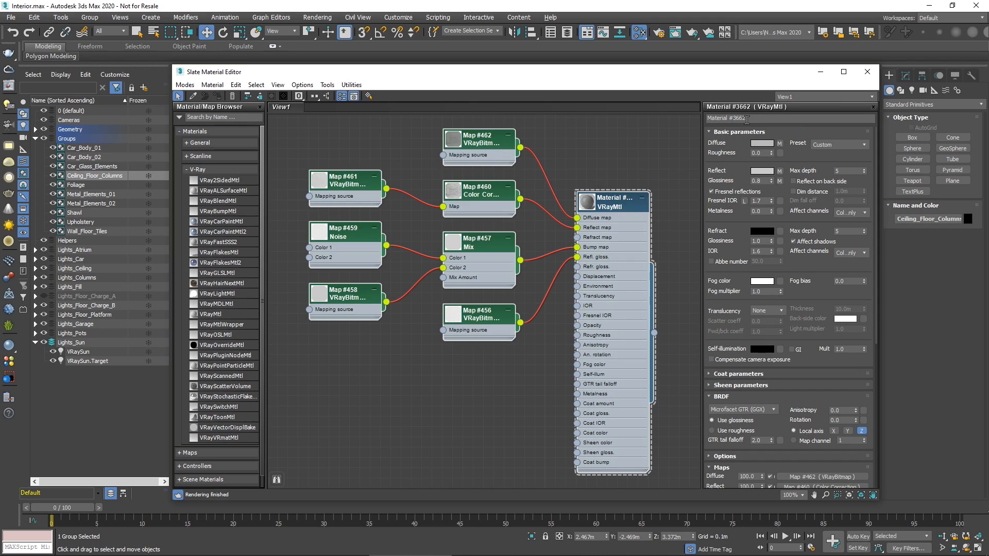
left_click(746, 120)
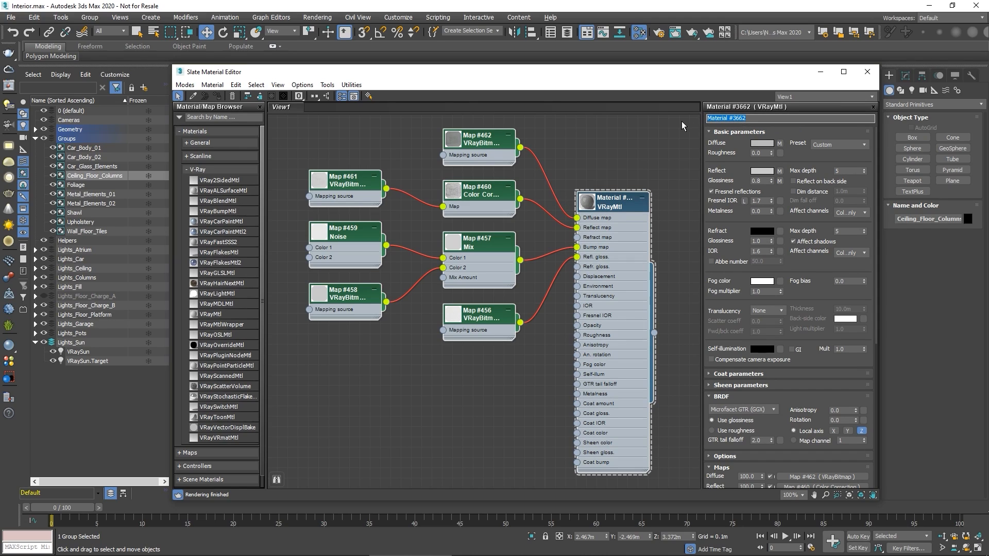
type("Concrete_I01_Mtl")
key("Return")
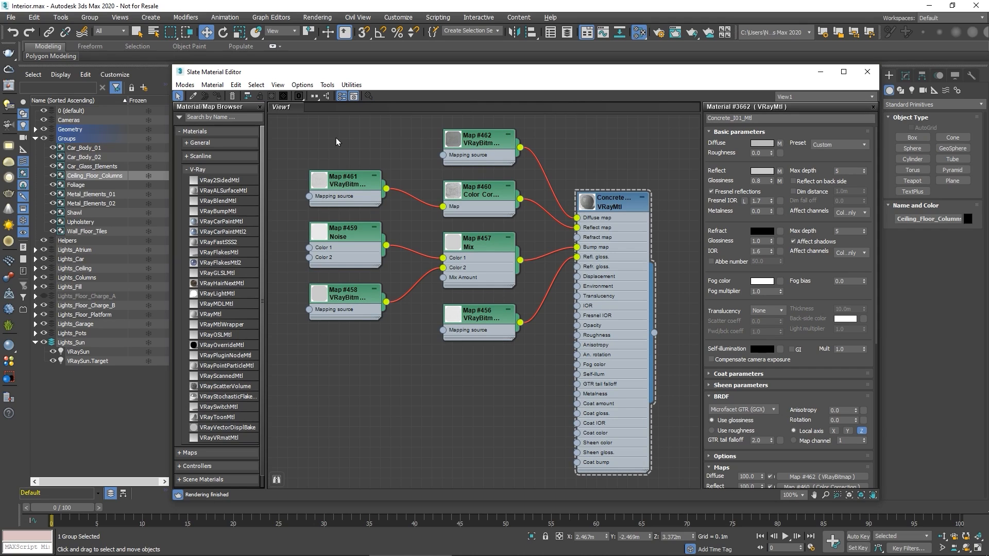
Add a VRayUVWRandomizer map beside the concrete material's bitmap nodes and show its parameters.
middle_click_drag(335, 138, 521, 157)
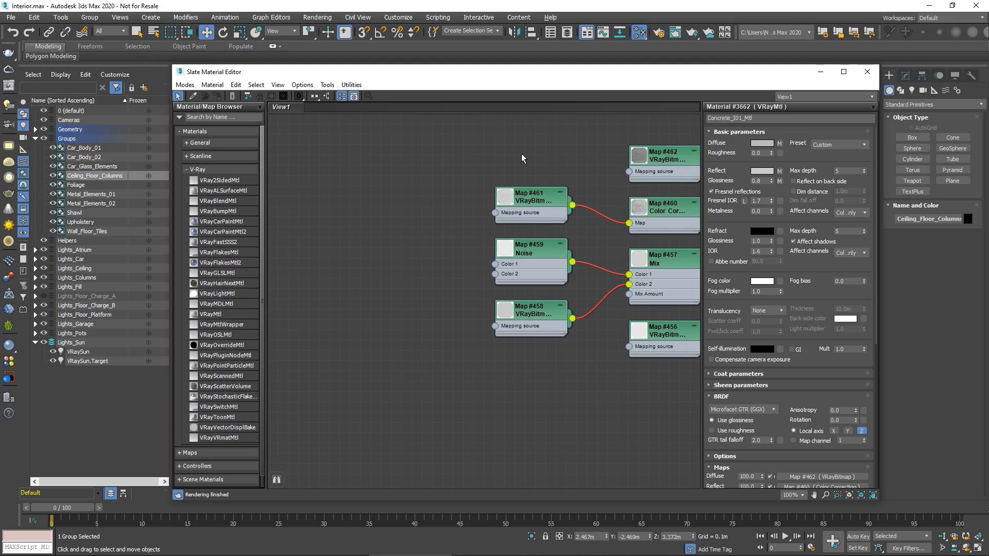
right_click(333, 177)
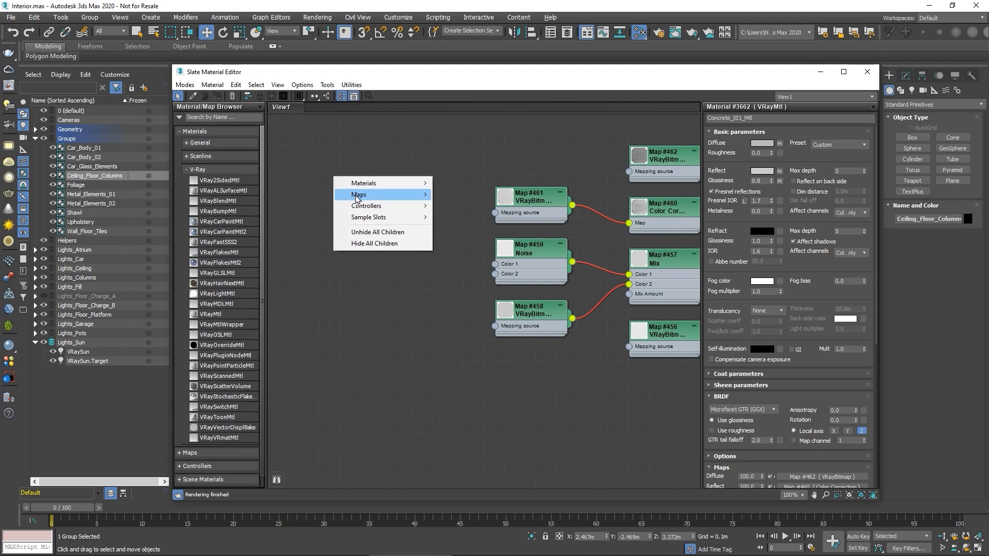
mouse_move(418, 196)
mouse_move(454, 241)
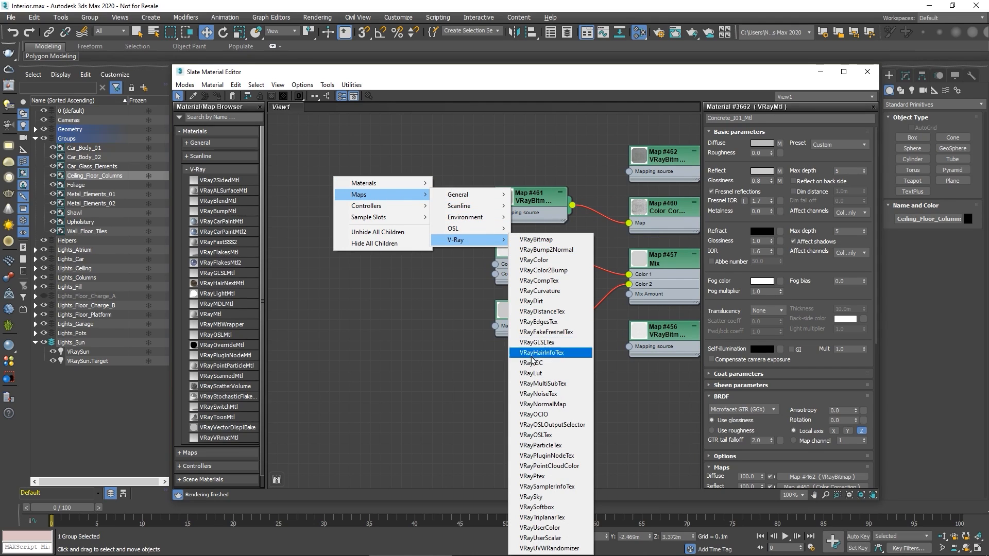
left_click(534, 549)
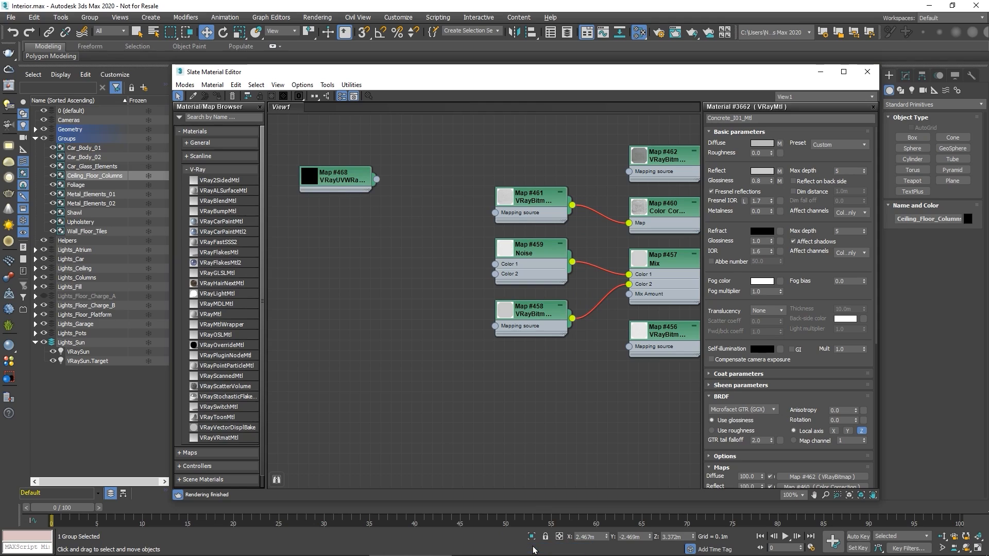
left_click_drag(344, 178, 392, 265)
double_click(393, 265)
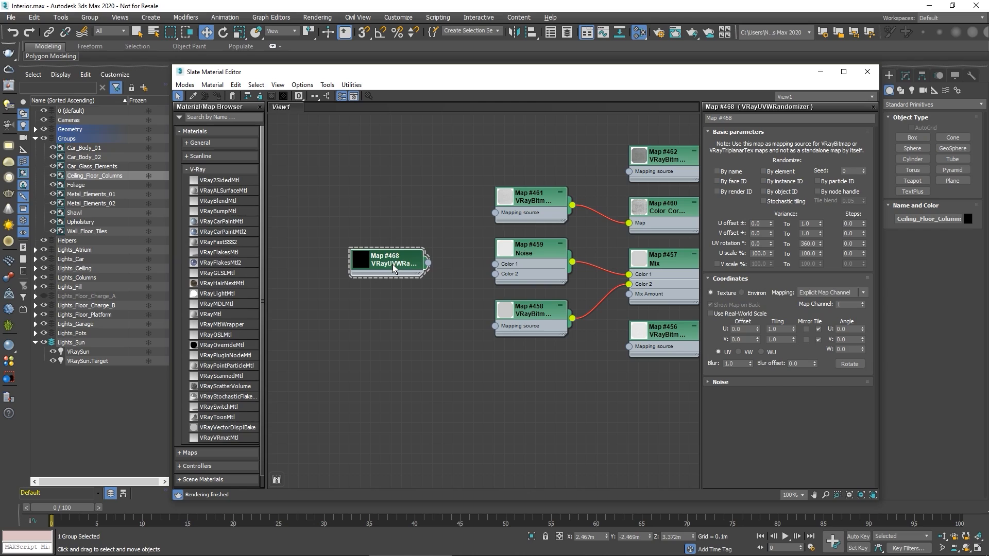
middle_click_drag(430, 298, 377, 301)
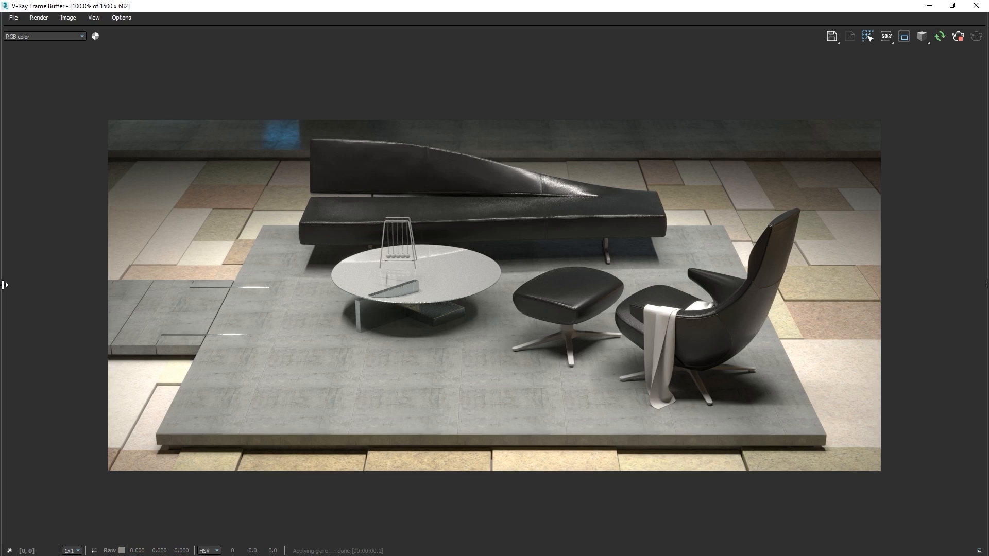
Save the current concrete platform render to the frame buffer history and close the history.
left_click_drag(4, 284, 111, 285)
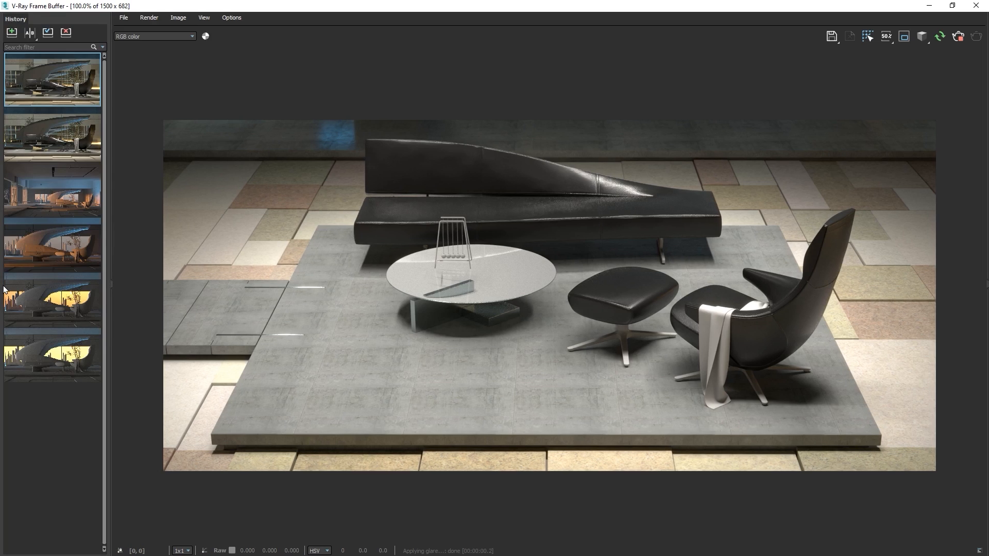
left_click(15, 36)
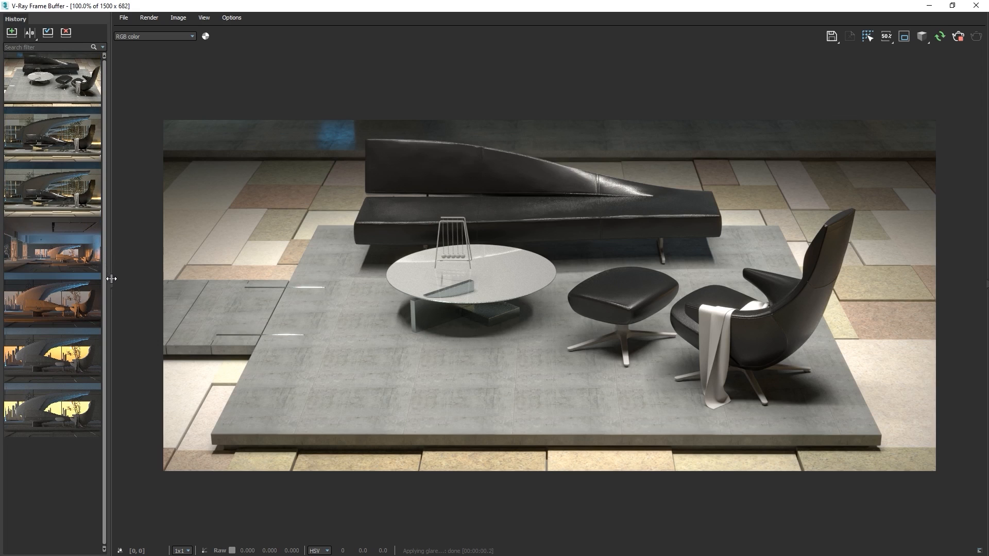
left_click(111, 279)
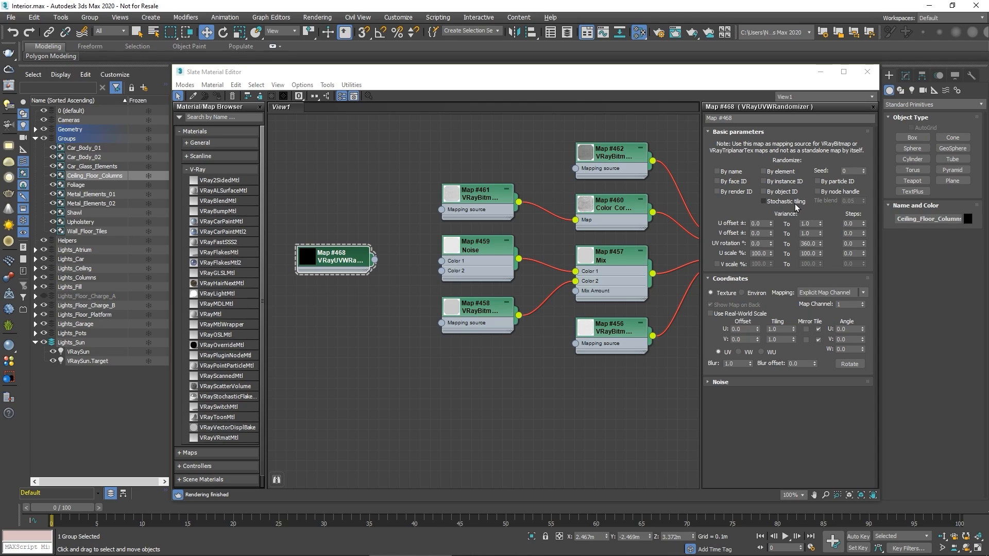
Enable stochastic tiling on the VRayUVWRandomizer and connect it to the mapping source of all four concrete VRayBitmap maps.
left_click(764, 201)
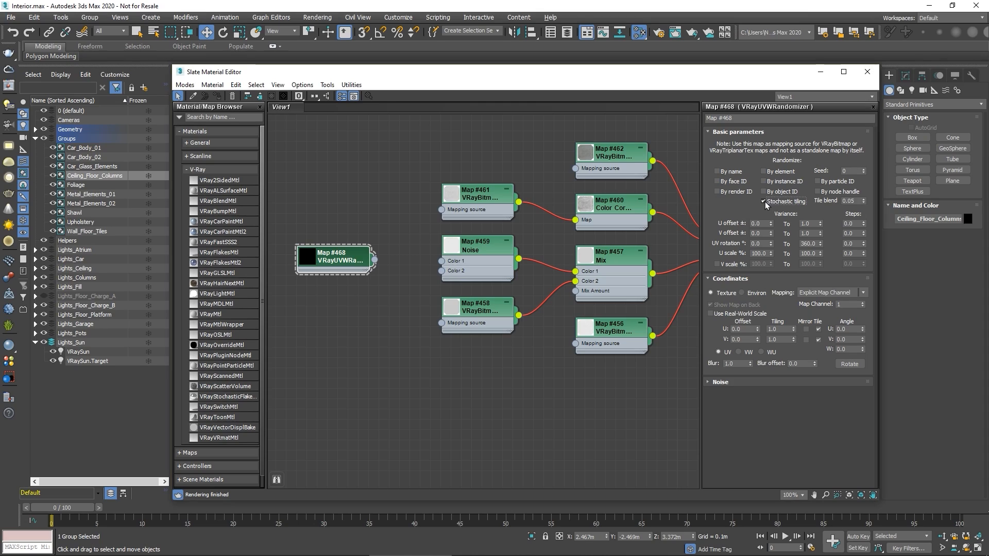
left_click_drag(375, 261, 575, 169)
left_click_drag(376, 264, 440, 211)
left_click_drag(374, 260, 441, 324)
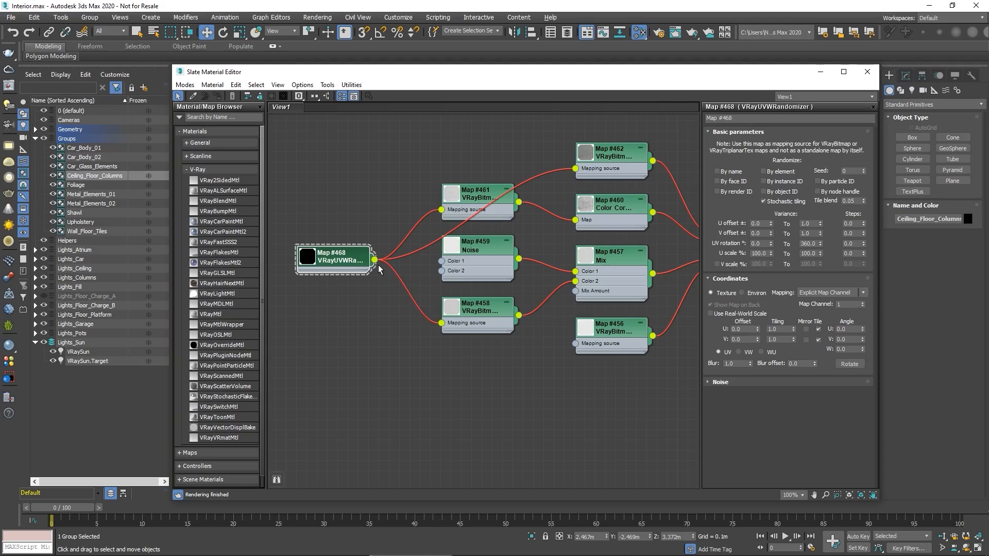
left_click_drag(375, 261, 577, 345)
Set the VRayUVWRandomizer's tile blend to 0.4 and its upper U scale variance to 150%.
double_click(848, 201)
type("0.4")
key("Return")
left_click(803, 253)
type("150")
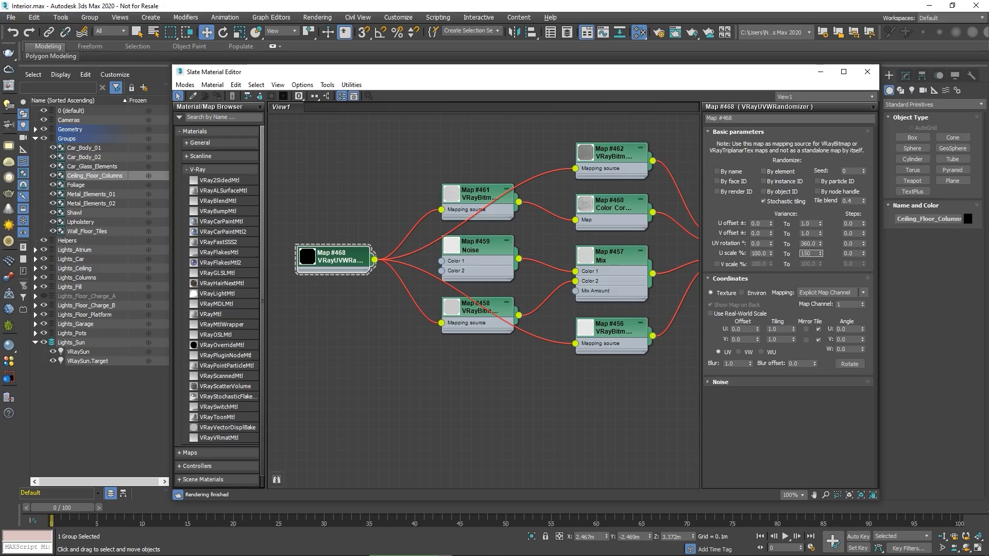
key("Return")
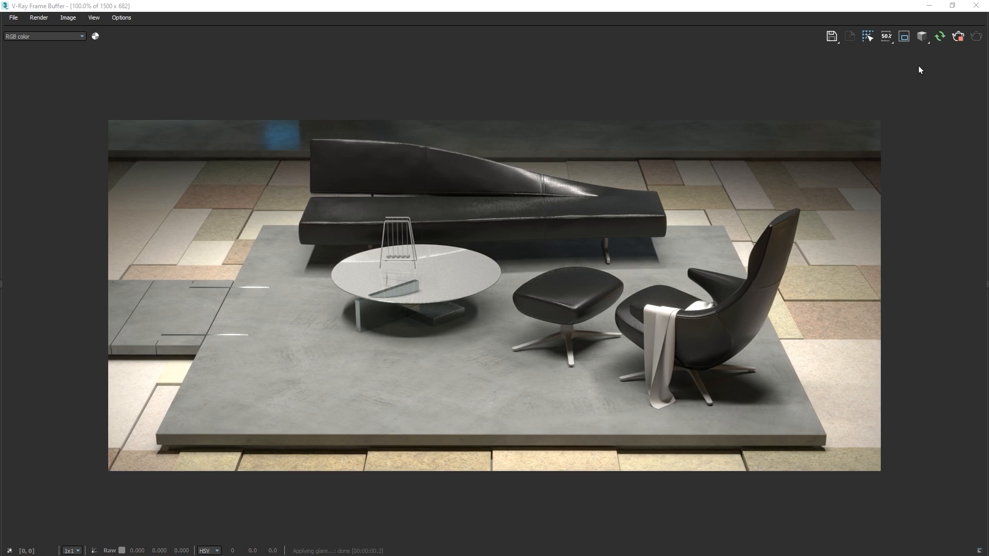
Stop the interactive render and save the stochastic-tiling image to the frame buffer history.
left_click(960, 37)
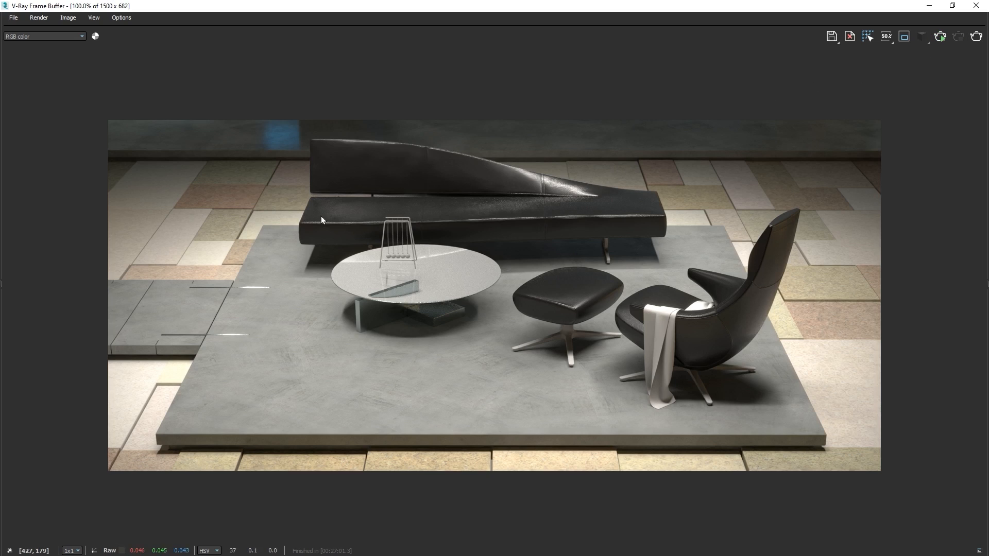
left_click(2, 285)
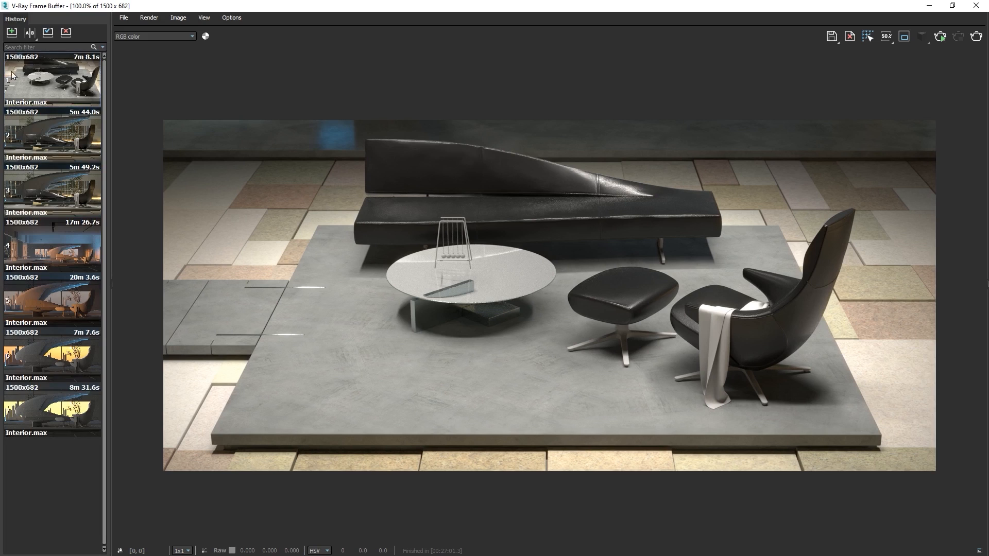
left_click(11, 33)
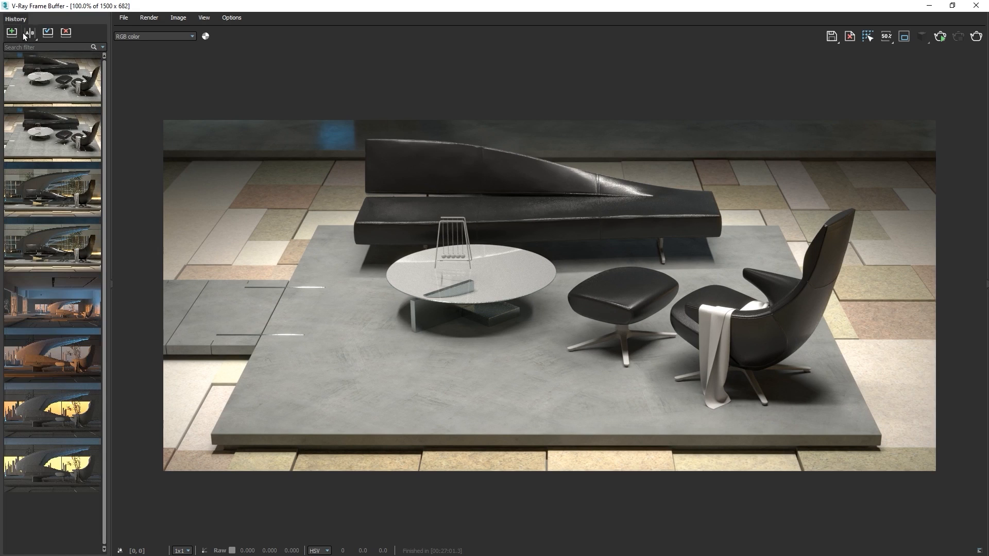
Compare the stochastic-tiling render as A with the original concrete render as B, then end the comparison and close the history.
left_click(29, 33)
left_click(24, 67)
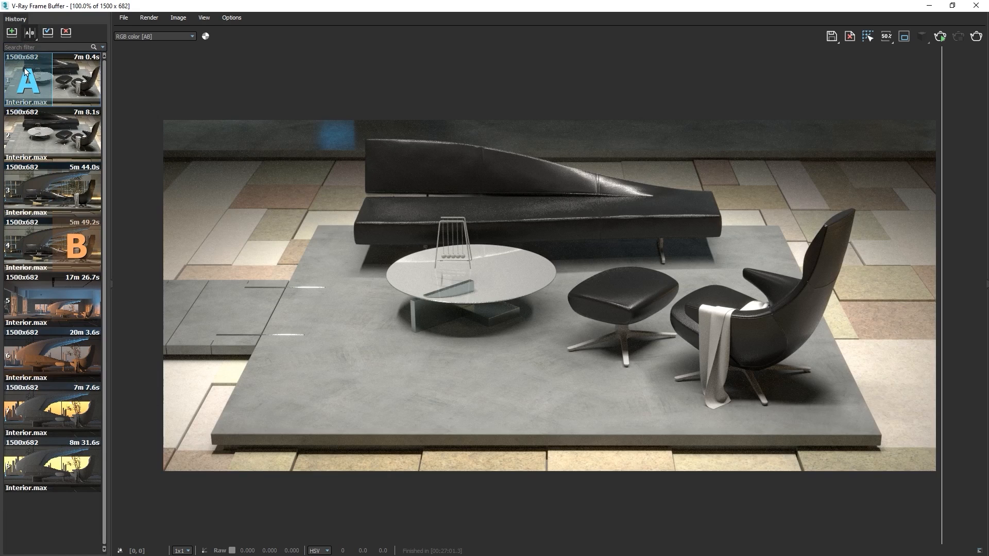
left_click(76, 133)
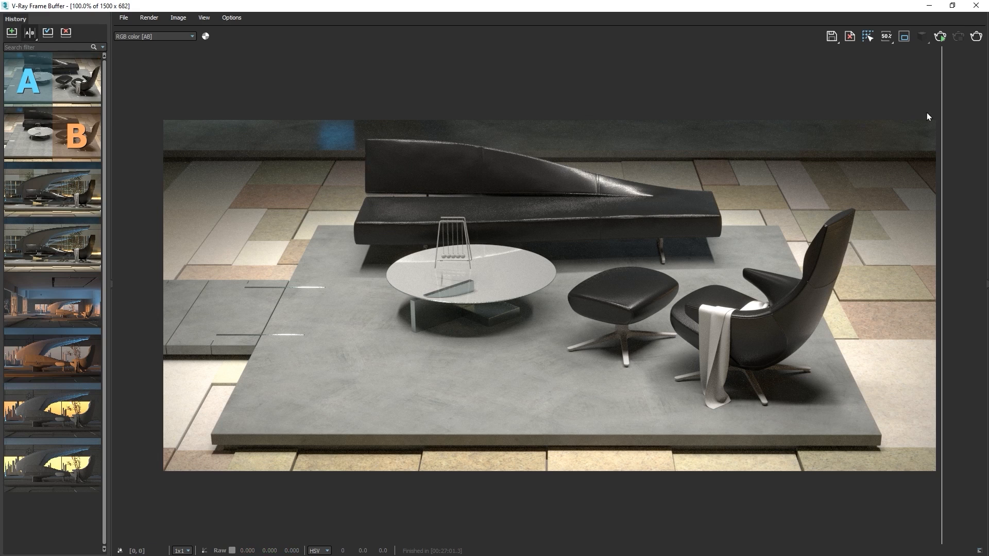
left_click_drag(942, 109, 947, 128)
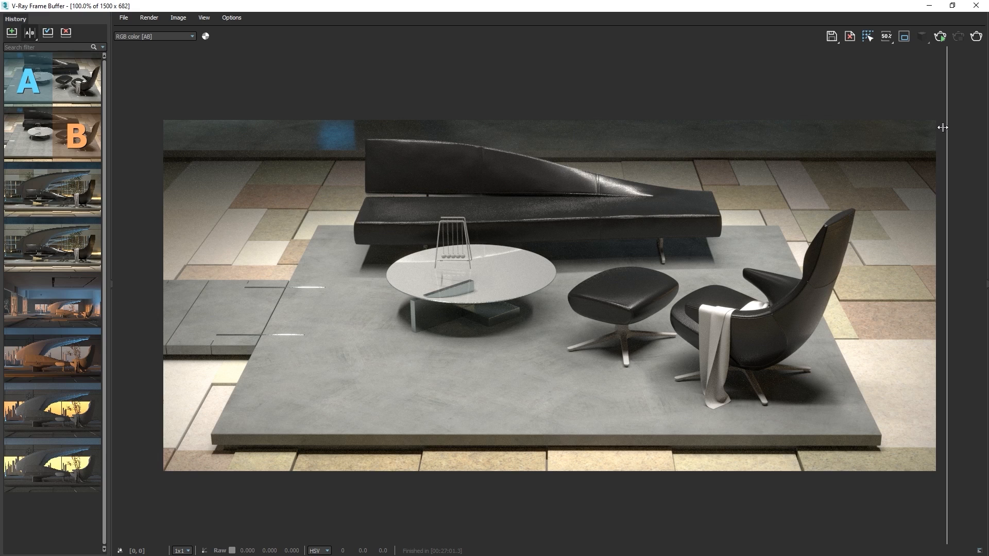
left_click(33, 33)
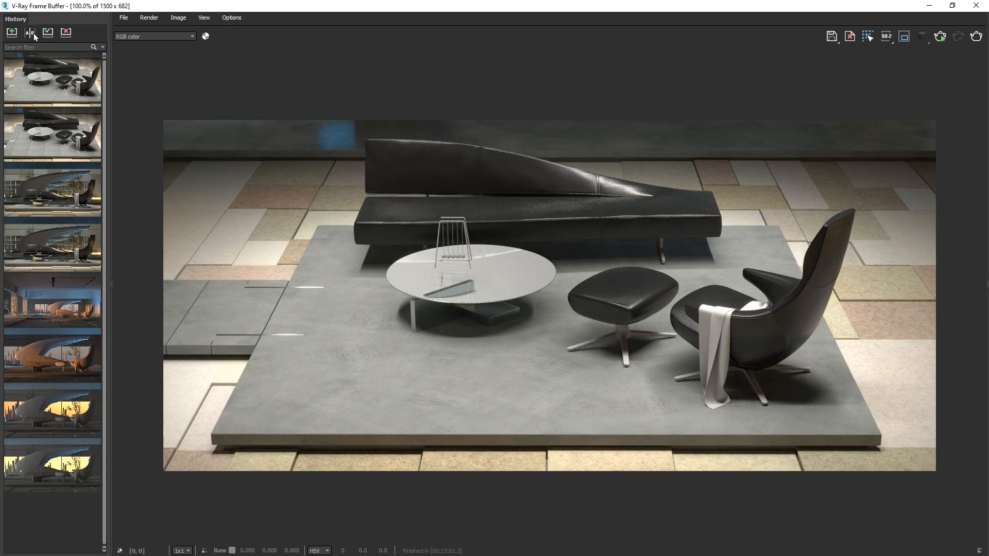
left_click(112, 271)
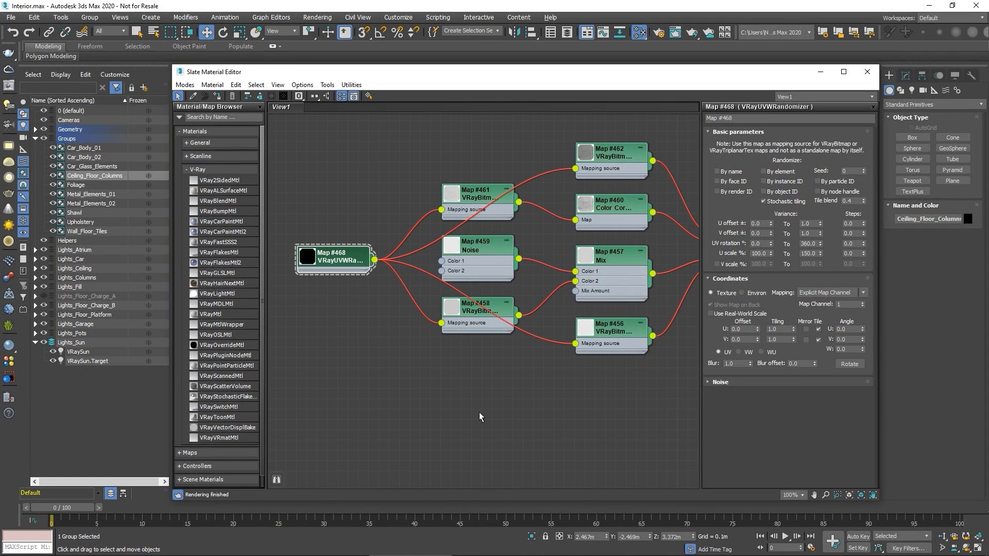
Add a new VRayMtl in an empty area of the material graph and collapse its node.
middle_click_drag(479, 416, 488, 157)
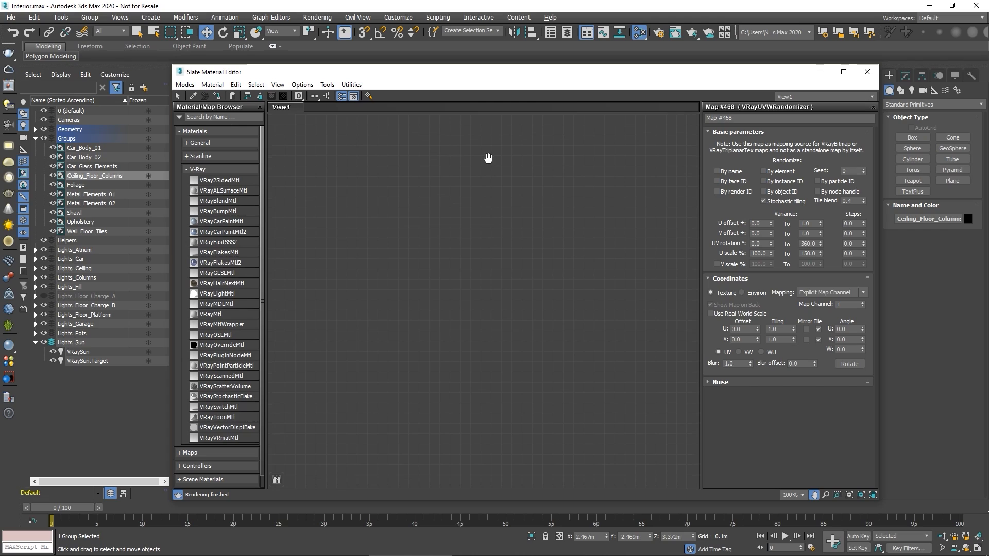
right_click(458, 177)
mouse_move(500, 186)
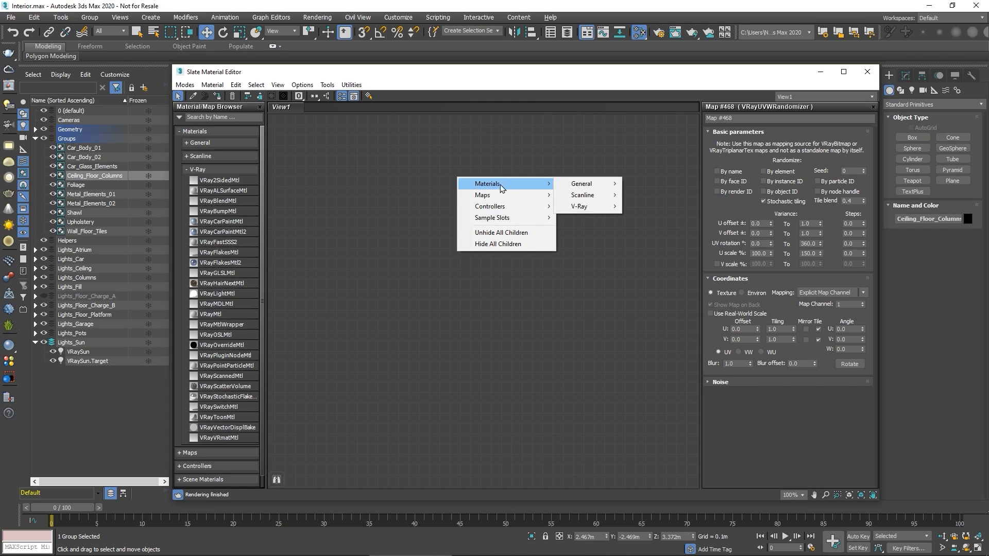
mouse_move(572, 208)
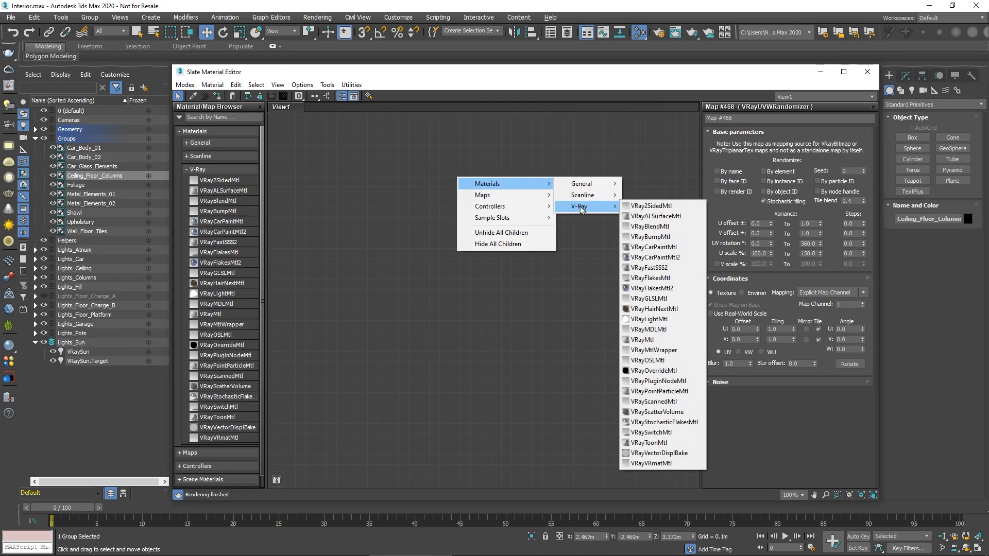
left_click(644, 341)
left_click(485, 175)
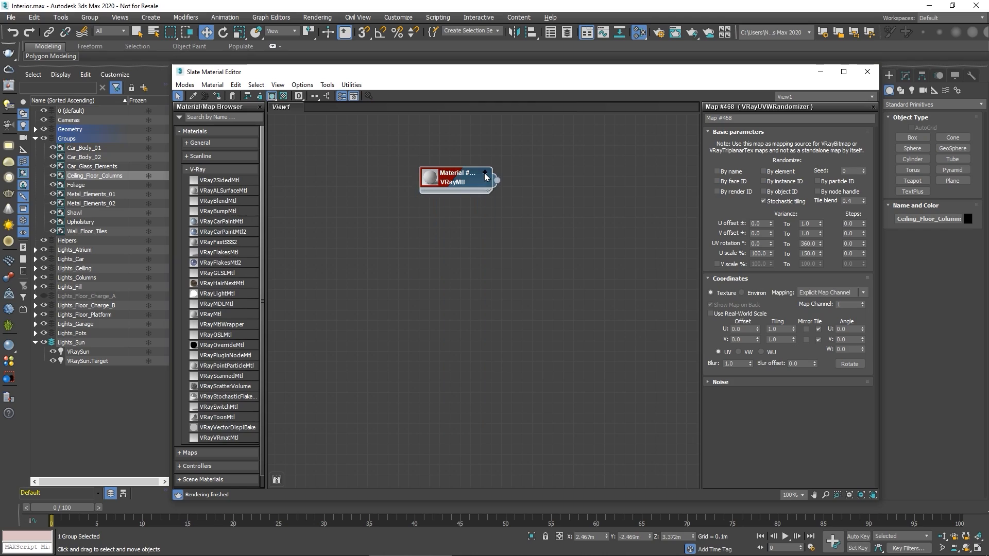
Enlarge the new VRayMtl node's preview and rename the material New_Material_Swatches.
double_click(434, 181)
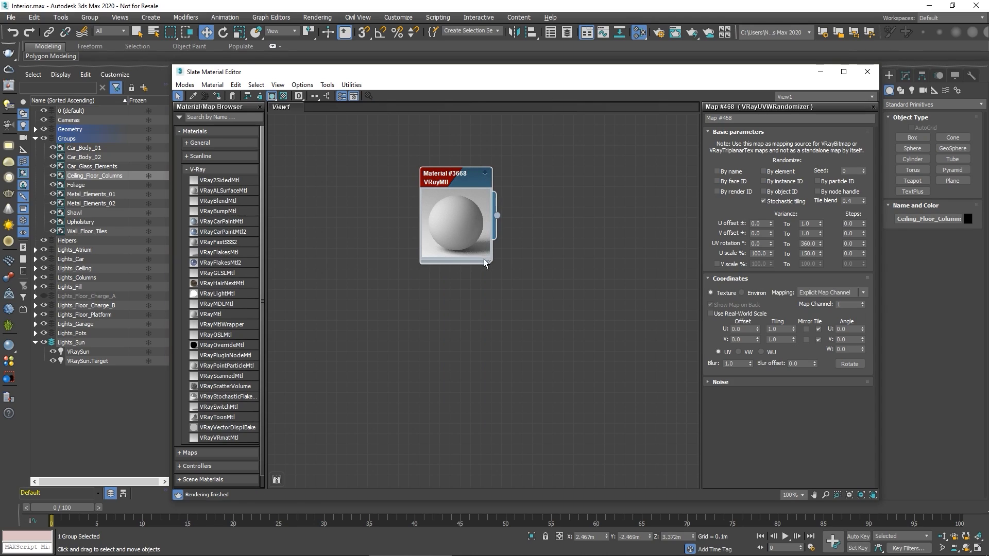
left_click_drag(484, 258, 540, 317)
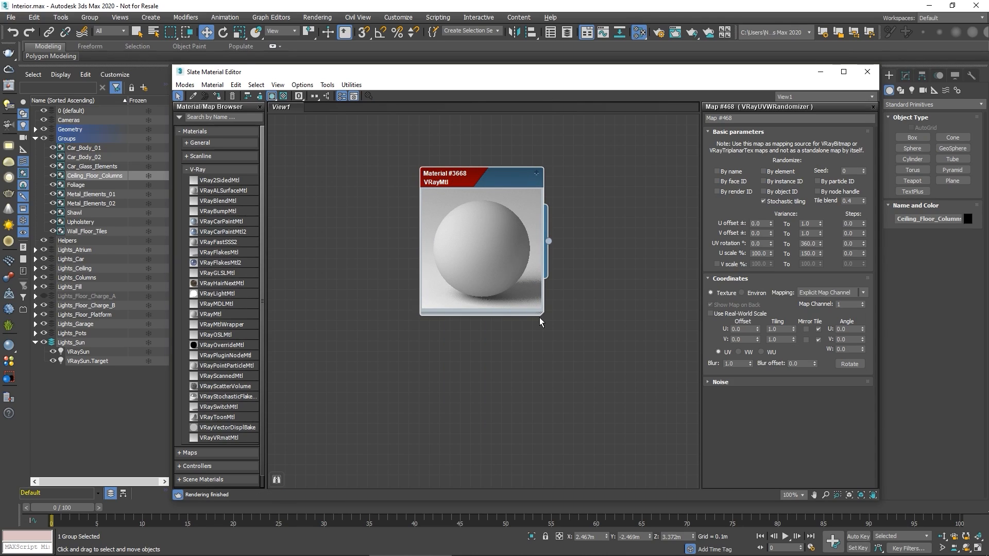
double_click(502, 177)
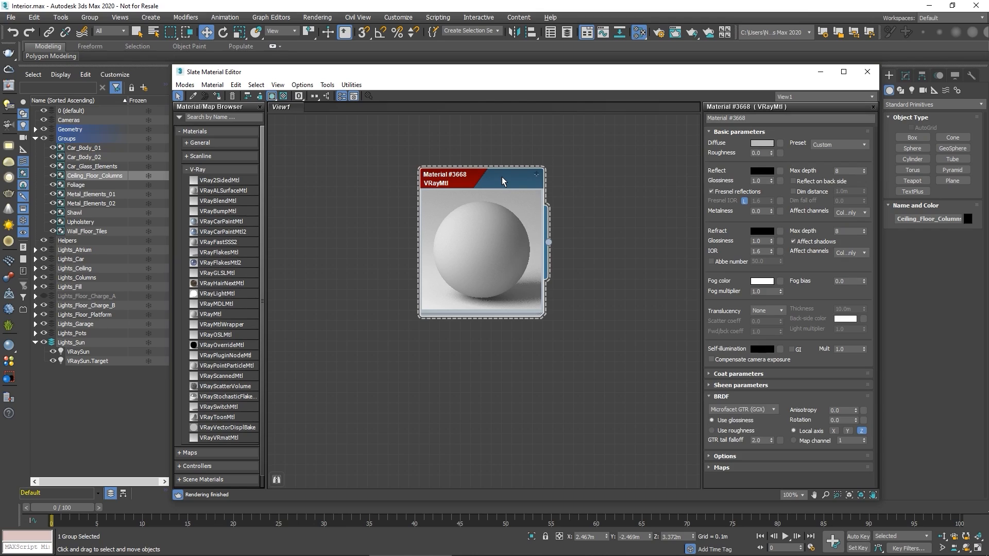
left_click(747, 118)
type("New_M")
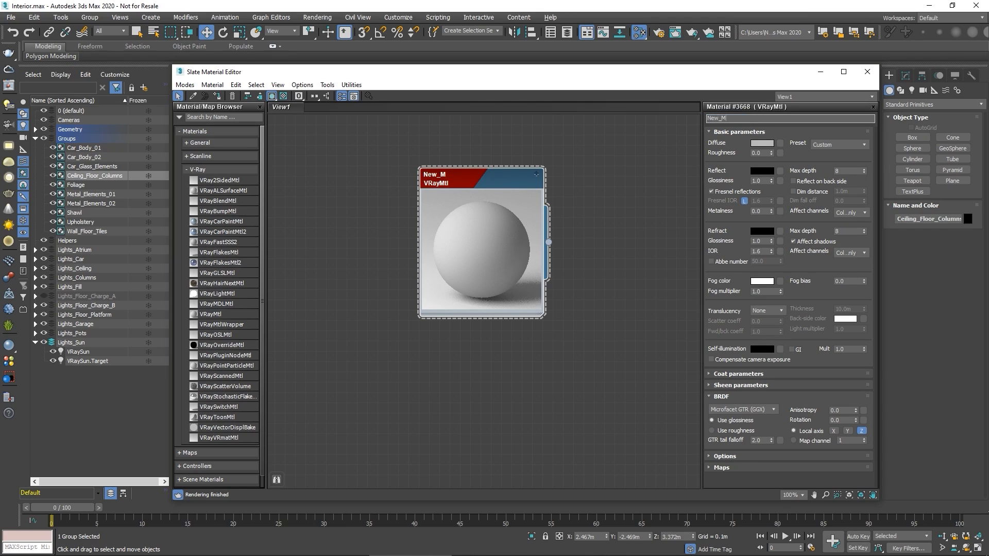
type("aterial_Swatches")
Set the New_Material_Swatches diffuse color to a light blue of about RGB 128, 133, 234.
left_click(762, 142)
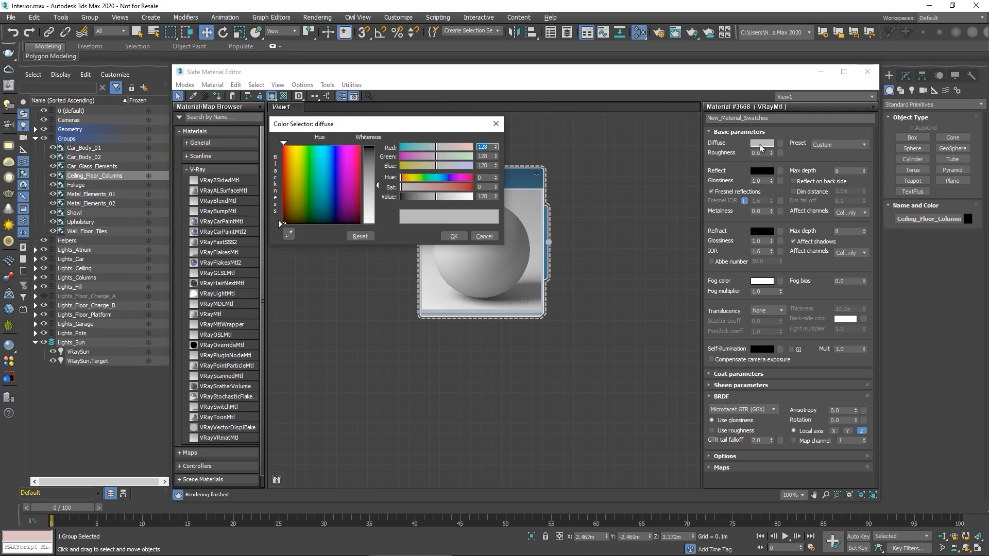
left_click(335, 159)
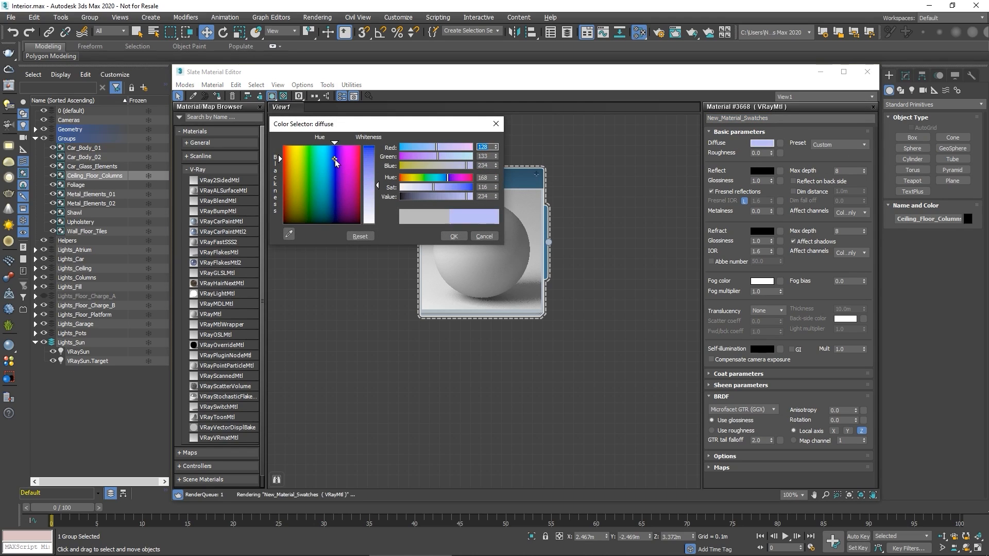
left_click(452, 237)
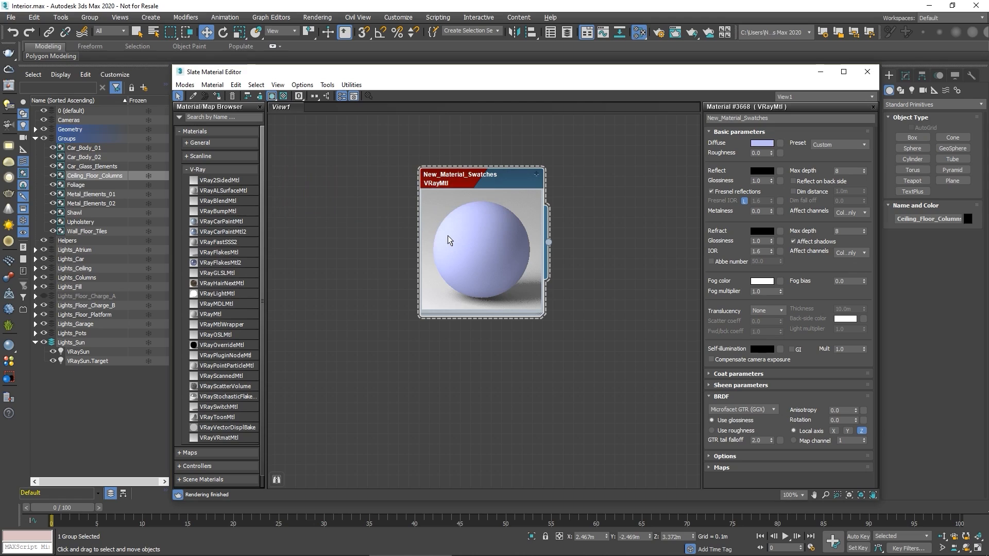
Set the New_Material_Swatches reflection color to near white, value 230, and the reflection glossiness to 0.8.
left_click(757, 171)
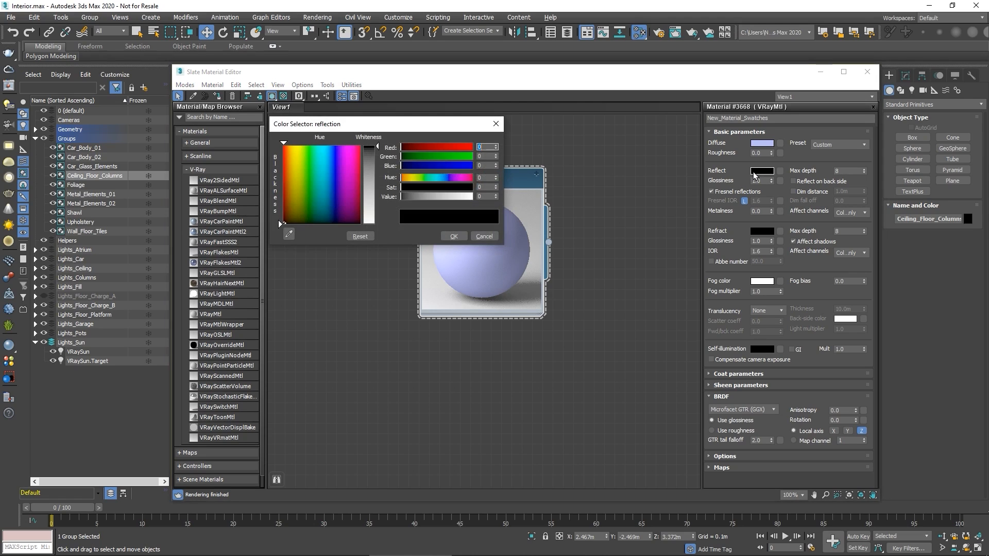
left_click_drag(375, 155, 375, 217)
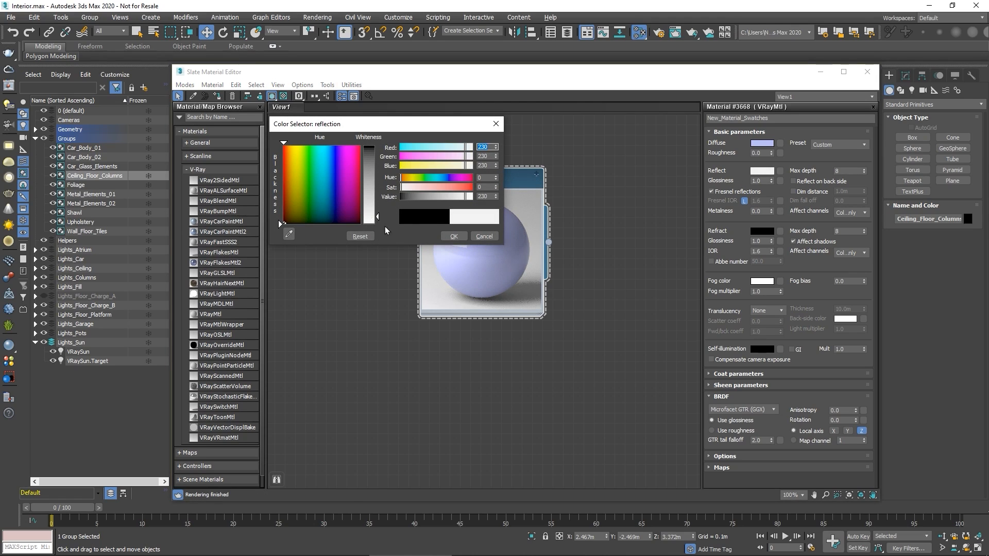
left_click(451, 236)
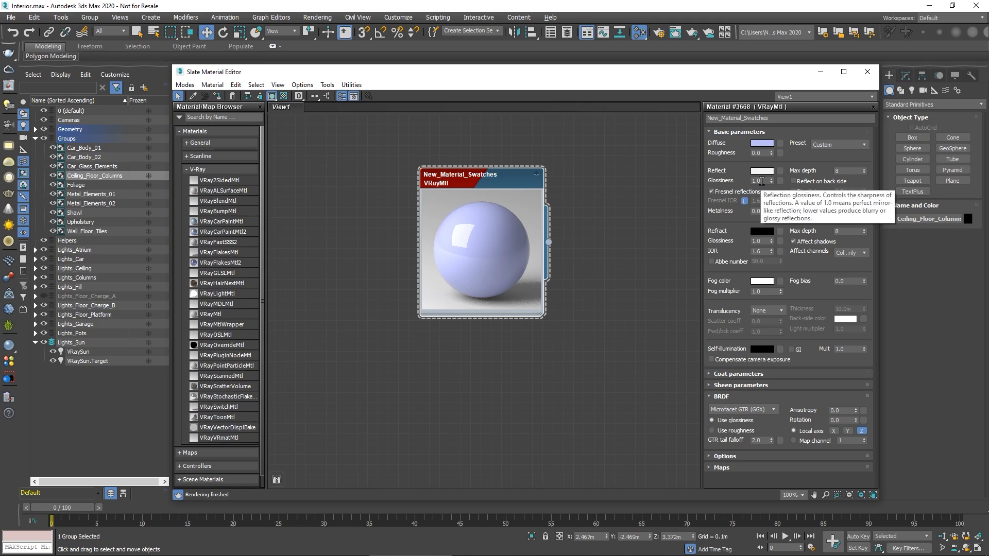
left_click(747, 181)
type("0.8")
key("Return")
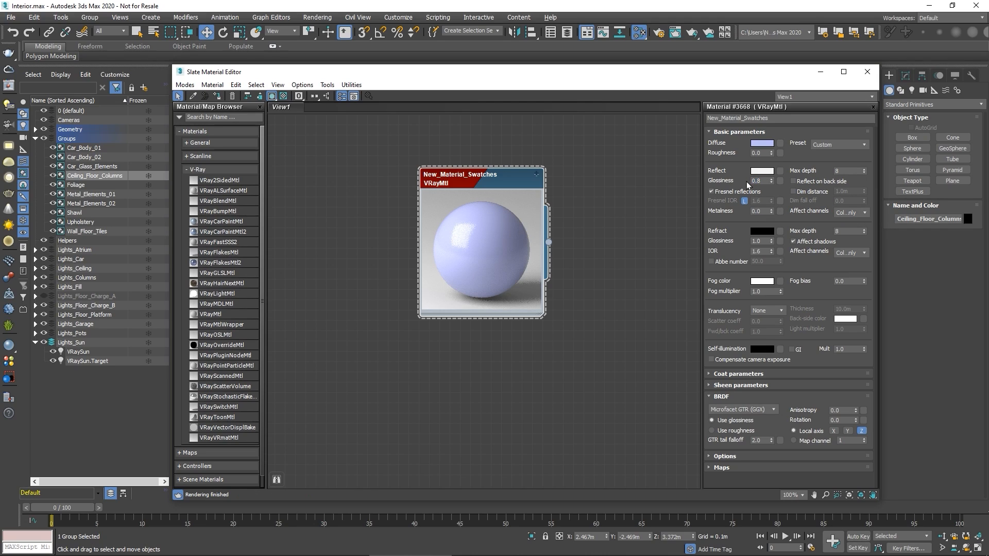
Add another VRayMtl in an empty area of the material graph and open its parameters.
left_click(284, 96)
middle_click_drag(502, 400, 497, 150)
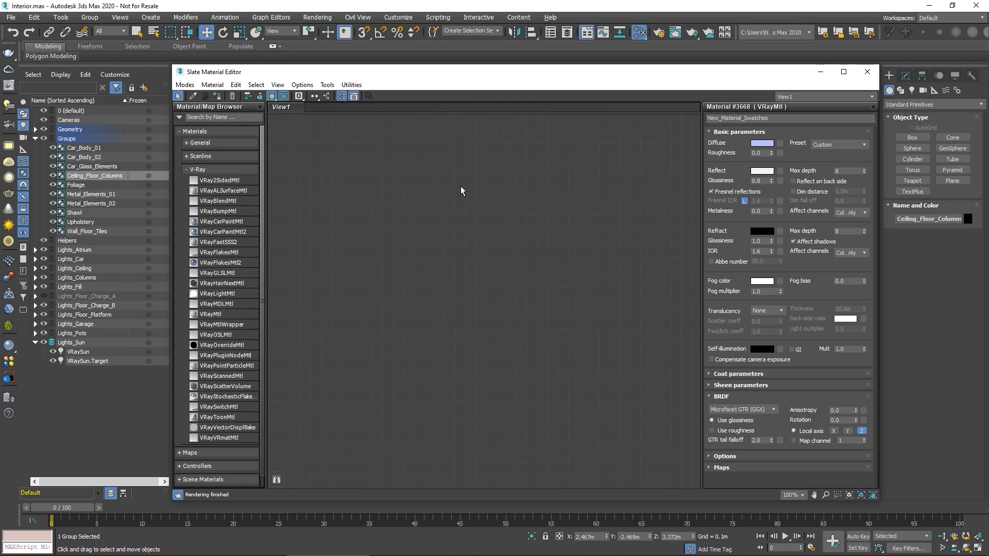
right_click(368, 206)
mouse_move(392, 214)
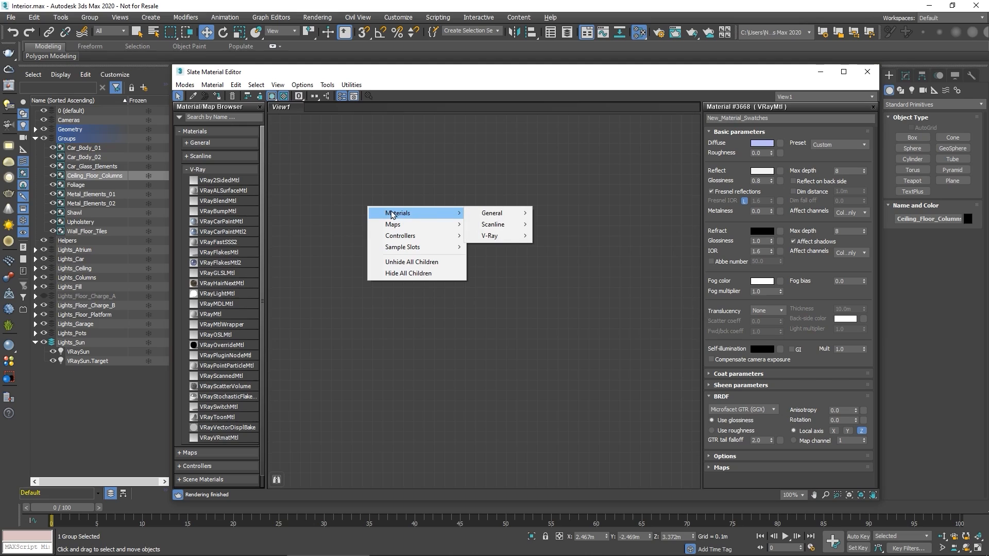
mouse_move(495, 236)
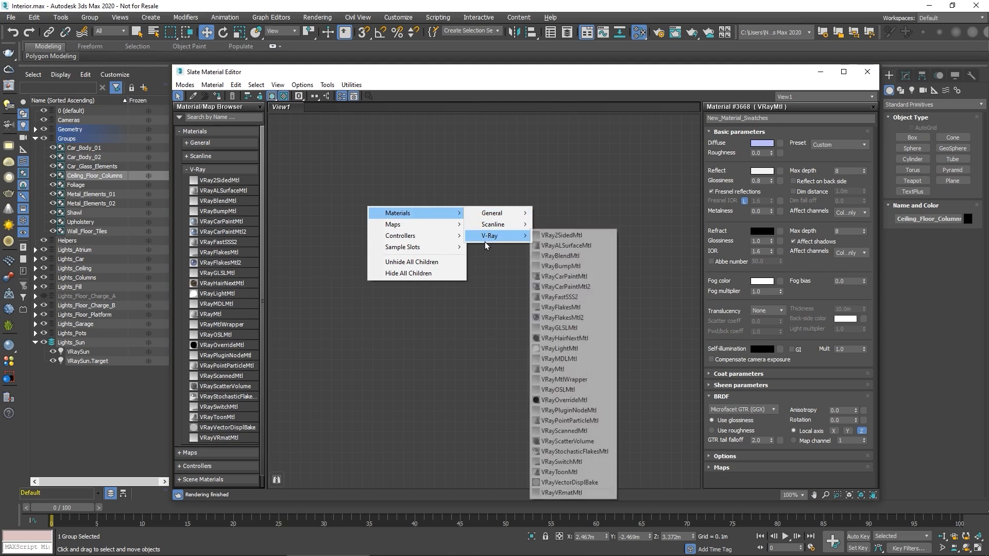
left_click(557, 368)
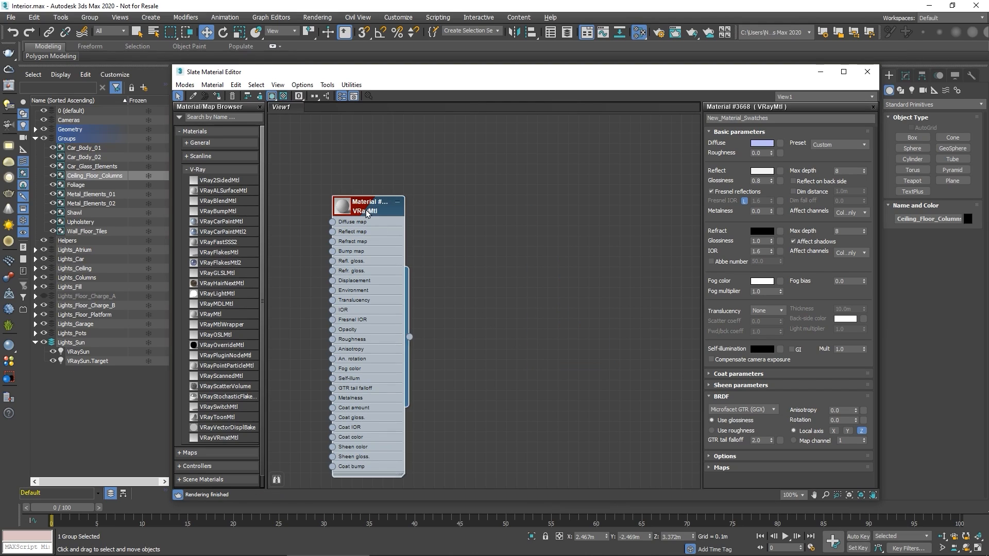
left_click_drag(378, 221, 460, 191)
double_click(452, 180)
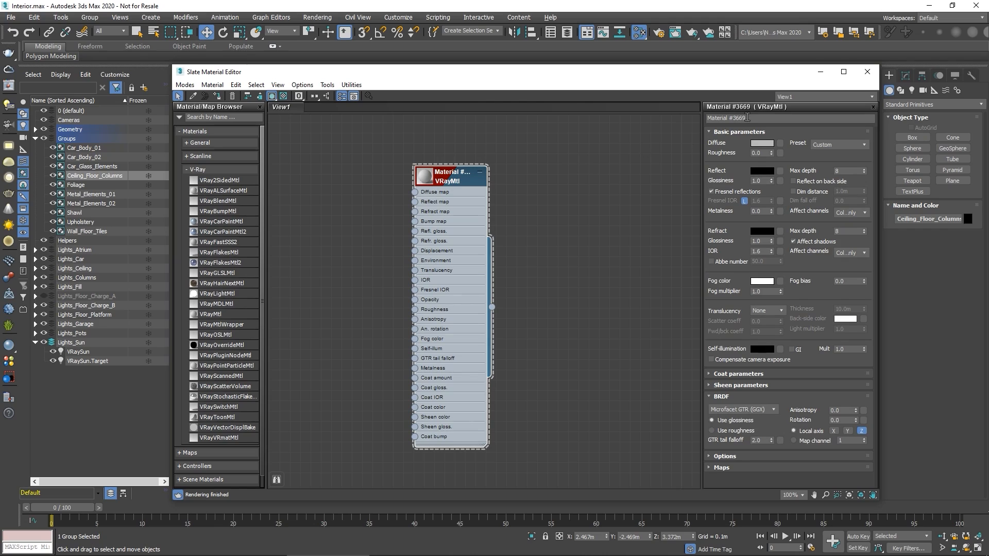
Rename the new VRayMtl Chrome_Mtl and apply the Chrome preset to it.
left_click_drag(748, 118, 702, 118)
type("Chrome_Mtl")
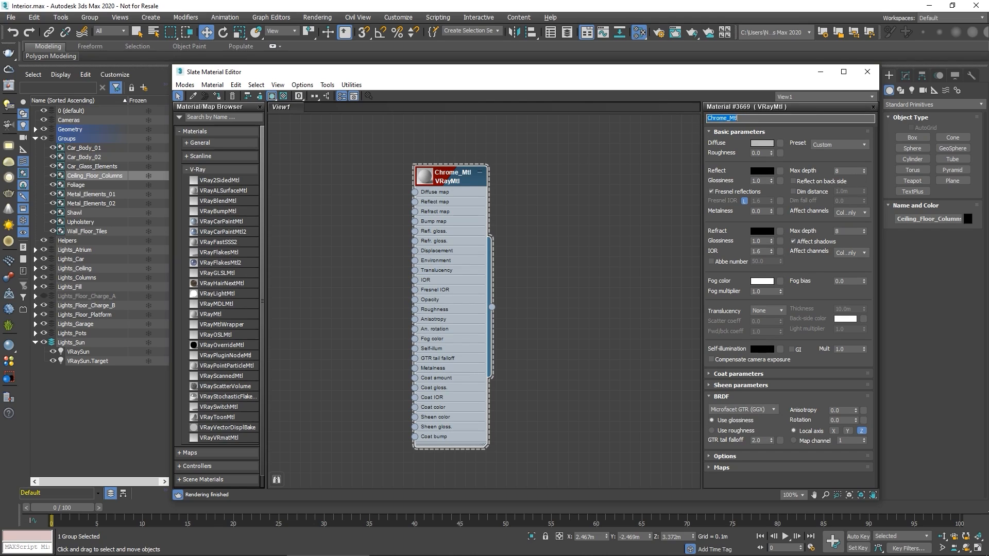
key("Return")
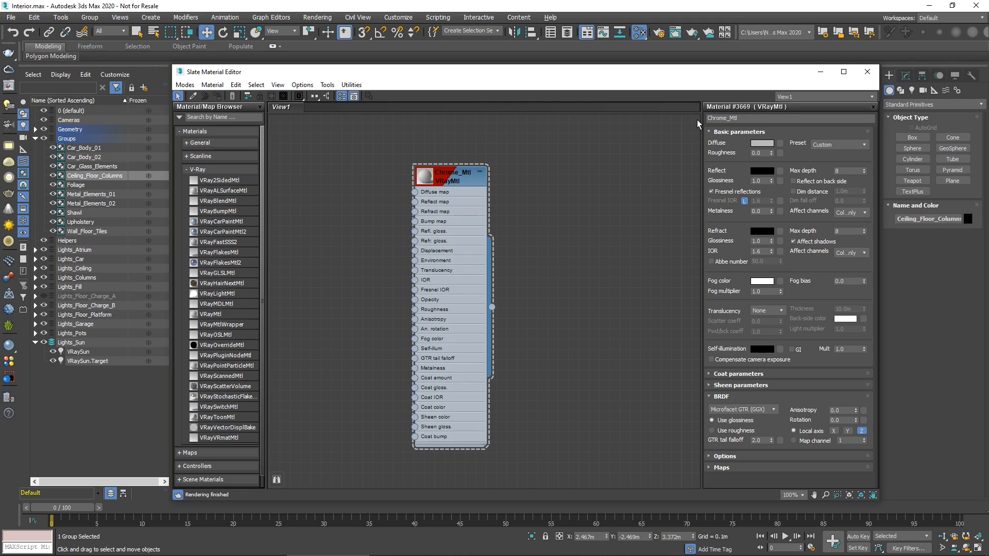
left_click(819, 149)
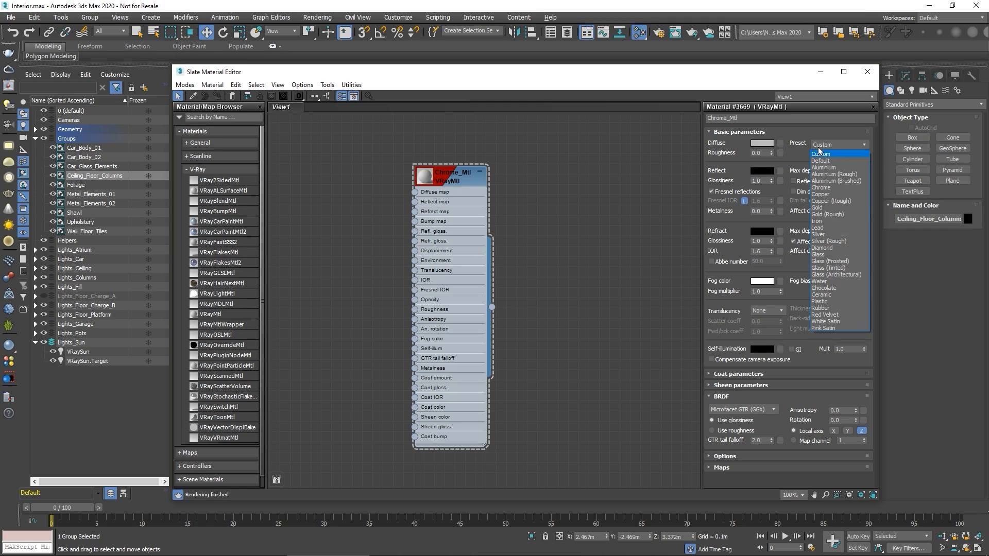
left_click(815, 188)
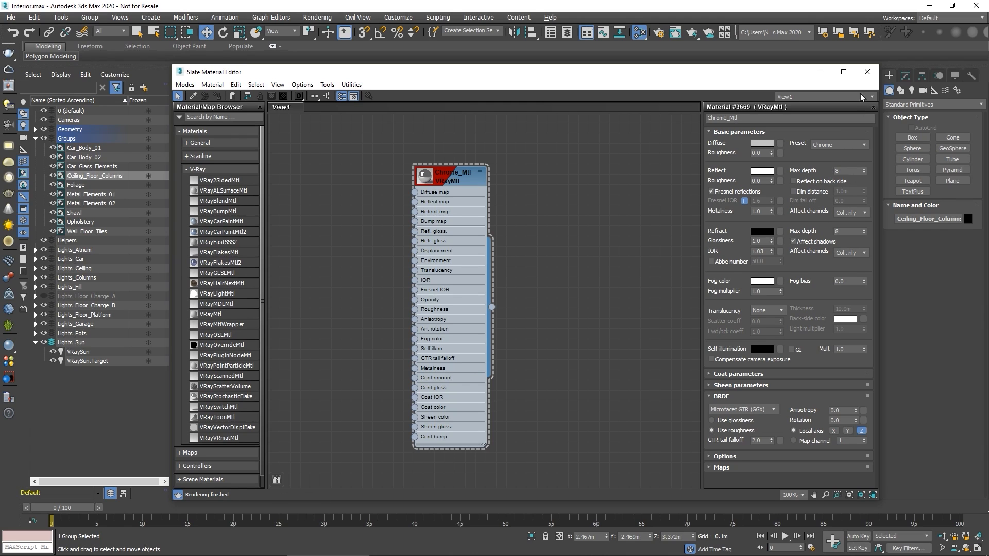
Close the material editor and switch the viewport to Render_Camera_03.
left_click(868, 71)
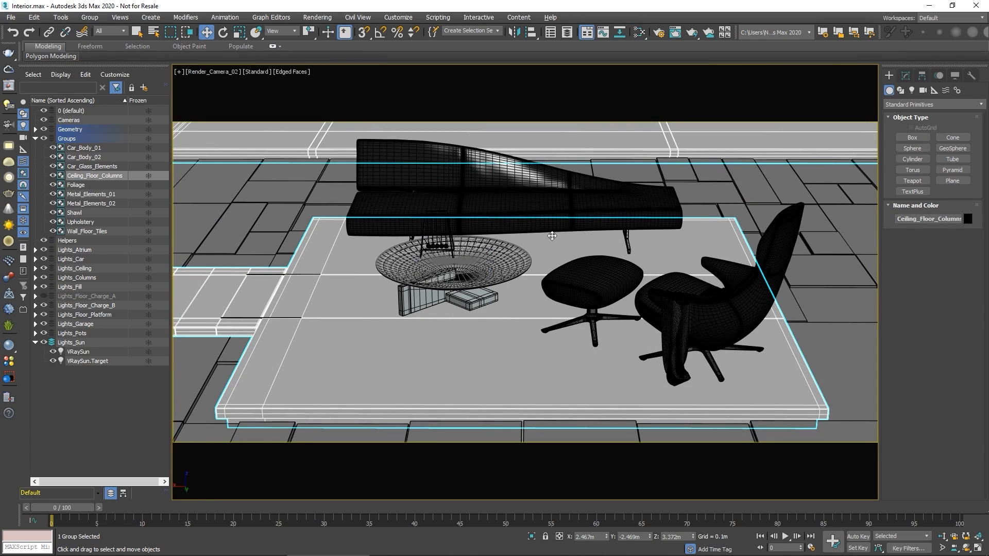
key("c")
left_click(490, 222)
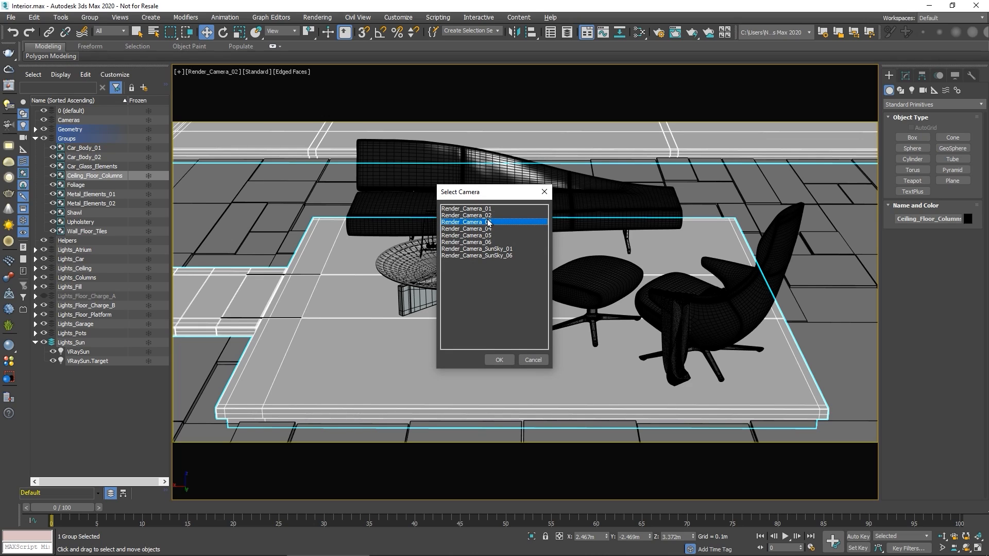
left_click(495, 359)
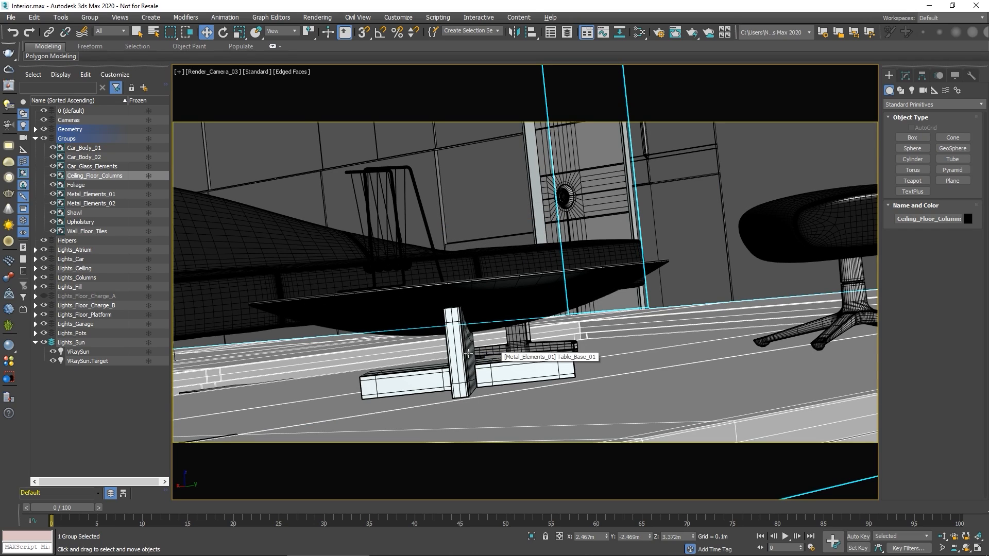
Assign Chrome_Mtl to the Metal_Elements_02 group, then render the camera view interactively and stop the render.
left_click(398, 267)
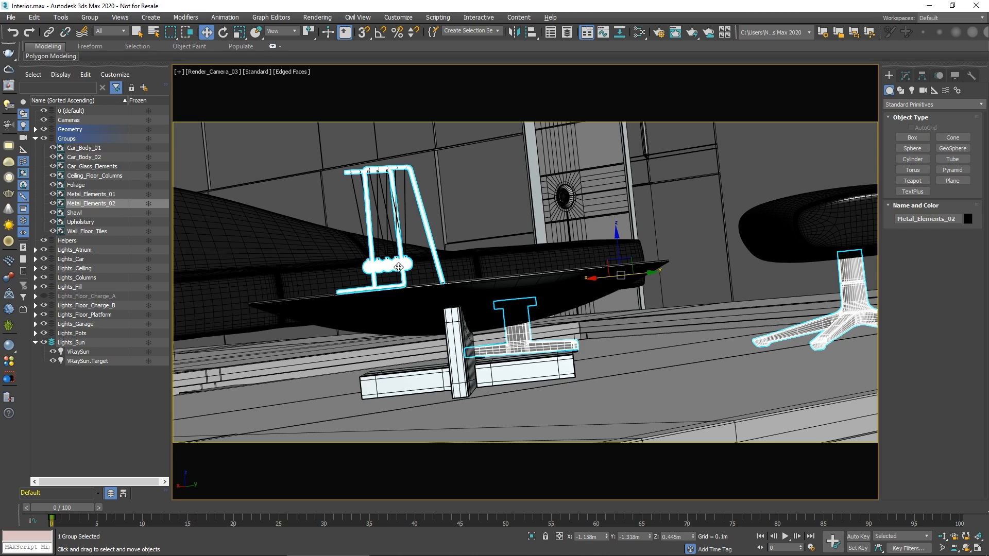
left_click(641, 33)
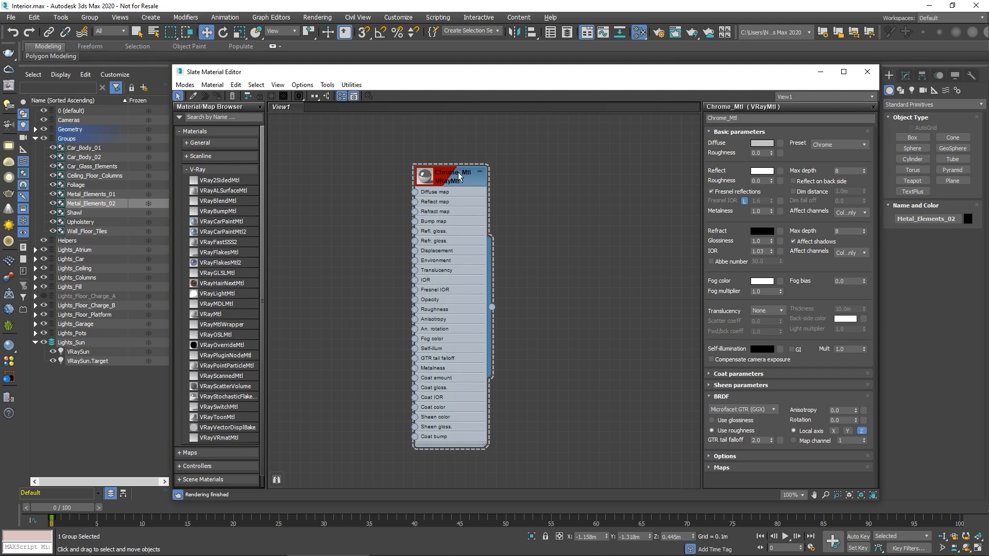
left_click(218, 96)
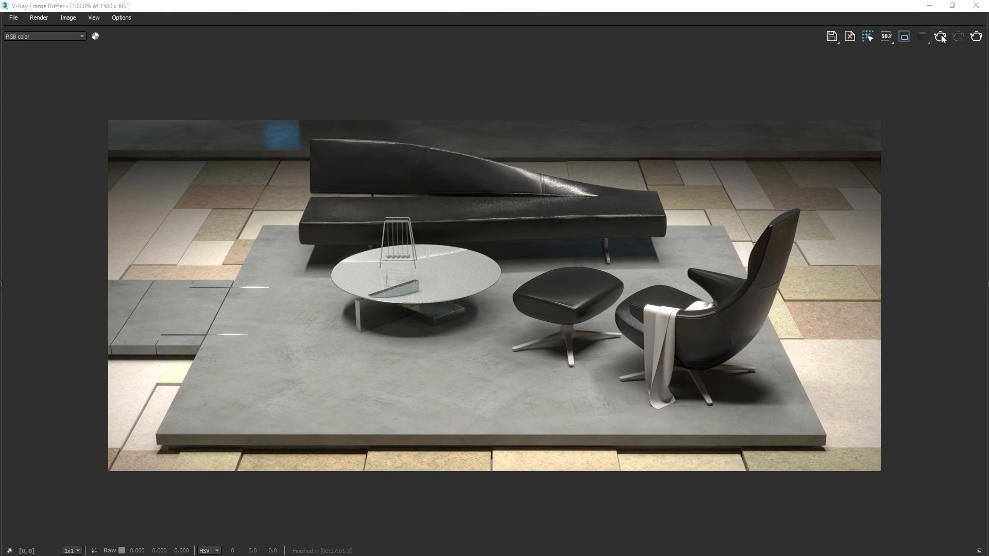
key("shift+q")
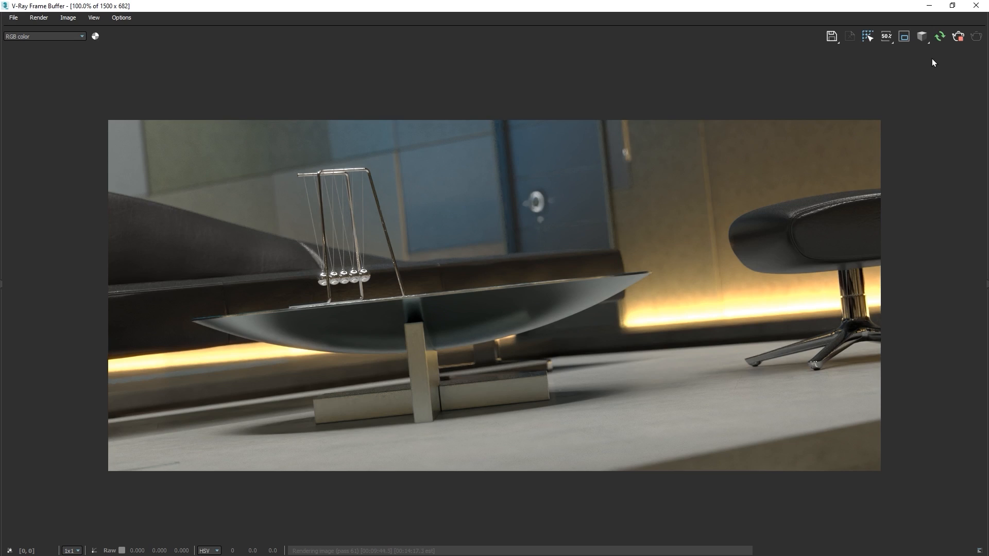
left_click(960, 38)
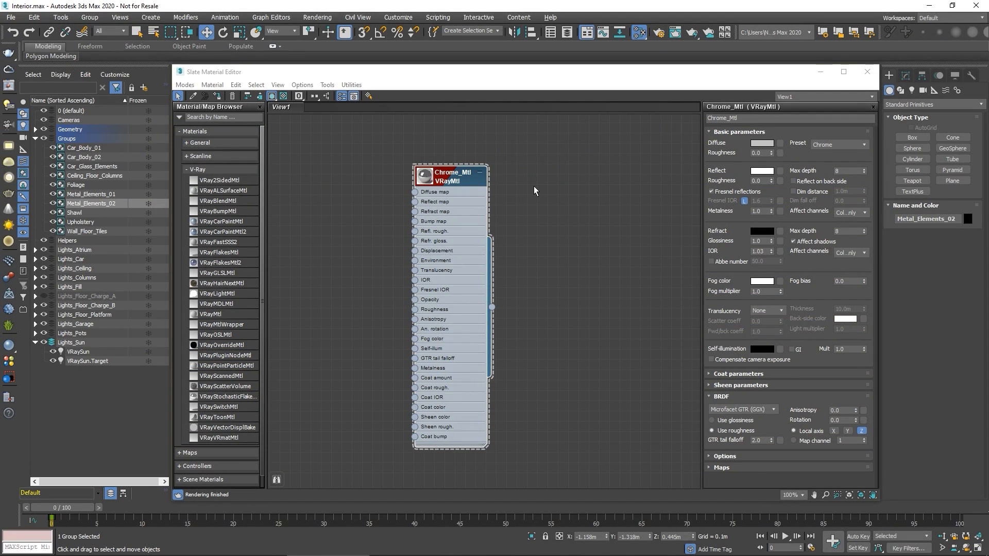
Add a VRayMtl beside the Chrome_Mtl node and open its parameters.
right_click(534, 187)
mouse_move(567, 193)
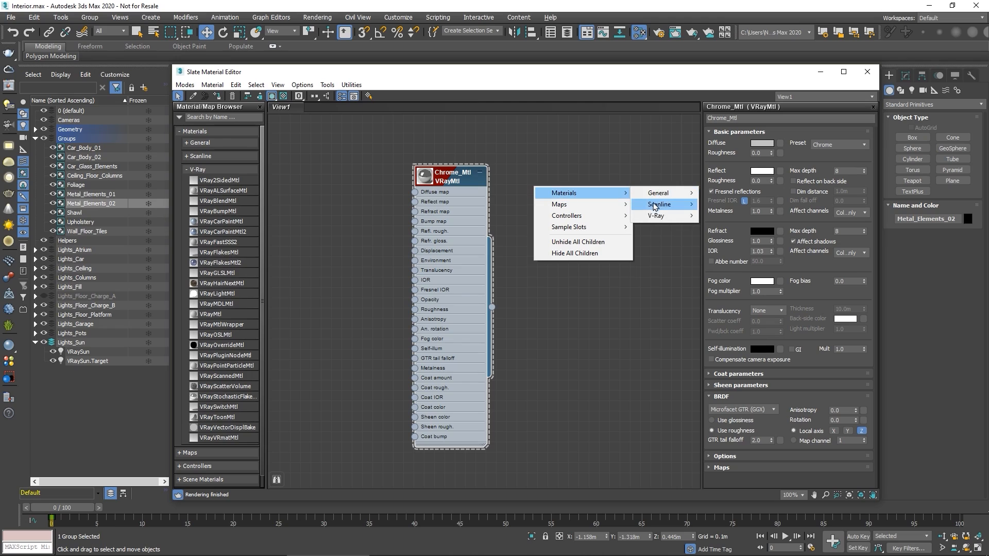
mouse_move(657, 215)
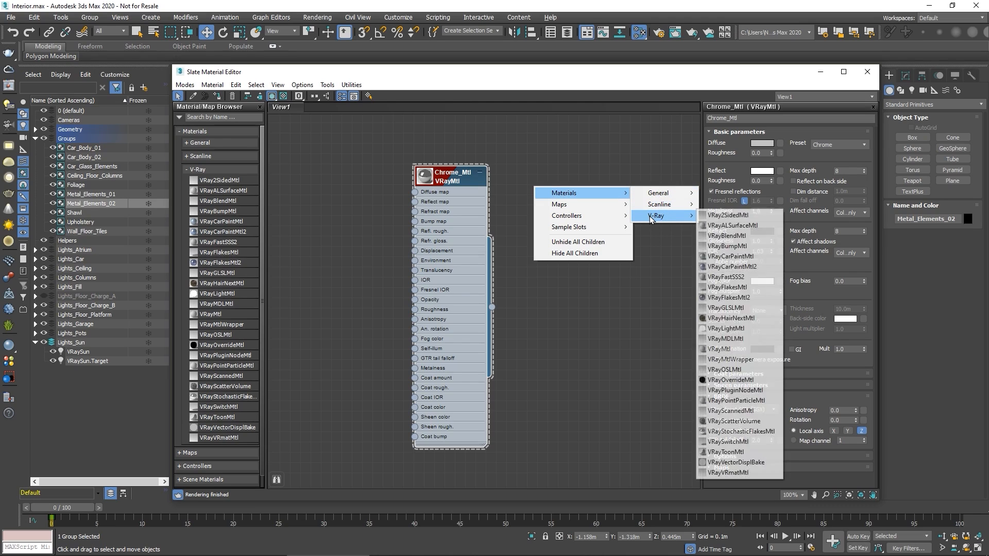
left_click(724, 349)
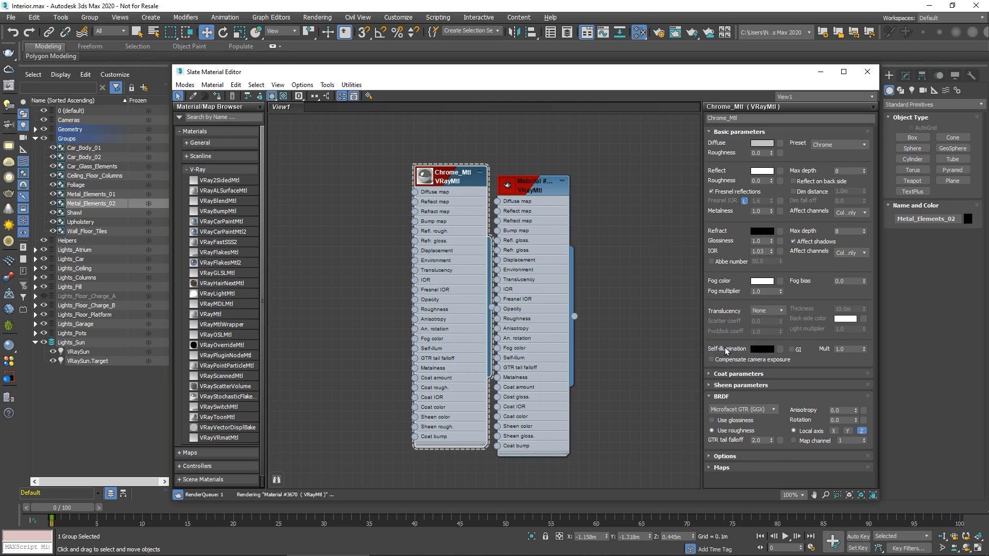
left_click_drag(538, 190, 546, 182)
double_click(546, 183)
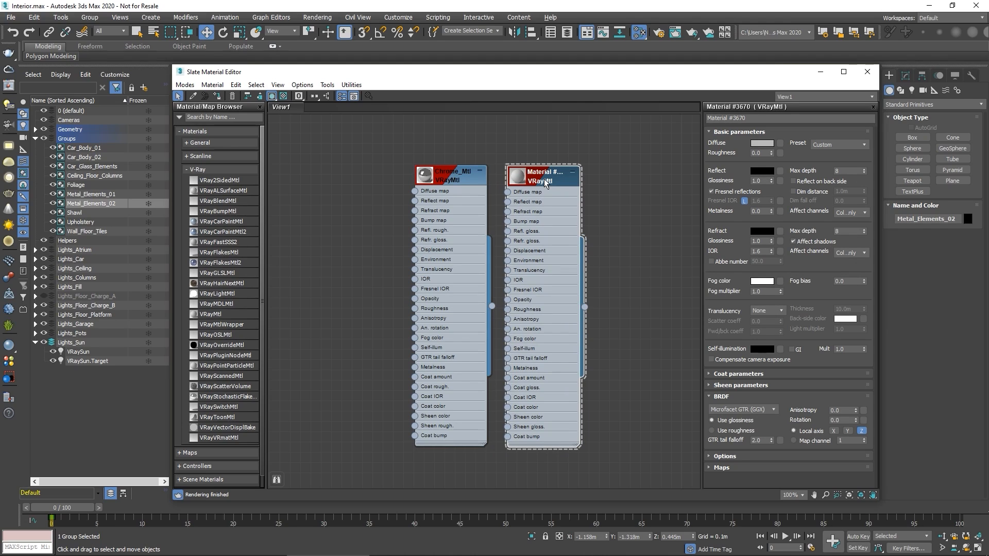
Rename the new VRayMtl Water_Mtl and apply the Water preset to it.
left_click(733, 118)
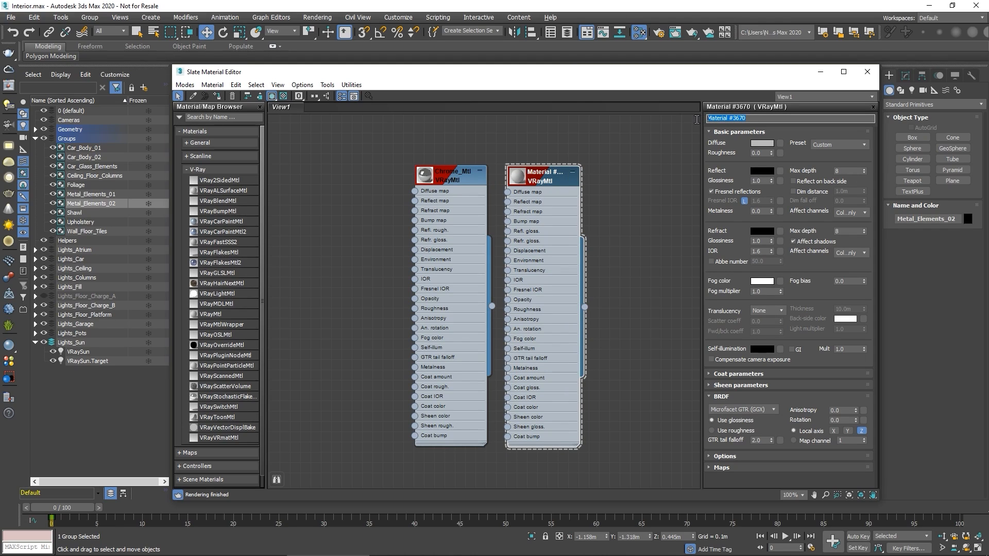
type("Water_Mtl")
left_click(696, 119)
left_click(820, 144)
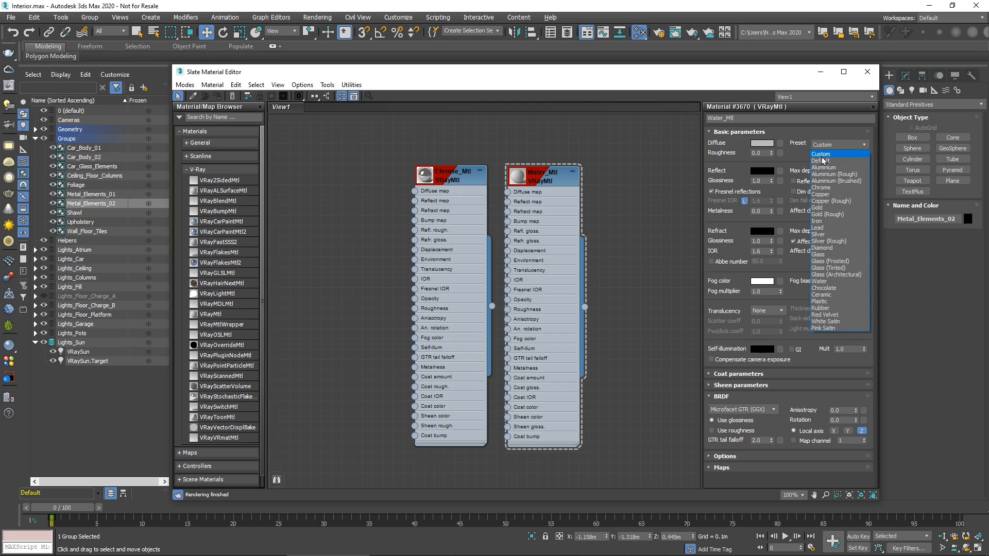
left_click(818, 281)
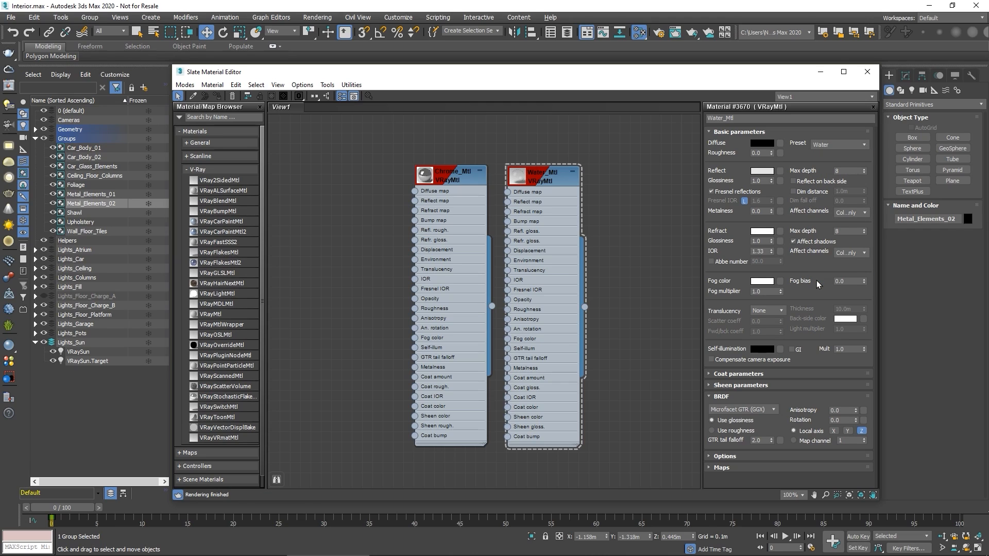
Close the material editor and open the viewport's camera selection.
left_click(868, 72)
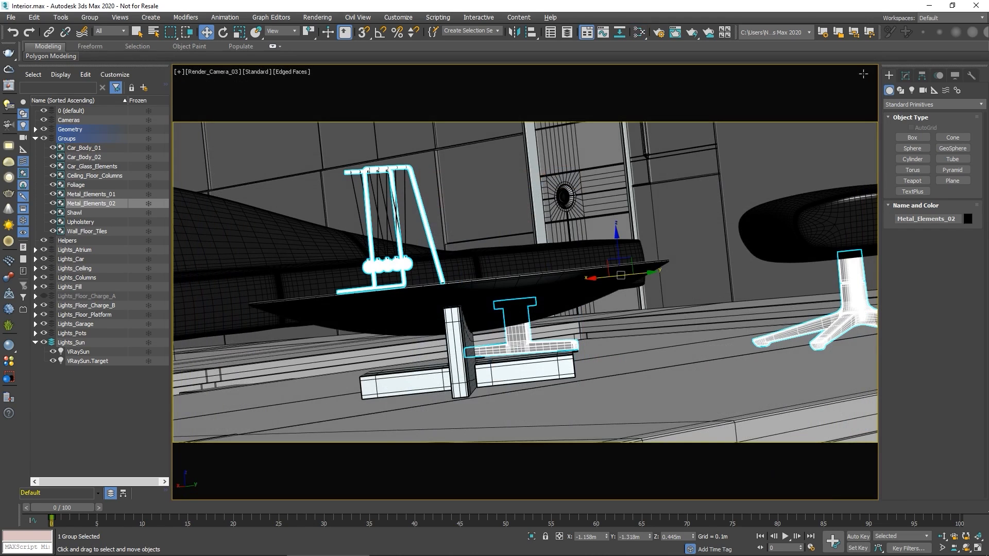
key("c")
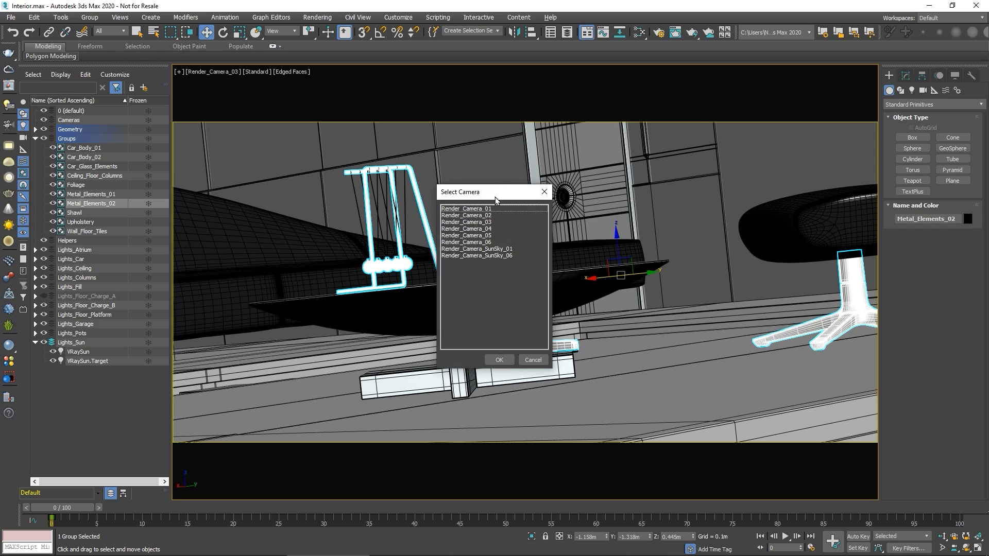
Switch the viewport to Render_Camera_01 and unhide the Water object in the Architecture layer.
left_click(485, 210)
left_click(499, 359)
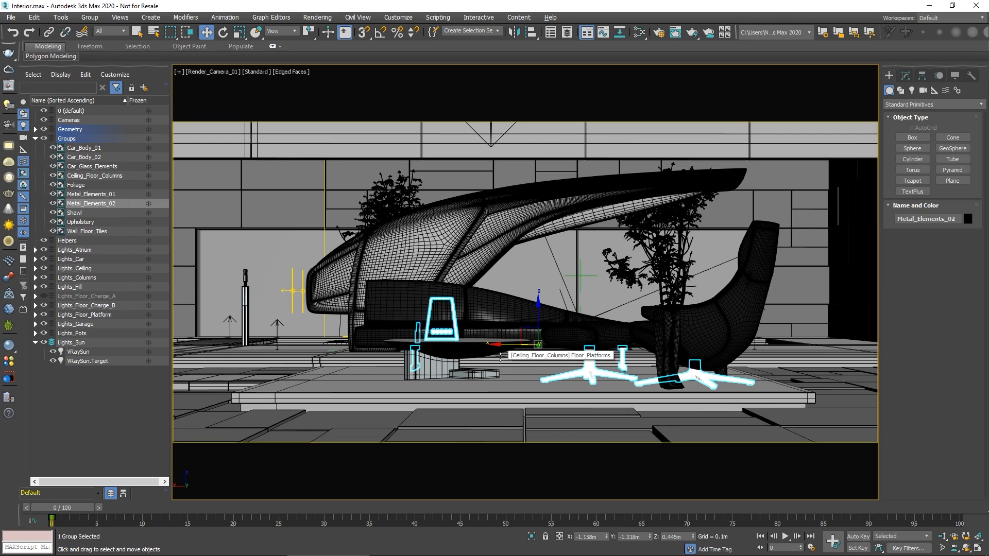
left_click(24, 105)
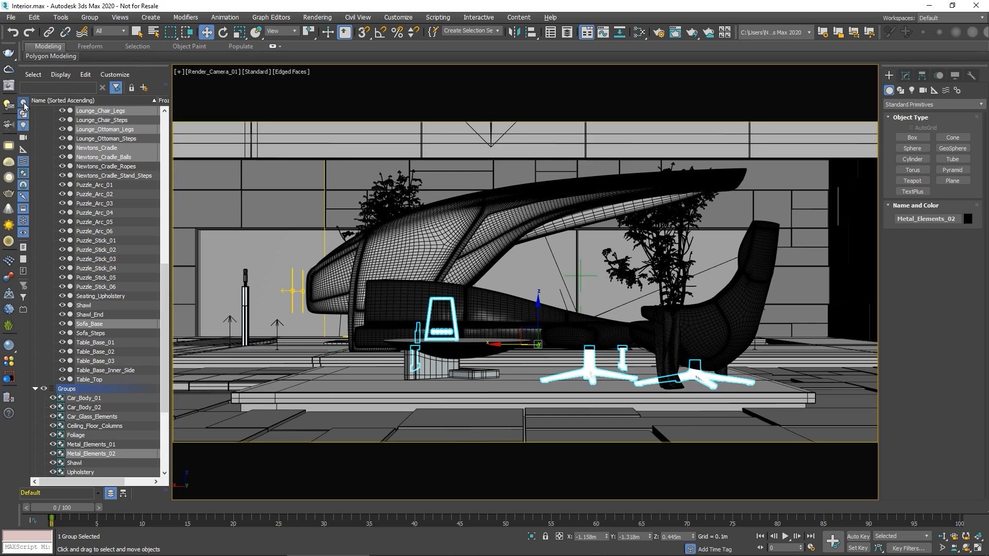
left_click_drag(165, 279, 175, 131)
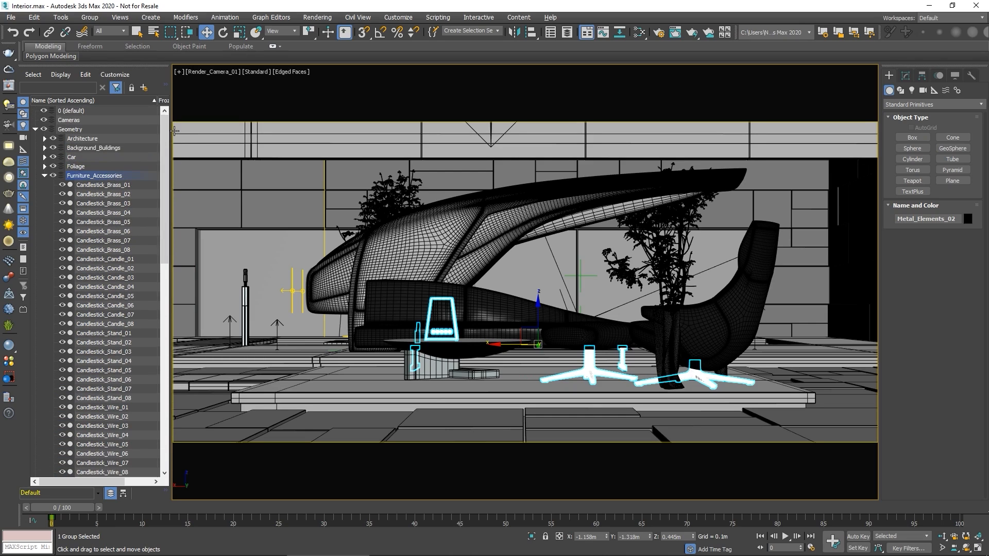
left_click(44, 139)
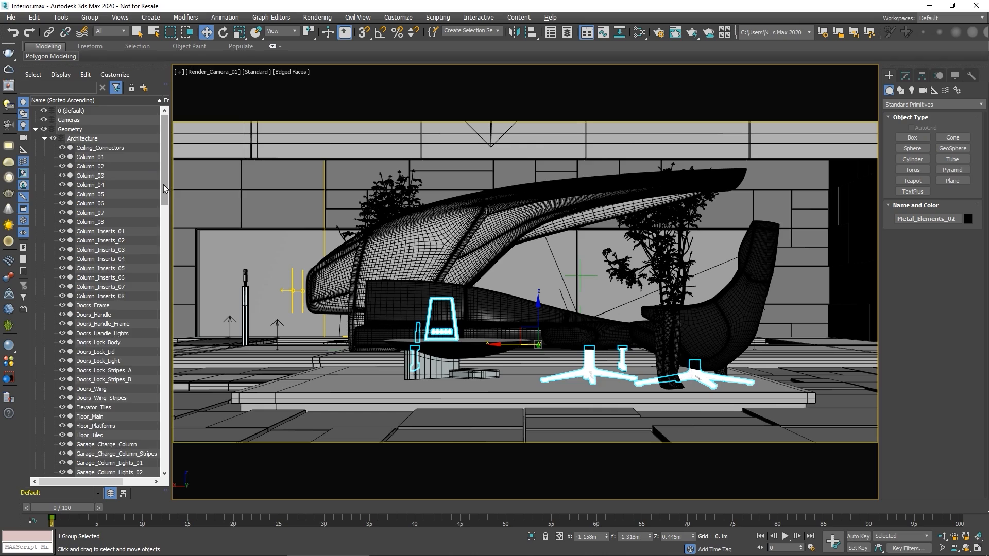
left_click_drag(166, 183, 166, 268)
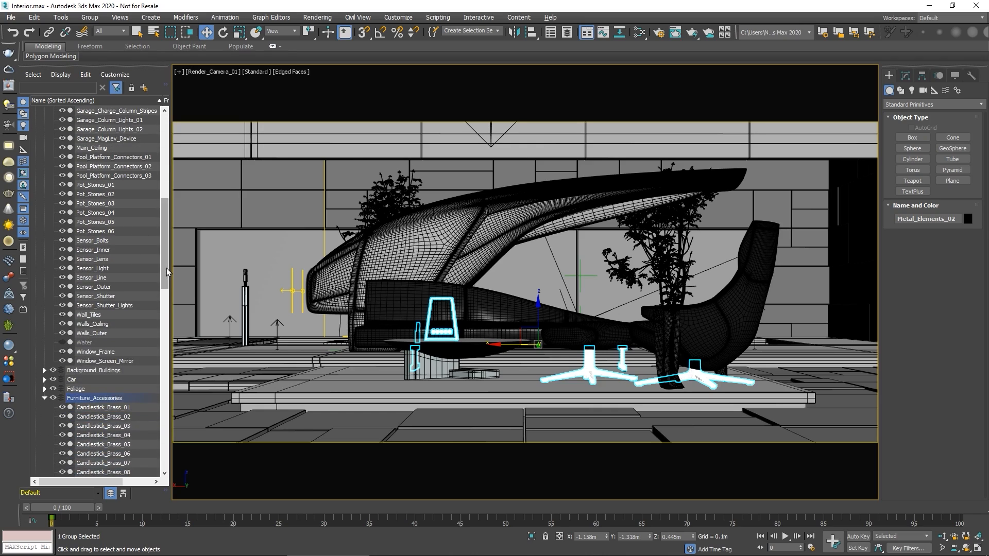
left_click(62, 342)
scroll(62, 344, "down", 15)
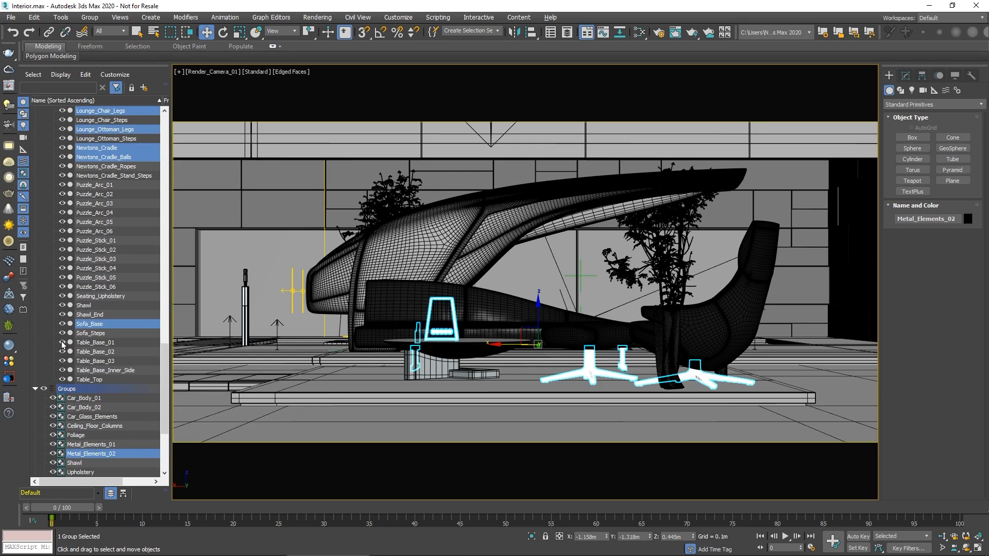
left_click(23, 101)
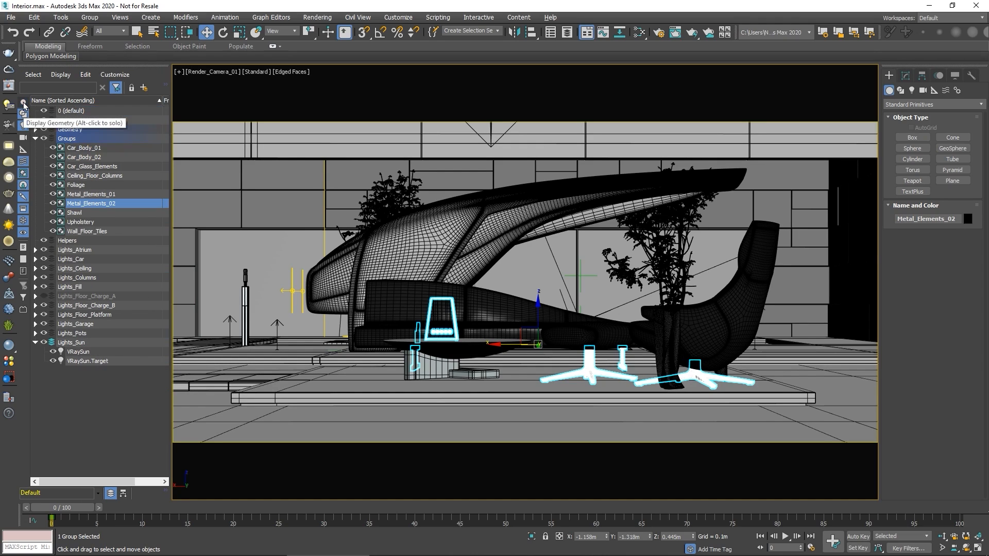
Select the water surface for material editing and start a render of the Render_Camera_01 view.
left_click(341, 418)
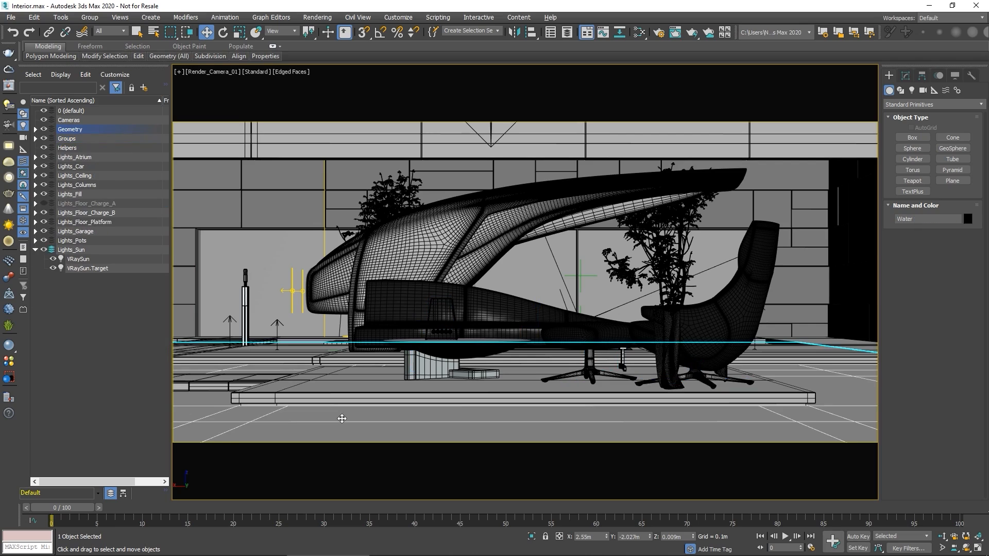
left_click(638, 33)
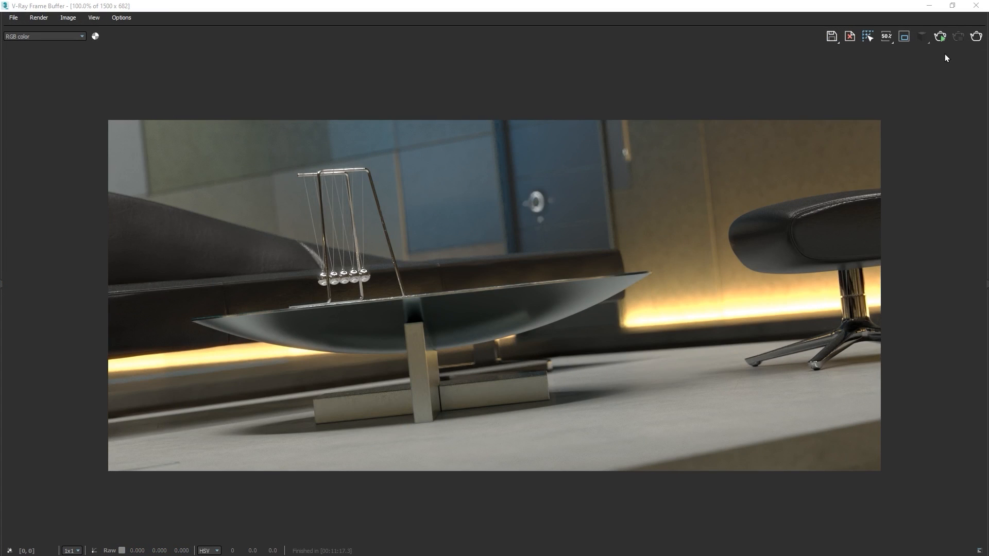
left_click(943, 39)
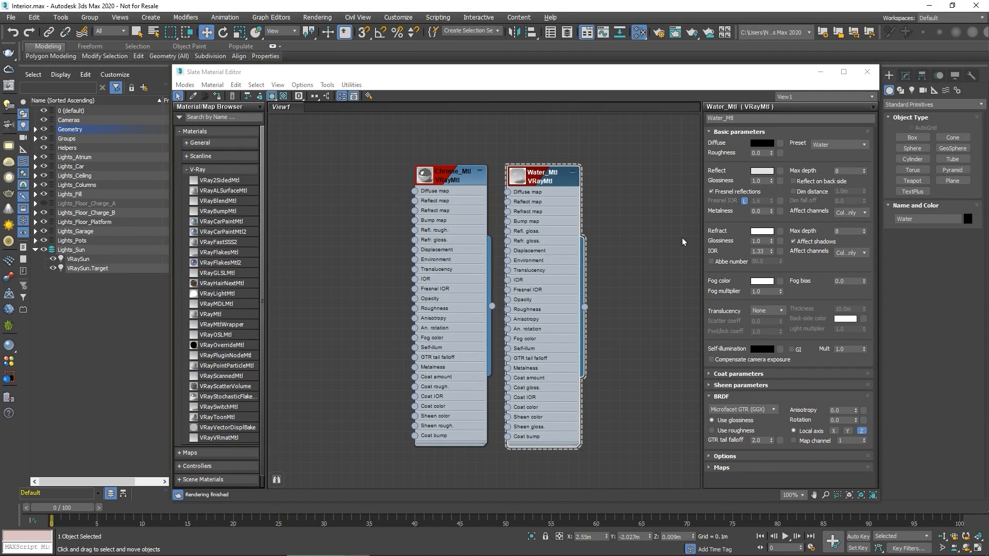
Add a Noise map, connect it to the Bump map input of Water_Mtl, and open its parameters.
middle_click_drag(618, 222, 521, 215)
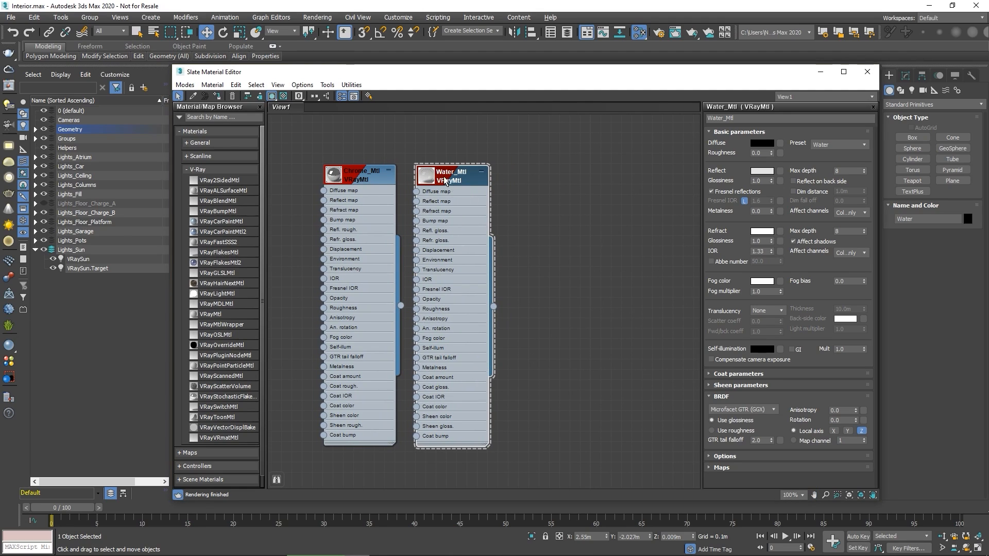
left_click_drag(454, 182, 577, 182)
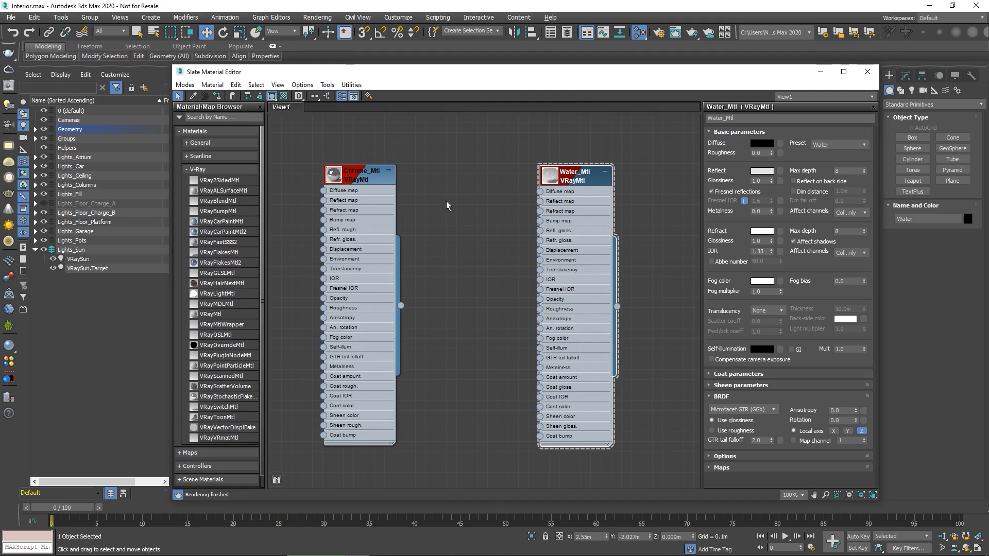
right_click(433, 203)
mouse_move(508, 215)
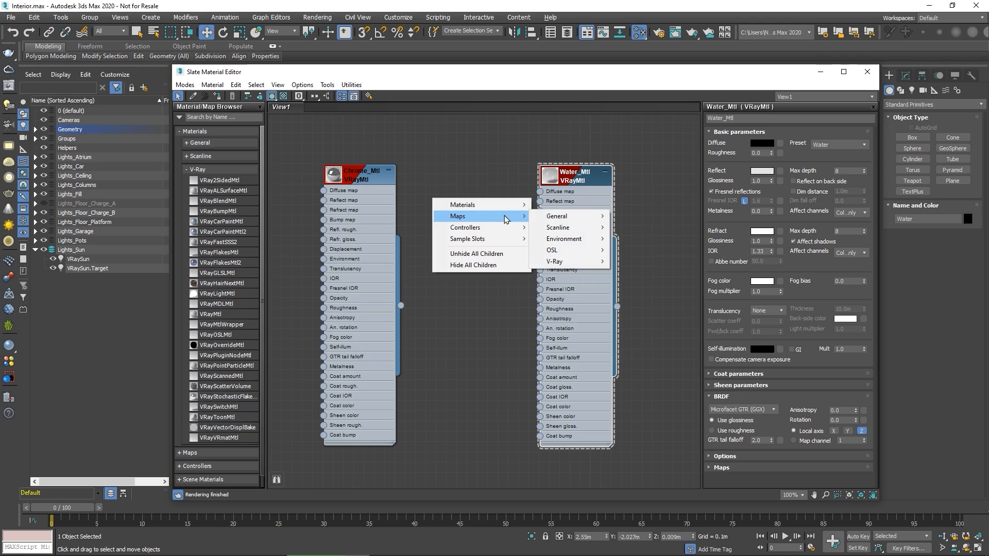
mouse_move(552, 219)
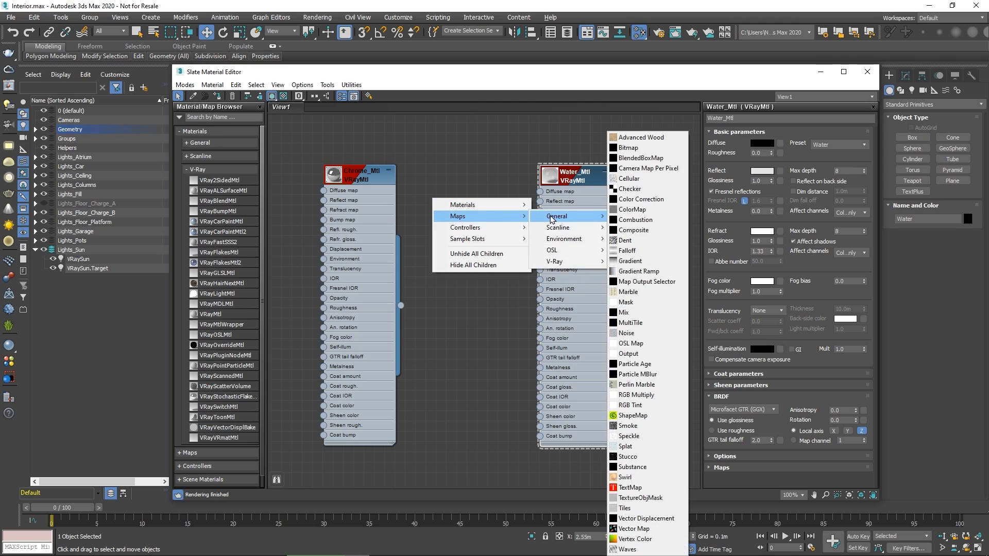
left_click(631, 333)
left_click_drag(439, 209, 541, 225)
double_click(463, 232)
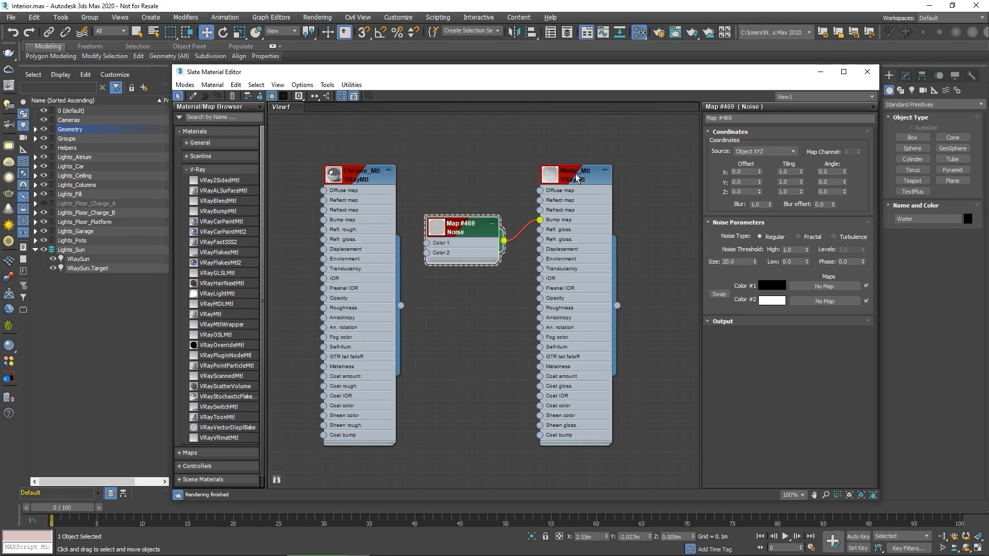
Set the Bump amount of Water_Mtl to 0.5.
left_click(577, 178)
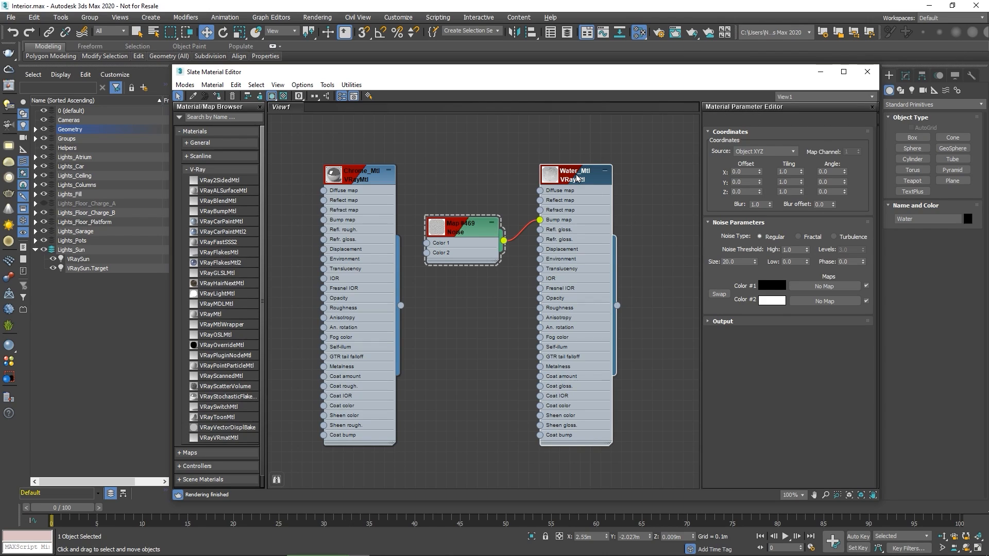
double_click(577, 178)
left_click(742, 467)
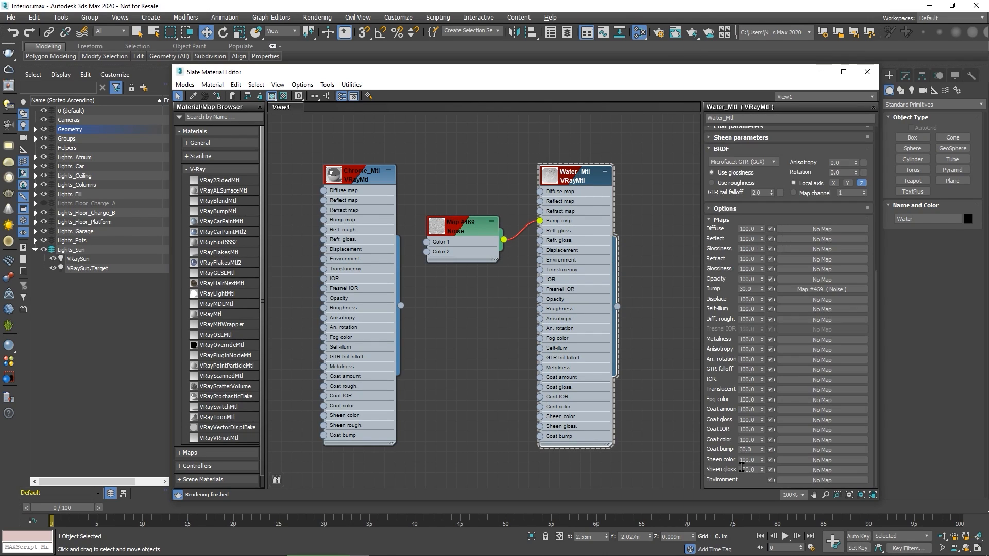
left_click_drag(755, 289, 736, 290)
type("5")
key("Return")
Inspect the light parameters of VRayLight_Garage_Top in the Lights_Garage layer.
left_click(35, 231)
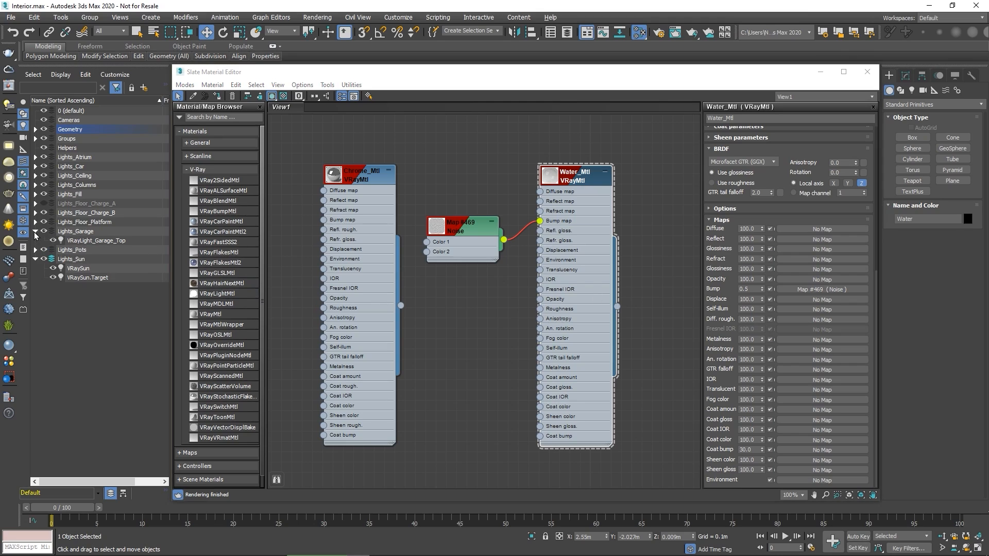
left_click(92, 241)
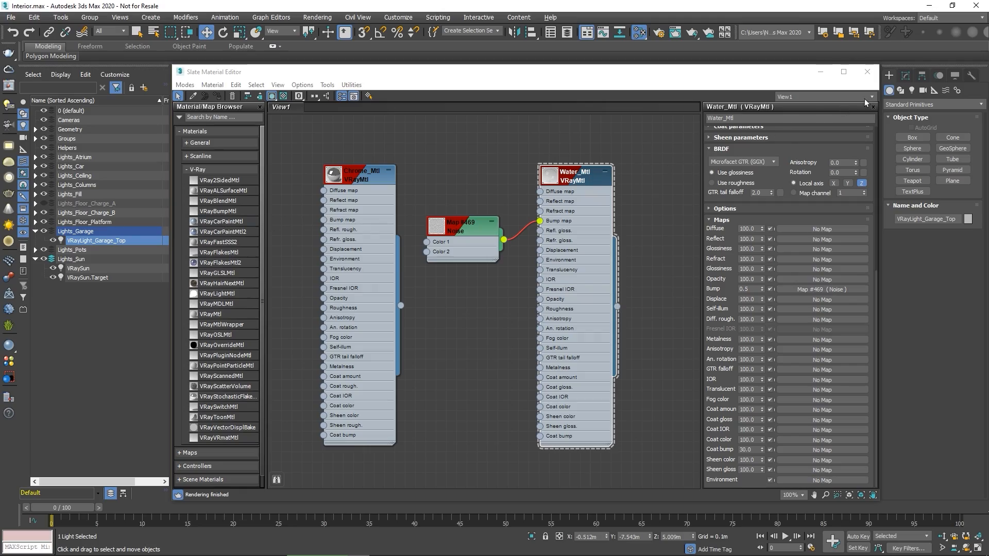
left_click(905, 76)
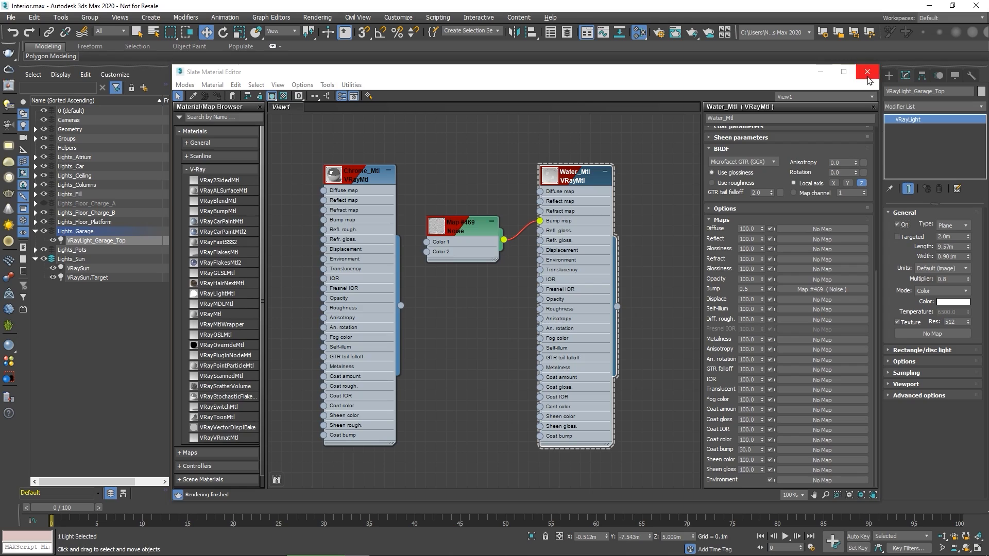
key("m")
Select the Car_Body_01 group and add a new VRayMtl beside Water_Mtl, opening its parameters.
left_click(478, 269)
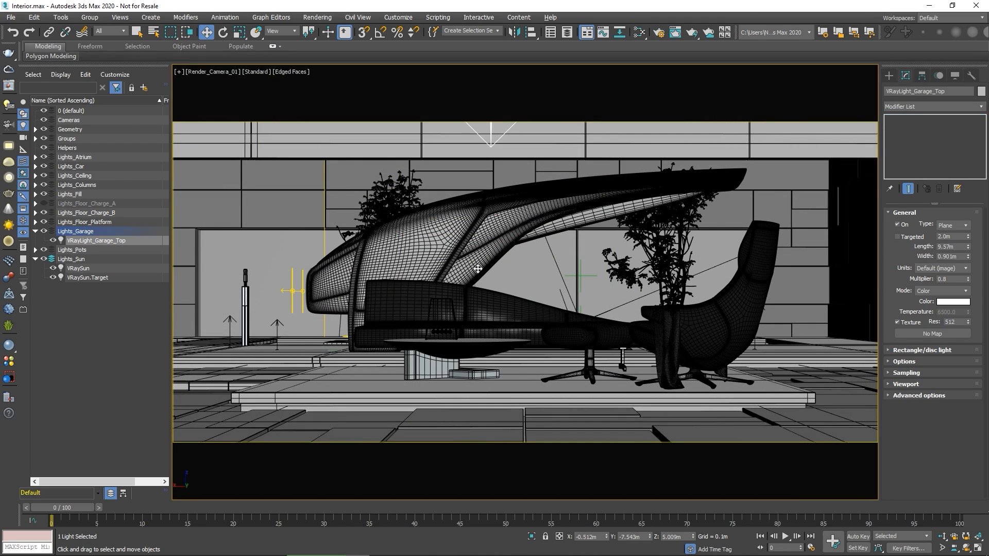
left_click(638, 34)
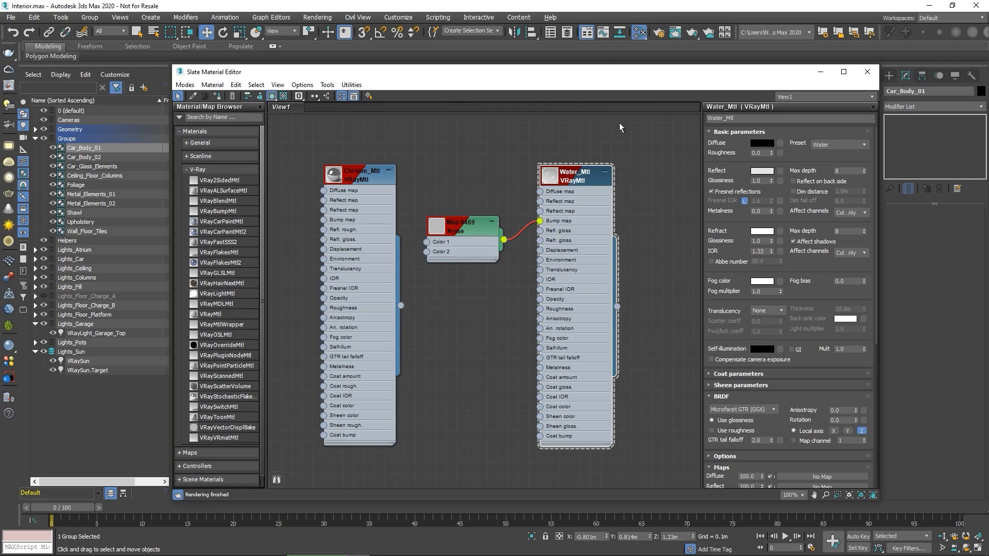
middle_click_drag(659, 193, 404, 190)
right_click(404, 190)
mouse_move(443, 193)
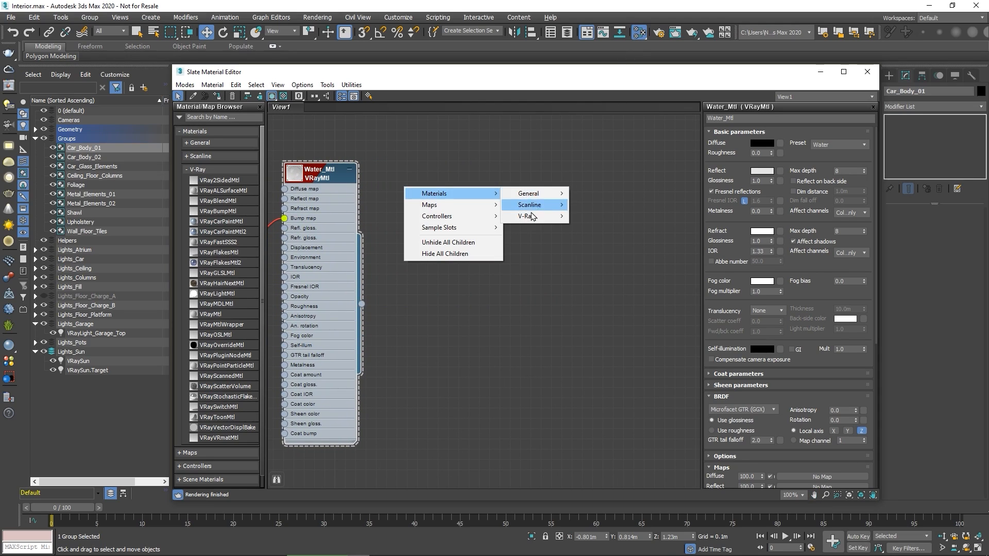
mouse_move(531, 216)
left_click(593, 352)
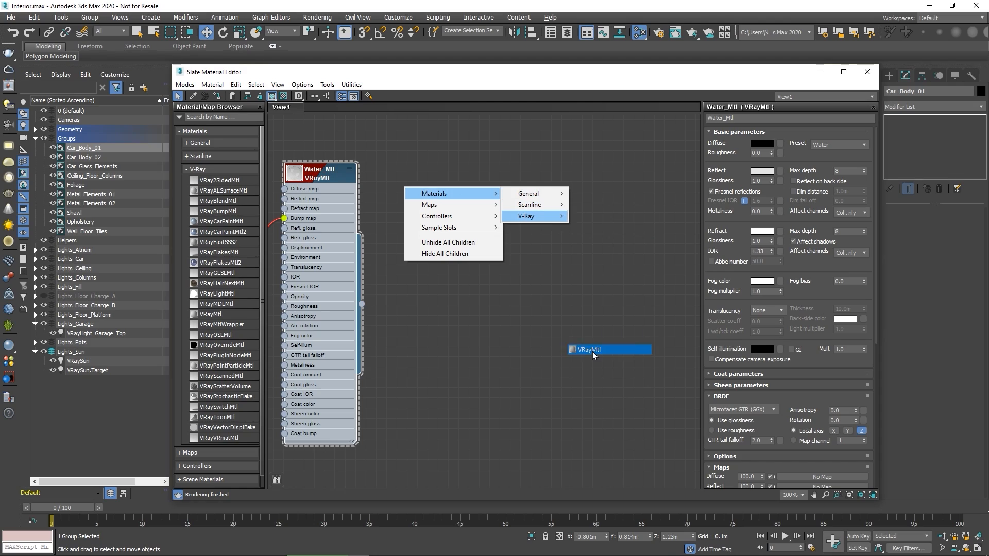
left_click_drag(406, 180, 465, 178)
double_click(464, 176)
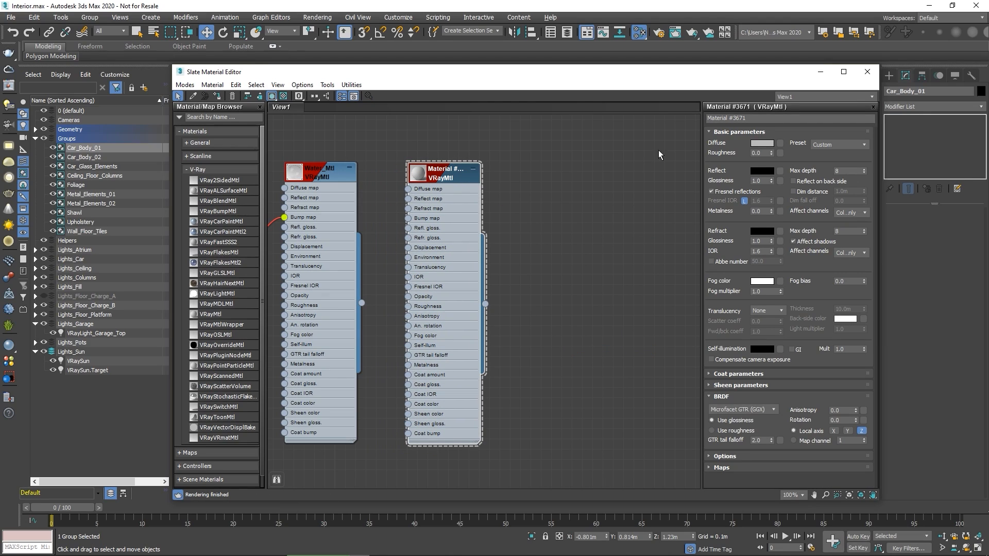
Rename the new VRayMtl as Paint_White_Mtl and apply the Plastic preset to it.
left_click(744, 118)
type("Paint_White_")
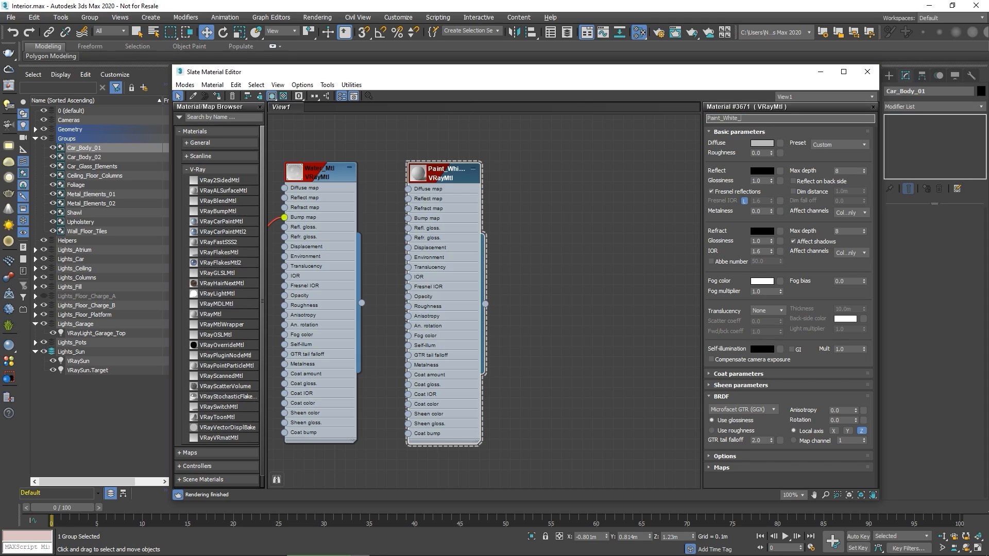
type("Mtl")
key("Return")
left_click(823, 144)
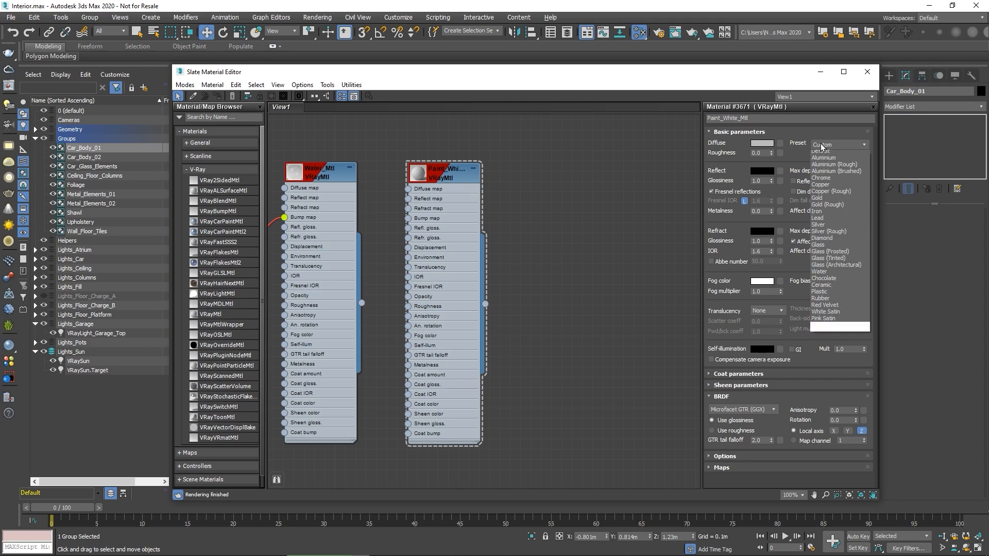
left_click(821, 298)
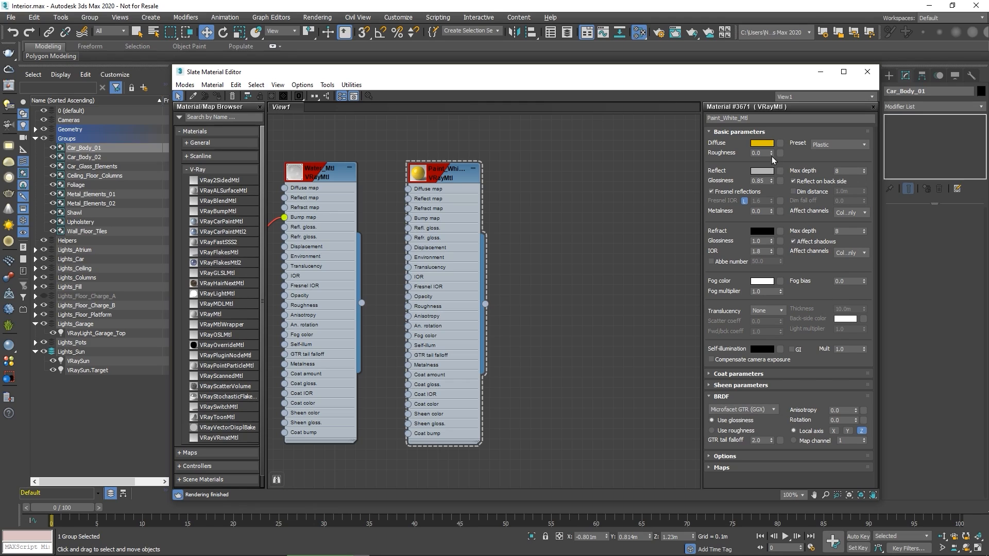
Set the diffuse color of Paint_White_Mtl to near-white with red, green and blue at 235.
left_click(762, 143)
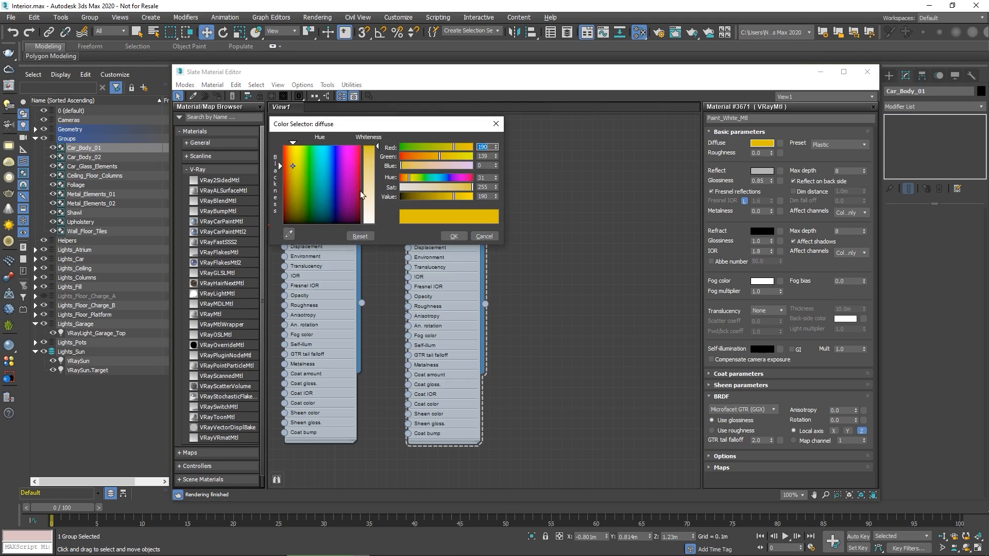
left_click_drag(362, 195, 371, 222)
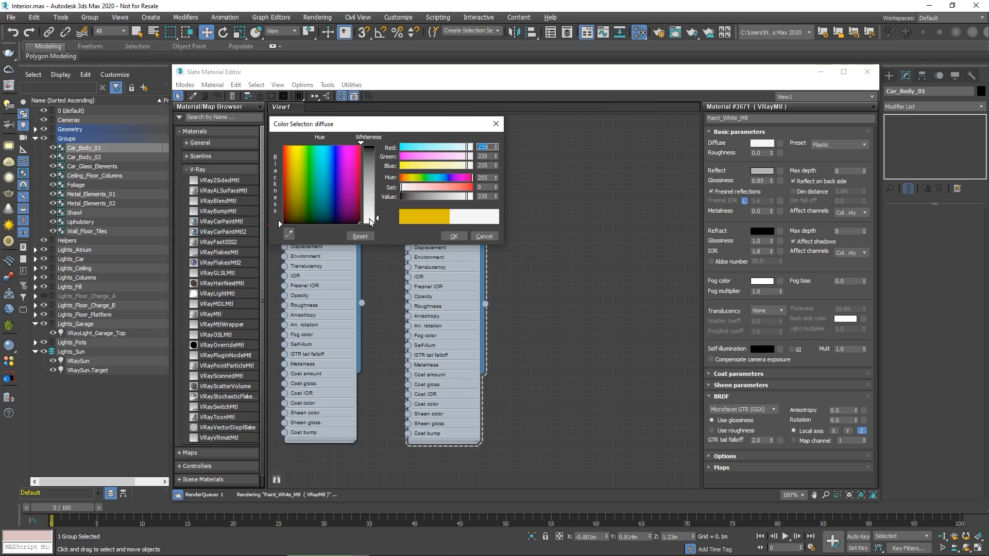
left_click(452, 236)
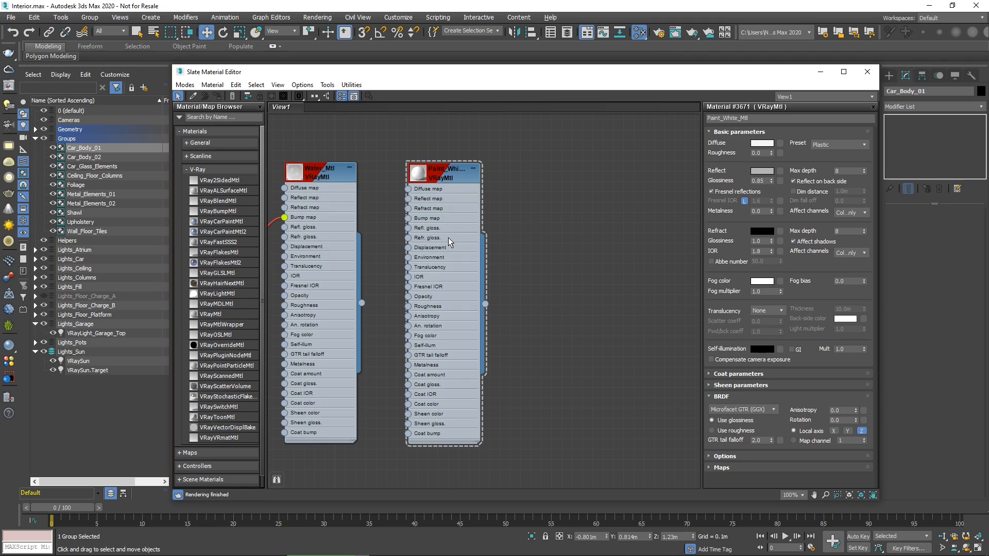
left_click(418, 178)
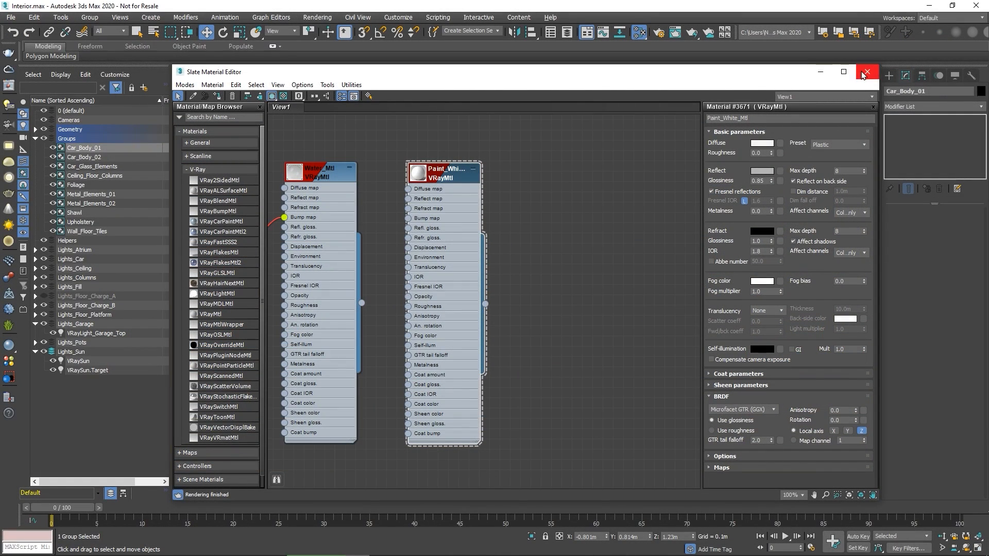
Select the Car_Body_02 and Car_Glass_Elements groups and add a new VRayMtl beside Paint_White_Mtl, opening its parameters.
left_click(864, 75)
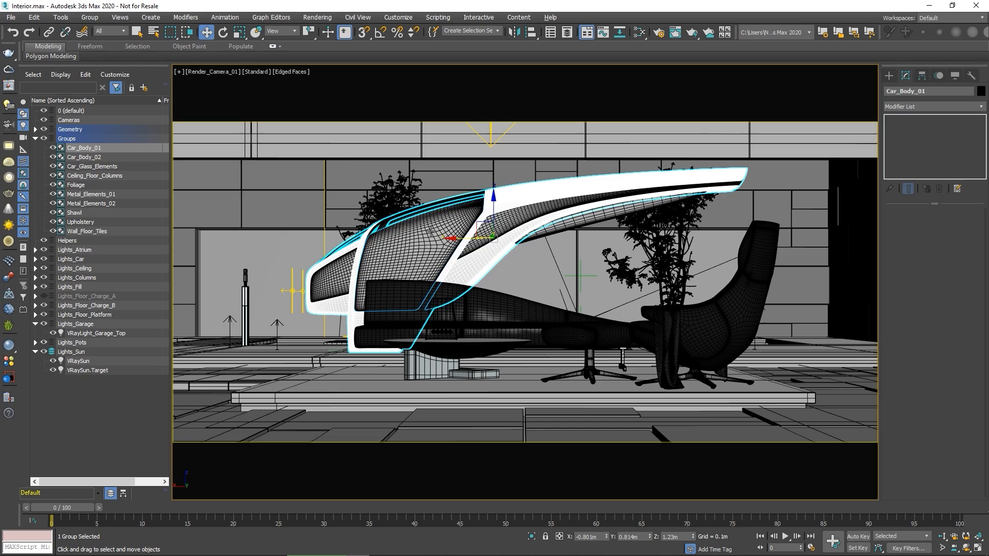
left_click(431, 231)
left_click(563, 225, "ctrl")
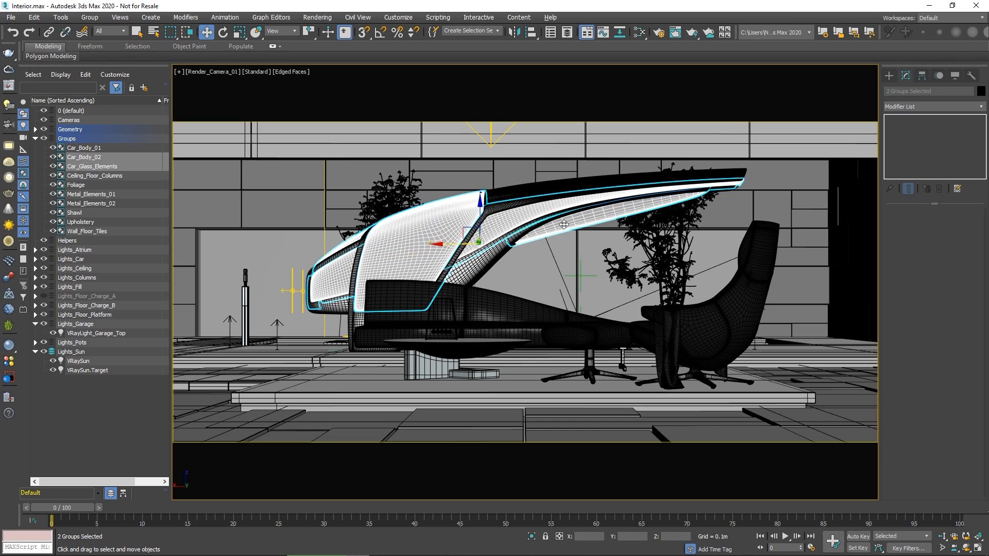
left_click(638, 33)
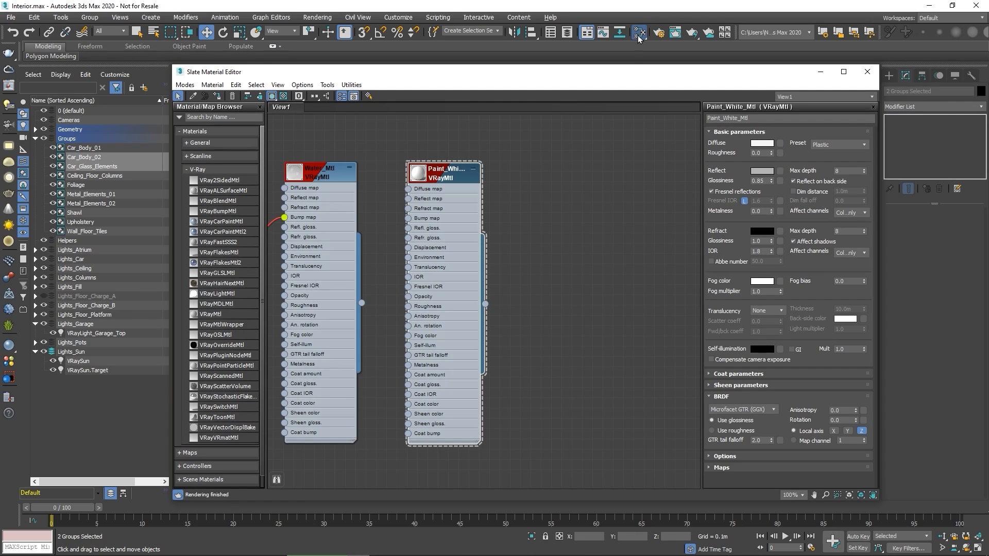
right_click(555, 159)
mouse_move(588, 166)
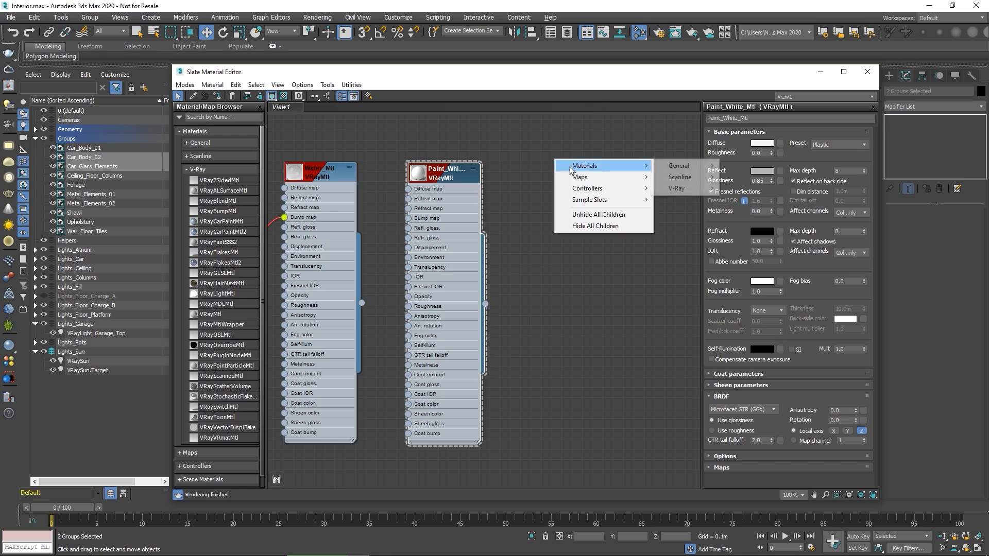
mouse_move(665, 189)
left_click(738, 321)
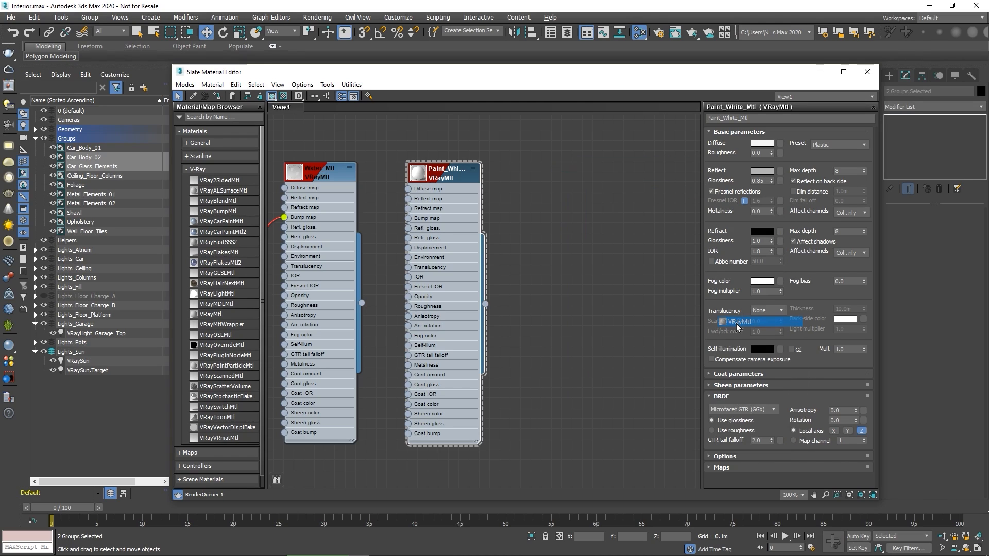
left_click_drag(556, 166, 574, 176)
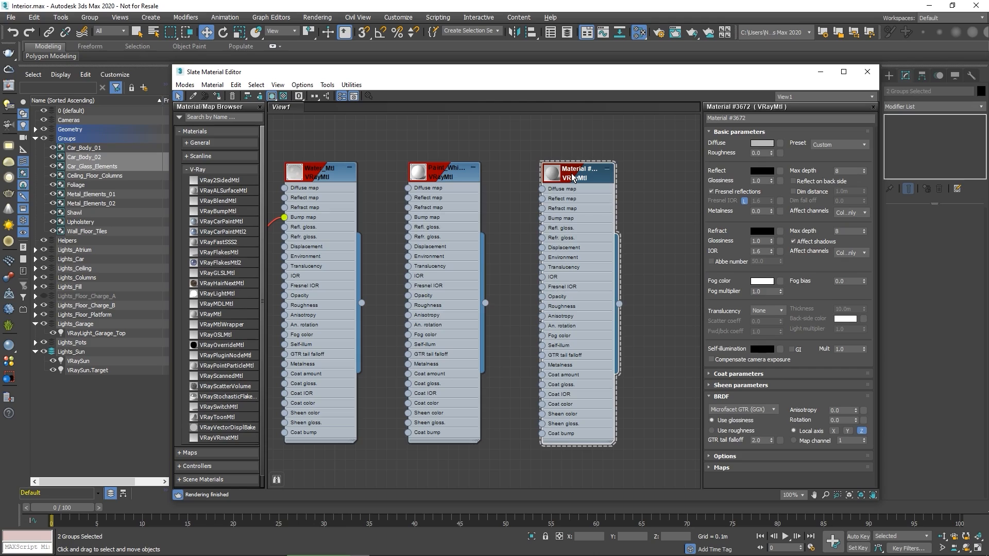
Rename the new VRayMtl as Base_Black_Mtl and apply the Plastic preset to it.
left_click(749, 118)
type("Base_Black_Mtl")
key("Return")
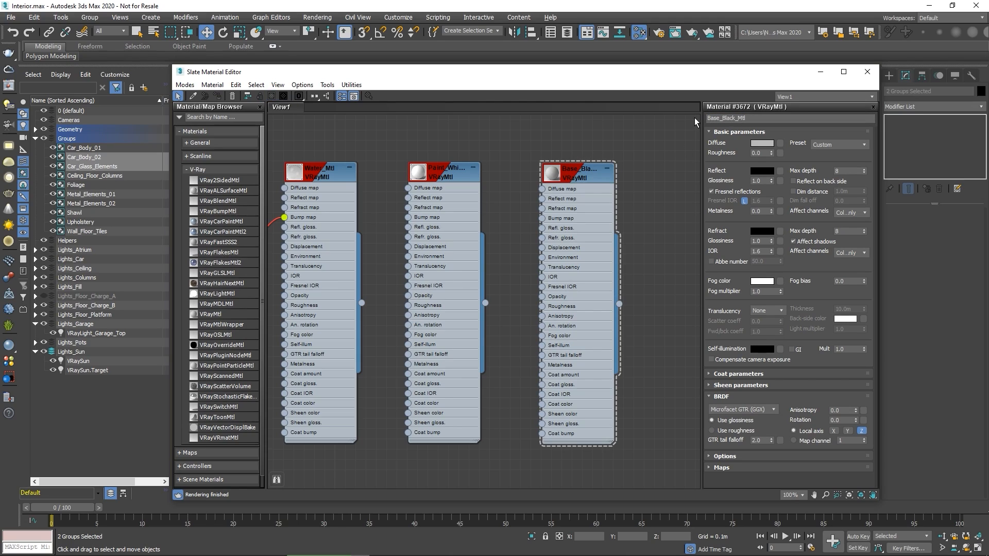
left_click(818, 147)
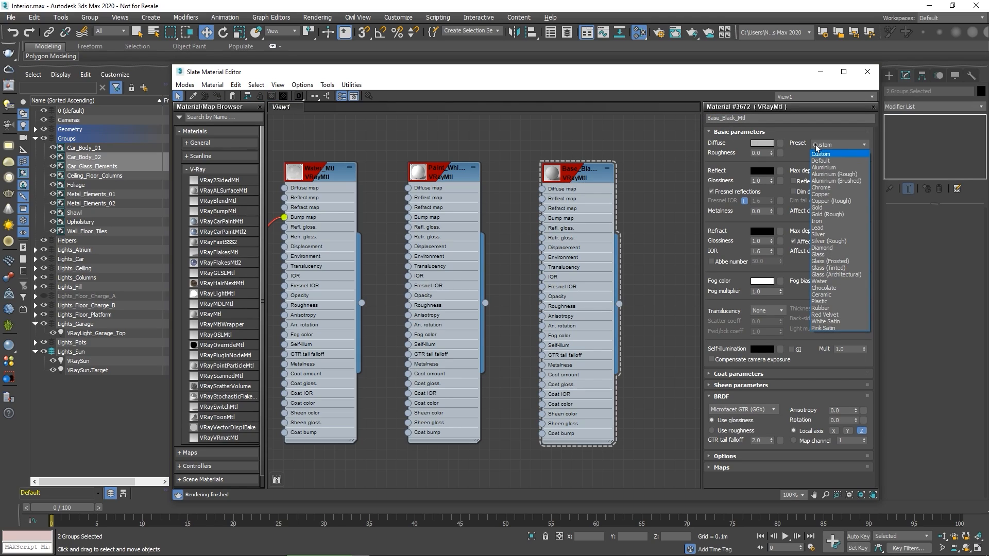
left_click(817, 301)
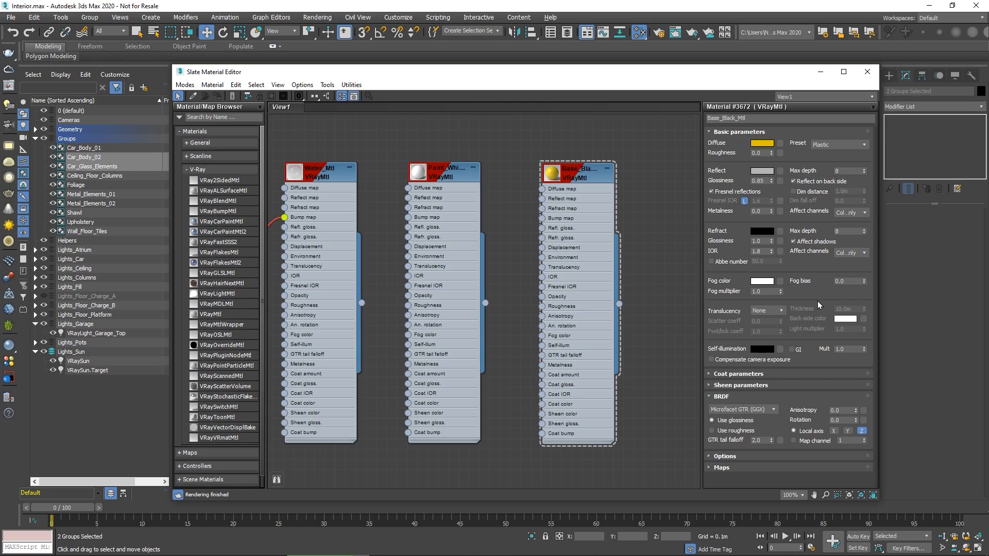
Set the diffuse color of Base_Black_Mtl to near-black with red, green and blue at 3.
left_click(762, 143)
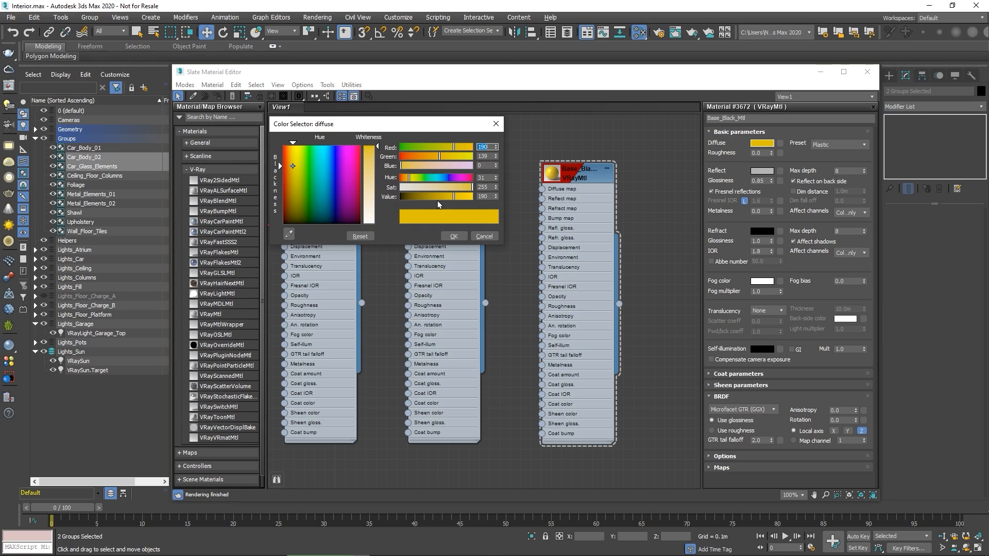
left_click(358, 216)
left_click_drag(358, 216, 362, 225)
left_click_drag(379, 147, 378, 148)
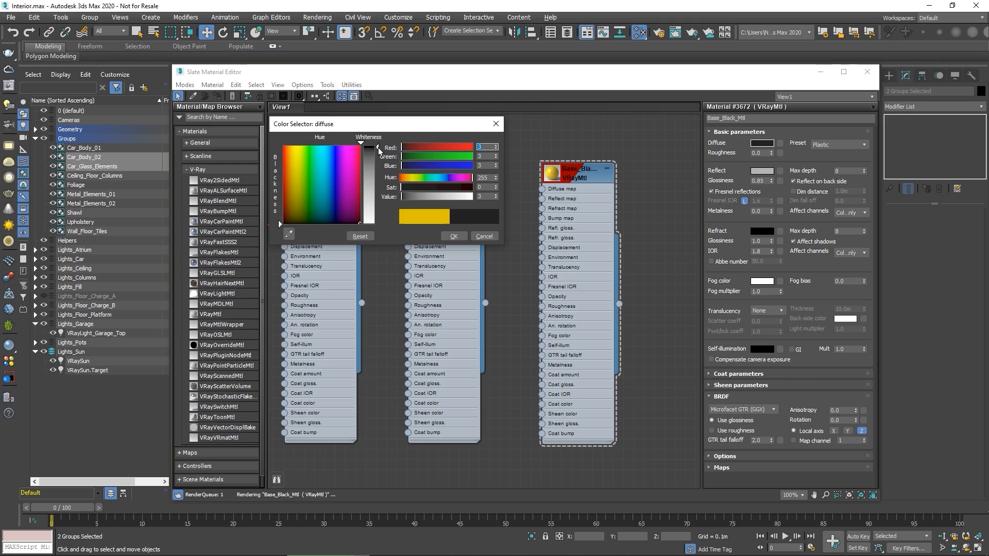
left_click(450, 233)
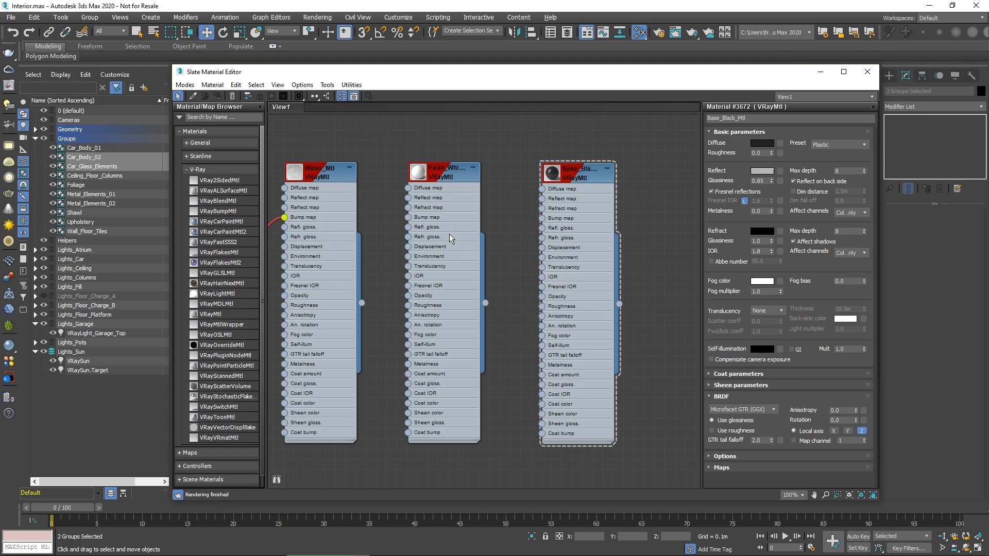
Set the reflection glossiness of Base_Black_Mtl to 0.65 and assign the material to the two selected groups.
double_click(762, 181)
type("0")
key("Return")
left_click(589, 177)
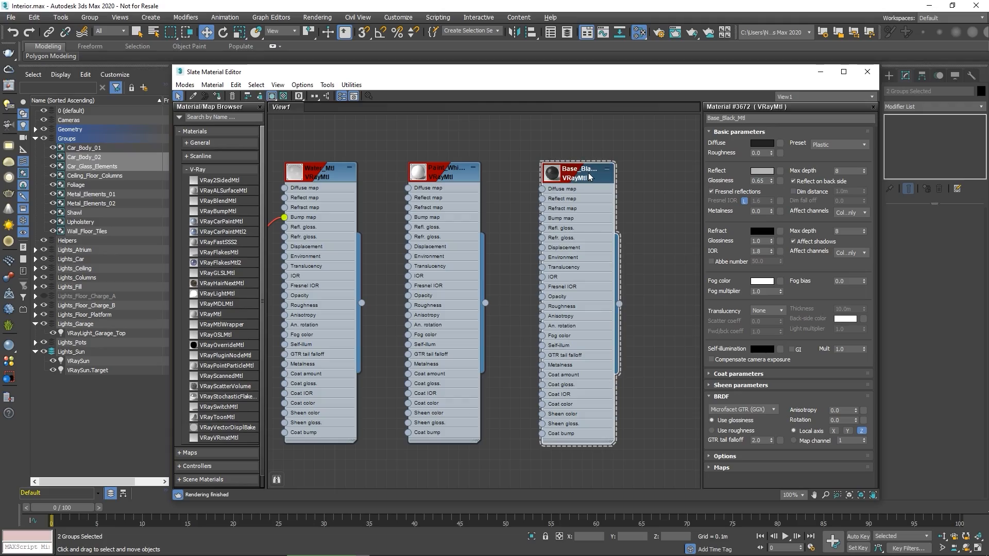
left_click(217, 98)
left_click(867, 72)
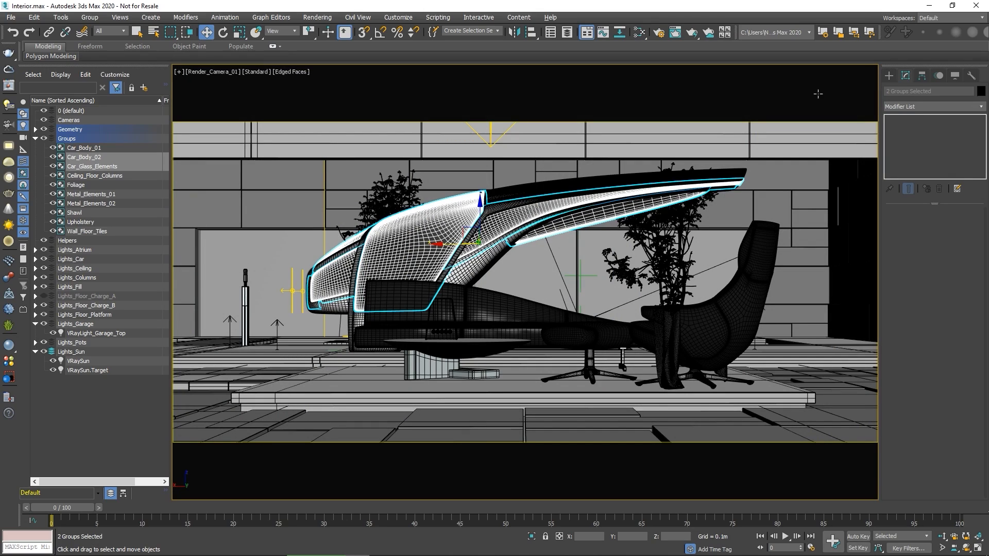
Select only the Car_Glass_Elements group and switch the viewport to Render_Camera_04.
left_click(514, 218)
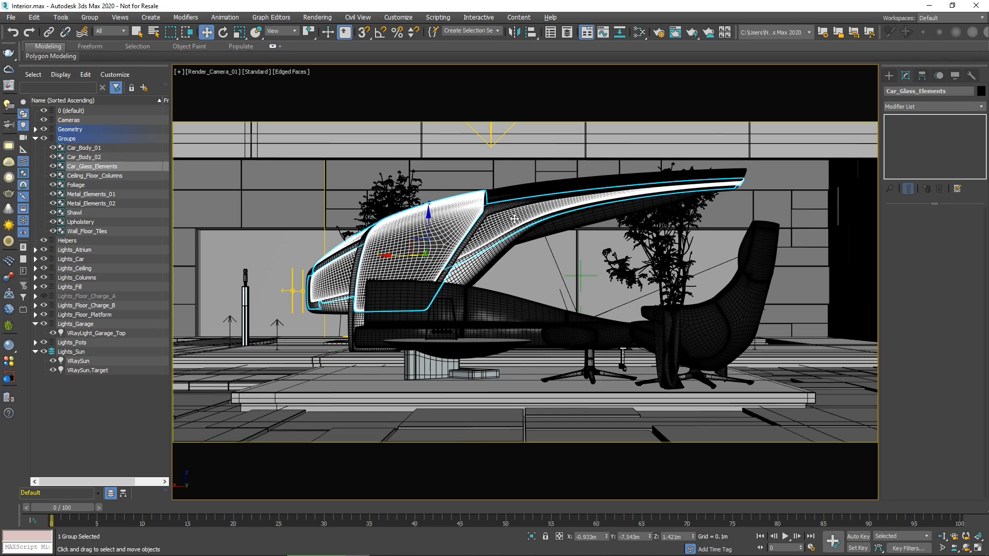
key("c")
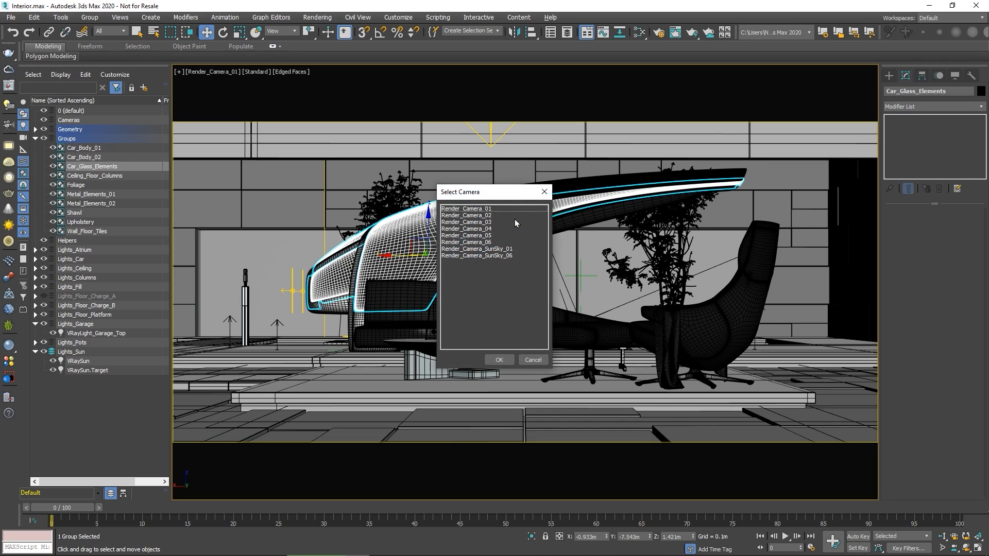
left_click(489, 229)
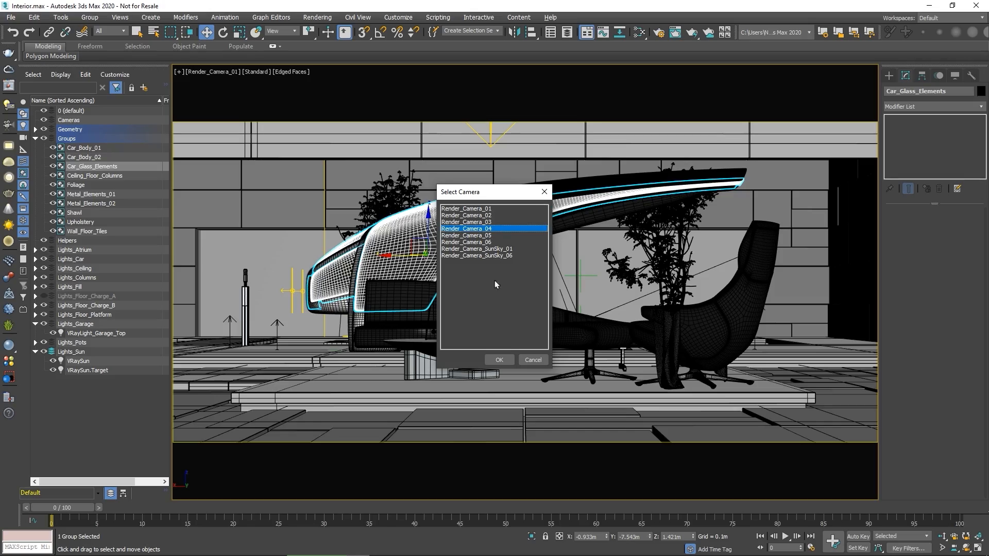
left_click(500, 360)
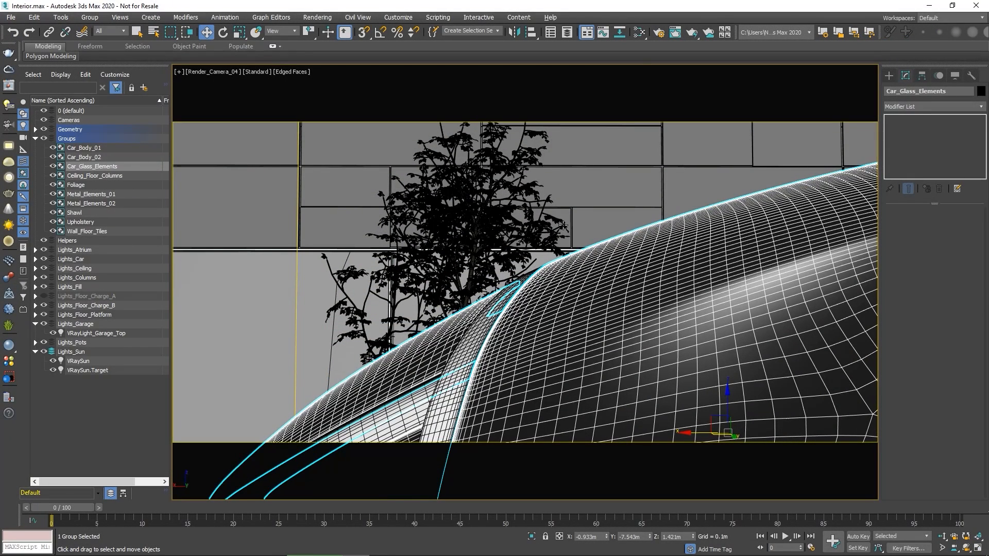
Duplicate the Base_Black_Mtl node beside the original and rename the copy as Glass_Mtl.
left_click(639, 32)
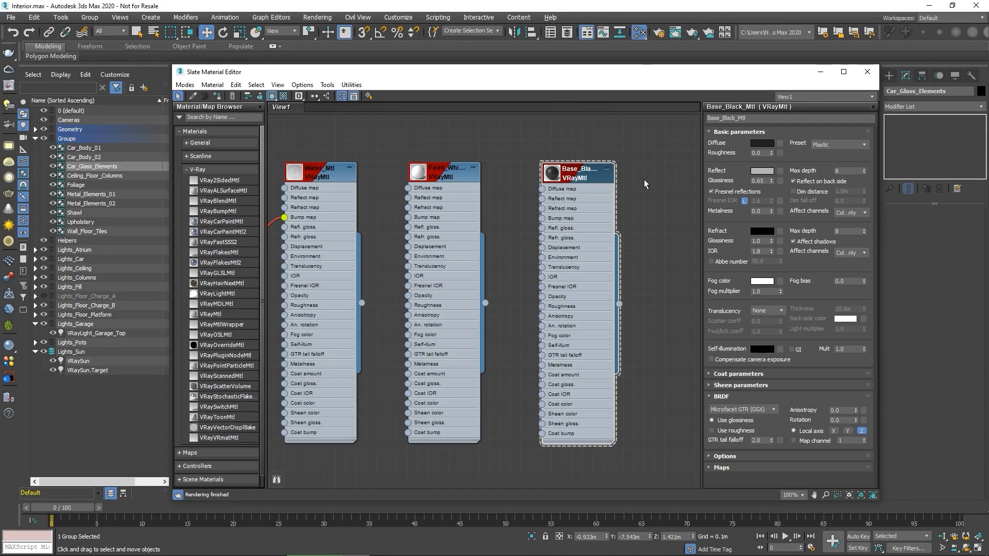
middle_click_drag(644, 180, 522, 182)
left_click_drag(454, 175, 598, 175, "shift")
left_click(598, 175)
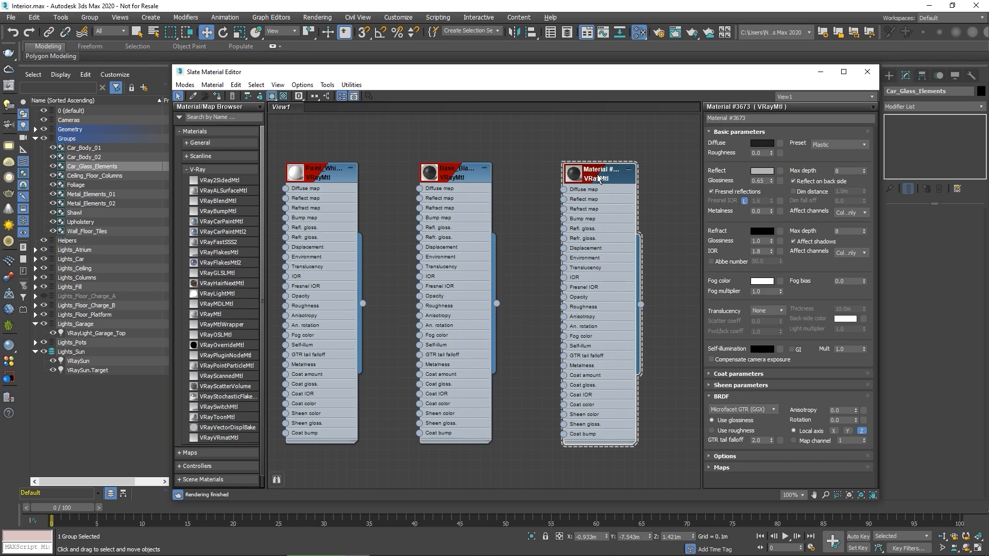
left_click(732, 118)
type("Glass")
key("Return")
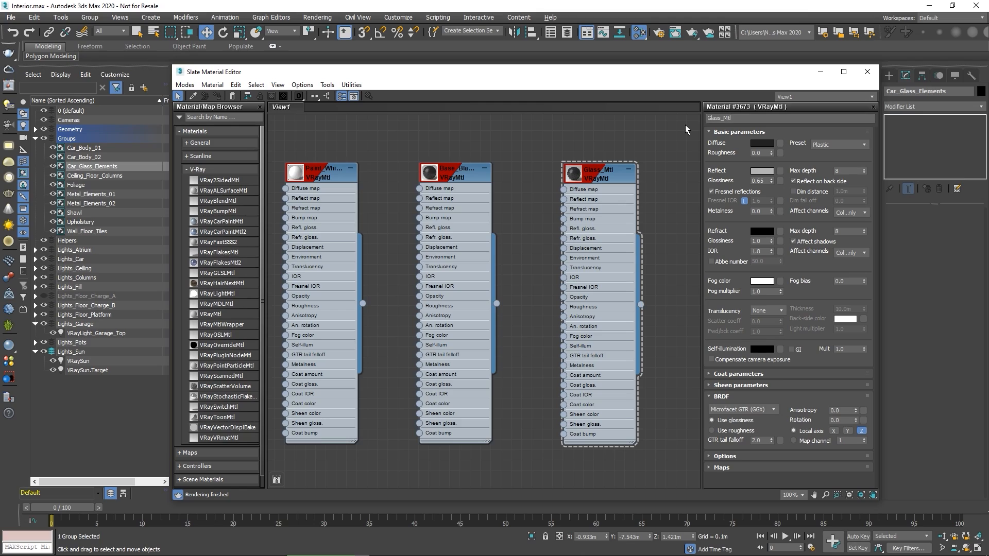
Set the coat amount of Glass_Mtl to 1.0 and assign the material to the selected Car_Glass_Elements group.
left_click(729, 375)
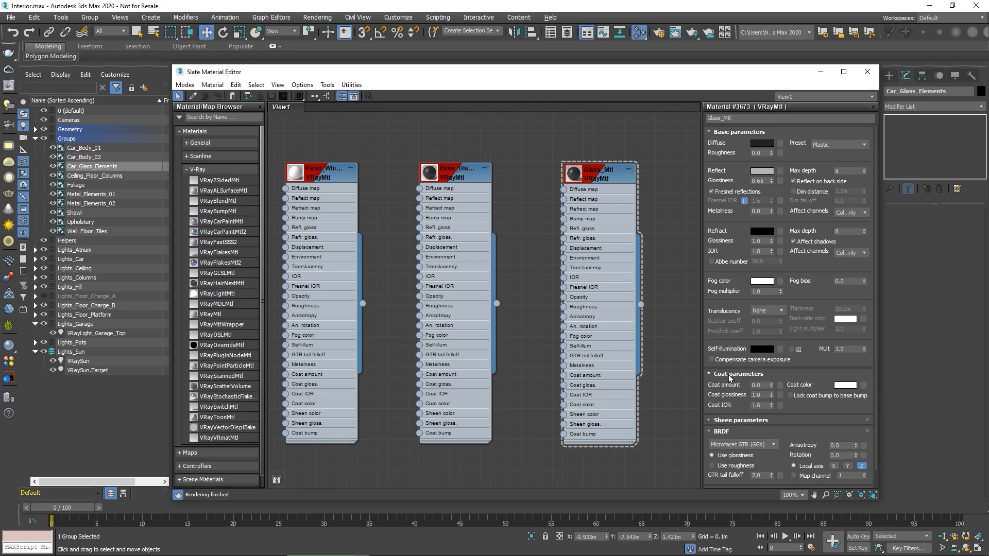
left_click(760, 385)
type("1")
key("Return")
left_click(598, 178)
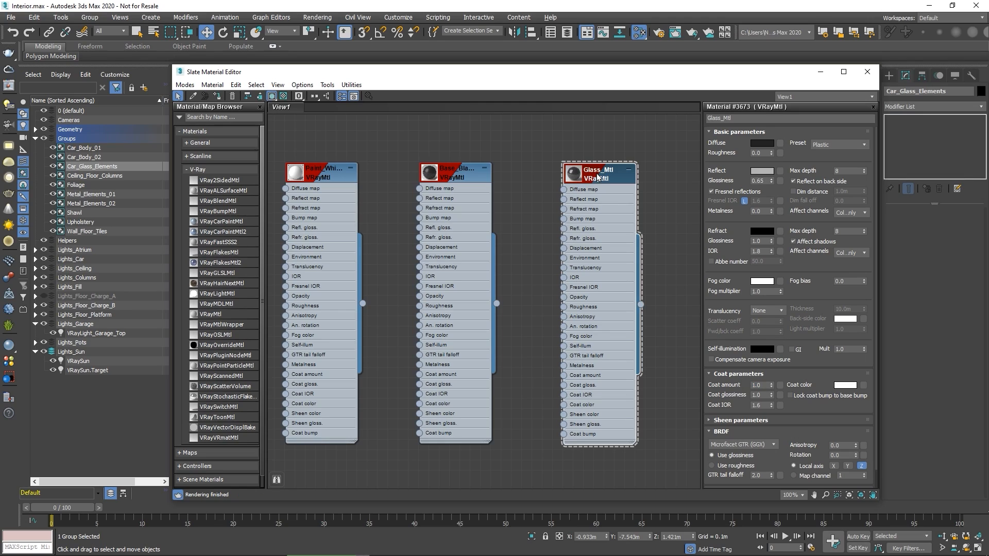
left_click(221, 95)
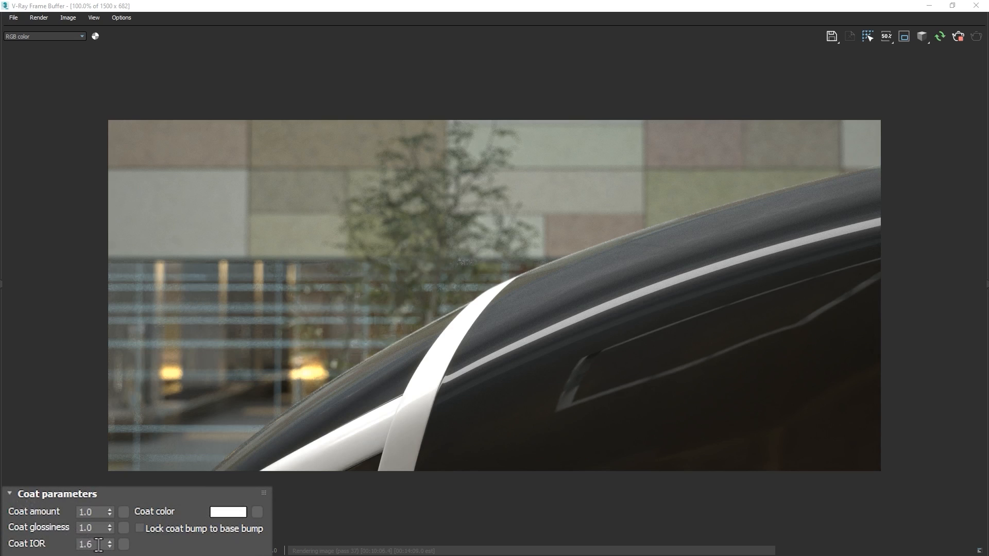
Set the coat IOR of Glass_Mtl to 2.2 and its coat color to a fully saturated blue.
double_click(98, 545)
type("2.2")
key("Return")
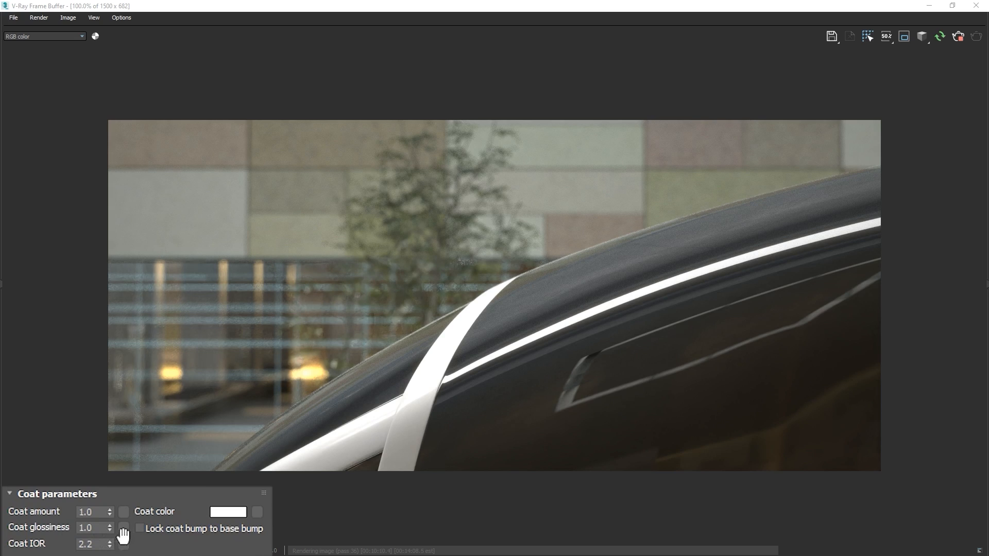
left_click(225, 514)
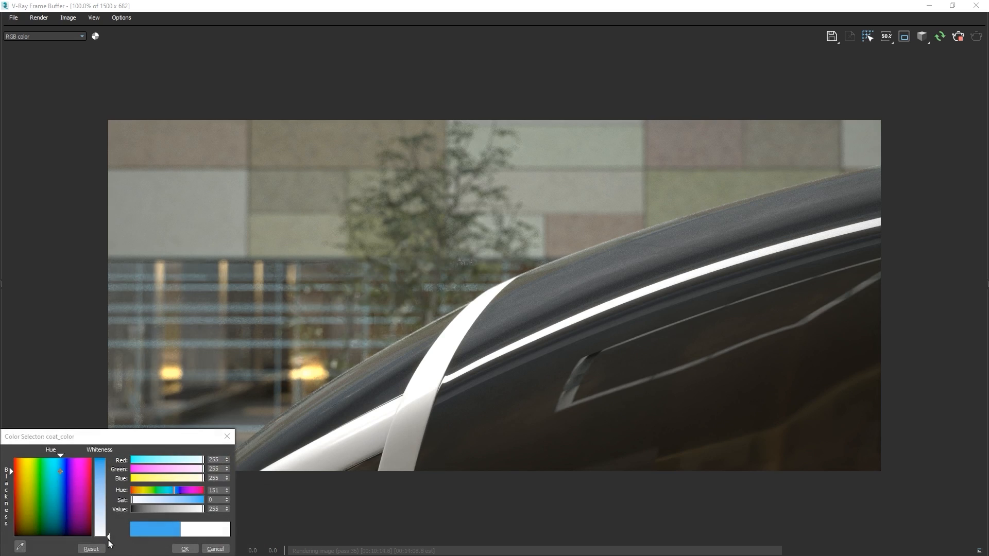
left_click_drag(110, 536, 110, 463)
left_click(185, 549)
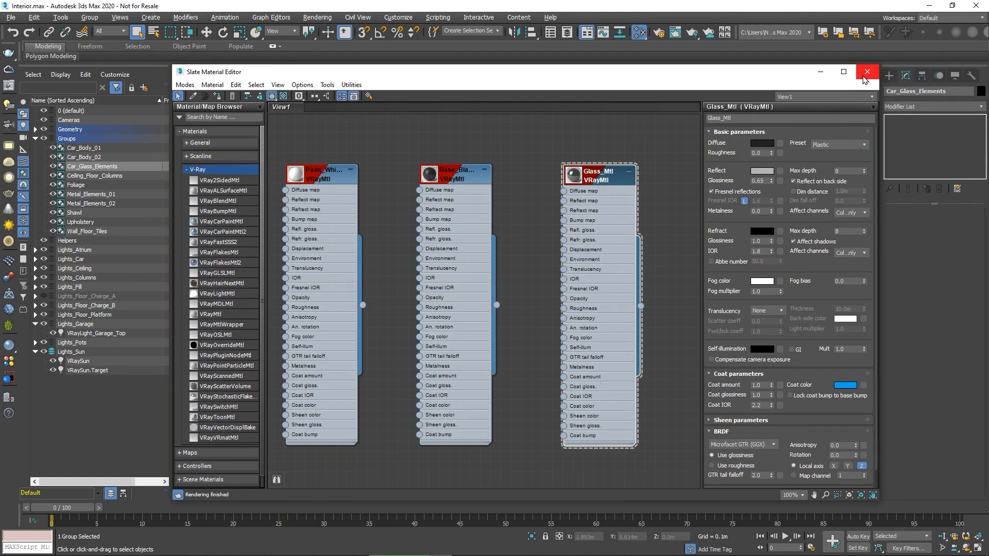
Switch the viewport to Render_Camera_05 and render the view of the draped shawl.
left_click(866, 77)
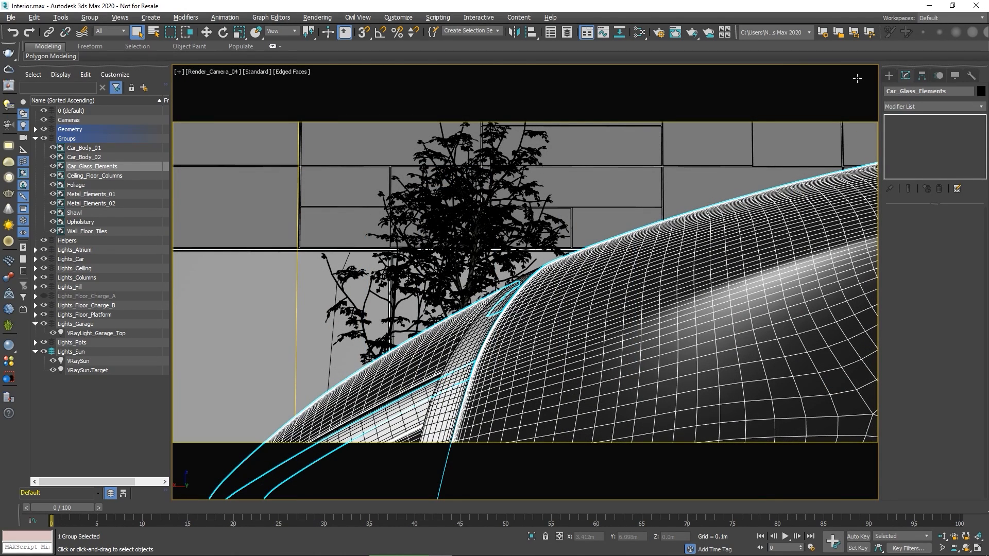
key("c")
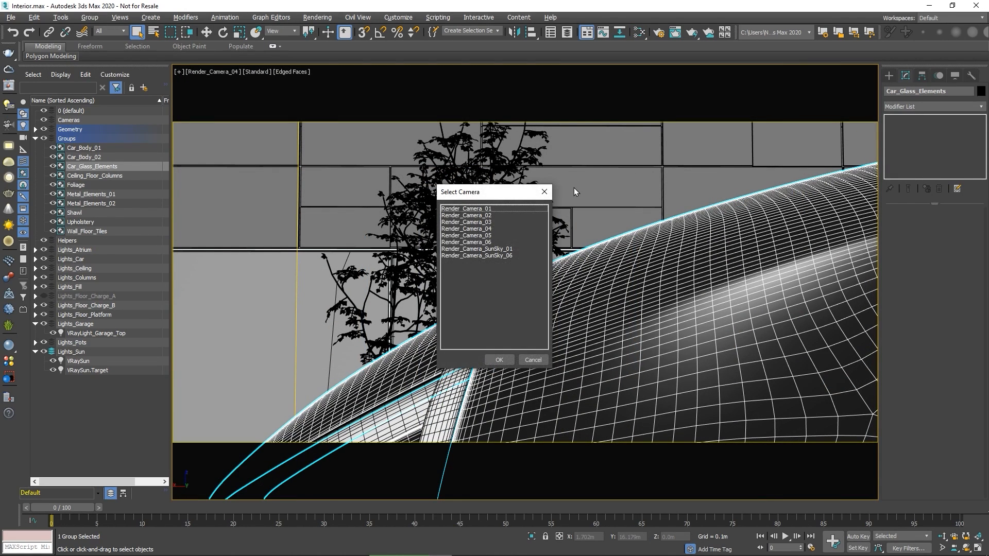
left_click(480, 236)
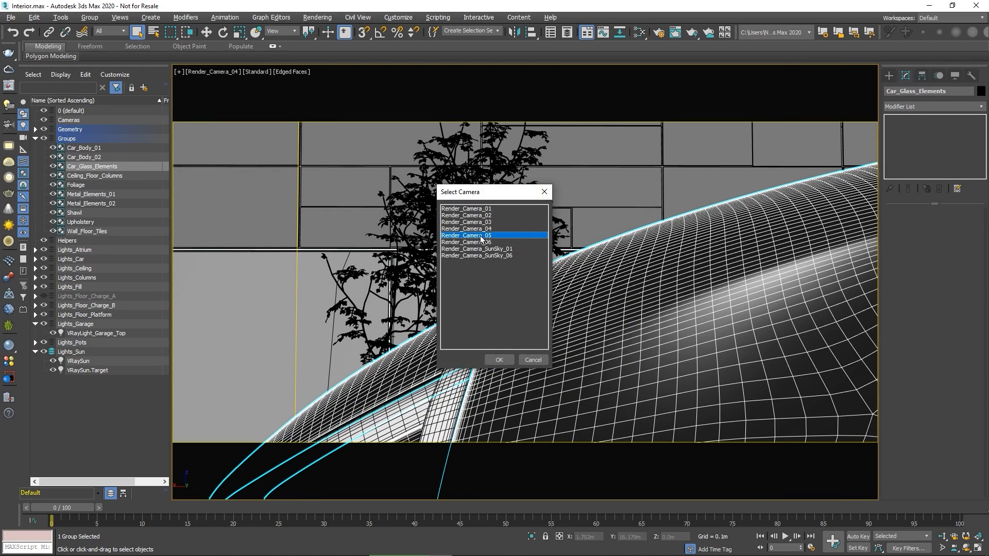
left_click(506, 359)
key("shift+q")
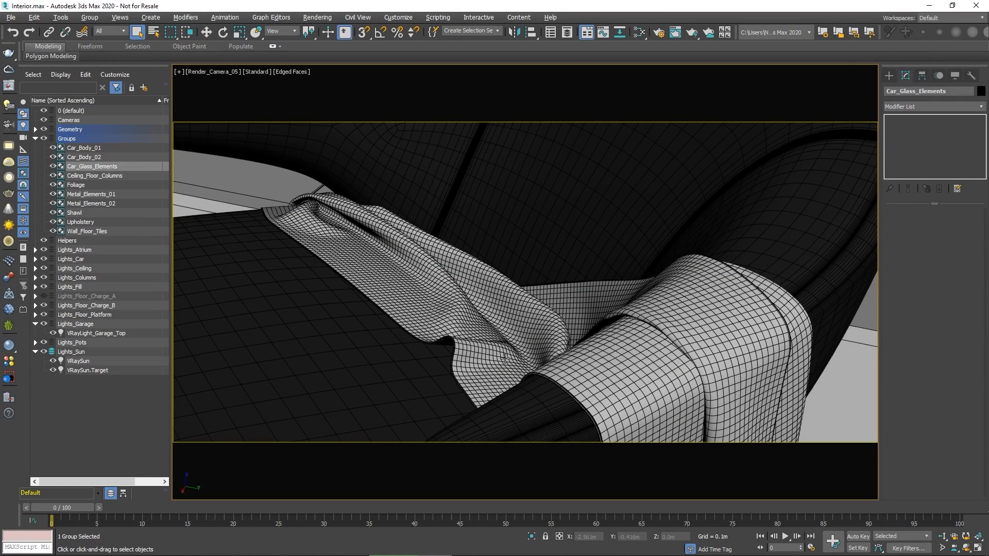
Select the Shawl group, add a new VRayMtl beside Glass_Mtl and name it Cloth_Mtl.
left_click(505, 358)
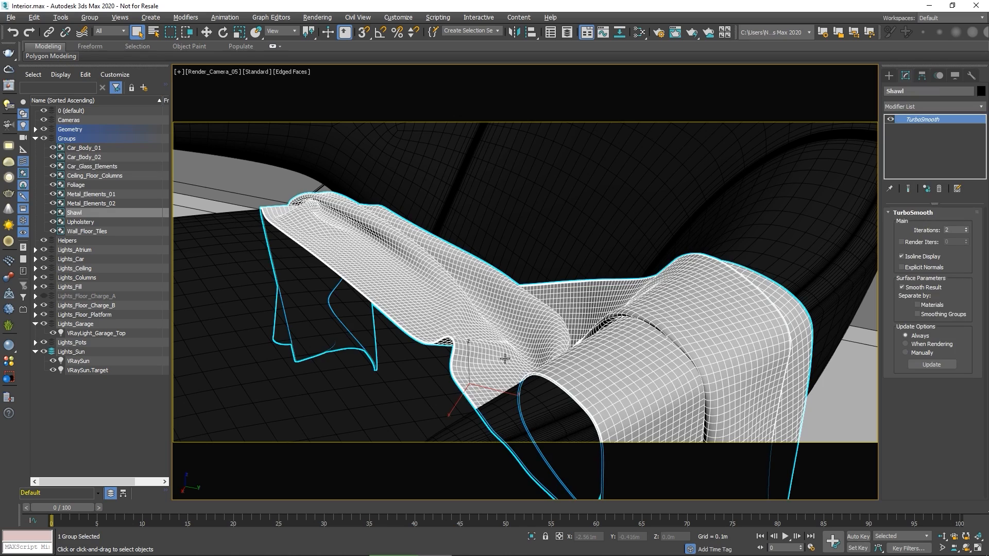
left_click(639, 32)
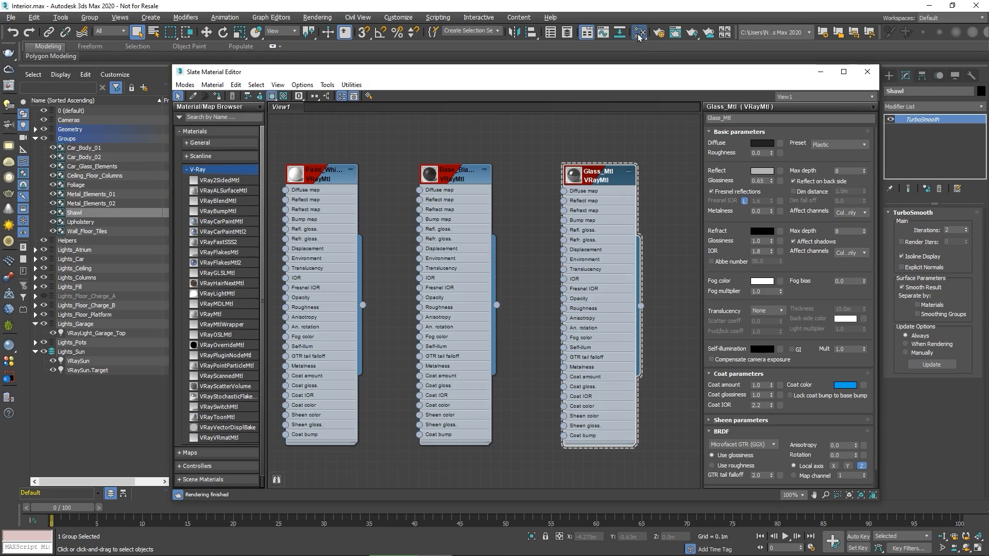
middle_click_drag(655, 149, 534, 184)
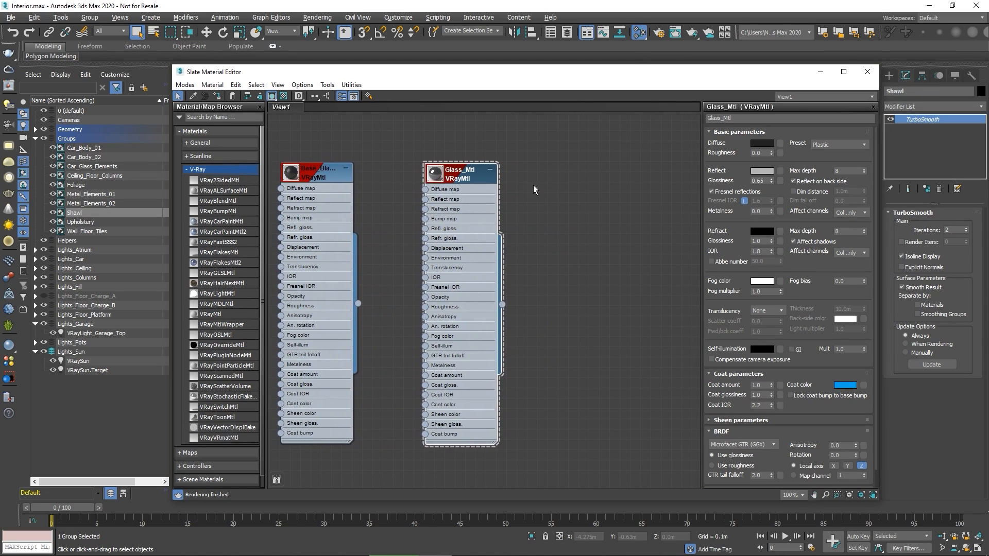
right_click(567, 177)
mouse_move(600, 183)
mouse_move(693, 206)
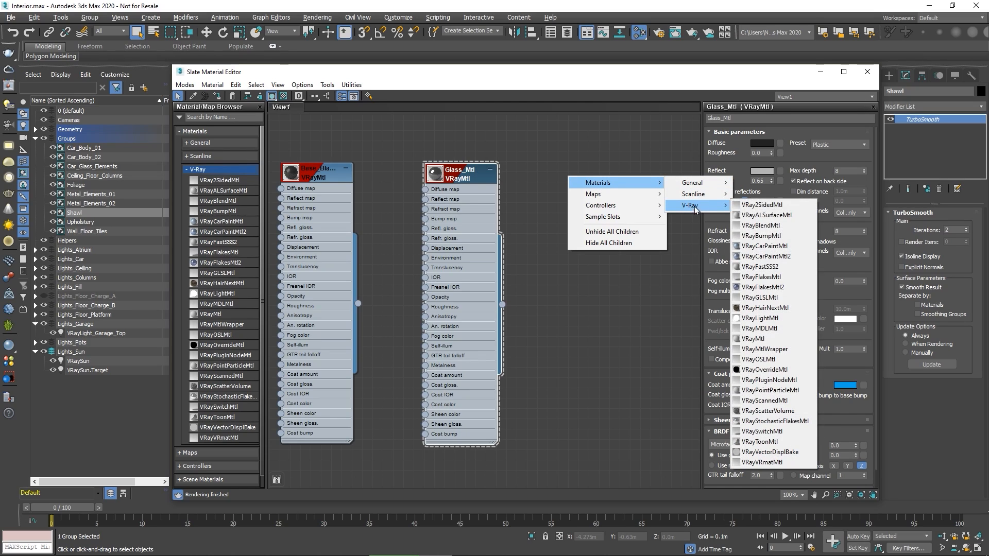
left_click(755, 339)
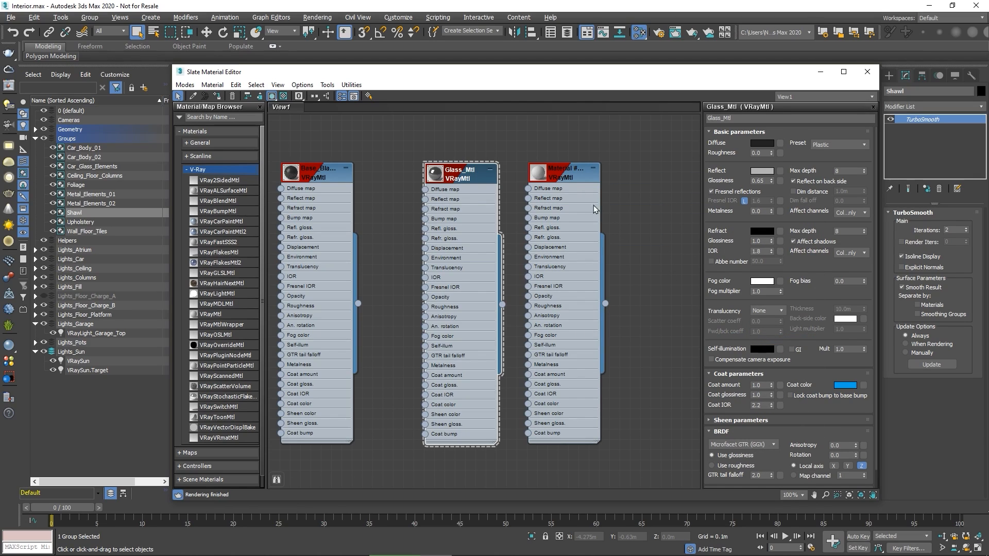
left_click_drag(565, 176, 596, 177)
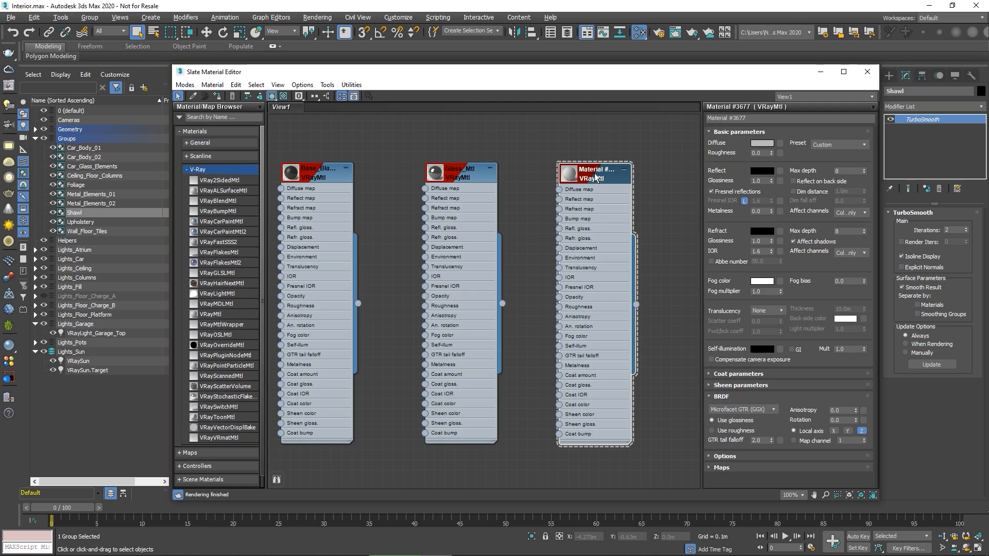
double_click(742, 119)
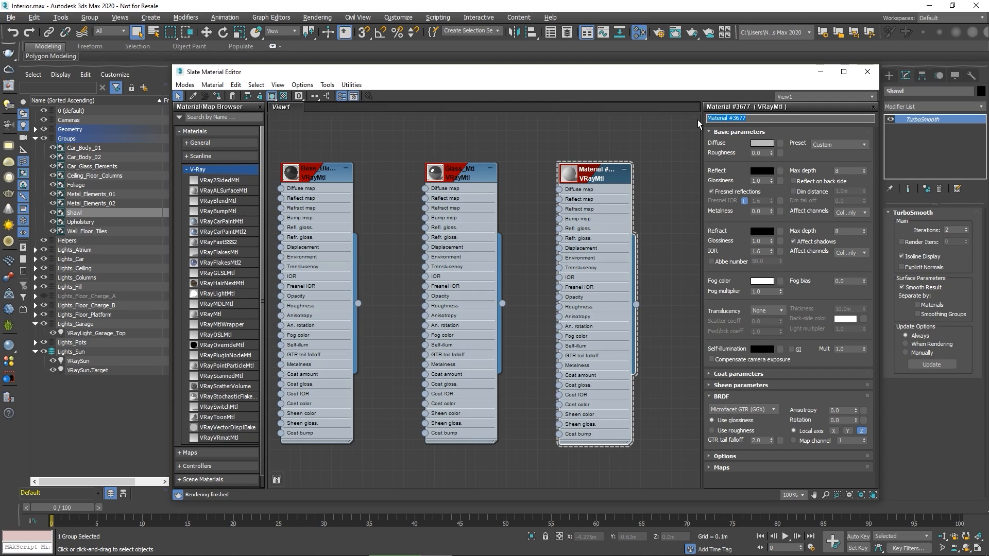
type("Cloth_Mtl")
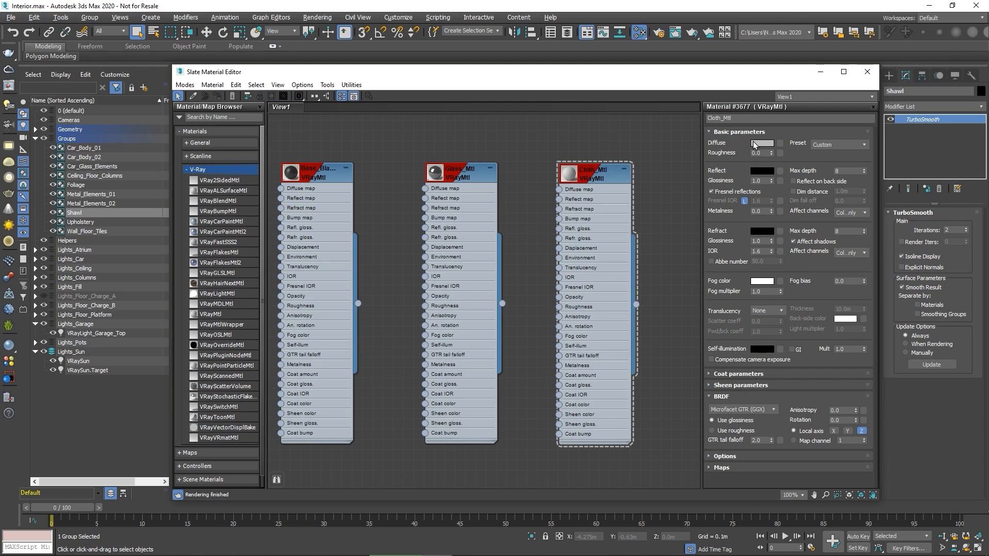
Set the diffuse color of Cloth_Mtl to a dark brown of RGB 34, 16, 10.
left_click(755, 142)
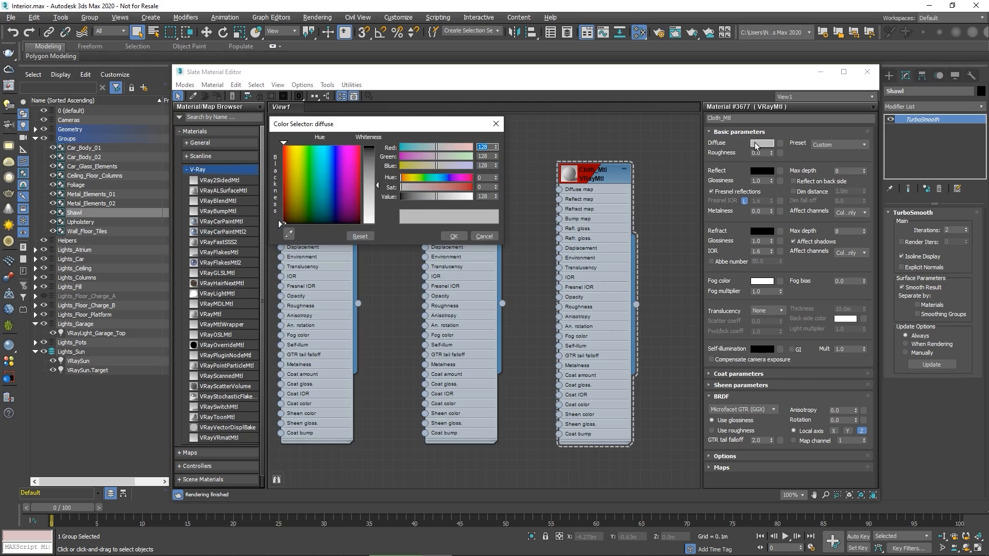
left_click(287, 218)
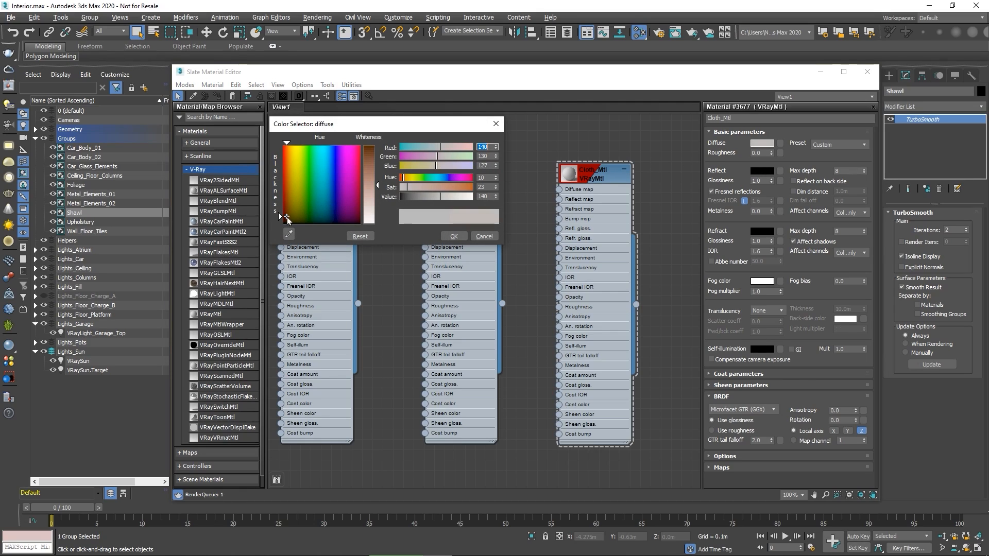
left_click_drag(378, 186, 378, 149)
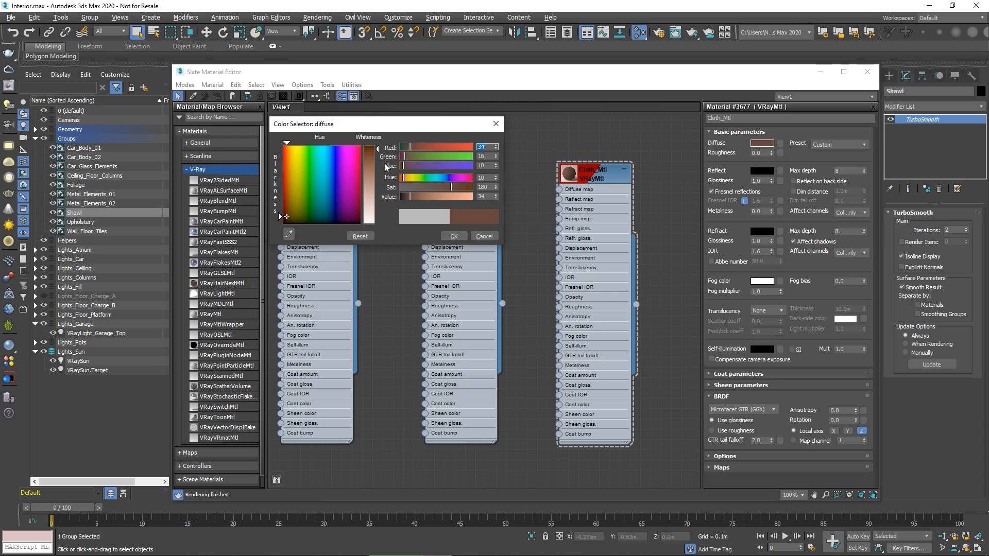
left_click(455, 236)
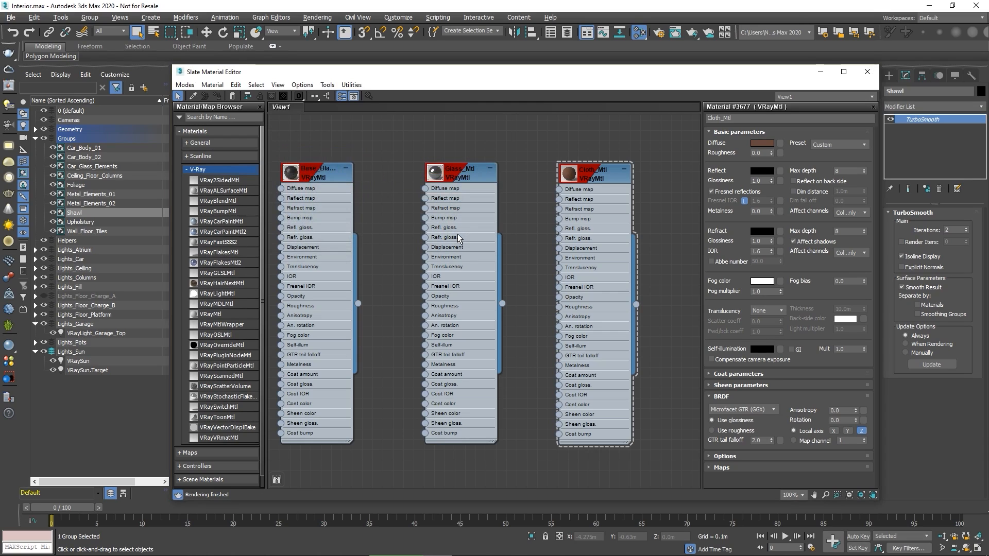
Set the reflection color of Cloth_Mtl to a muted pinkish brown of RGB 119, 90, 82.
left_click(758, 173)
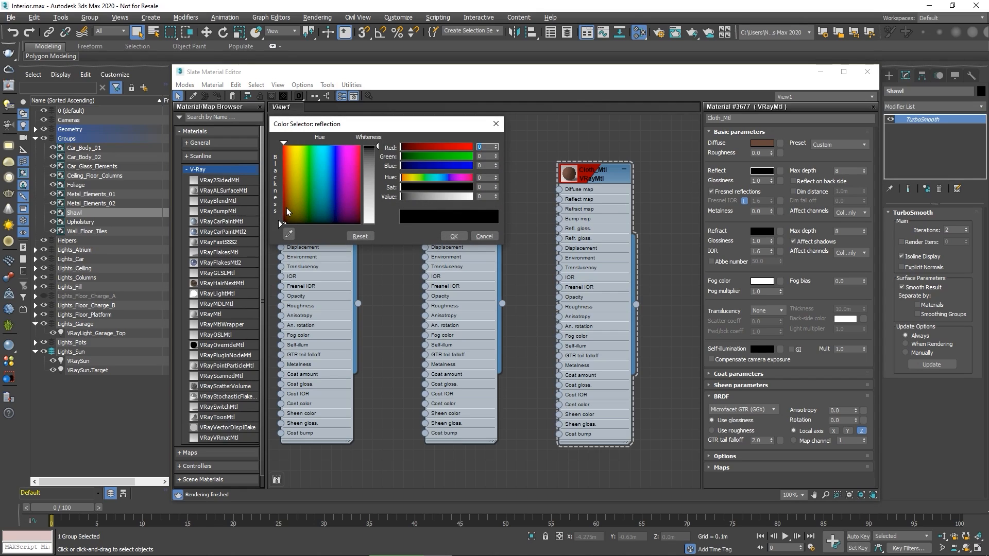
left_click(287, 209)
left_click_drag(378, 148, 378, 171)
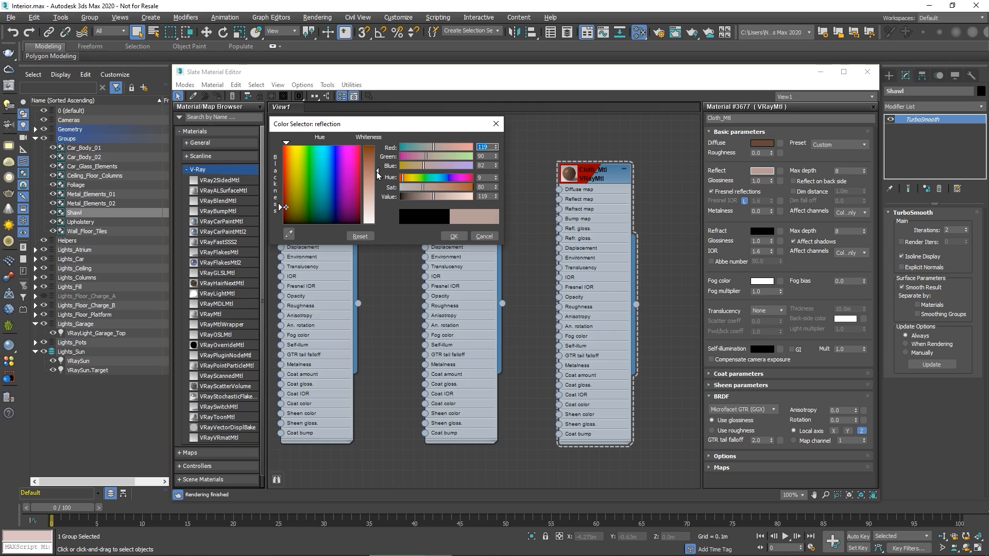
left_click(449, 235)
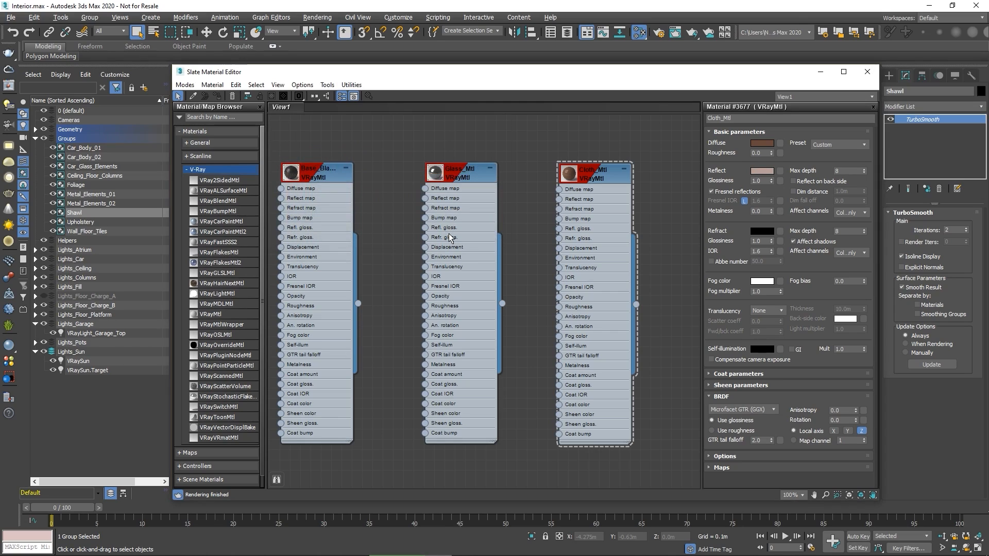
Set the reflection glossiness of Cloth_Mtl to 0.65 and assign the material to the selected Shawl group.
double_click(762, 181)
left_click(597, 177)
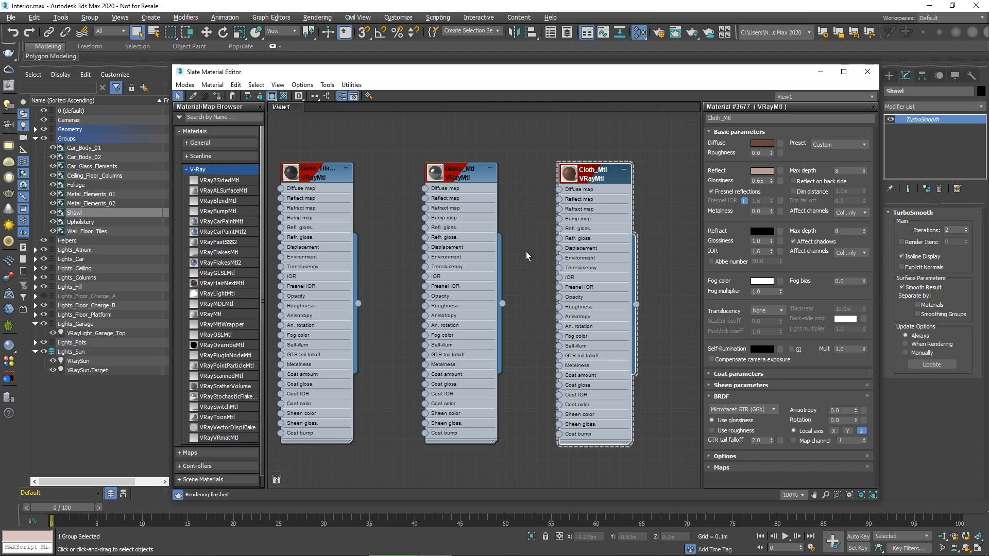
Set the sheen color of Cloth_Mtl to a light tan of about RGB 148, 110, 89.
left_click(744, 385)
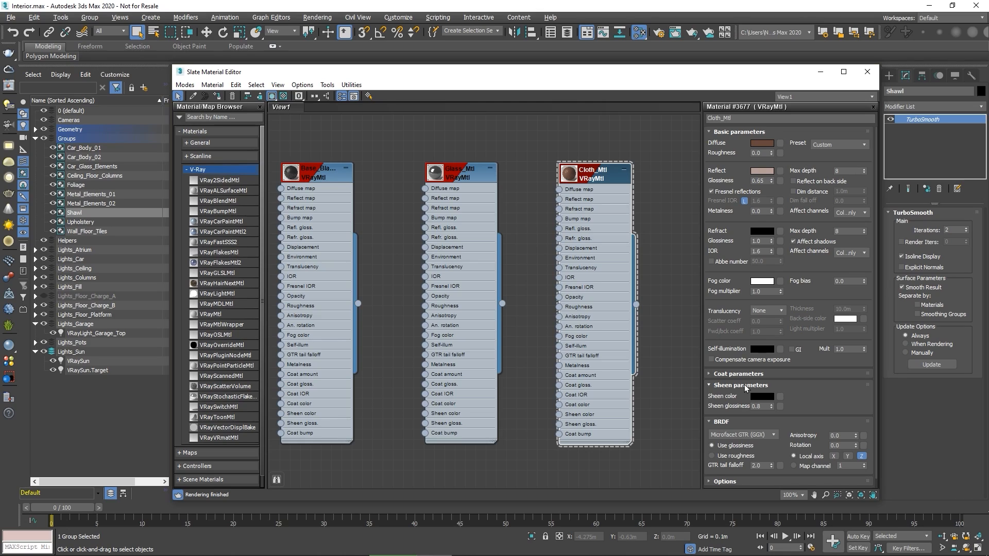
left_click(761, 396)
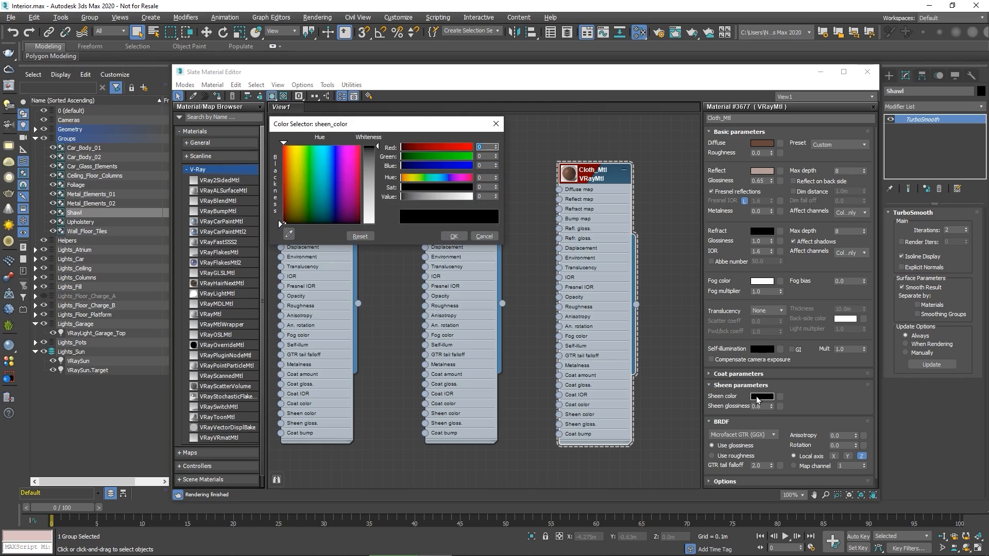
left_click(289, 197)
left_click(367, 174)
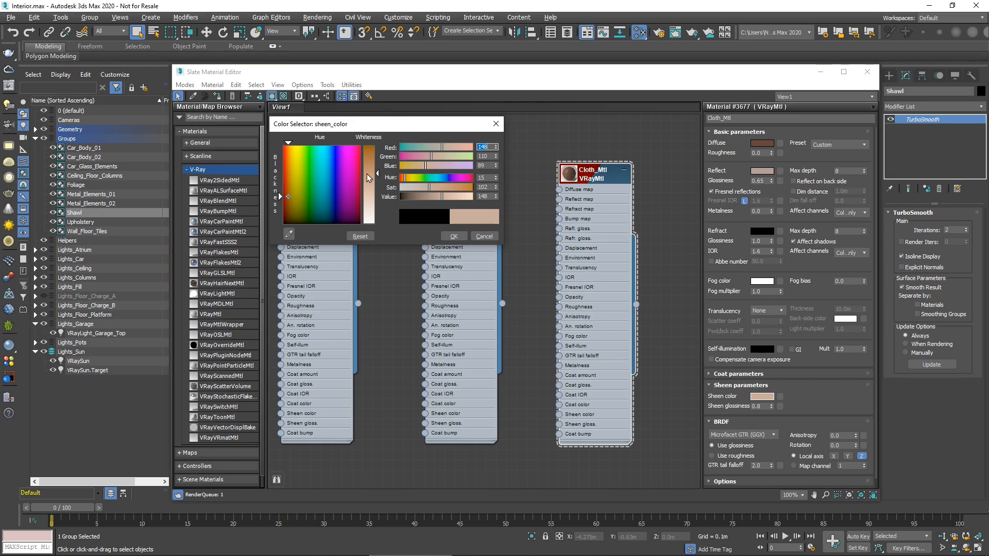
left_click(451, 236)
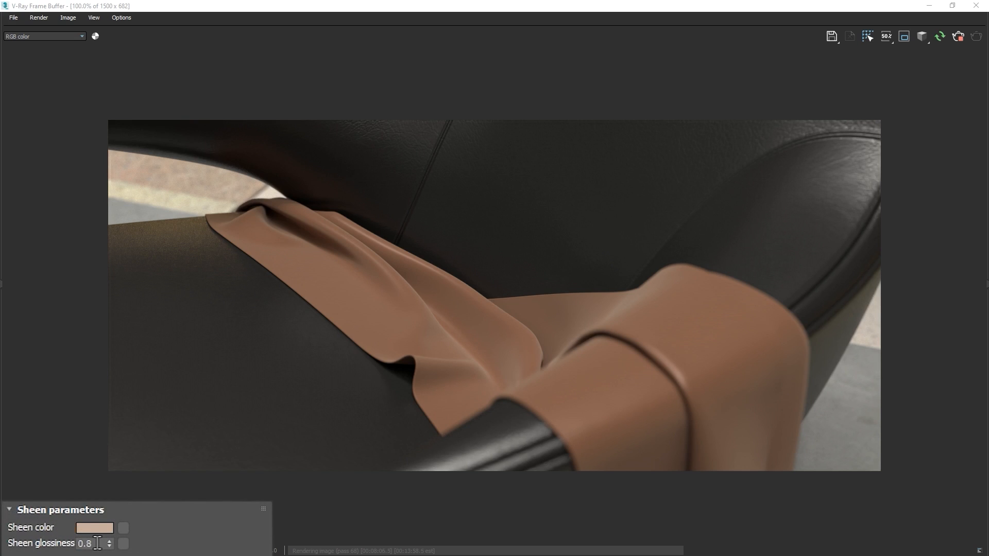
Set the sheen glossiness of Cloth_Mtl to 0.3 and close the material editor.
double_click(97, 544)
left_click_drag(96, 543, 65, 544)
type("0.3")
key("Return")
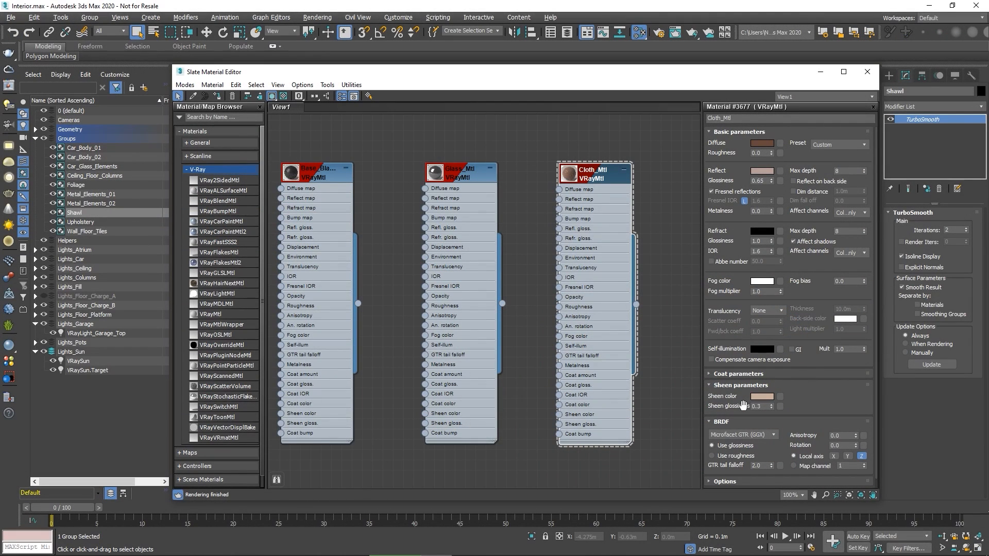
left_click(867, 75)
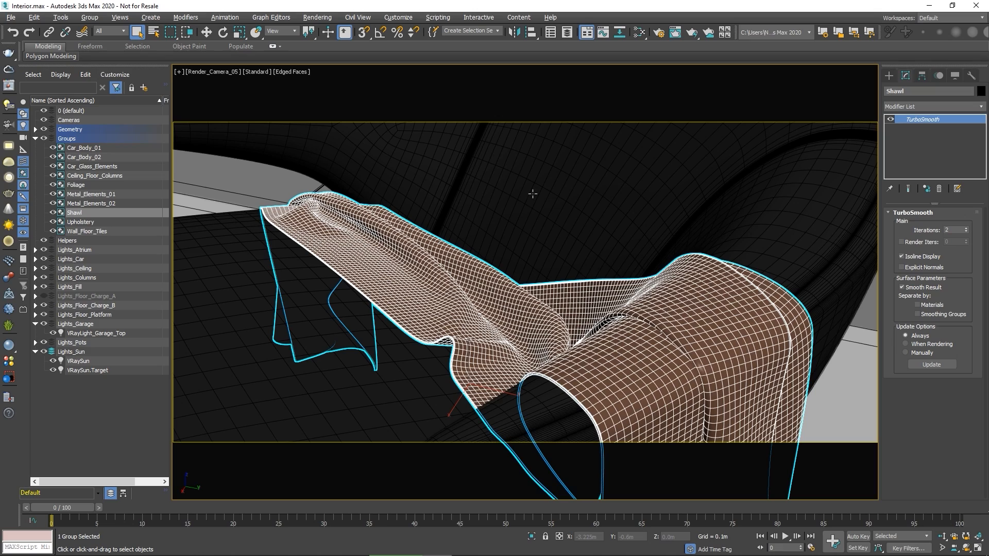
Switch the viewport to Render_Camera_06, render the whole interior and stop the rendering.
key("c")
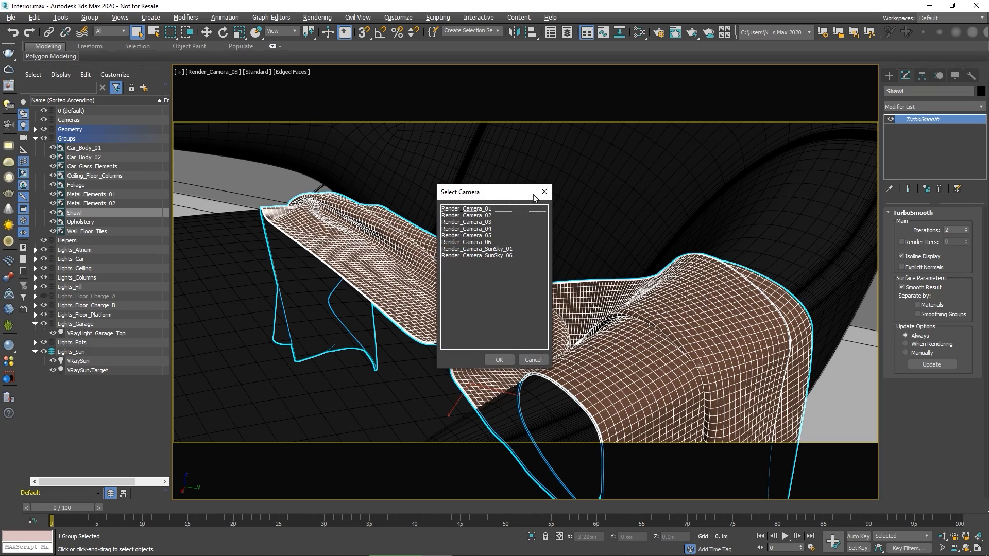
left_click(490, 242)
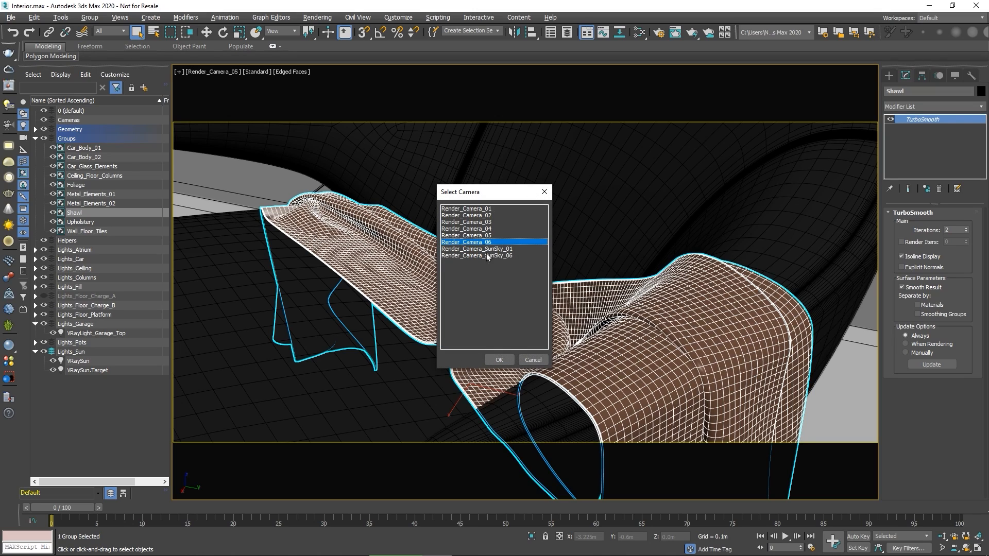
left_click(499, 360)
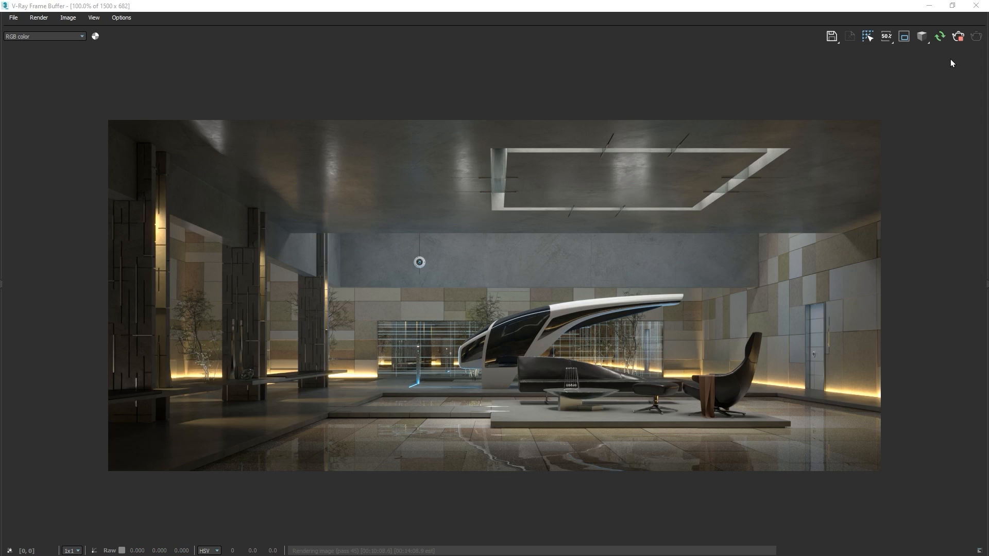
left_click(958, 36)
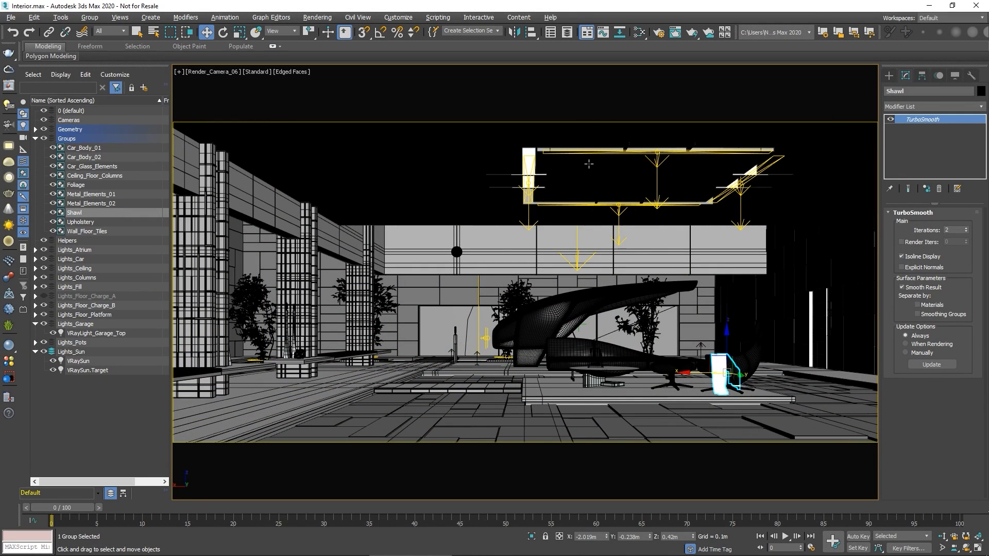
Change the denoising engine of the VRayDenoiser render element to Default V-Ray denoiser.
left_click(660, 33)
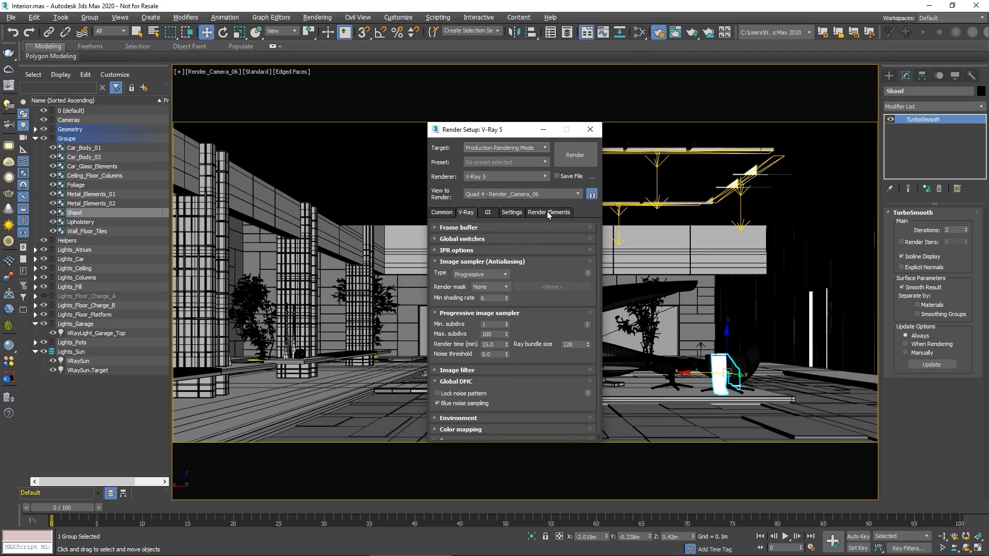
left_click(547, 212)
left_click_drag(600, 280, 596, 377)
left_click(570, 378)
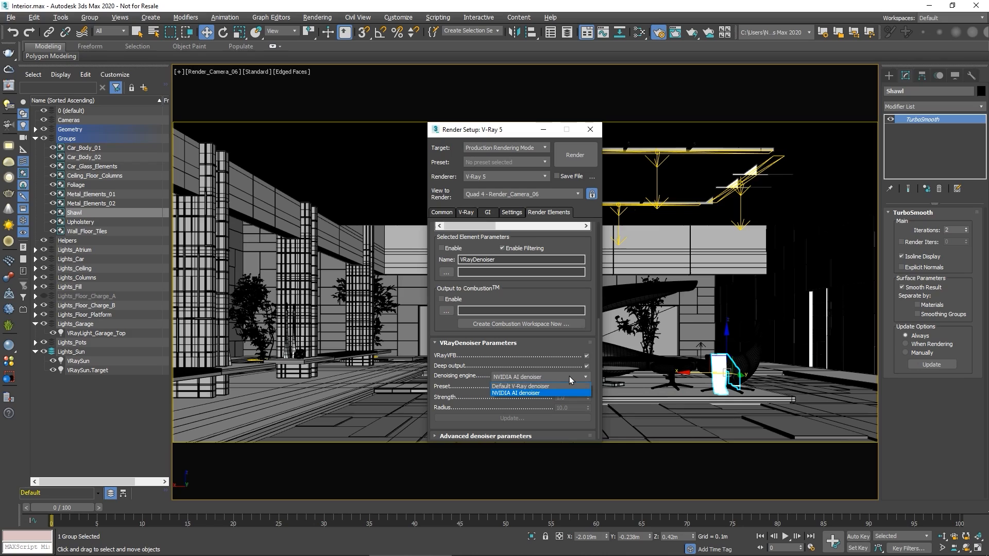
left_click(568, 386)
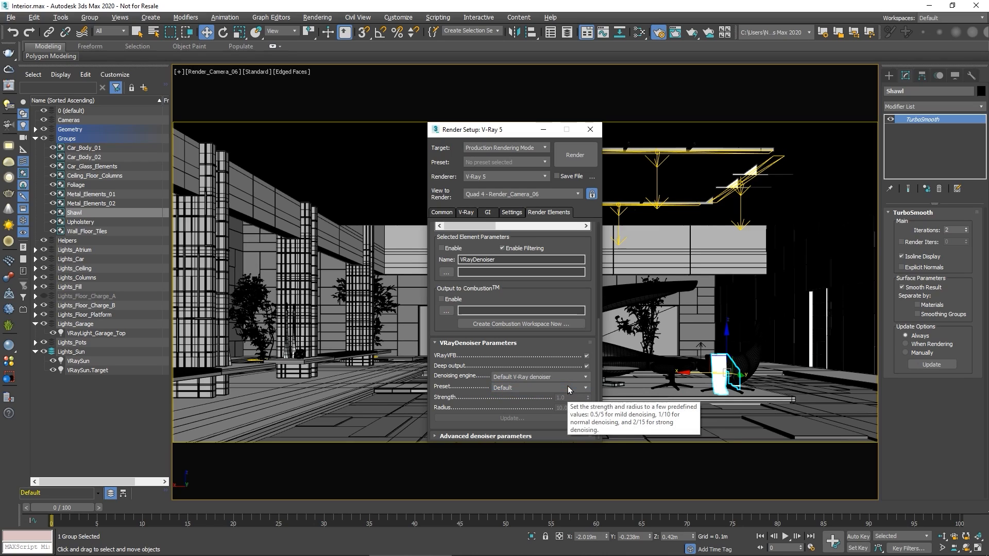
Add a VRayBackToBeauty render element to the render setup and review its parameters, including the Denoise option.
left_click_drag(599, 409, 611, 260)
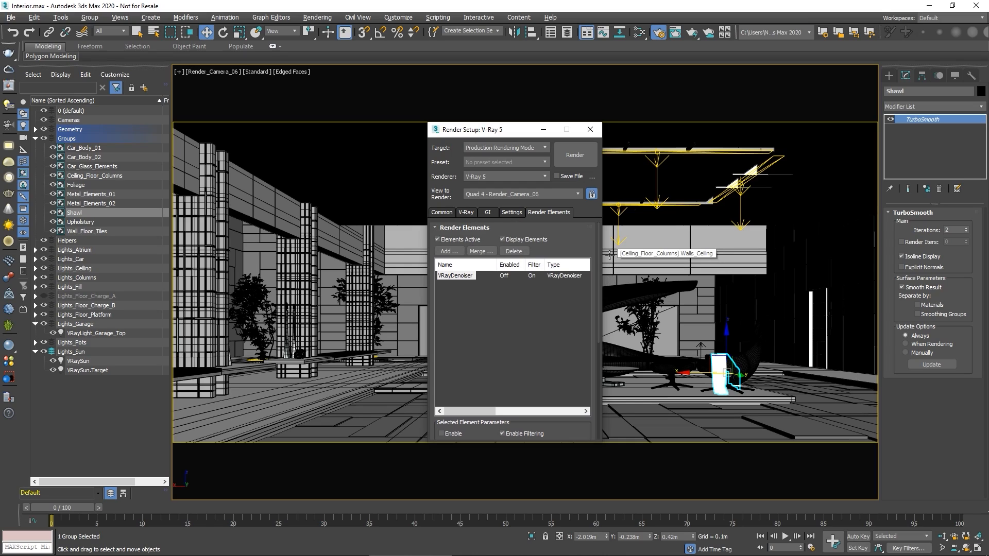
left_click(448, 251)
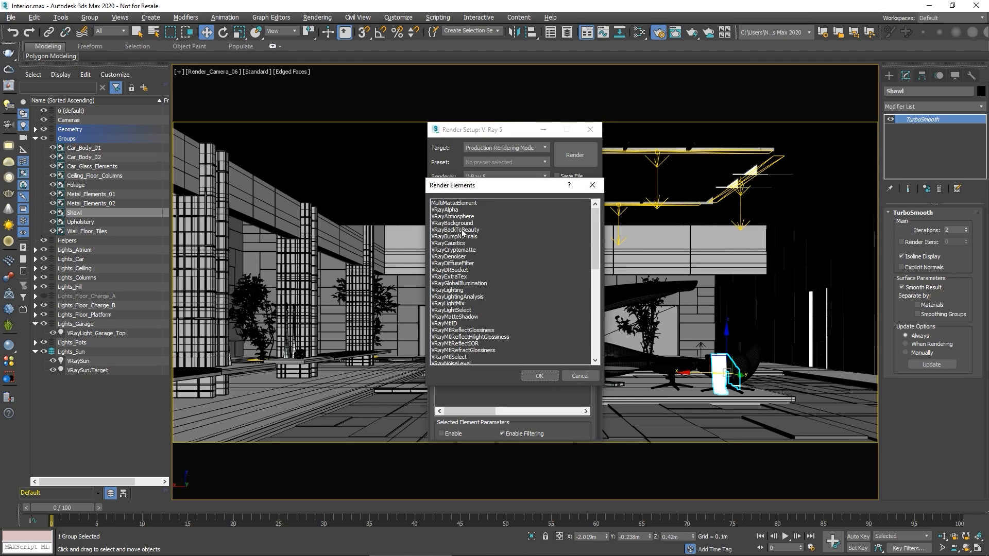
left_click(463, 231)
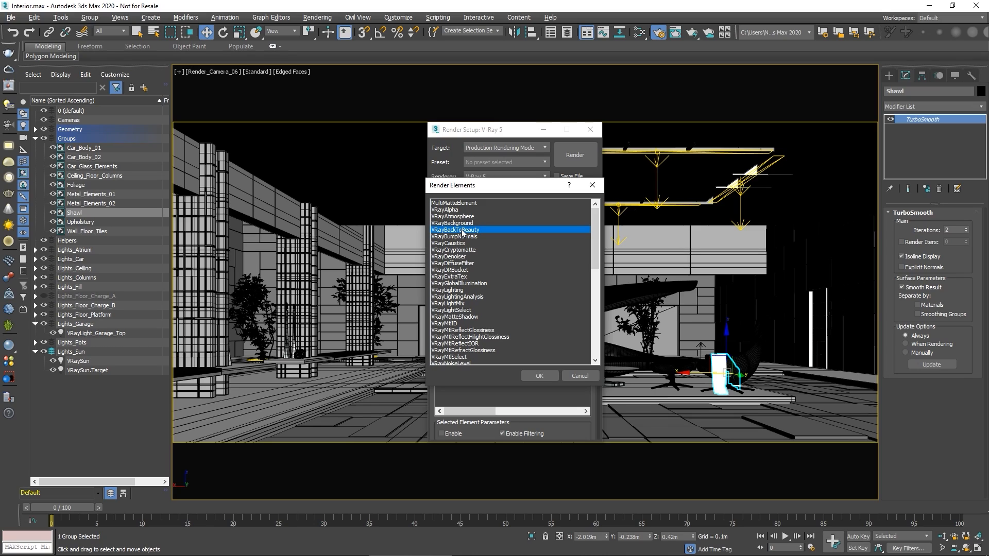
left_click(535, 375)
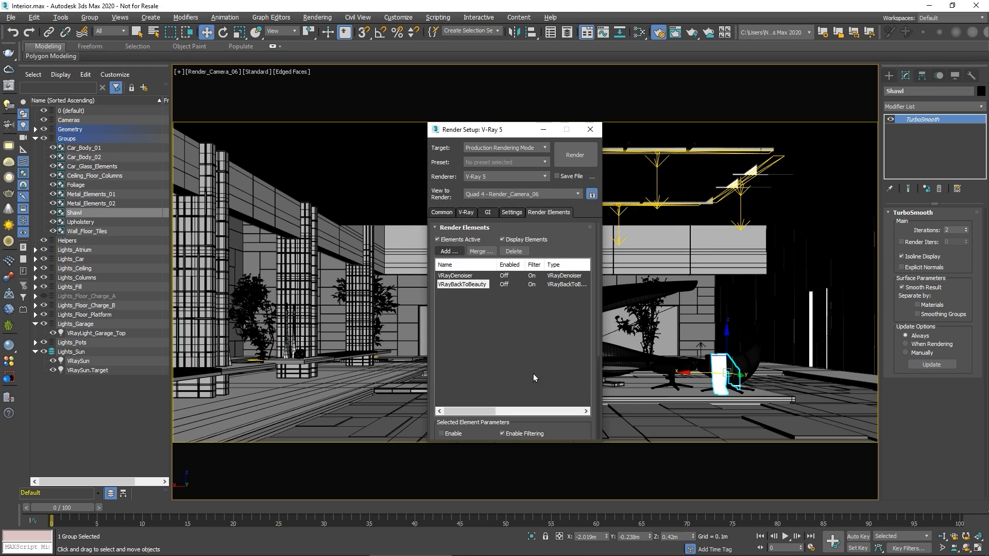
left_click_drag(599, 348, 599, 432)
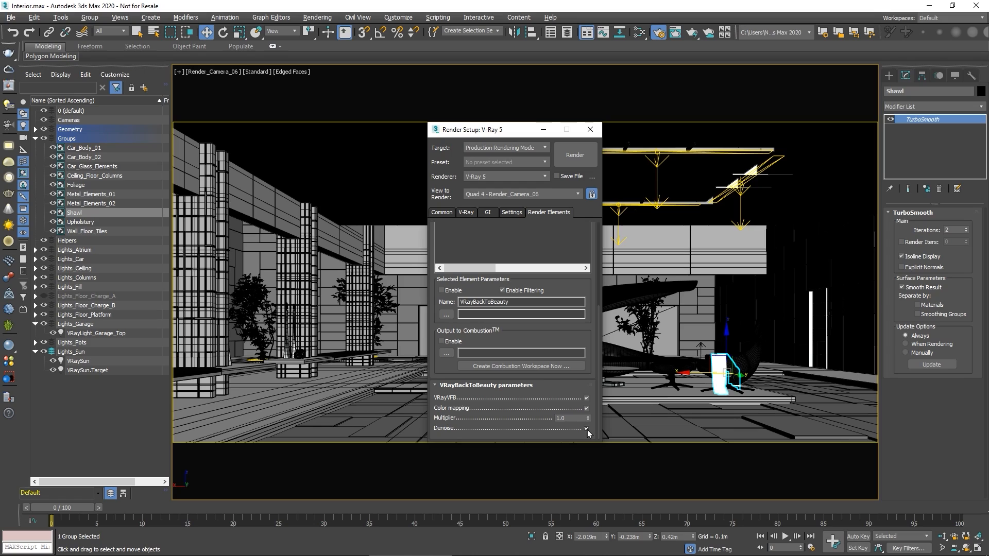
left_click_drag(598, 391, 607, 304)
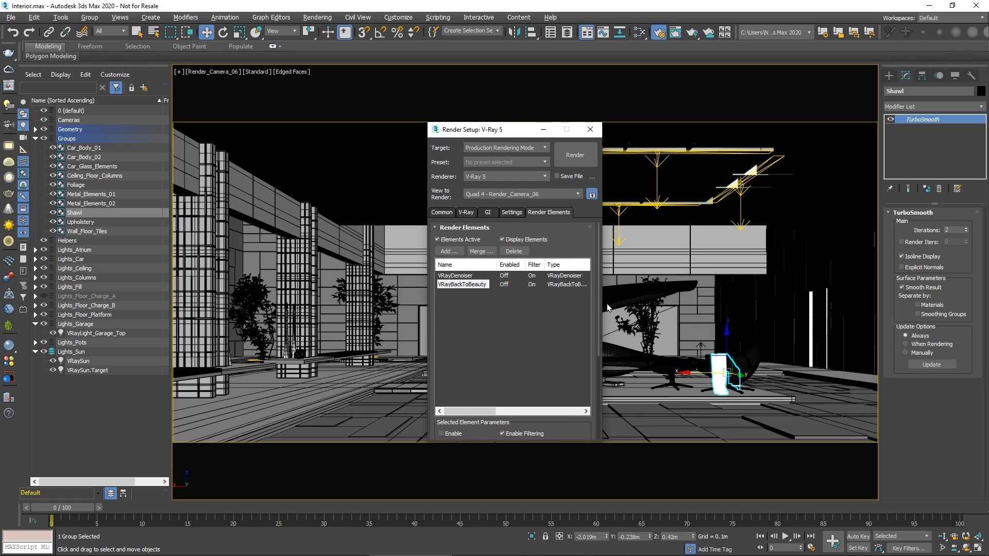
Add a VRayLightMix render element and set it to group the lights by Layers.
left_click(448, 252)
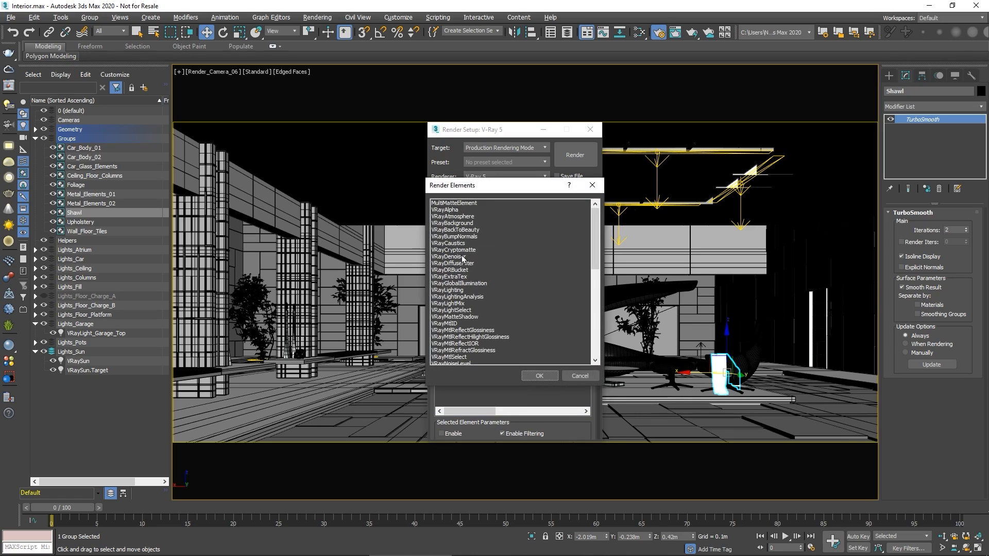
left_click(452, 304)
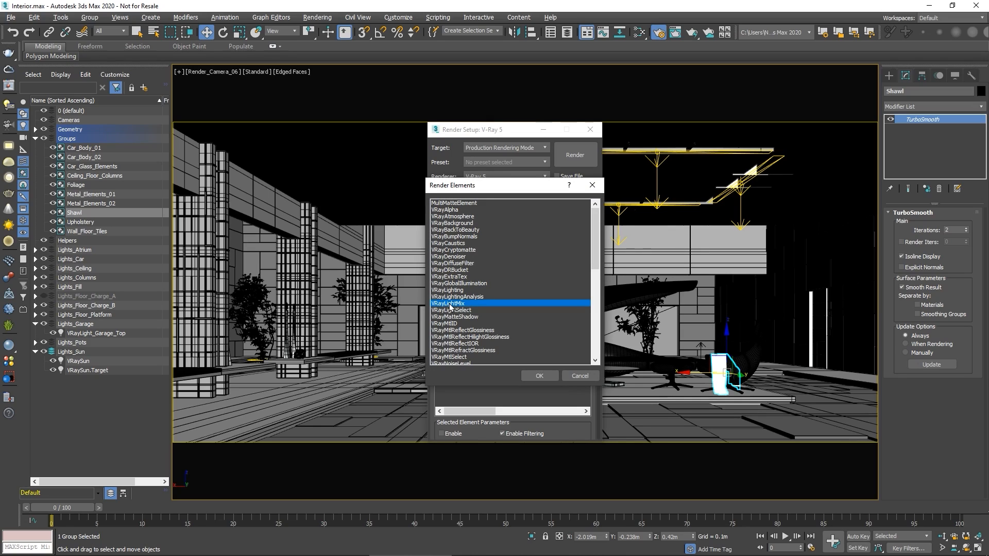
left_click(537, 377)
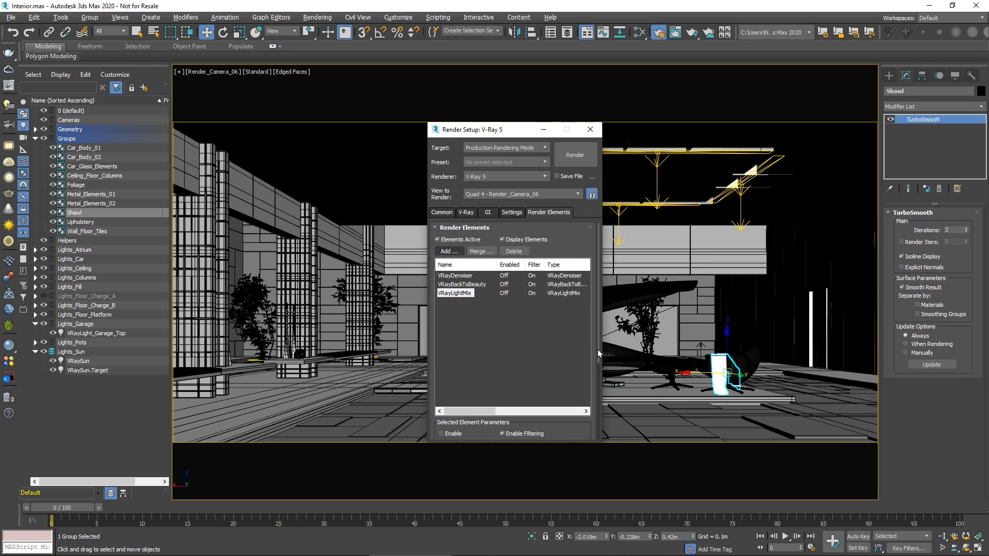
left_click_drag(598, 350, 601, 425)
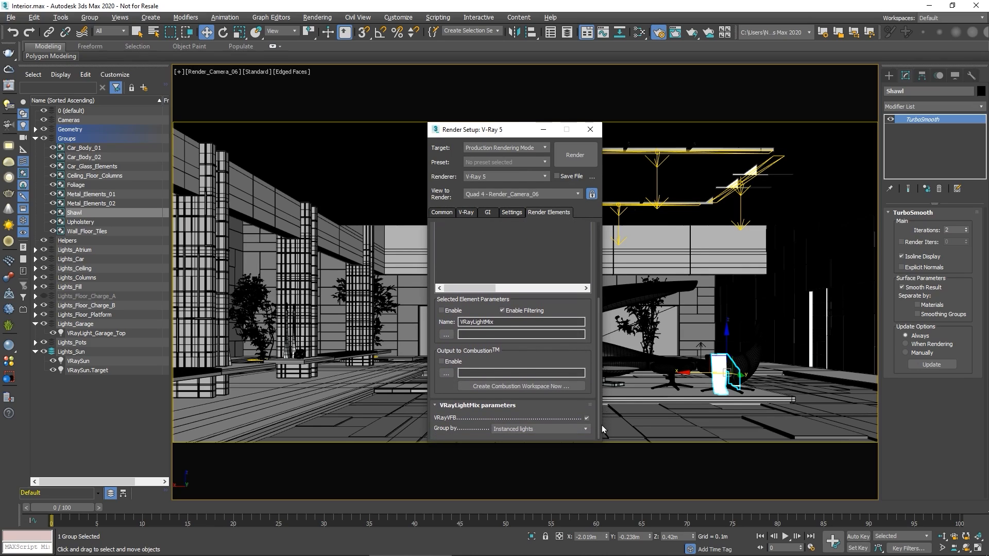
left_click(586, 429)
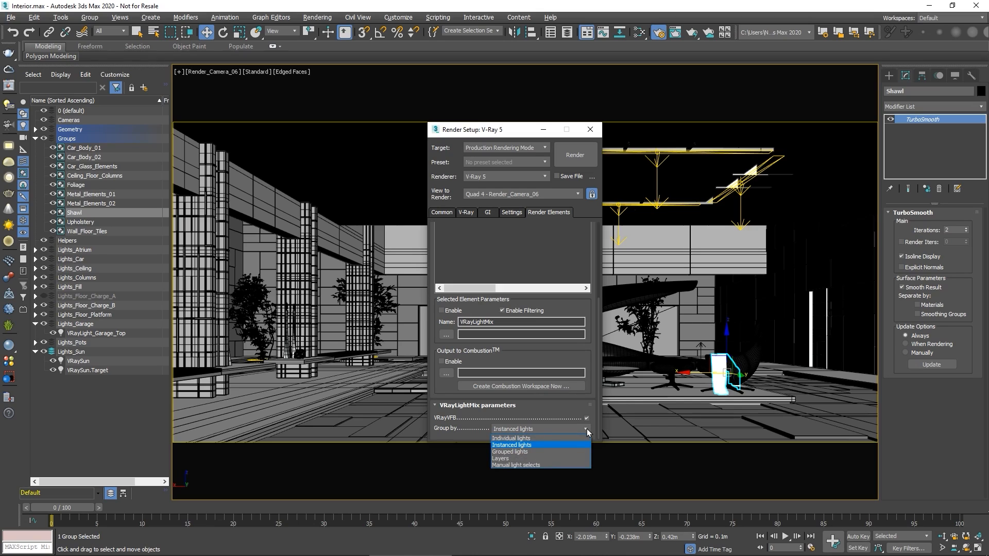
left_click(567, 459)
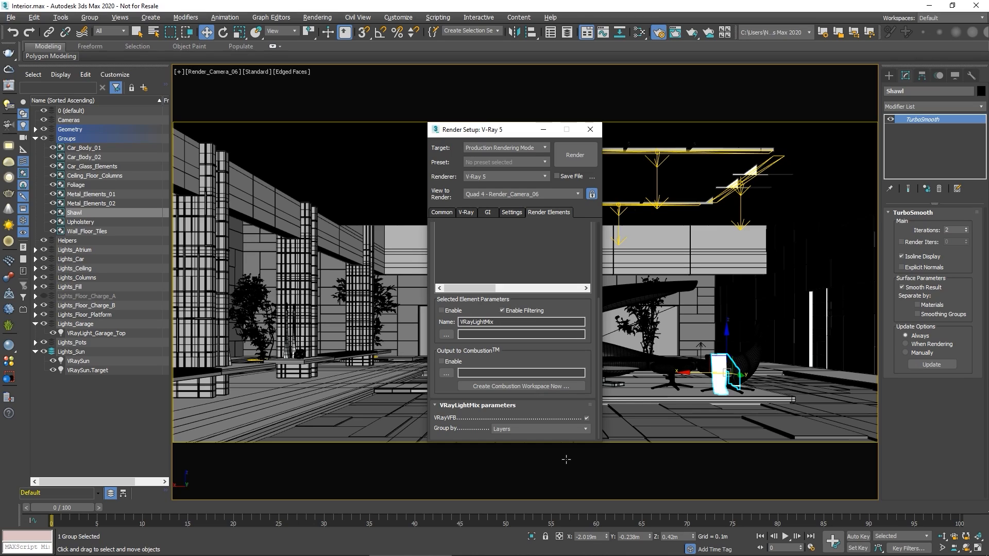
Set the V-Ray image sampler type to Bucket, adjust its noise threshold and render the camera view.
left_click(466, 213)
left_click(480, 274)
left_click(497, 287)
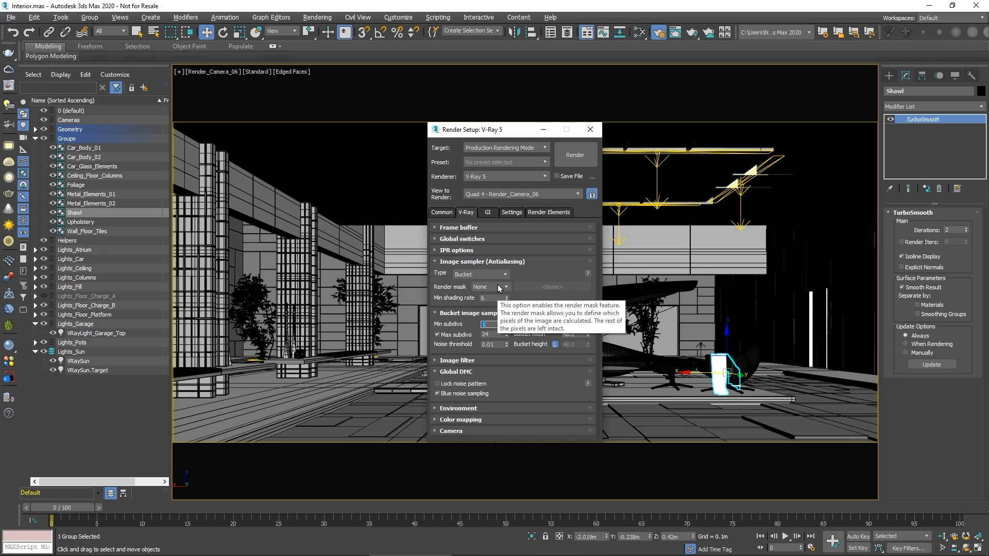
left_click(494, 345)
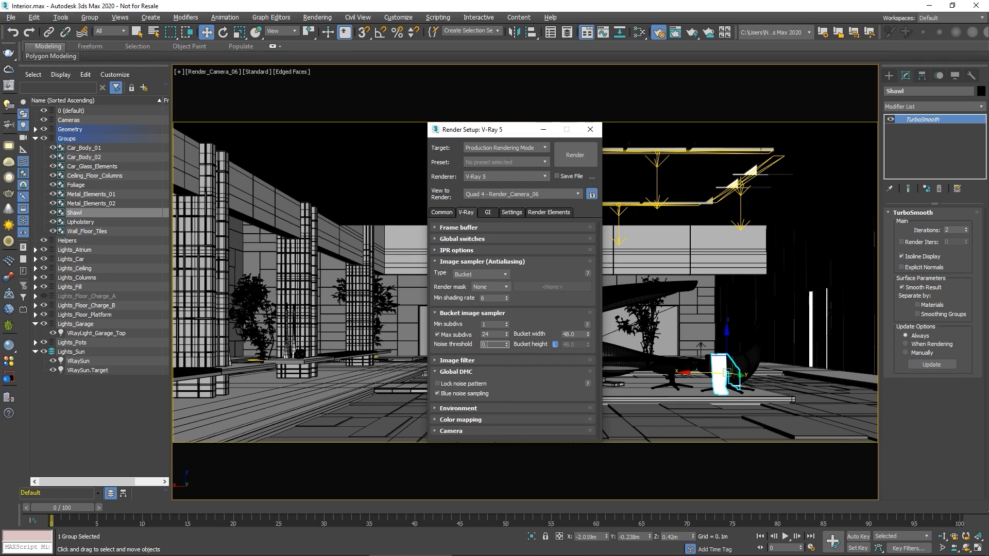
type("0.")
left_click(572, 157)
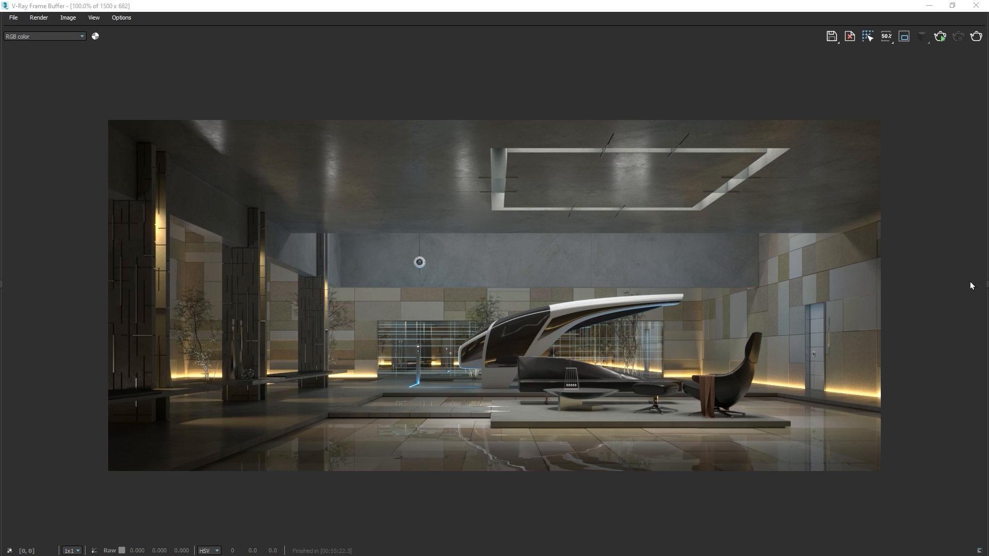
Open the frame buffer's Source: LightMix layer, disable all light groups and enable only Self Illumination.
left_click(987, 284)
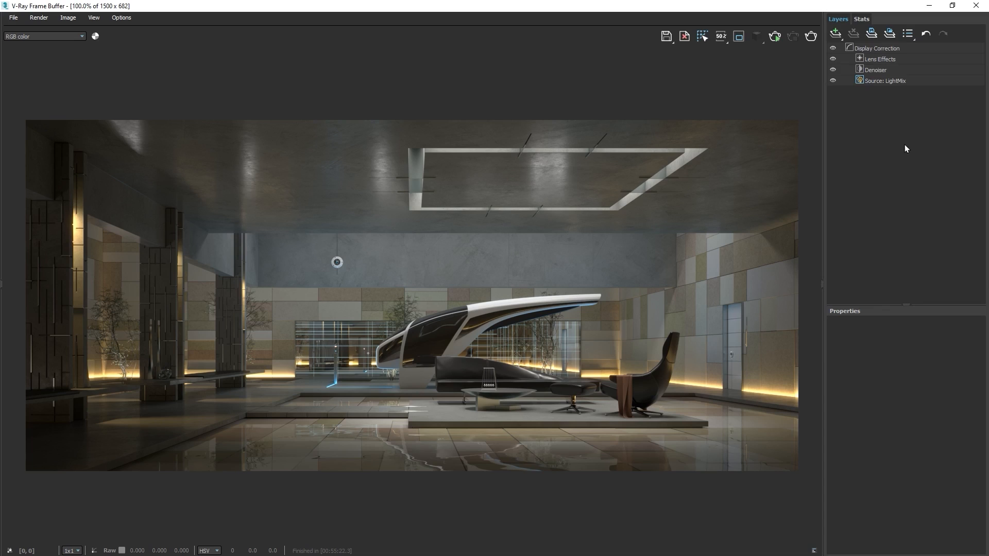
left_click(898, 80)
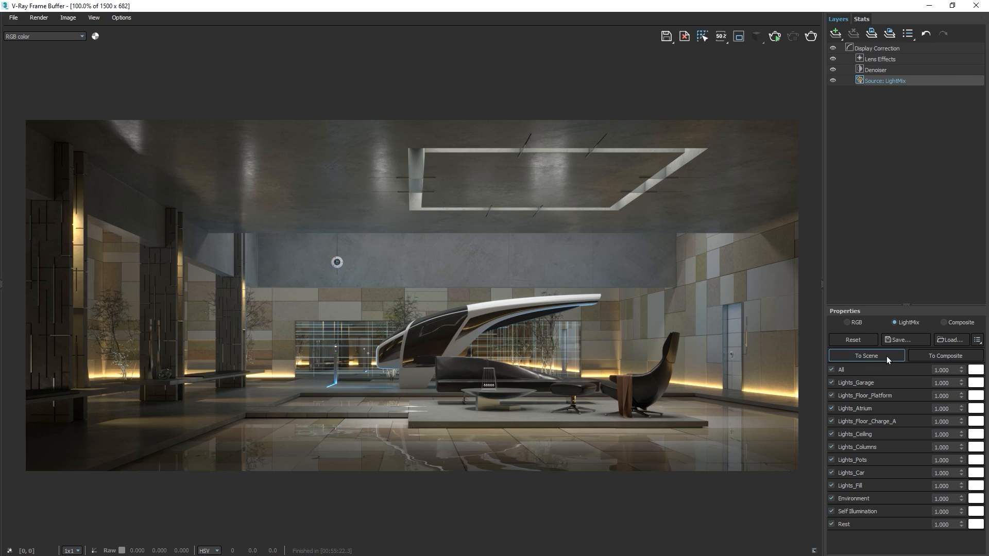
left_click(832, 369)
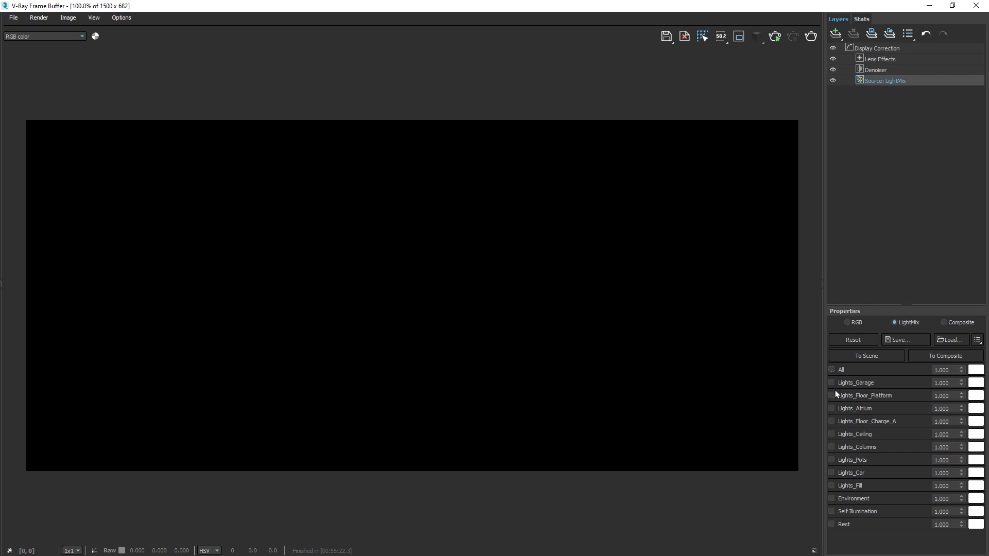
left_click(832, 511)
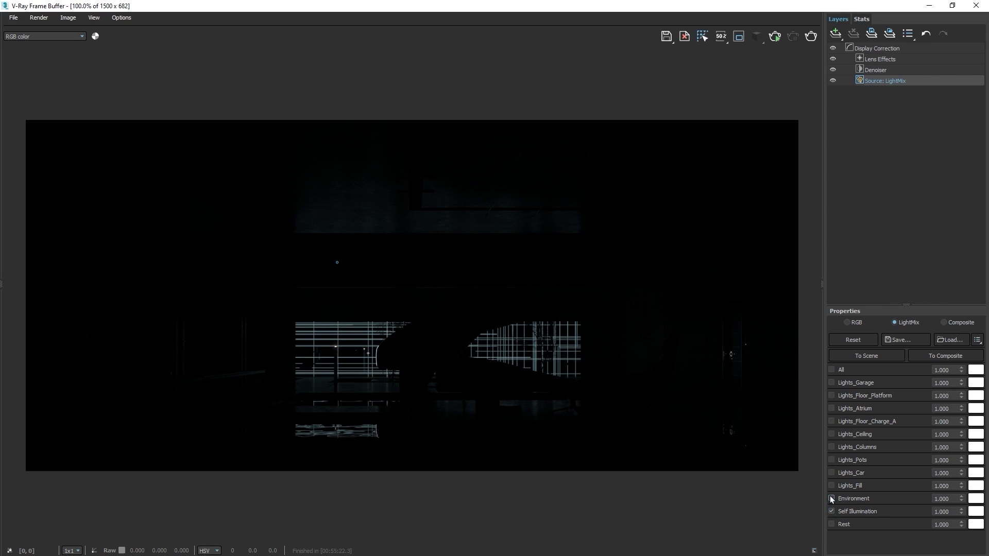
Enable Lights_Car in the light mix and set its intensity to 4.
left_click(832, 473)
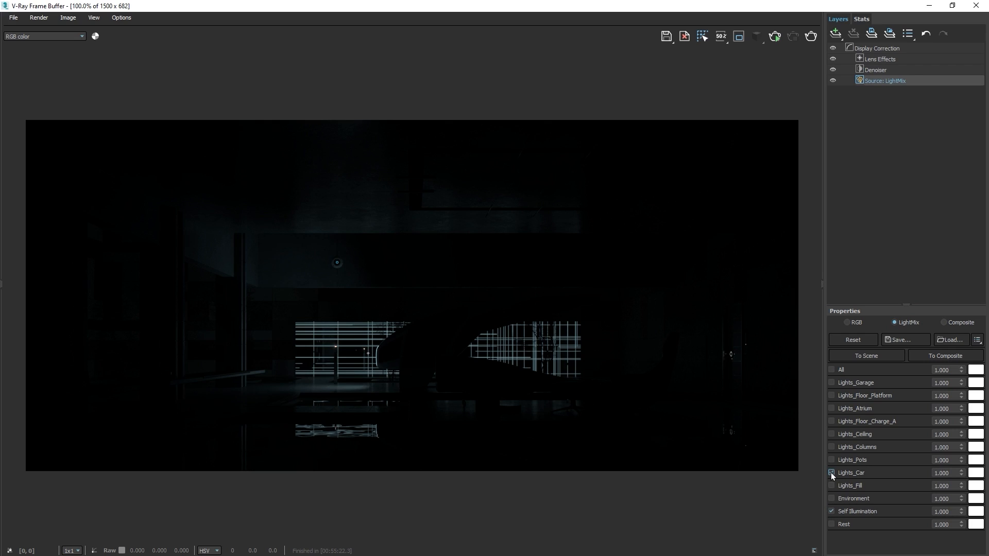
left_click_drag(949, 475, 921, 472)
type("4")
key("Return")
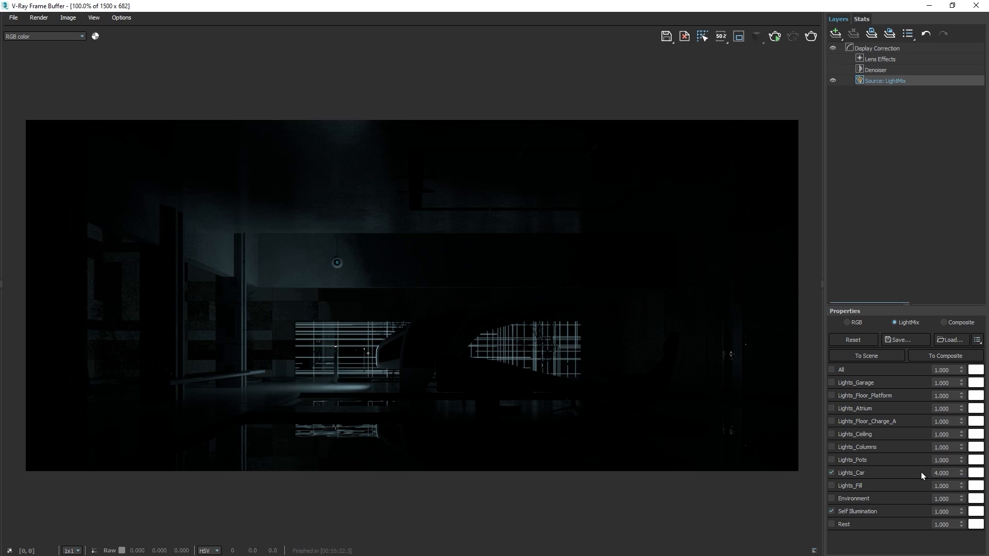
Enable Lights_Floor_Charge_A in the light mix and set its intensity to 2.
left_click(832, 422)
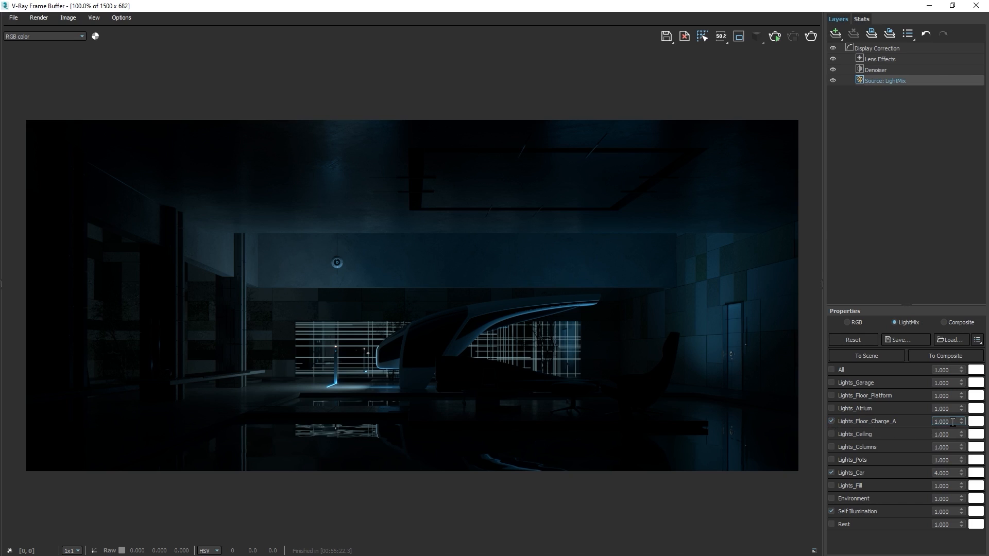
left_click_drag(953, 422, 923, 421)
type("2")
key("Return")
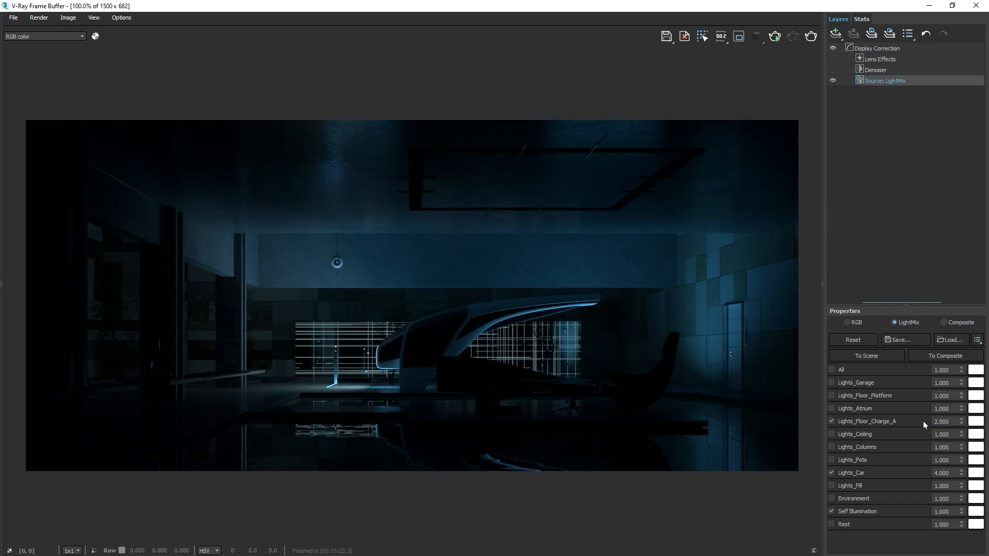
Enable Lights_Garage in the light mix and tint it light cyan, #8fffff.
left_click(831, 383)
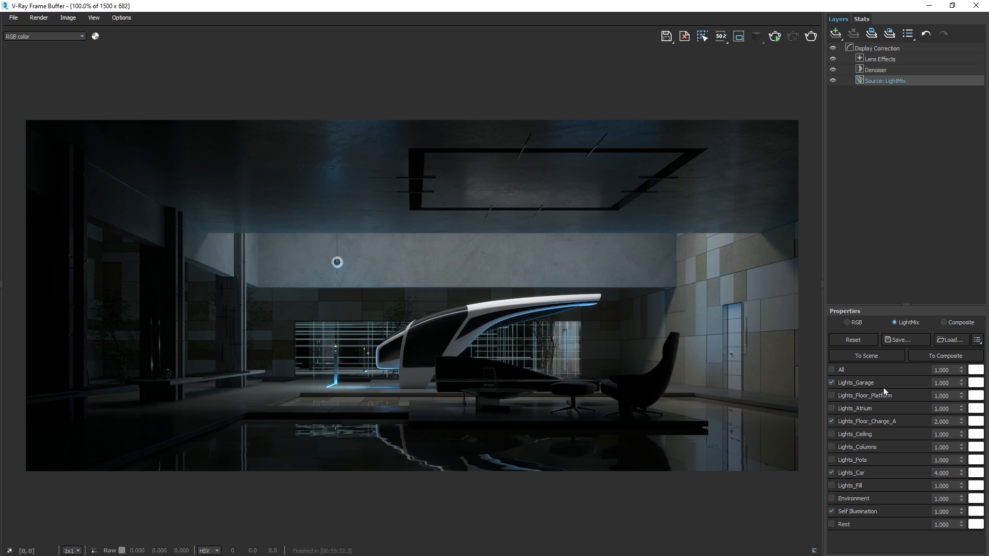
left_click(973, 385)
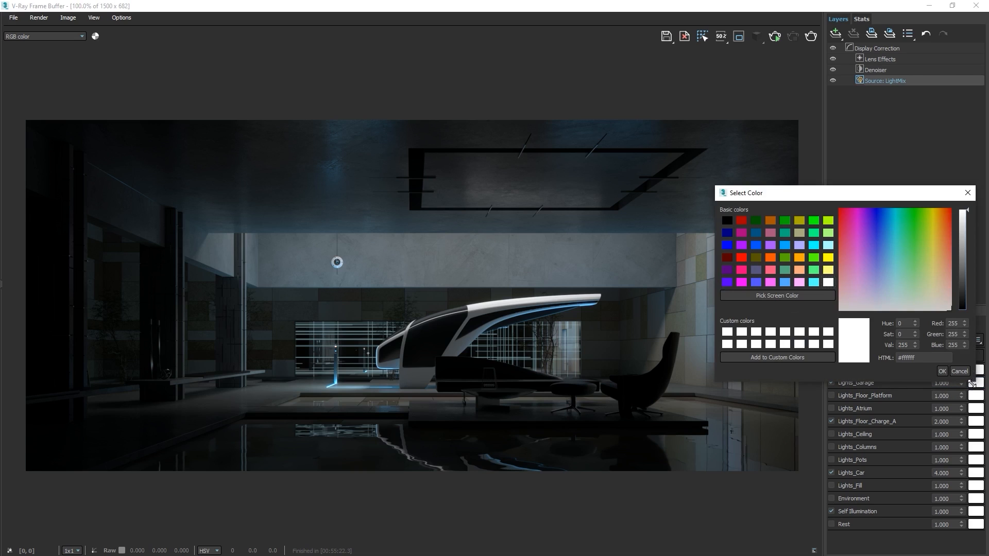
left_click(846, 217)
left_click_drag(848, 218, 896, 267)
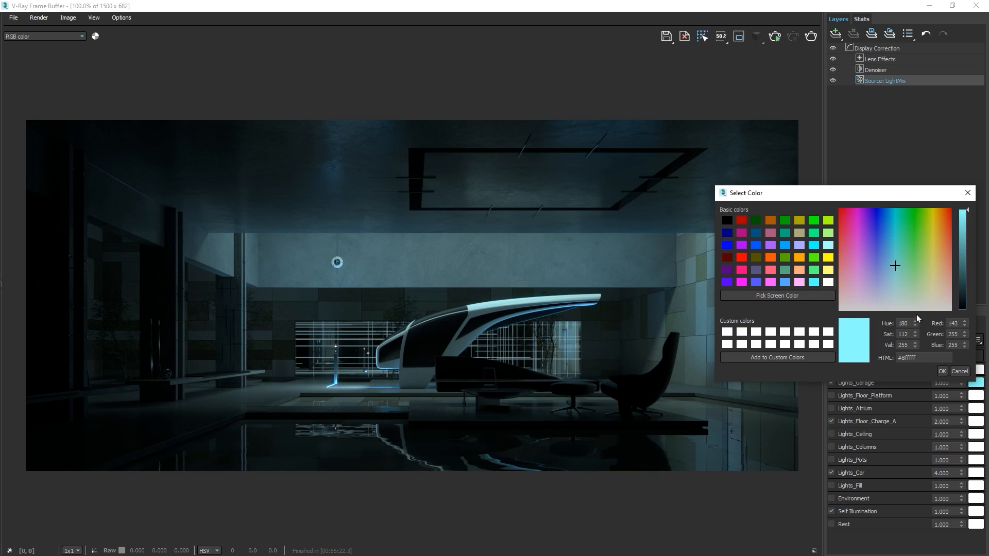
left_click(942, 371)
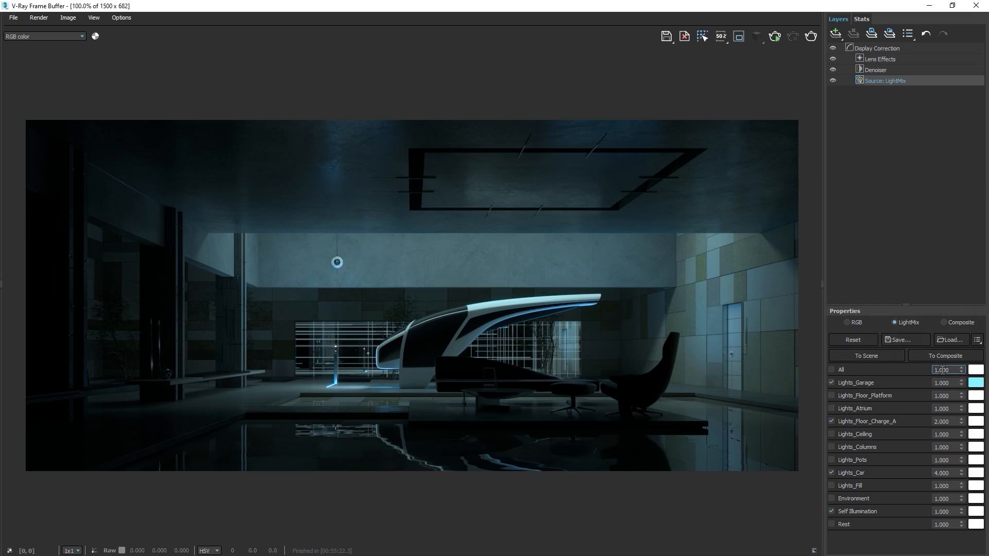
Enable Lights_Columns in the light mix and set its intensity to 2.
left_click(832, 447)
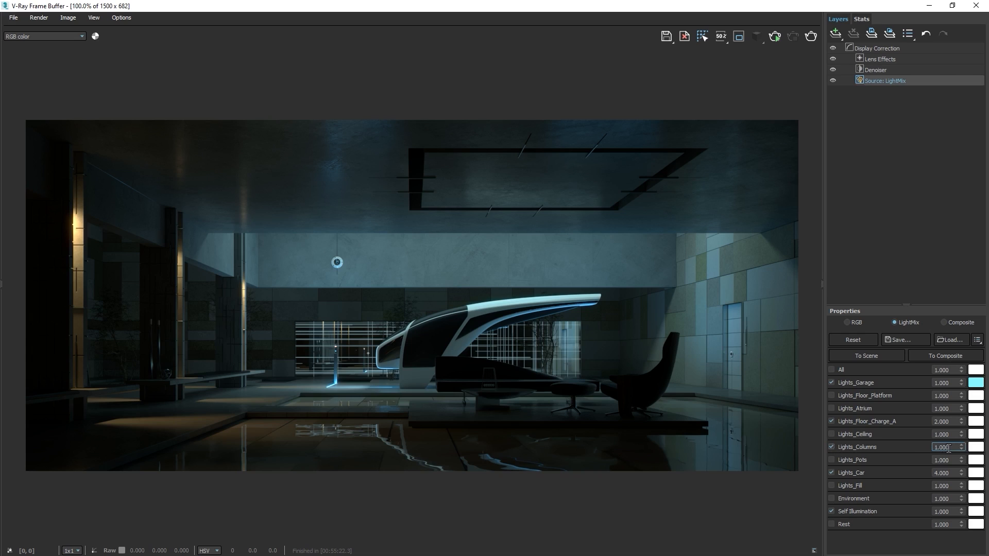
left_click_drag(954, 447, 920, 446)
type("2")
key("Return")
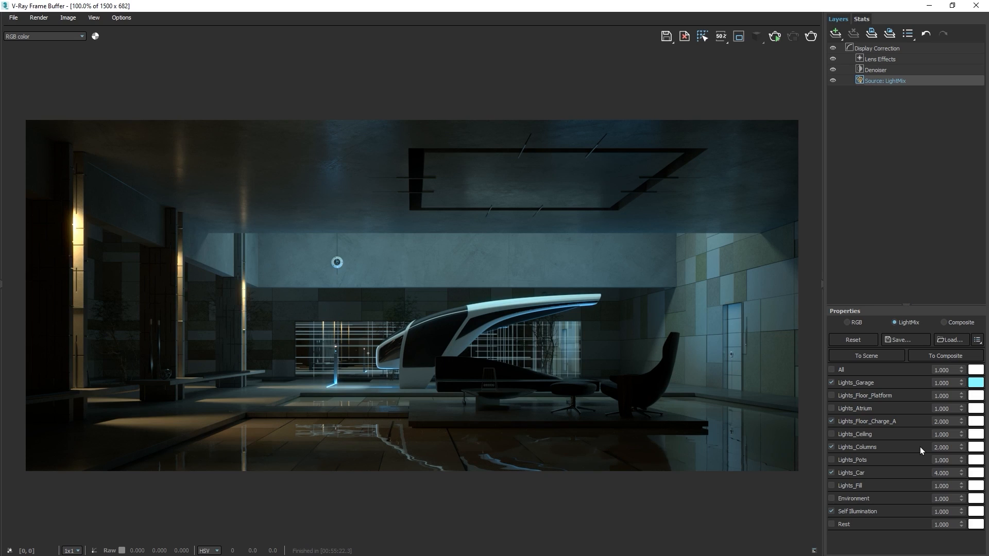
Enable Lights_Fill in the light mix and set its intensity to 10.
left_click(832, 486)
double_click(923, 486)
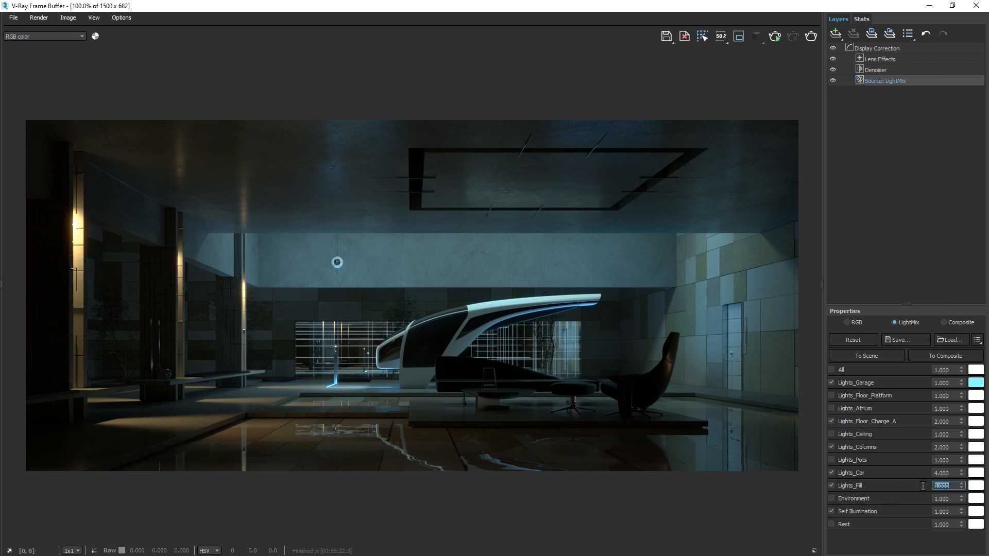
type("10")
key("Return")
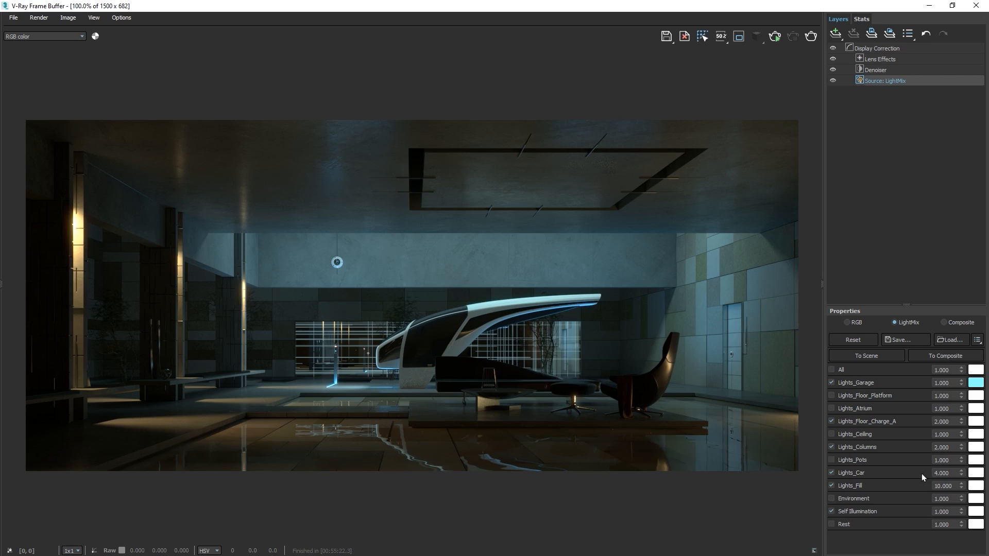
Save the current light mix as a preset named LightMix_Preset_01 in the Presets folder.
left_click(903, 340)
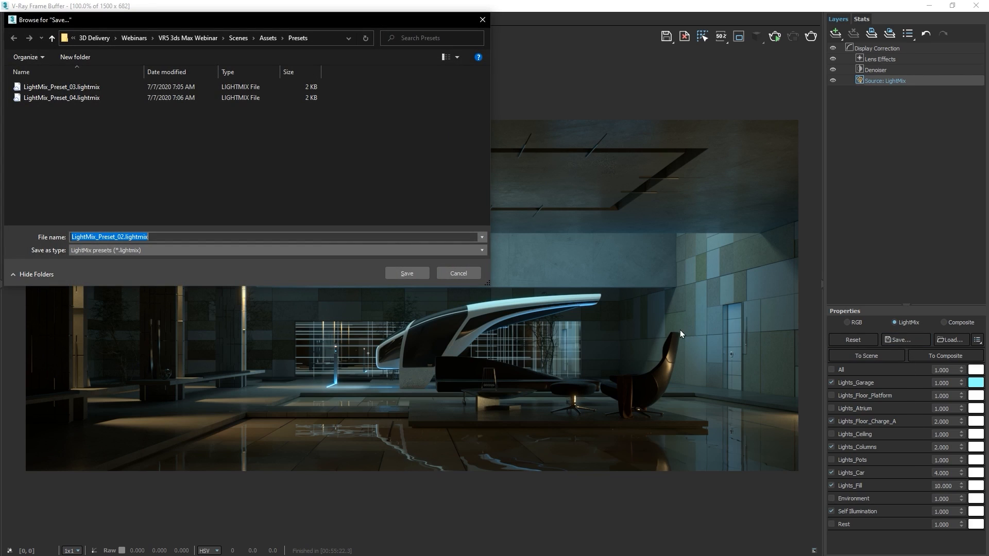
type("L")
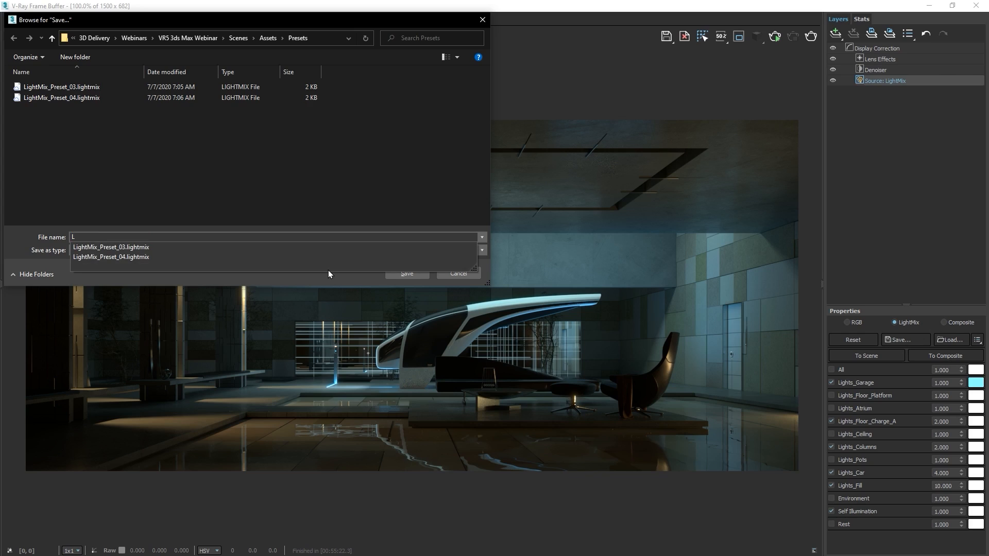
type("ightMix_Preset_01")
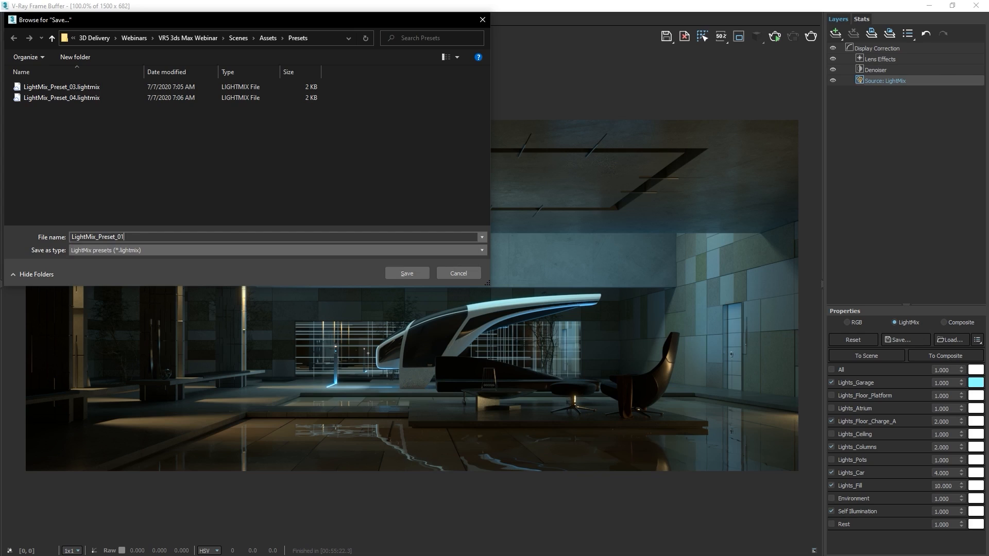
left_click(407, 274)
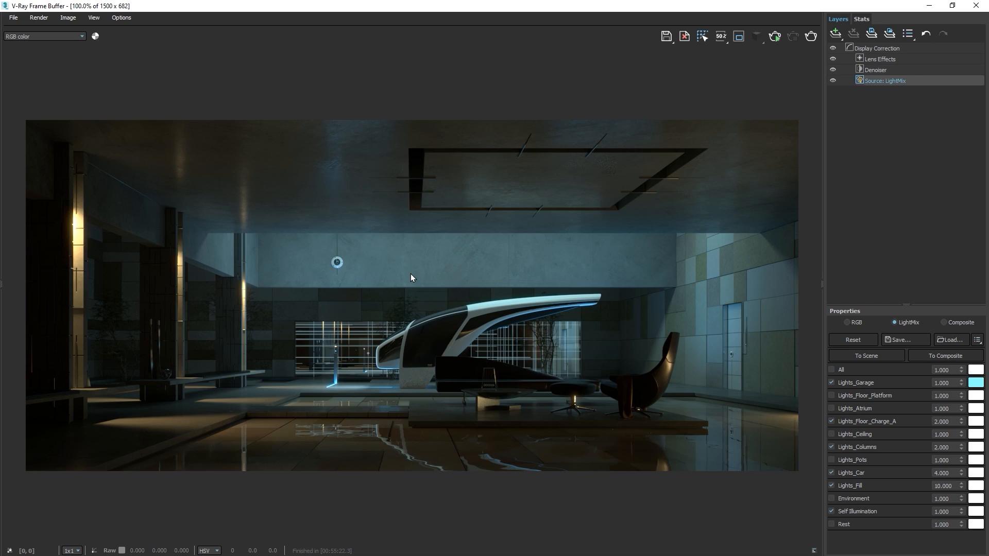
Enable Lights_Pots, Lights_Floor_Platform and Lights_Ceiling in the light mix, with the Lights_Ceiling intensity at 3.
left_click(831, 459)
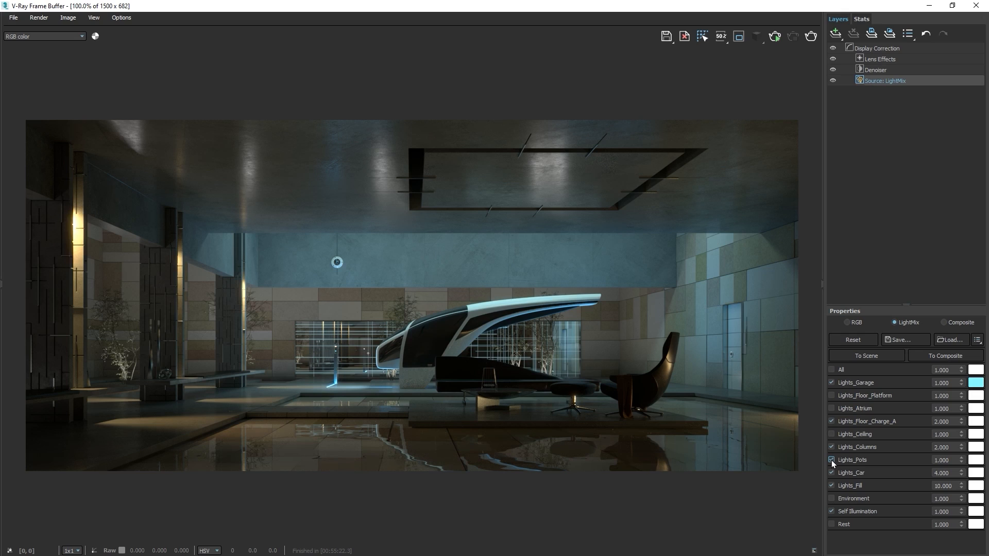
left_click(831, 395)
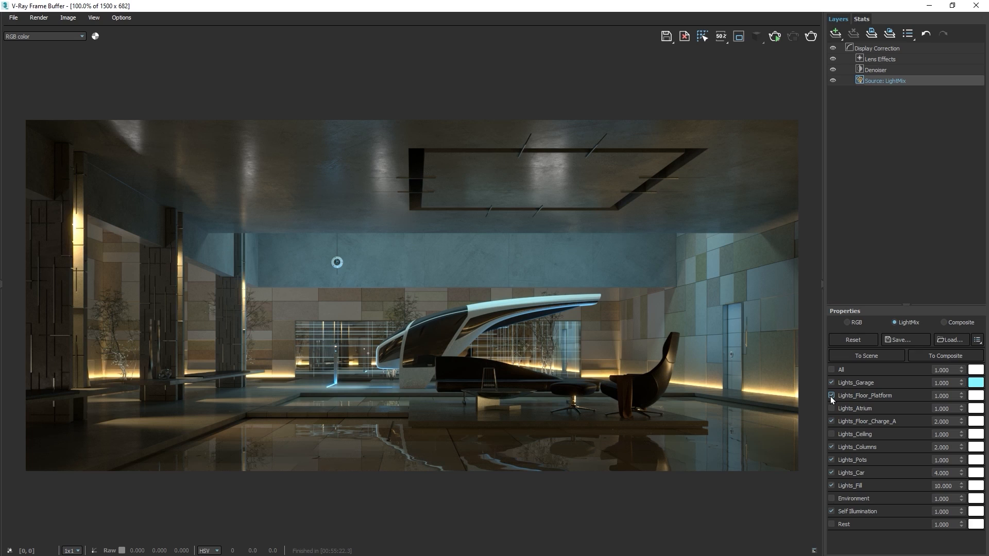
left_click(831, 434)
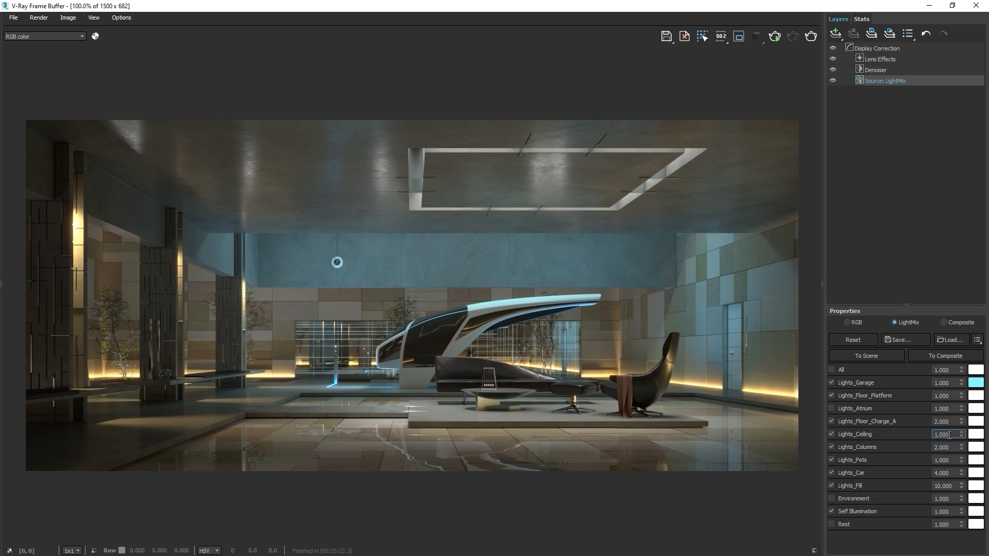
left_click_drag(952, 435, 931, 434)
type("3")
key("Return")
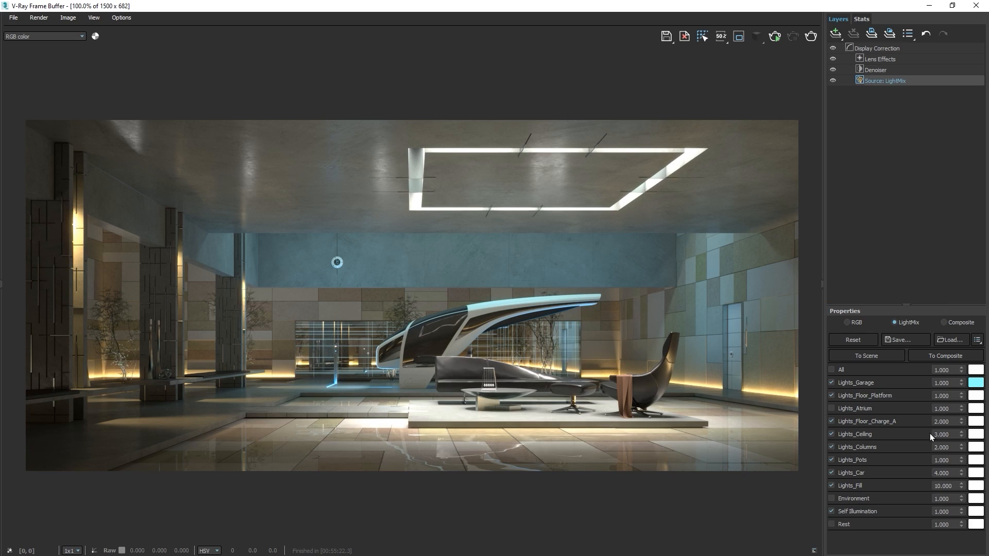
Tint the Lights_Ceiling light in the light mix a warm orange-yellow, #ffd98b.
left_click(830, 434, "ctrl")
left_click(975, 434)
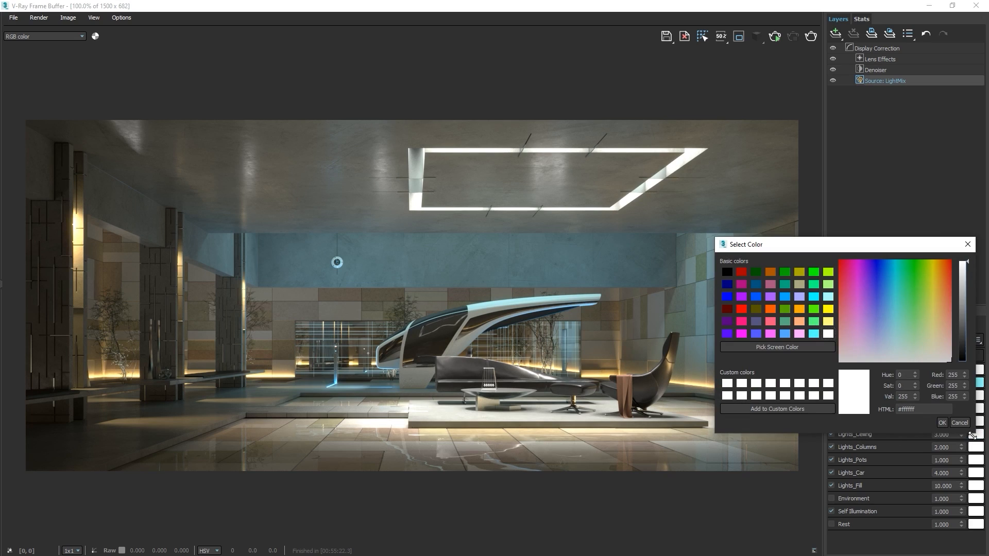
left_click_drag(842, 267, 940, 315)
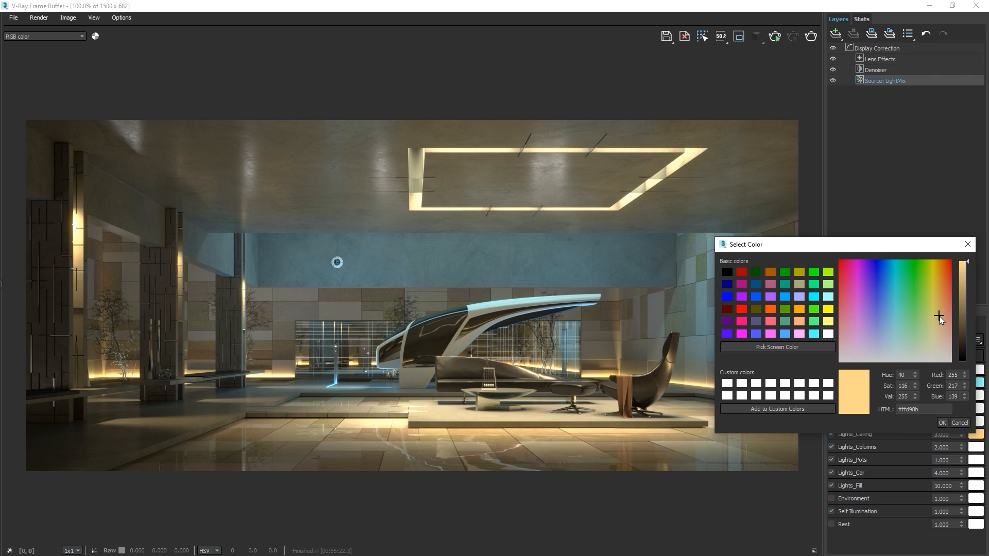
left_click(943, 423)
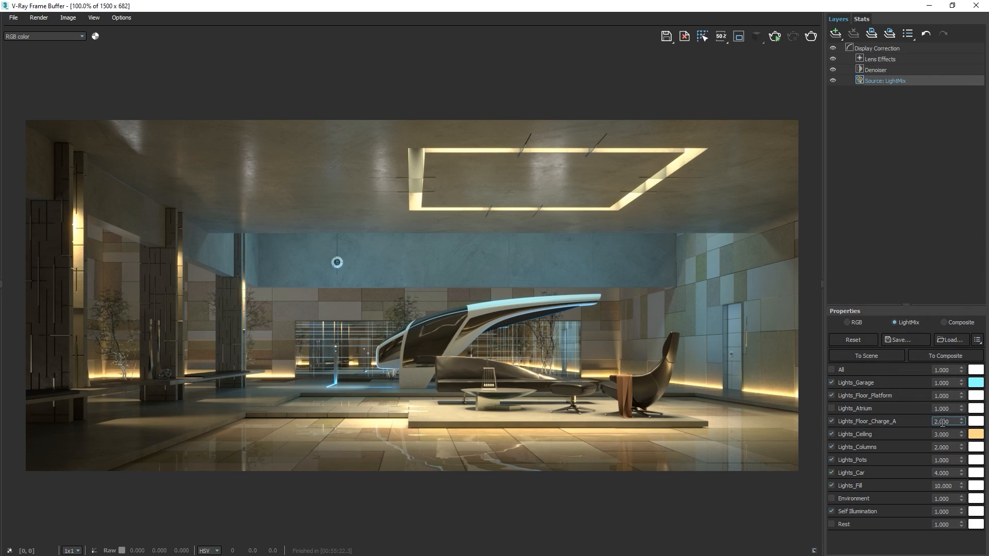
Save the current light mix in the Presets folder as LightMix_Preset_02.
left_click(908, 339)
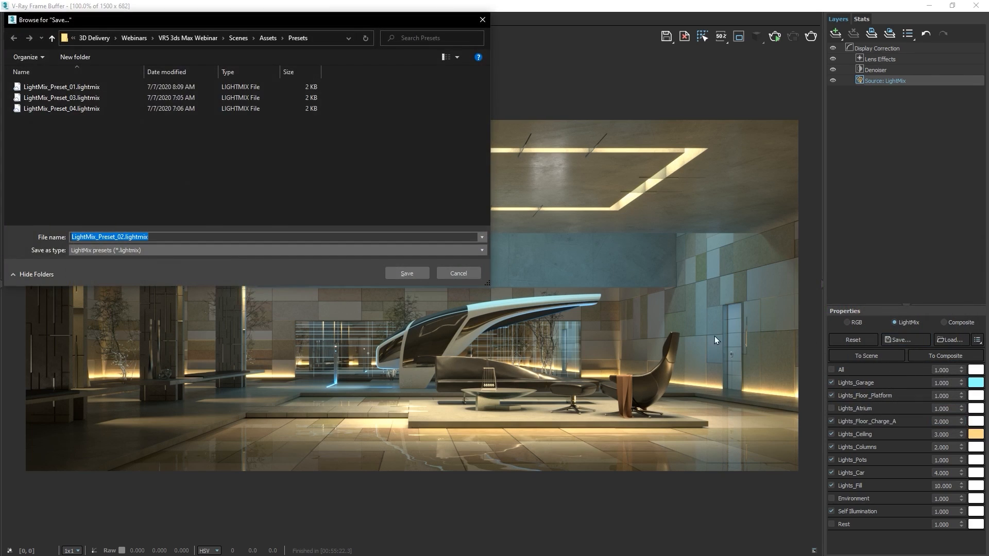
type("LightMi")
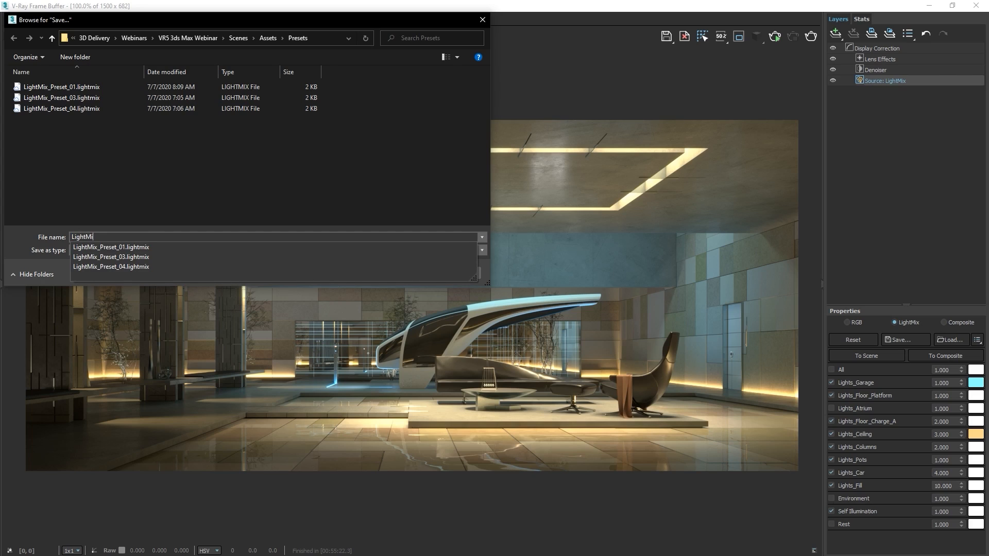
type("x_Preset_02")
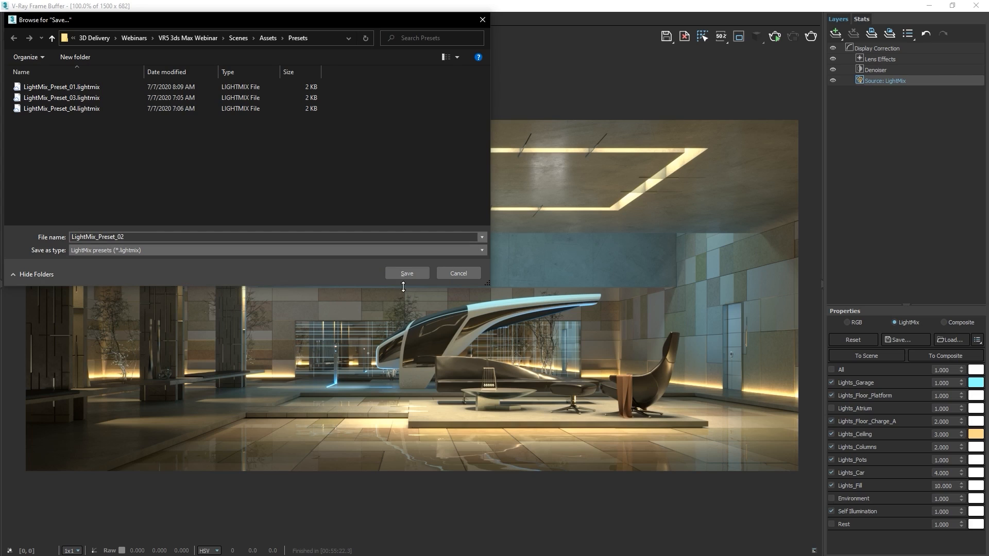
left_click(418, 277)
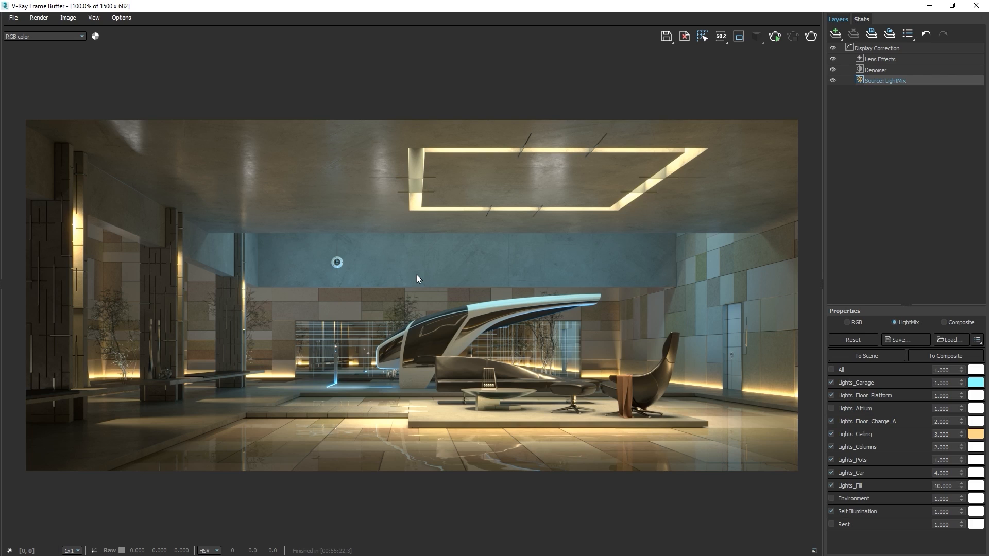
Load the LightMix_Preset_03.lightmix preset from the Presets folder into the light mix.
left_click(948, 340)
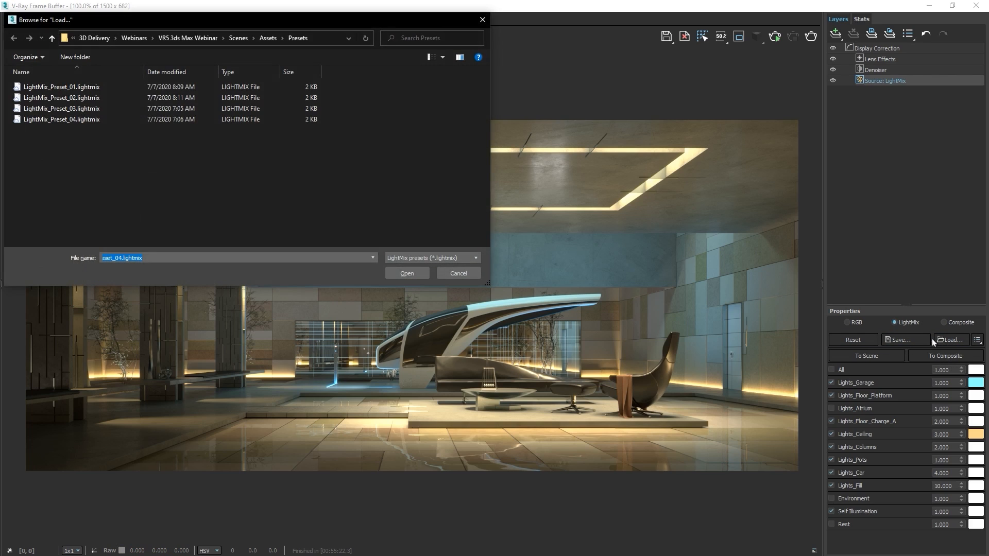
left_click(89, 108)
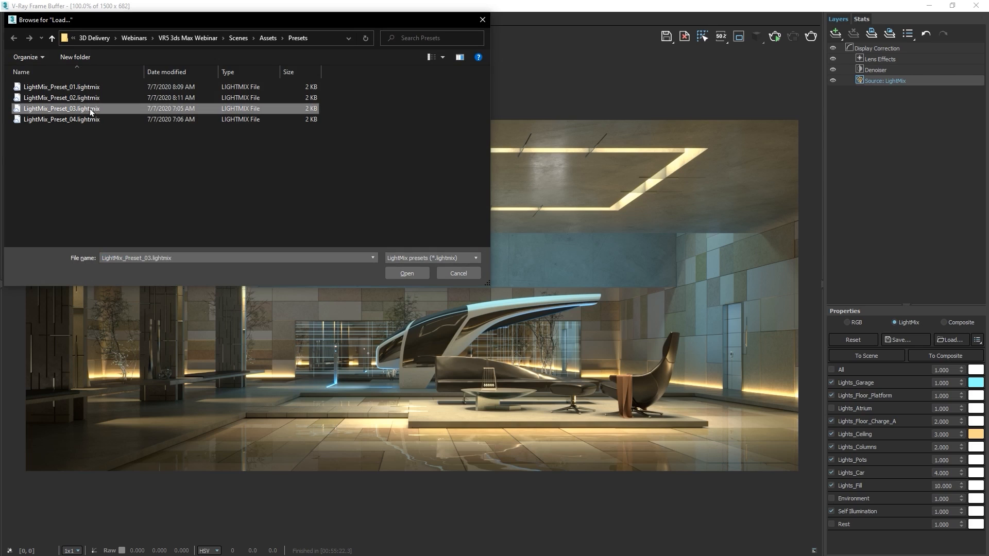
left_click(405, 273)
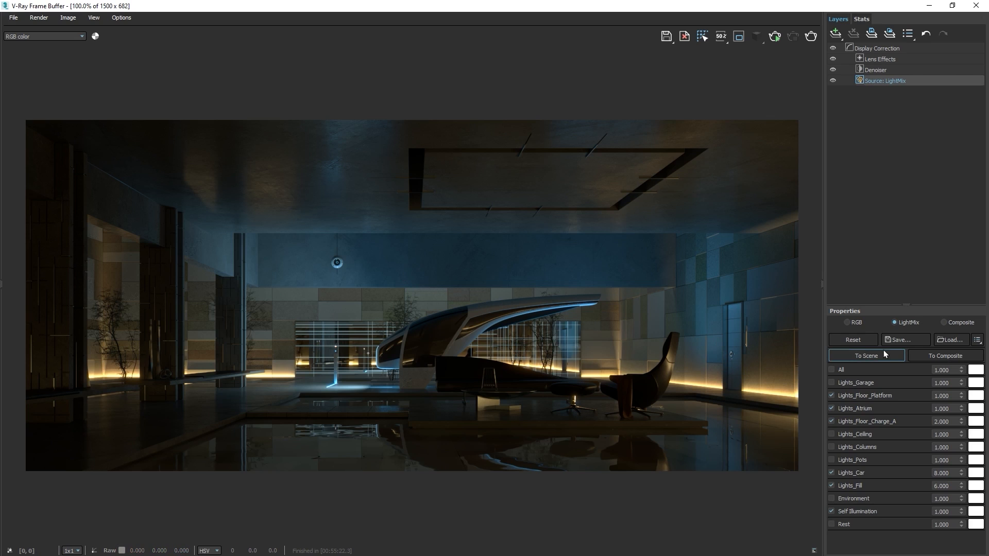
Load the LightMix_Preset_04.lightmix preset from the Presets folder into the light mix.
left_click(948, 341)
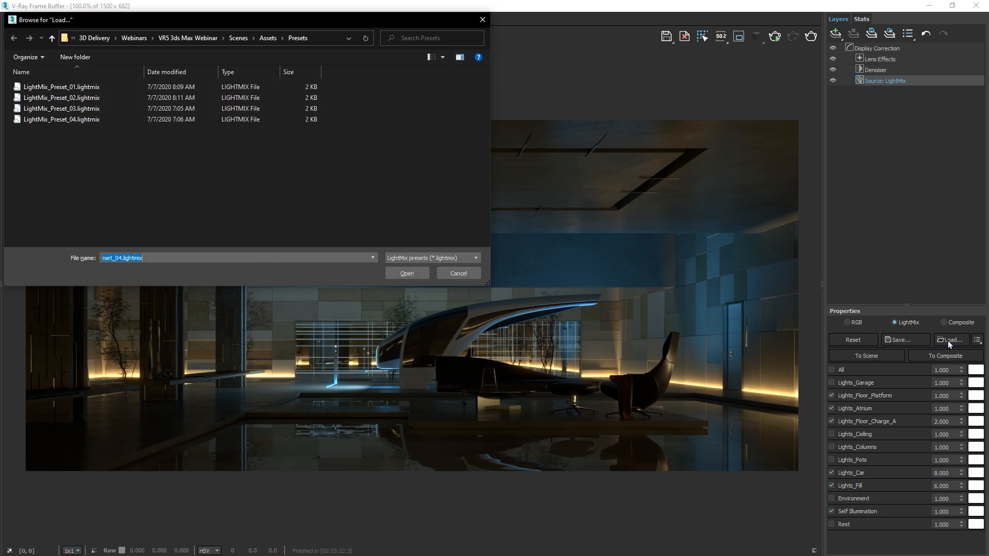
left_click(93, 121)
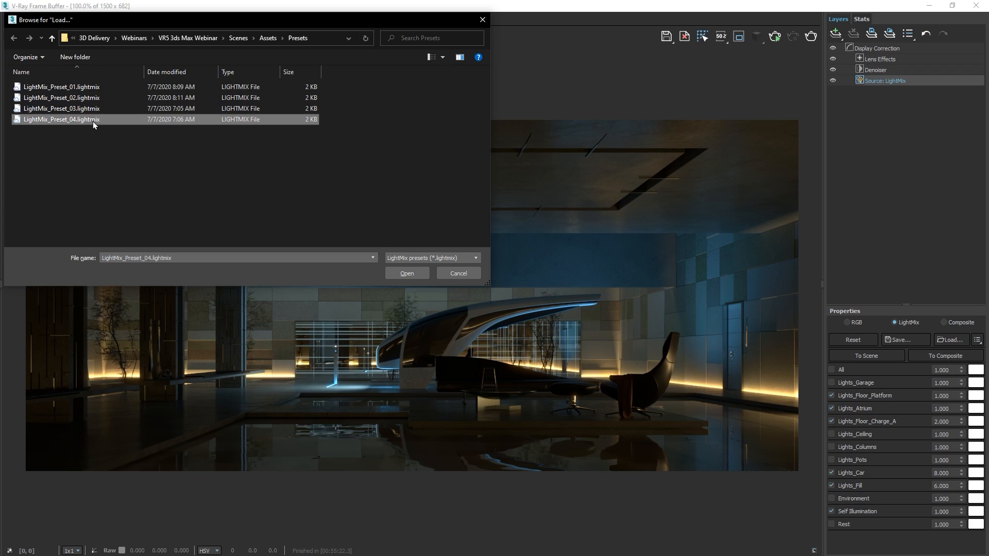
left_click(407, 272)
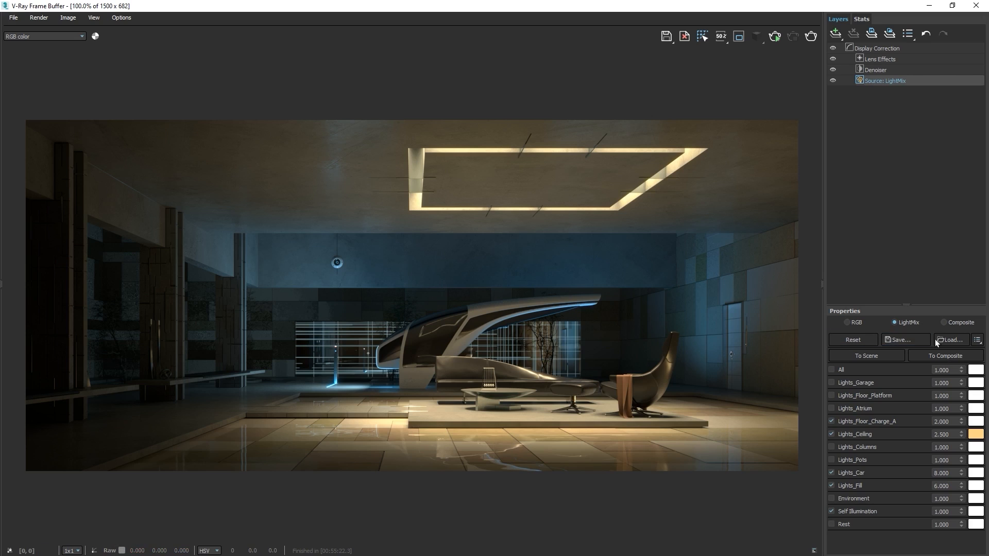
Compare the four saved LightMix presets through the quick preset list and apply LightMix_Preset_01.
left_click(978, 341)
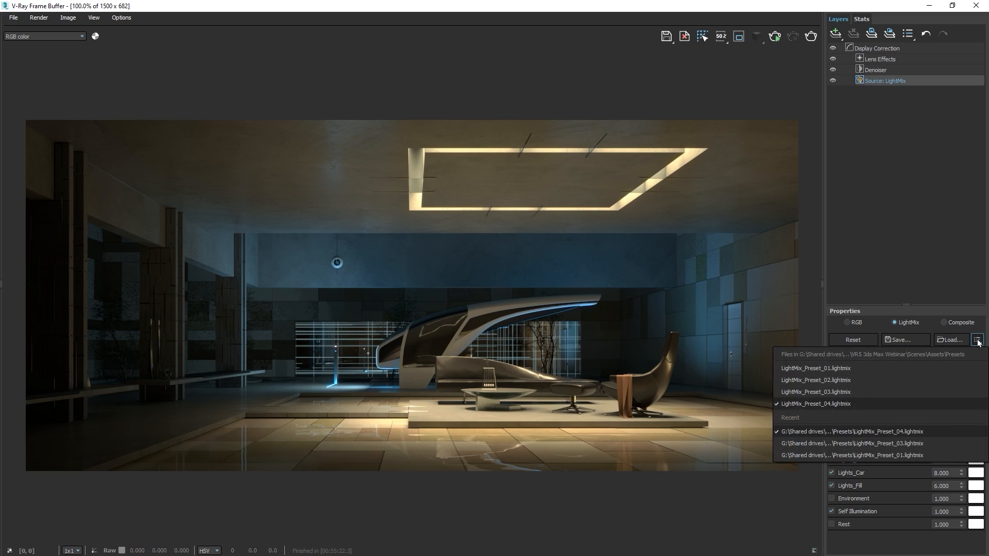
left_click(856, 368)
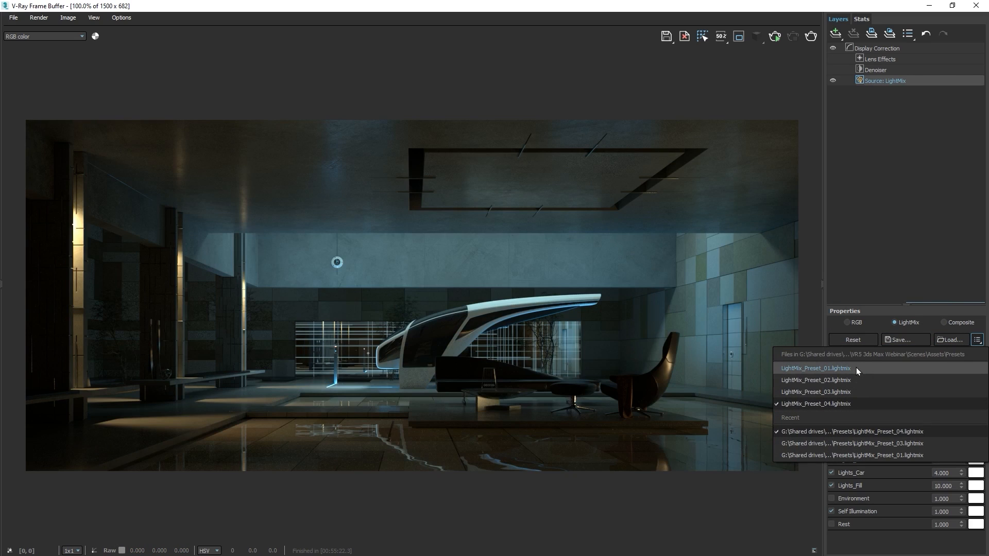
left_click(859, 377)
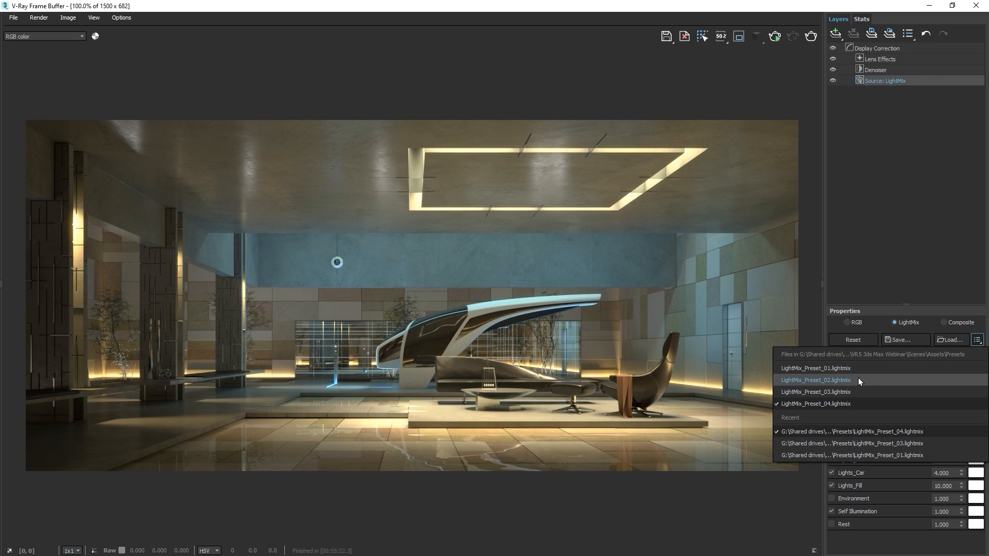
left_click(858, 393)
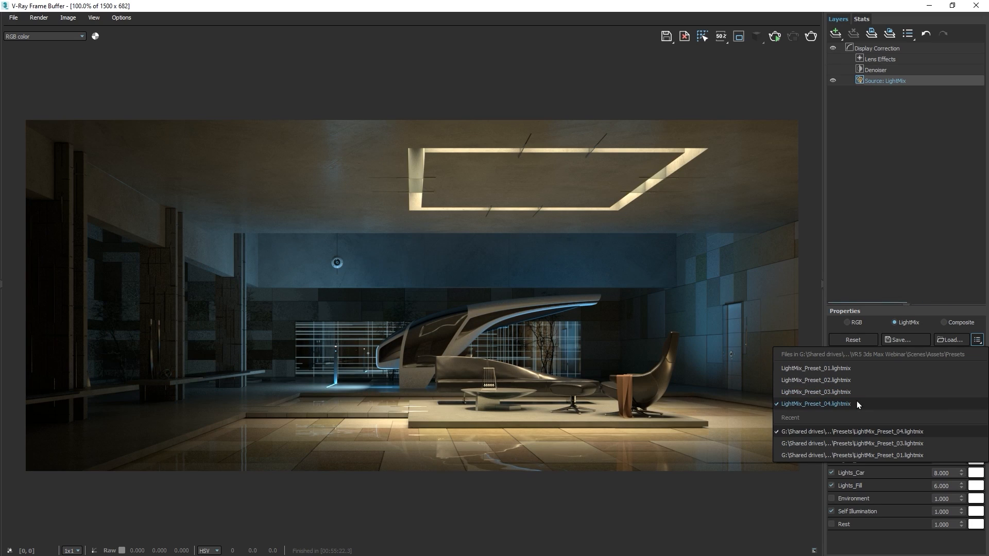
key("Up")
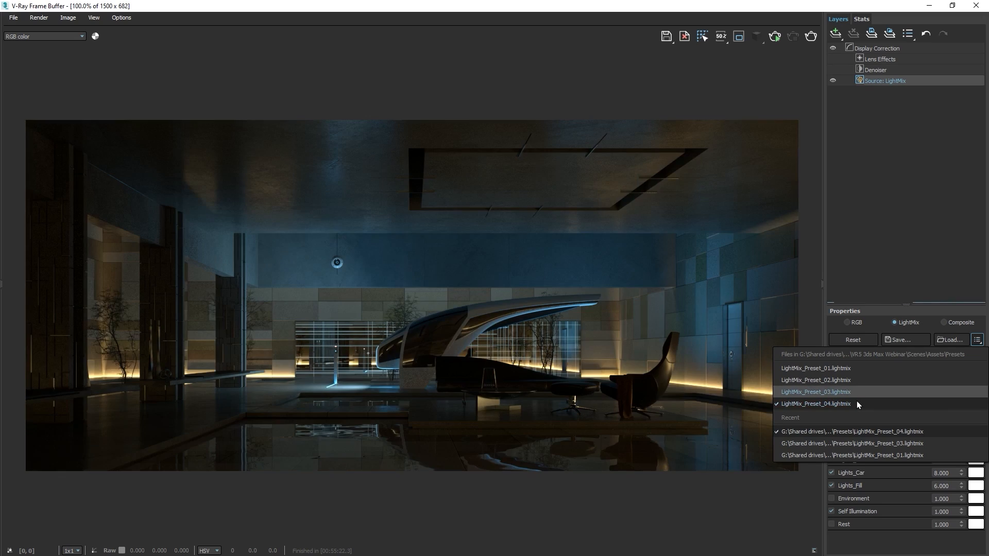
key("Up")
key("Up")
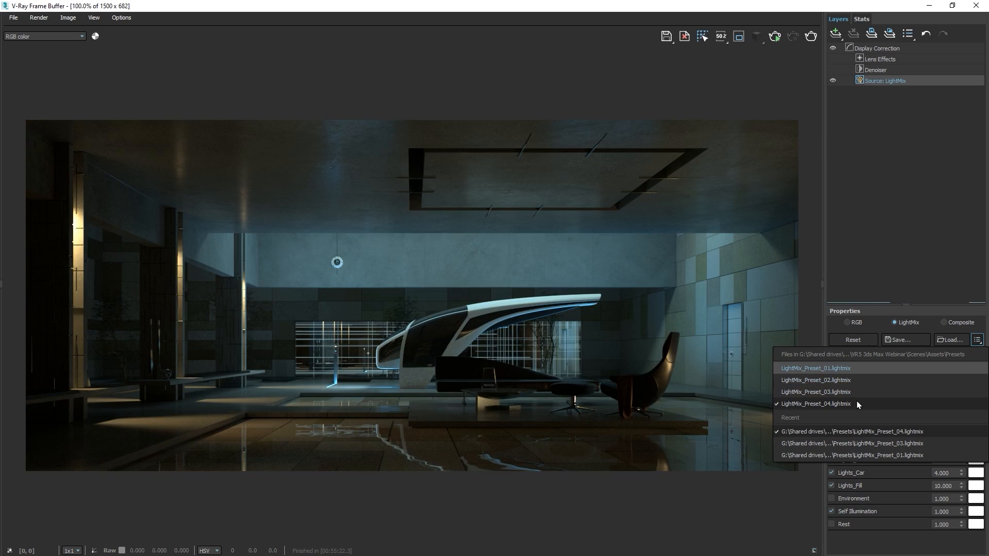
key("Return")
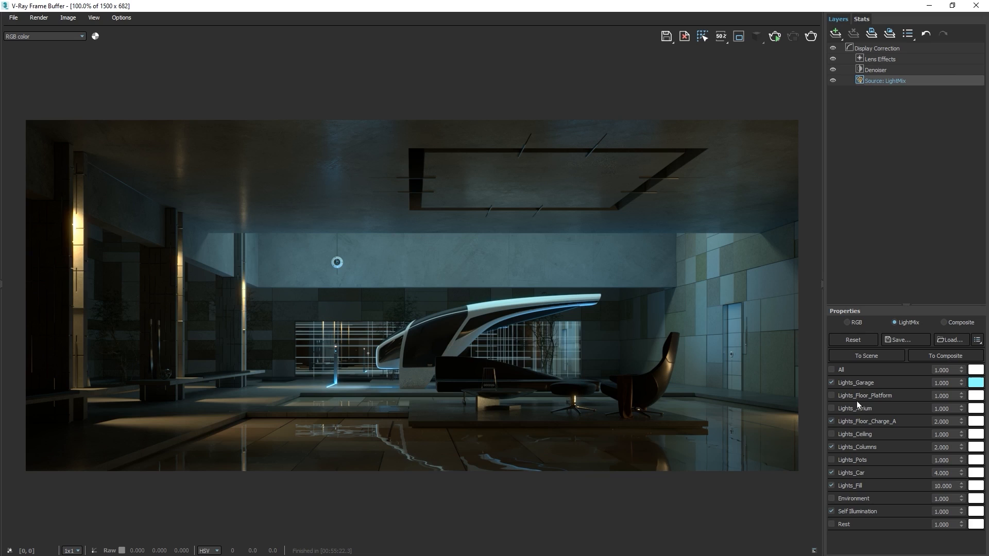
Reset the light mix to its defaults and switch the source layer to Composite mode.
left_click(867, 342)
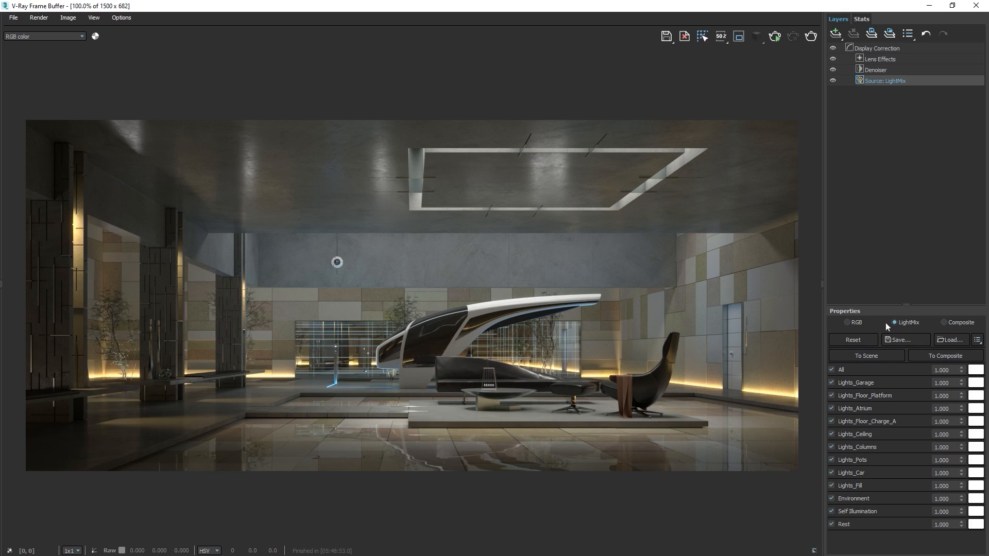
left_click(944, 323)
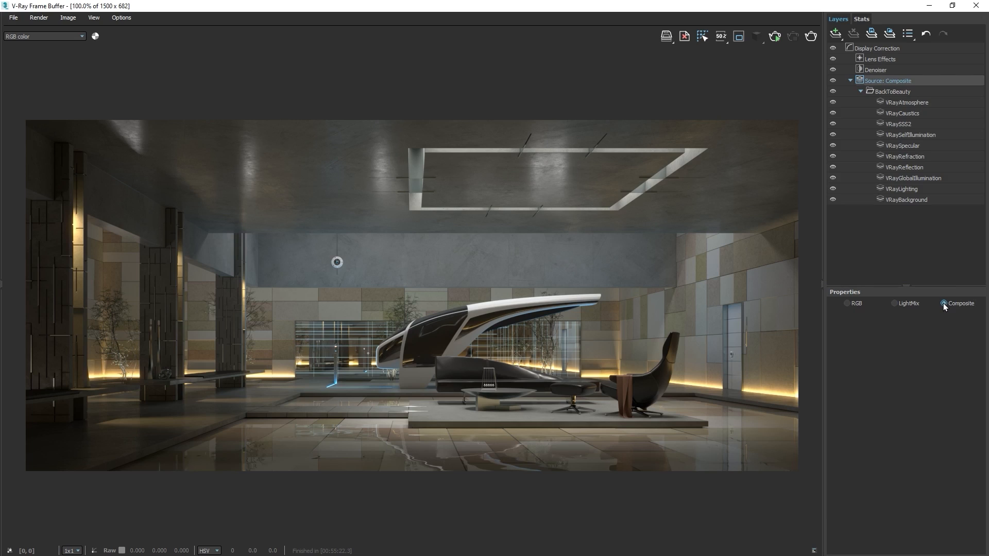
Hide the BackToBeauty layers from VRaySelfIllumination through VRayLighting together.
left_click(898, 189)
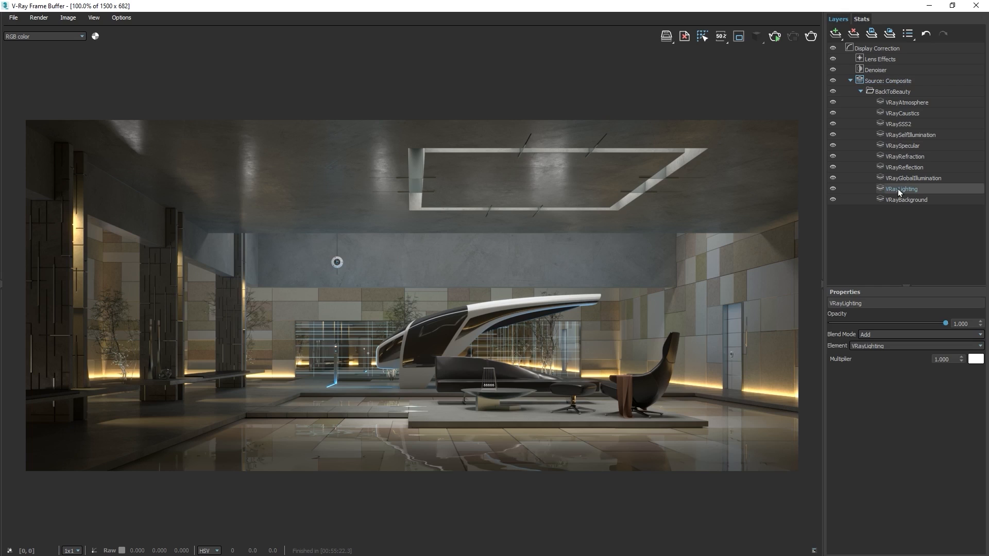
left_click(897, 135, "shift")
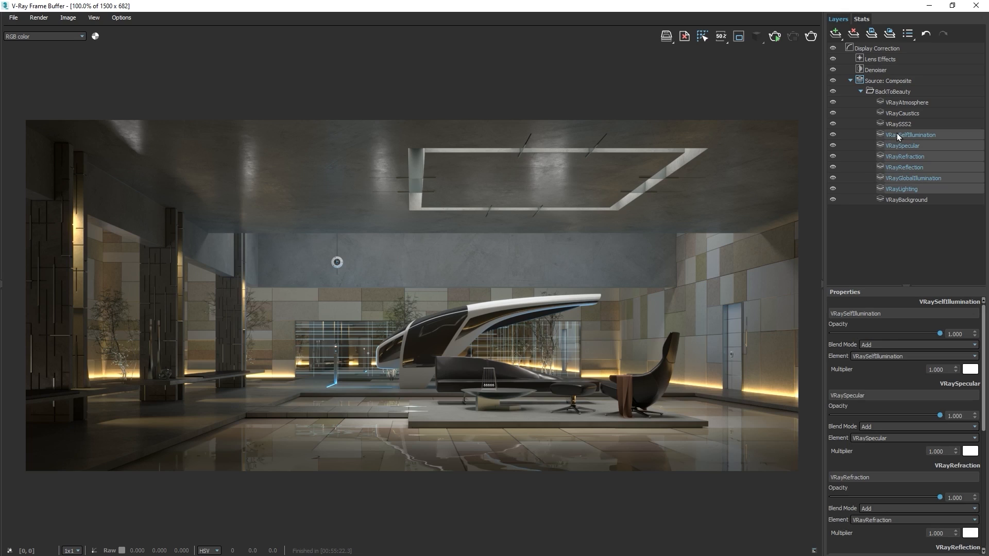
left_click(833, 135)
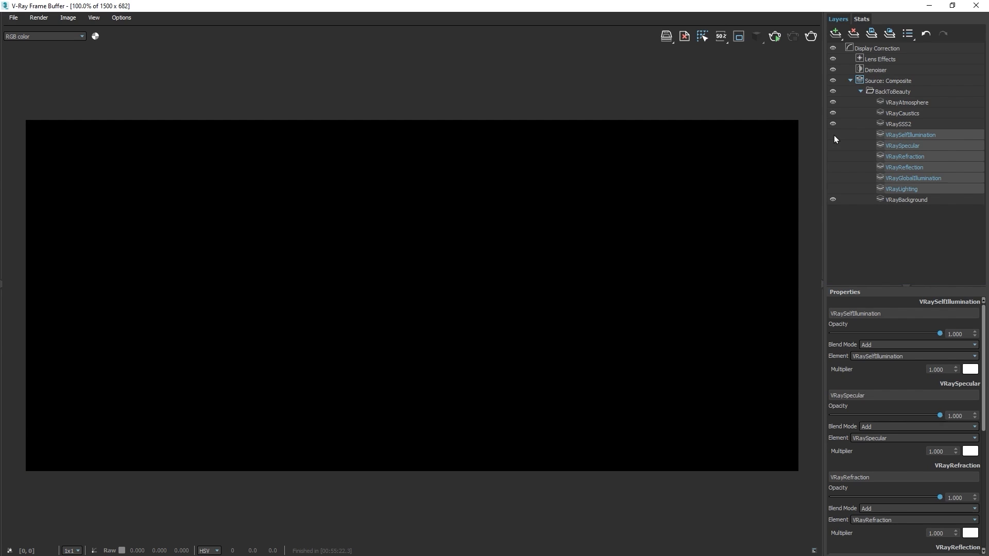
Show the hidden BackToBeauty layers one at a time, from VRayLighting up to VRaySelfIllumination, to view each one's contribution.
left_click(898, 189)
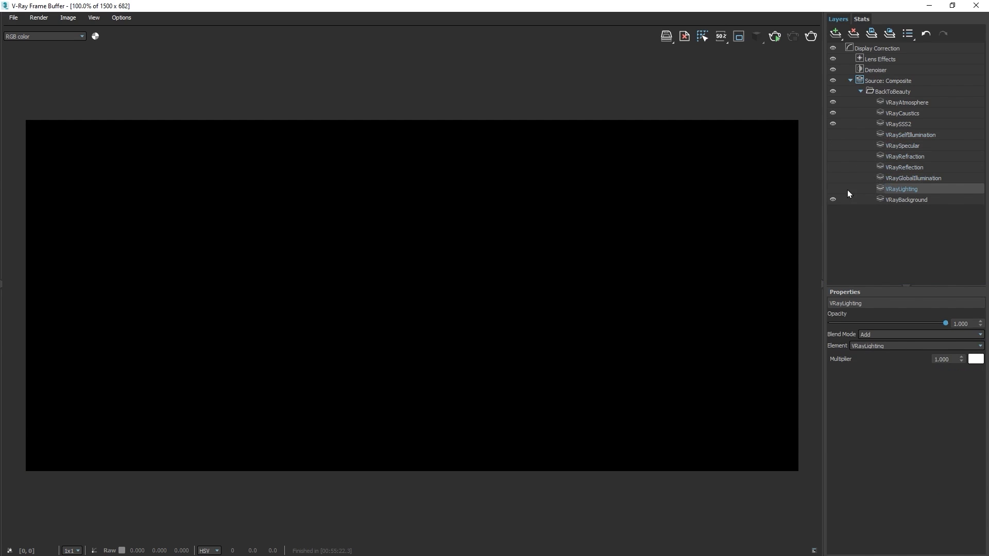
left_click(833, 188)
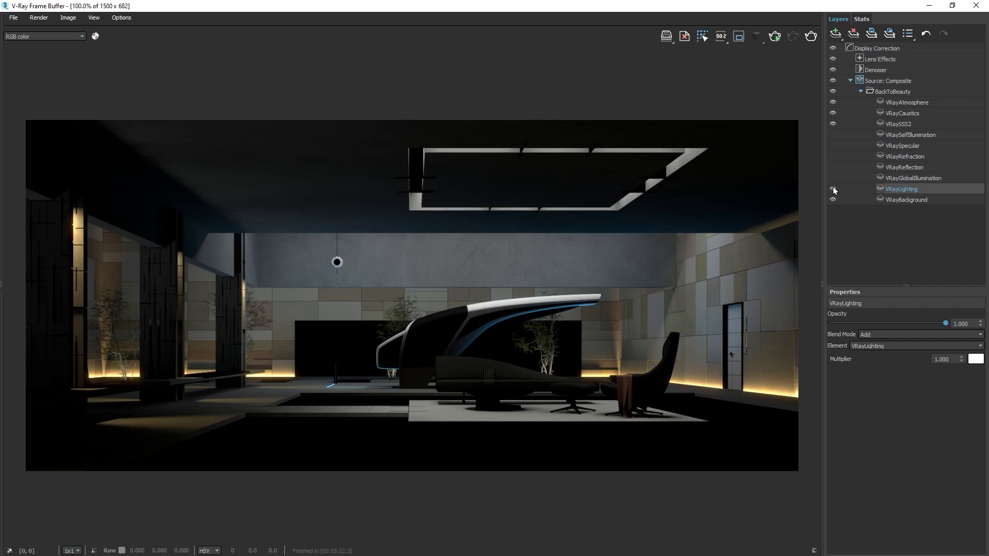
left_click(831, 178)
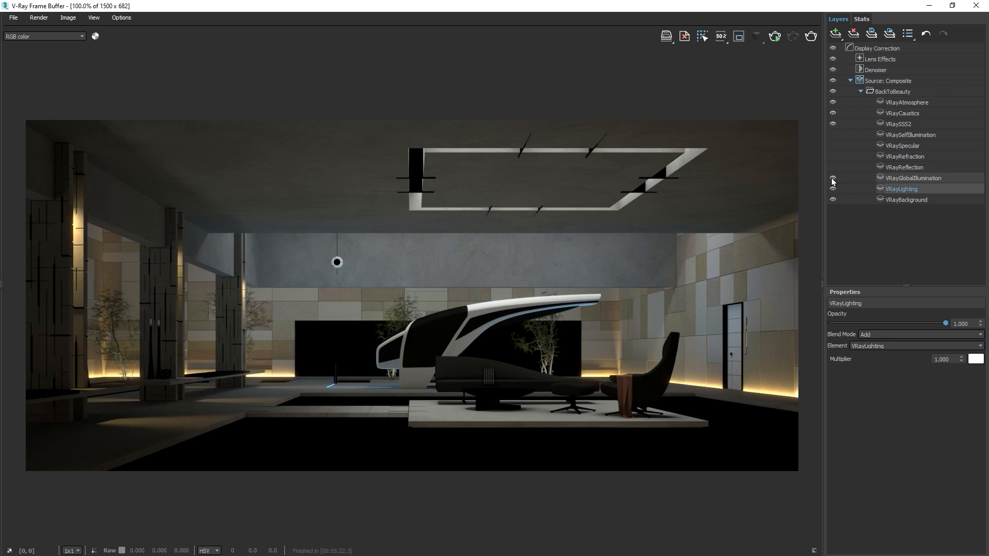
left_click(833, 167)
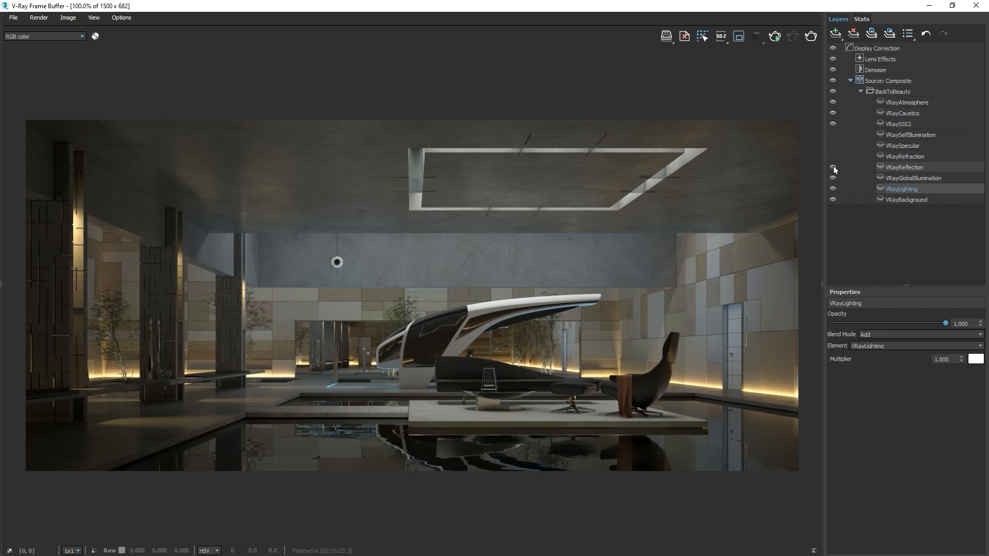
left_click(833, 157)
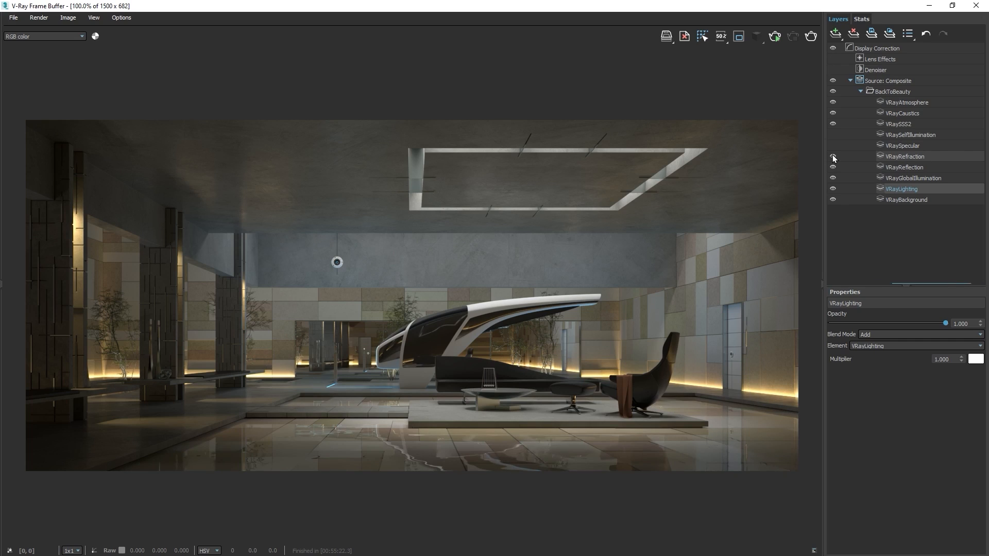
left_click(833, 146)
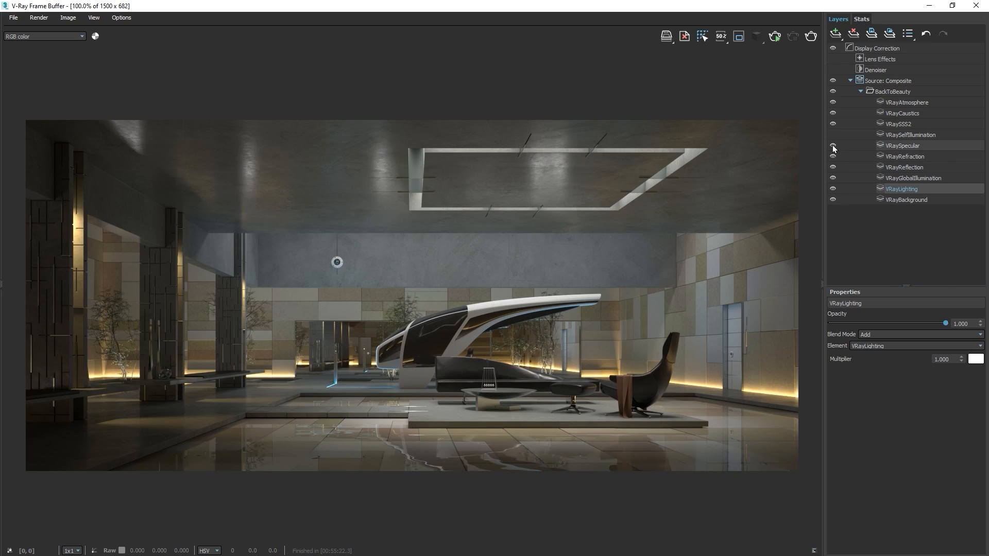
left_click(832, 134)
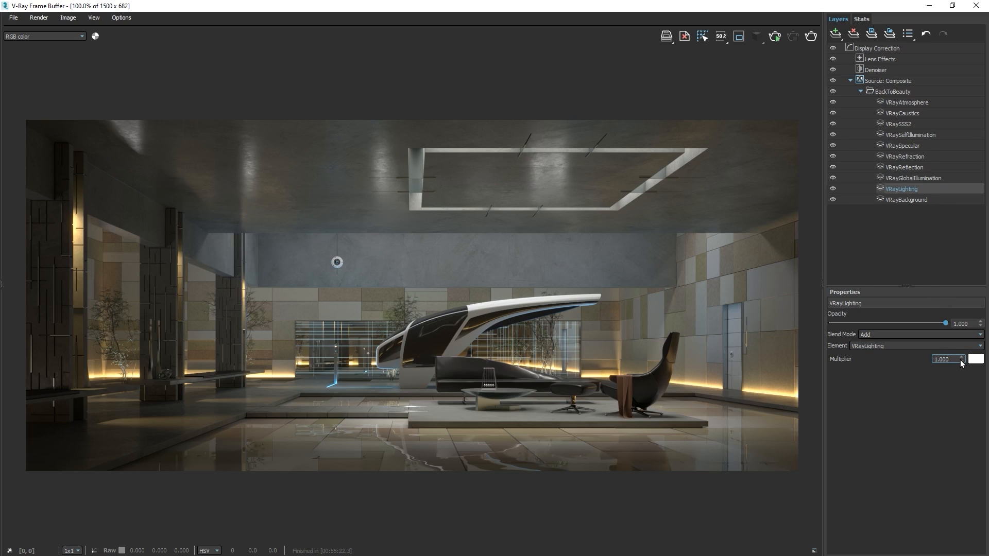
Set the VRayLighting layer's multiplier to 1.740 and opacity to about 0.638, and review its blend modes, keeping Add.
left_click_drag(960, 359, 957, 306)
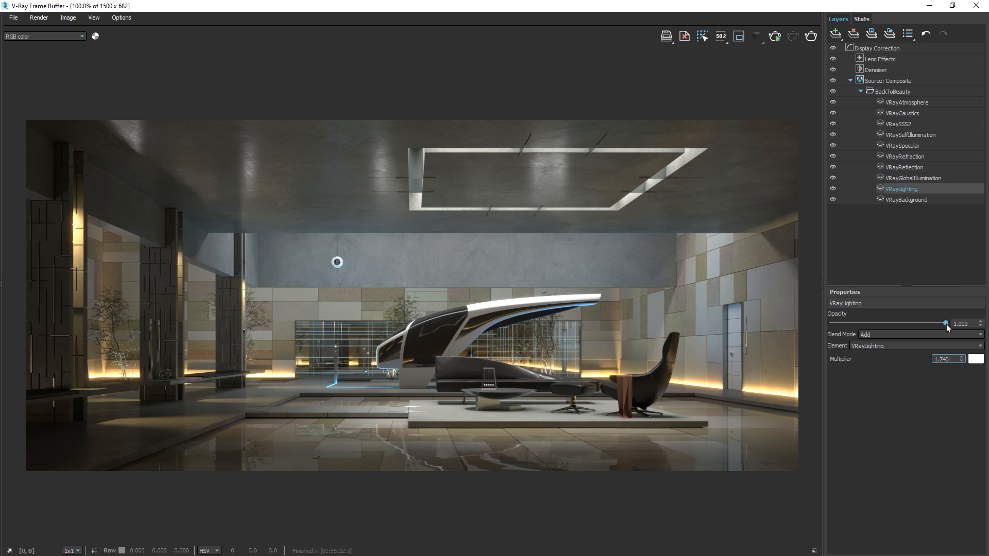
left_click_drag(947, 324, 904, 326)
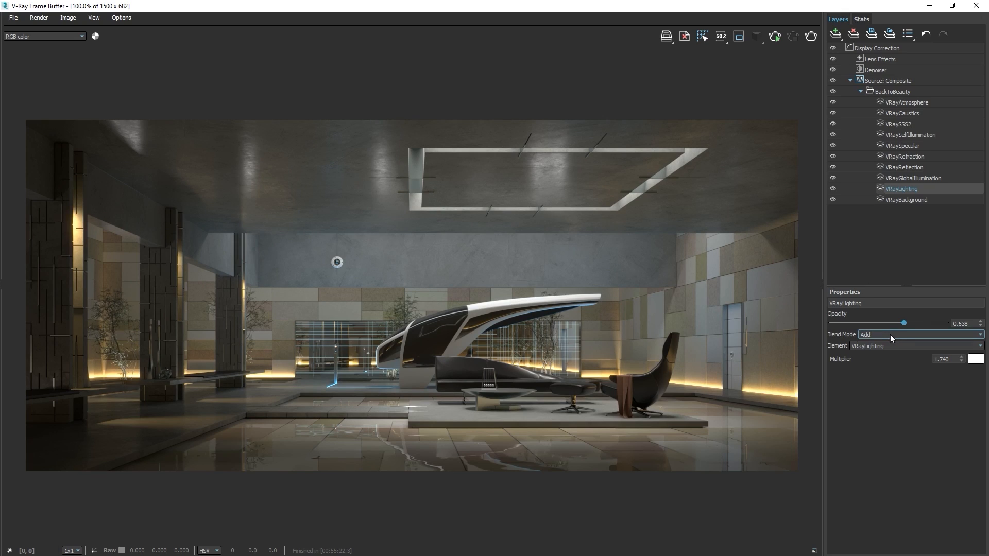
left_click(890, 335)
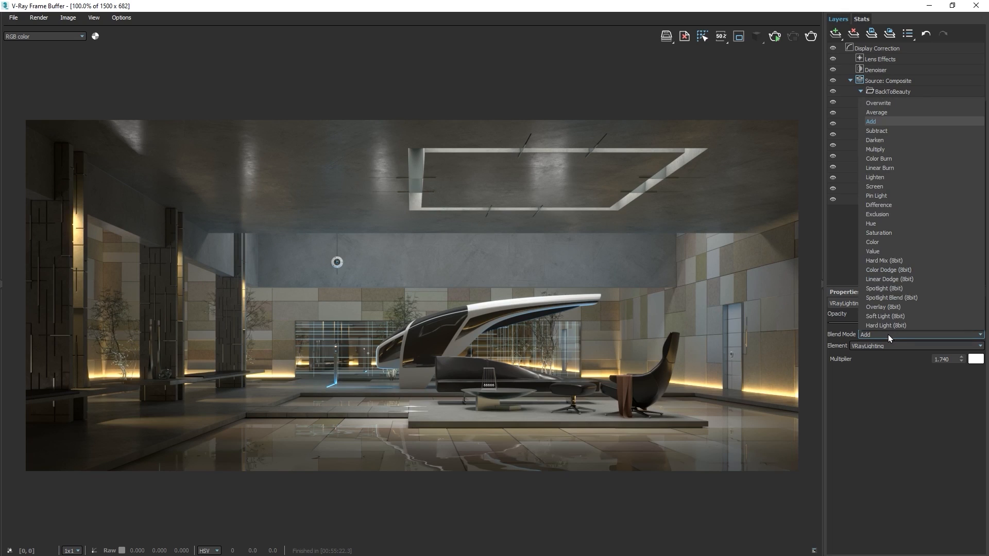
left_click(889, 335)
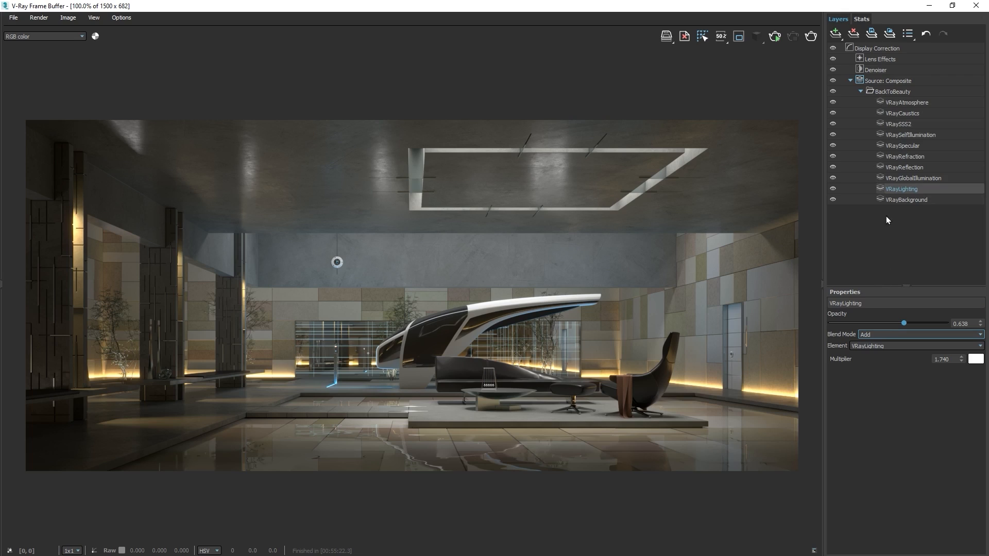
Add a Curves layer to VRayReflection and place a Master curve point at about (0.604, 0.606), pulling its tangent into a steeper S-shape.
left_click(889, 170)
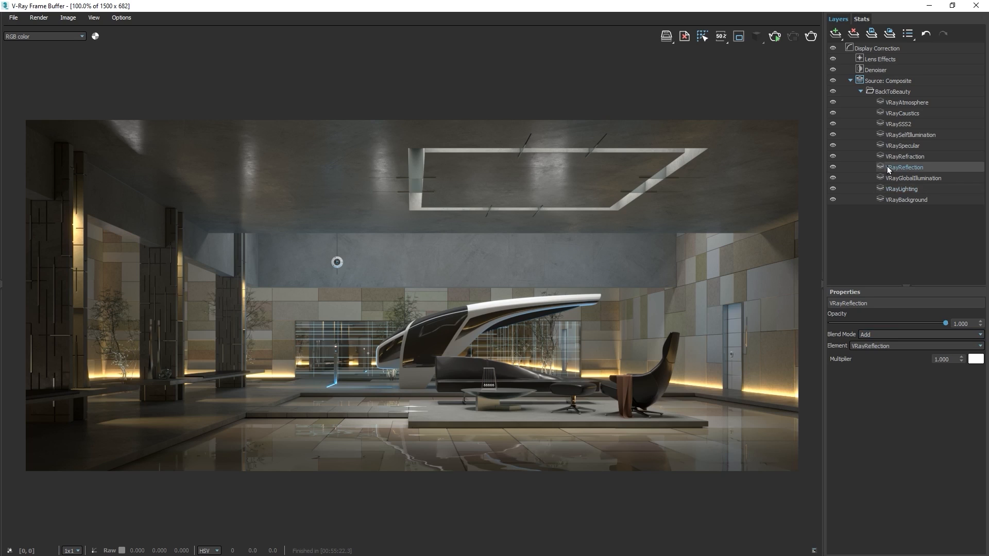
left_click(837, 35)
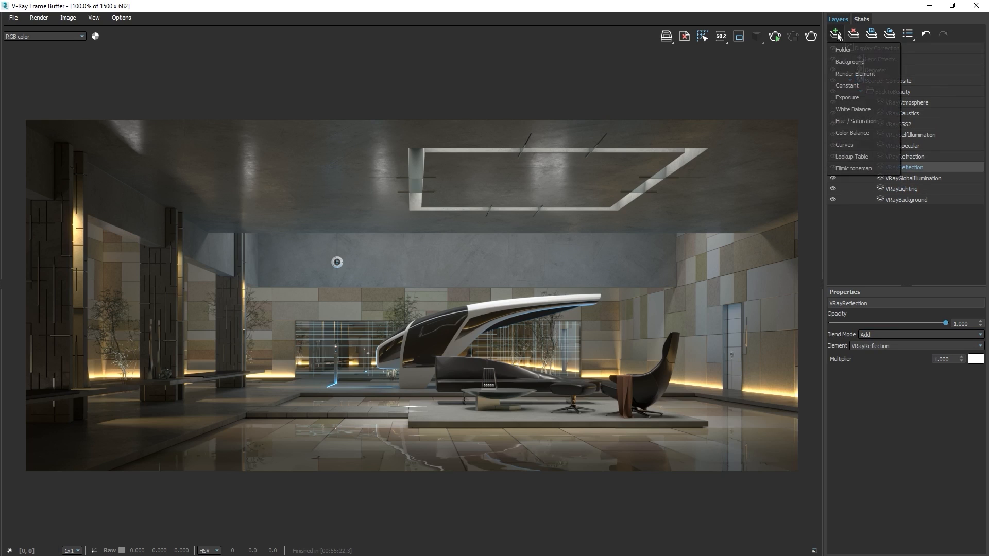
left_click(844, 145)
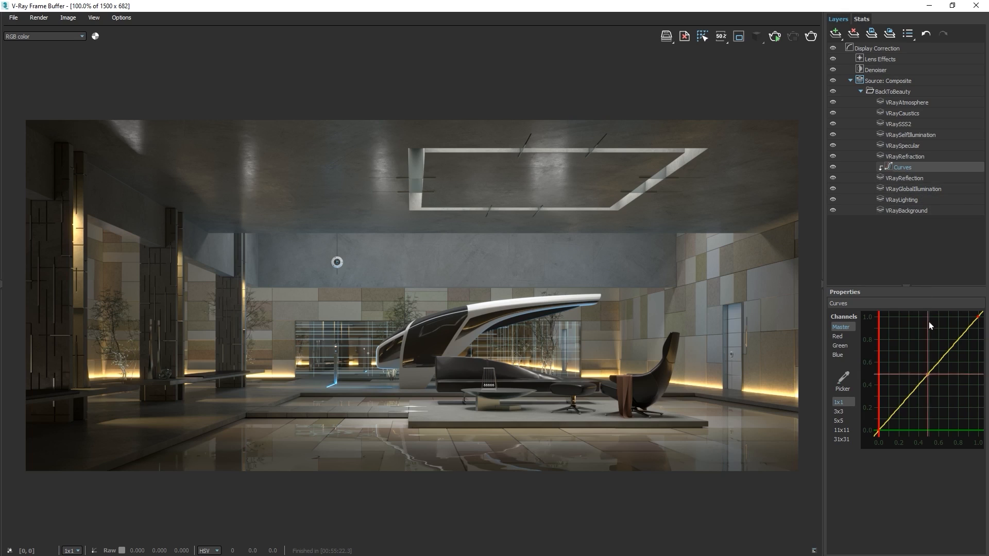
left_click(939, 361)
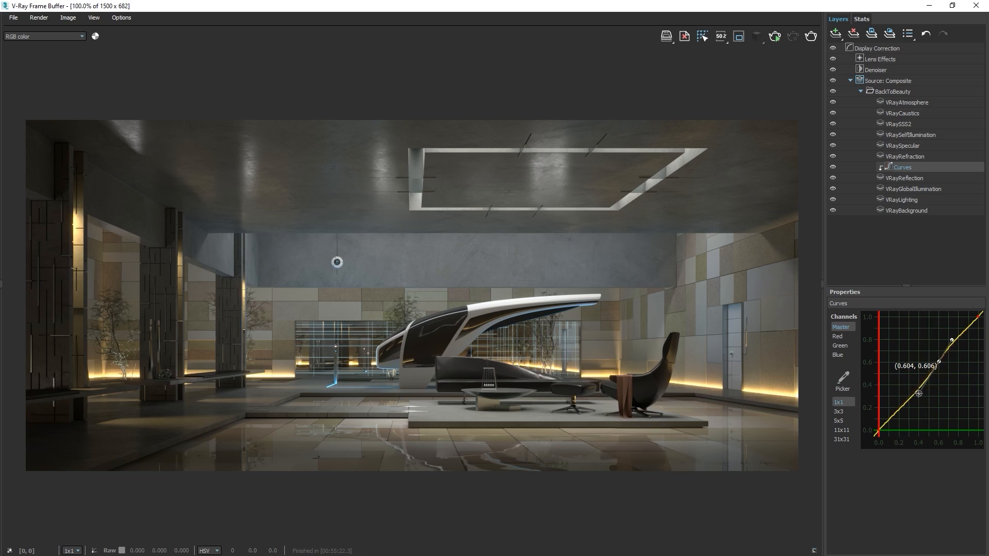
left_click_drag(919, 394, 911, 416)
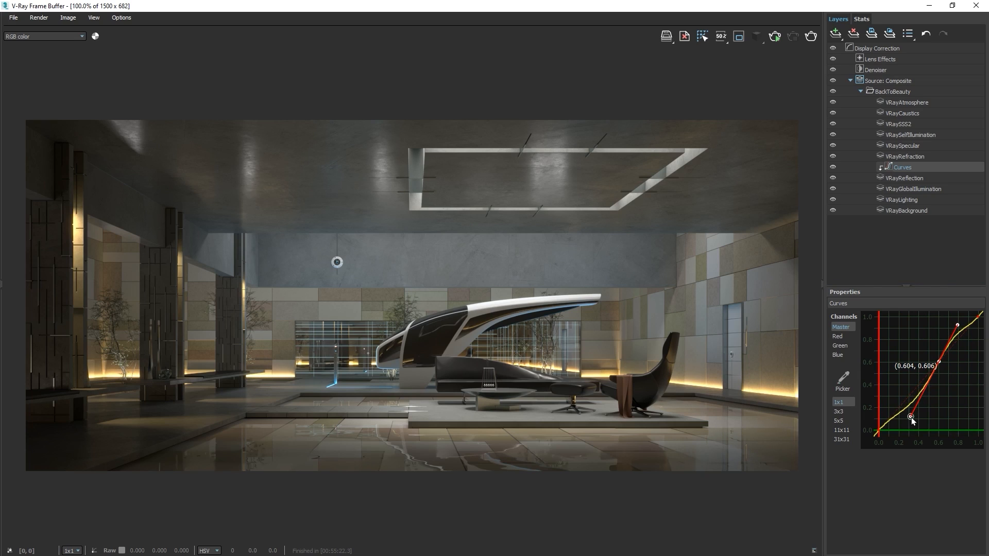
Review the point and curve options, and raise the Master curve's inner point to about (0.427, 0.72).
right_click(911, 417)
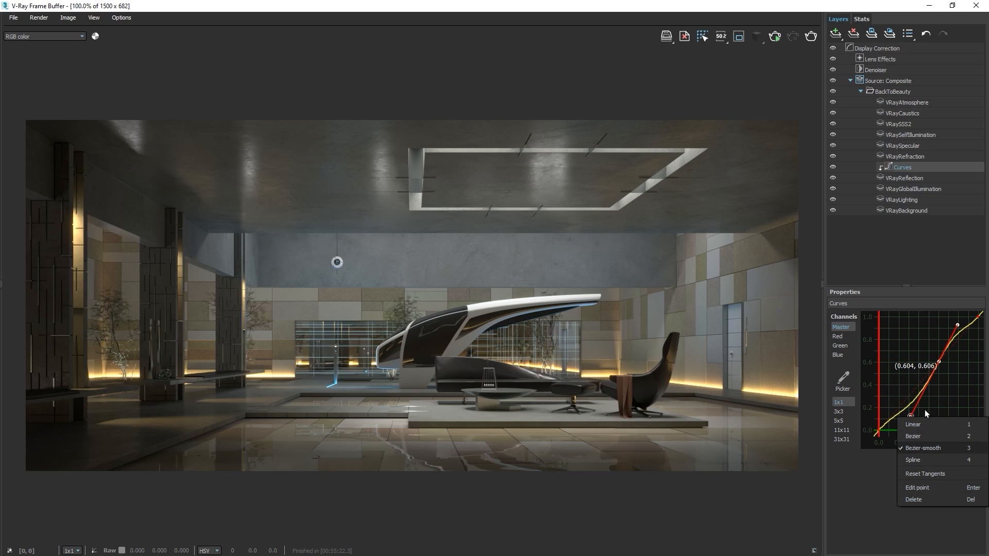
key("Escape")
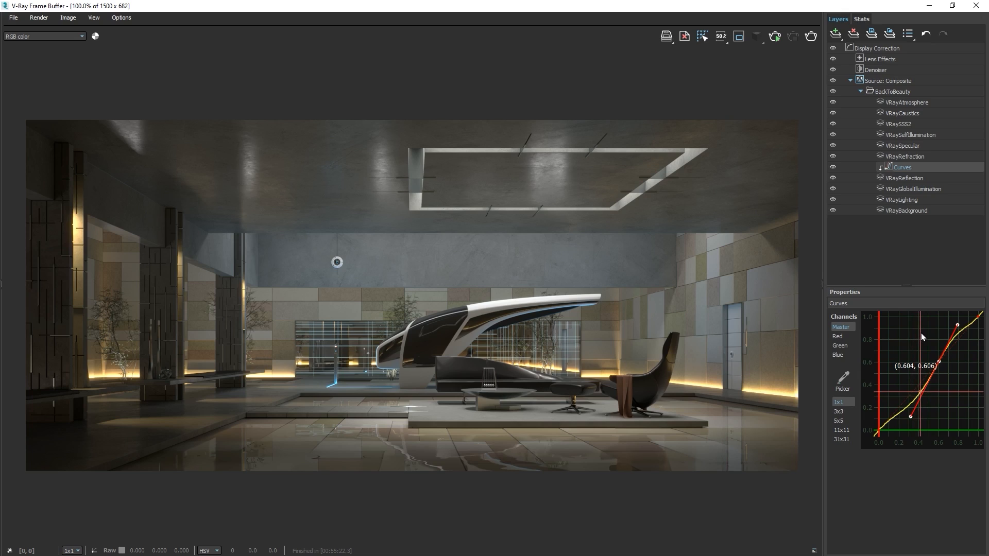
right_click(921, 332)
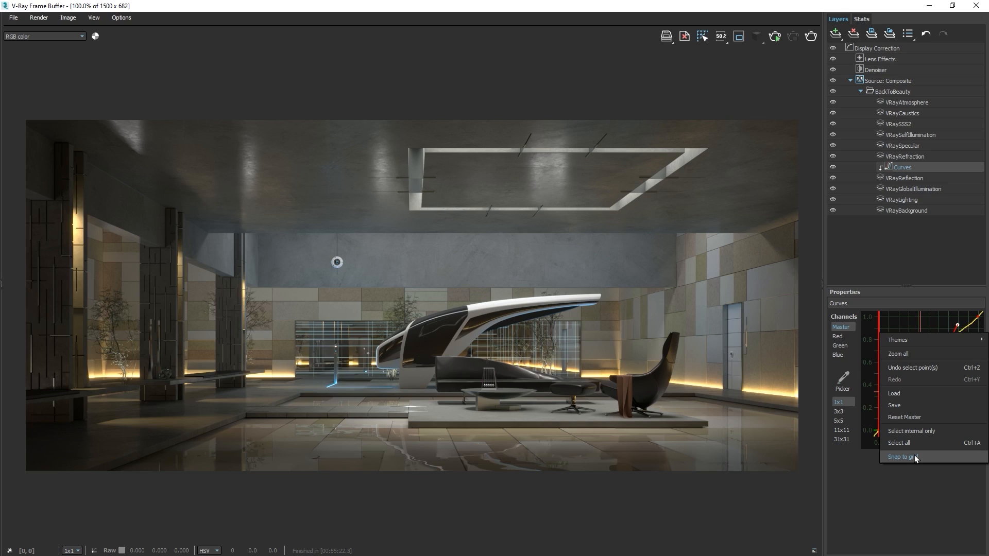
left_click(865, 462)
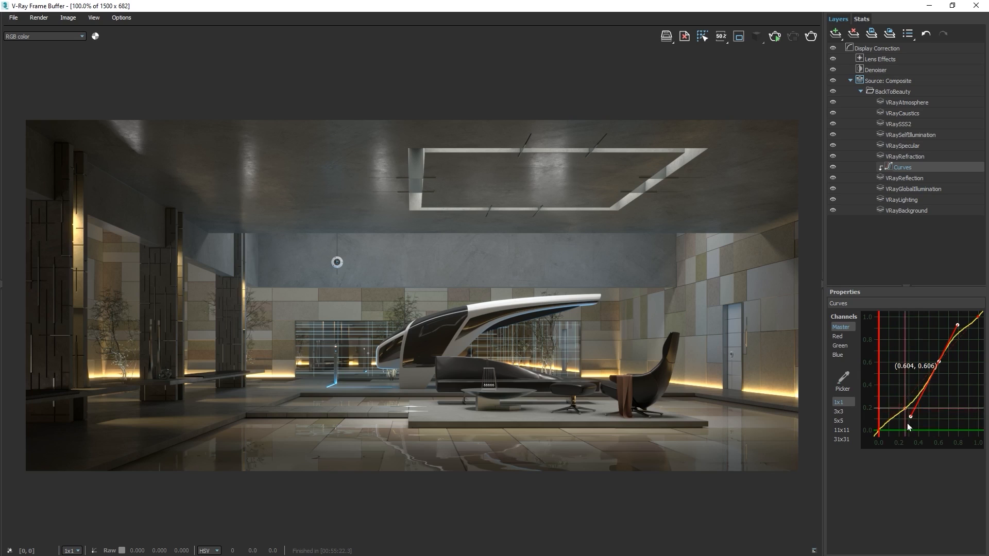
left_click(940, 361)
left_click_drag(939, 361, 922, 350)
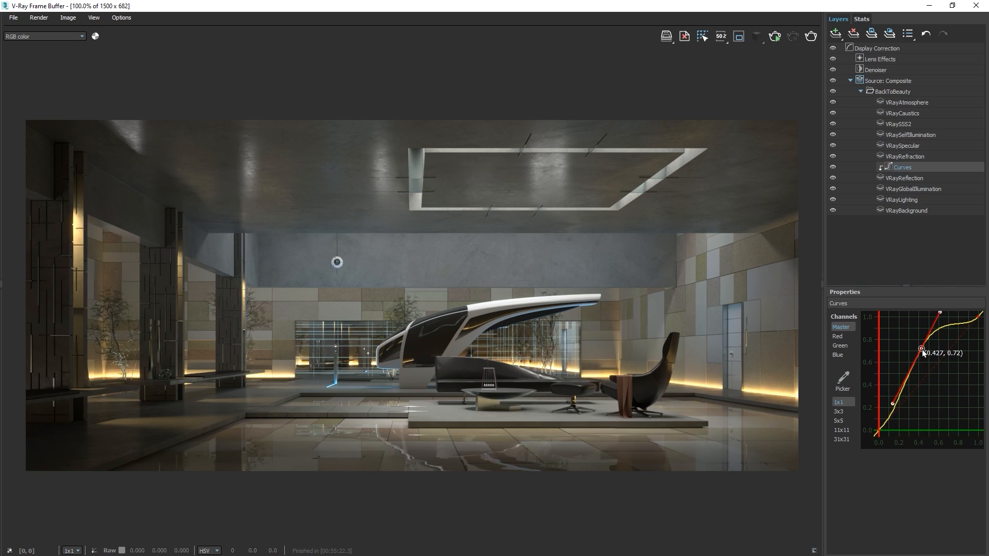
Deselect all layers and add a Filmic tonemap layer directly under Display Correction.
left_click(896, 247)
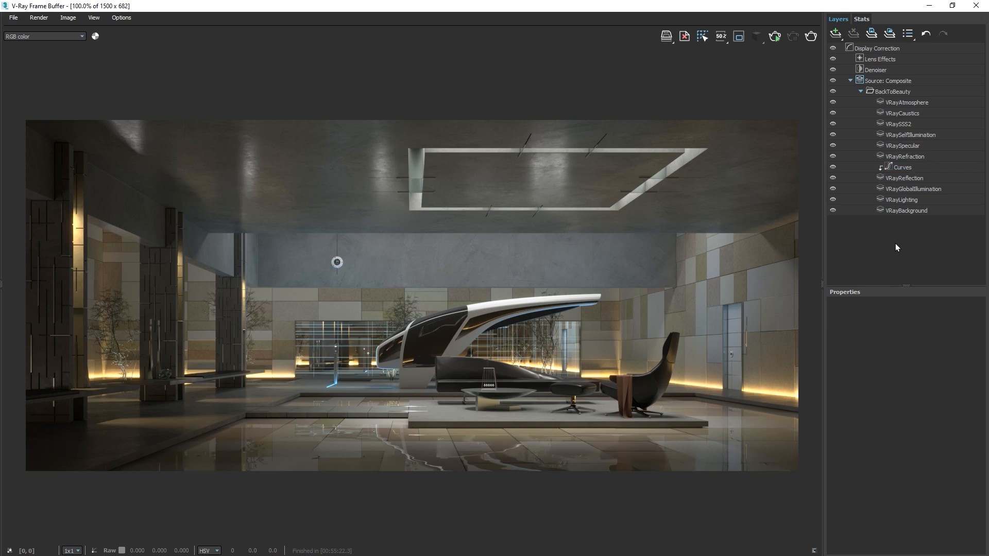
left_click(836, 34)
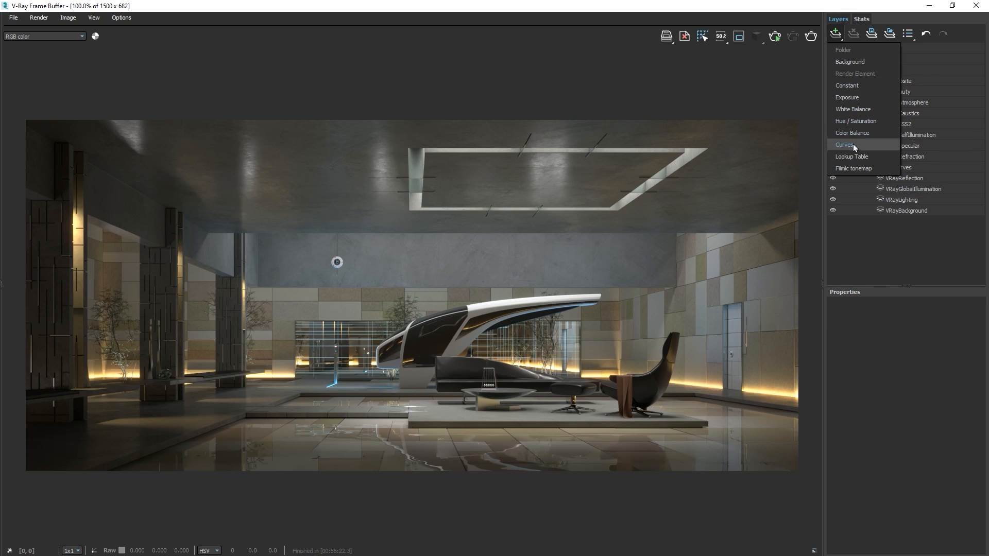
left_click(854, 168)
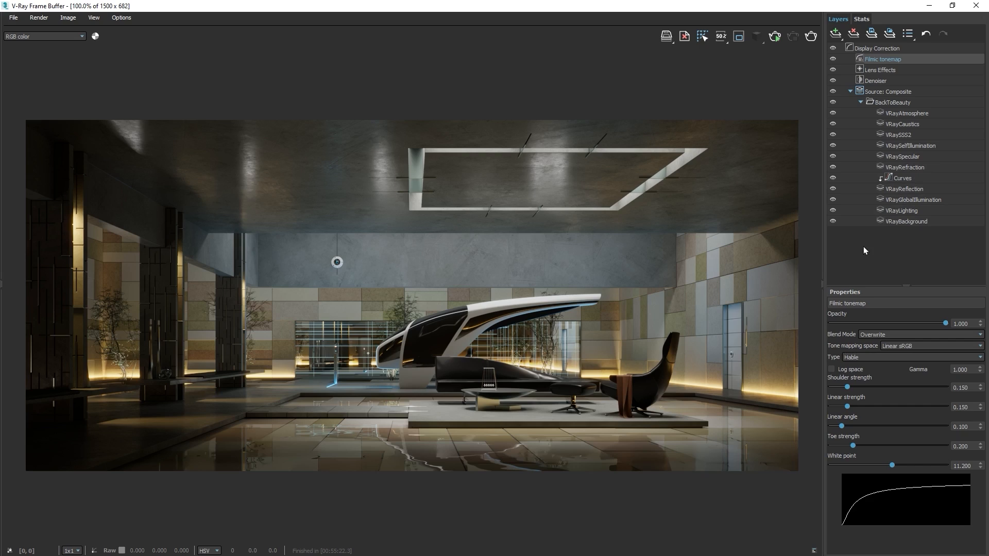
Try the Filmic tonemap types Linear, Hejl-Dawson, AMPAS and Hable in turn, and set the type to Power curve.
left_click(871, 358)
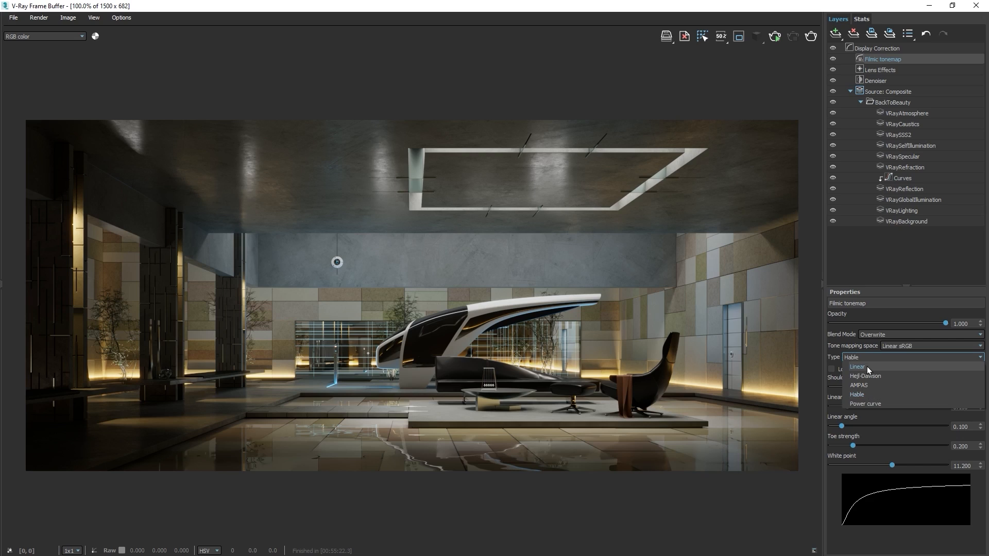
left_click(867, 366)
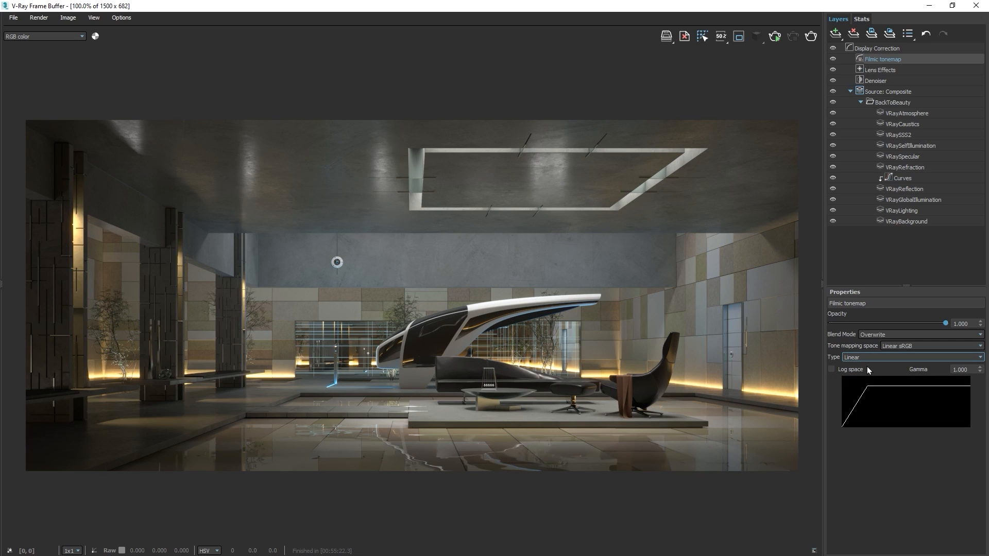
key("Down")
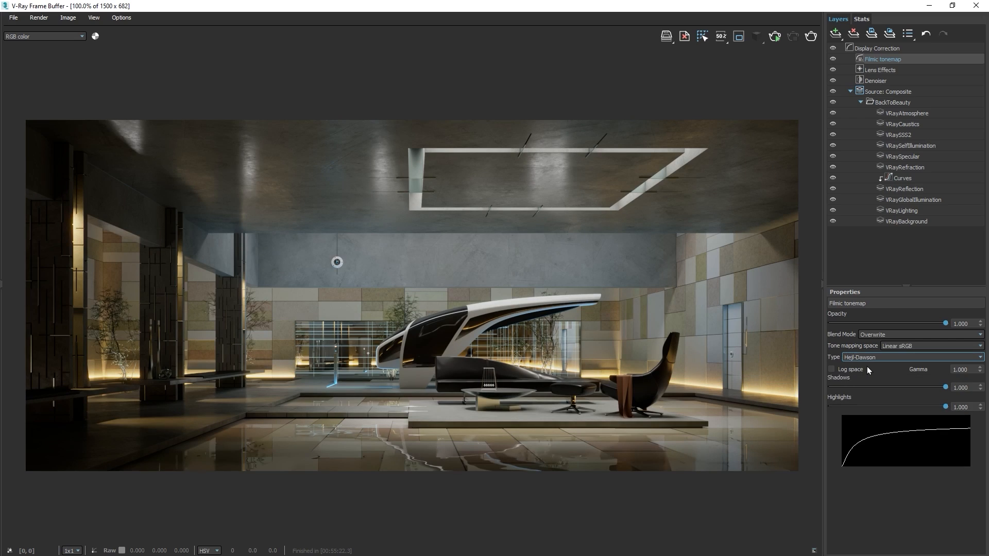
key("Down")
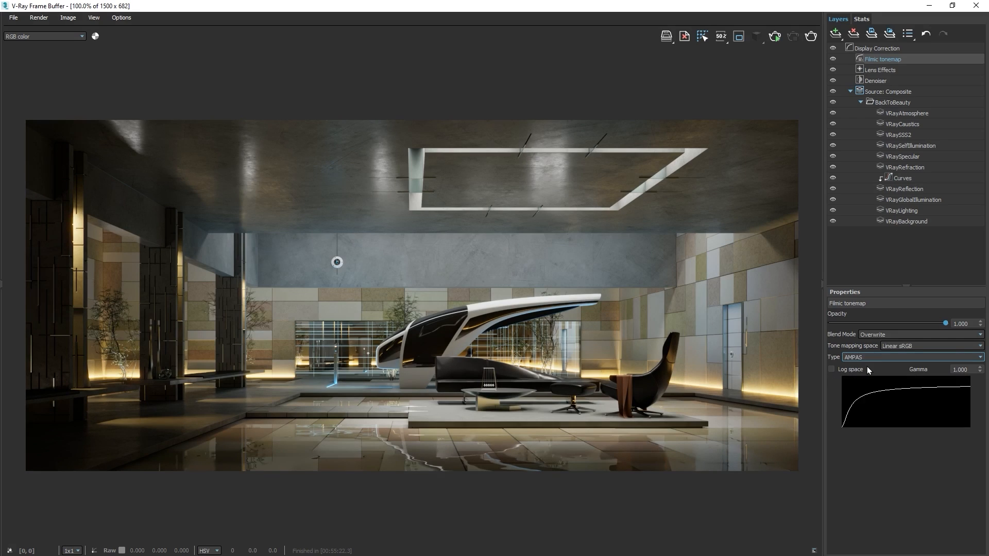
key("Down")
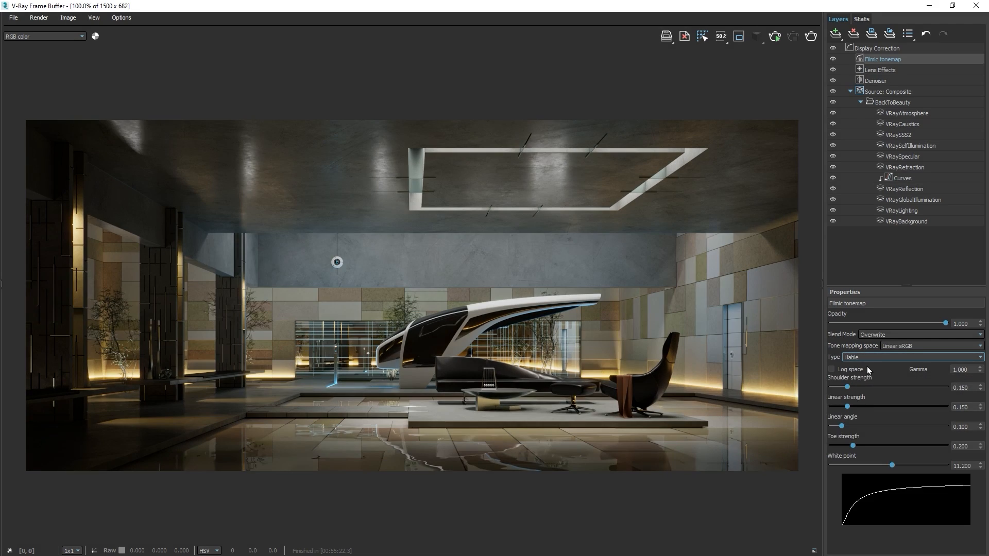
key("Down")
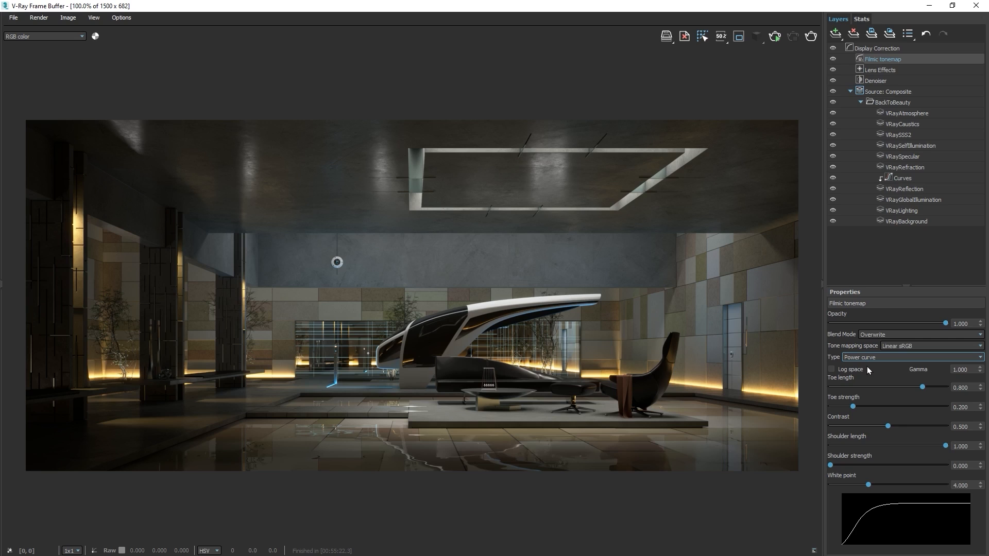
Set the Power curve's toe length to about 0.237, toe strength to about 0.170 and shoulder strength to about 0.268.
left_click_drag(922, 388, 858, 389)
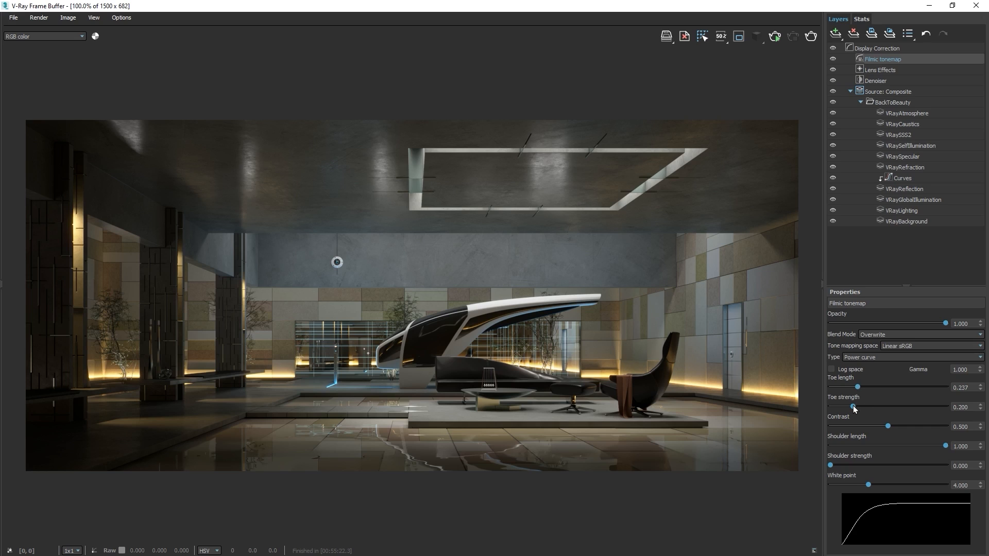
mouse_move(854, 407)
left_mouse_down()
mouse_move(840, 408)
mouse_move(865, 408)
mouse_move(851, 405)
left_mouse_up()
left_click_drag(831, 466, 835, 467)
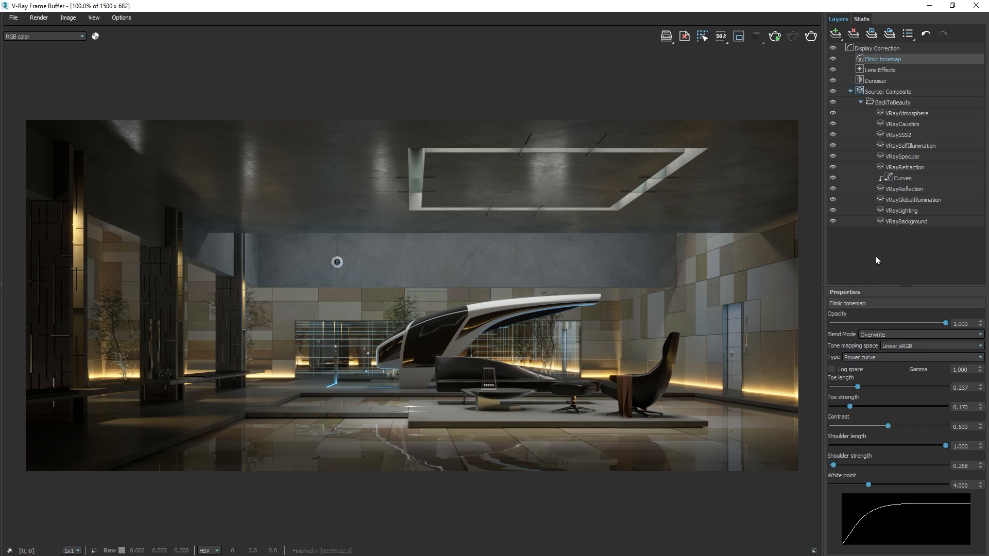
Save the current layer stack in the Presets folder as a VFB layers file named Layers_Preset_01.
left_click(872, 35)
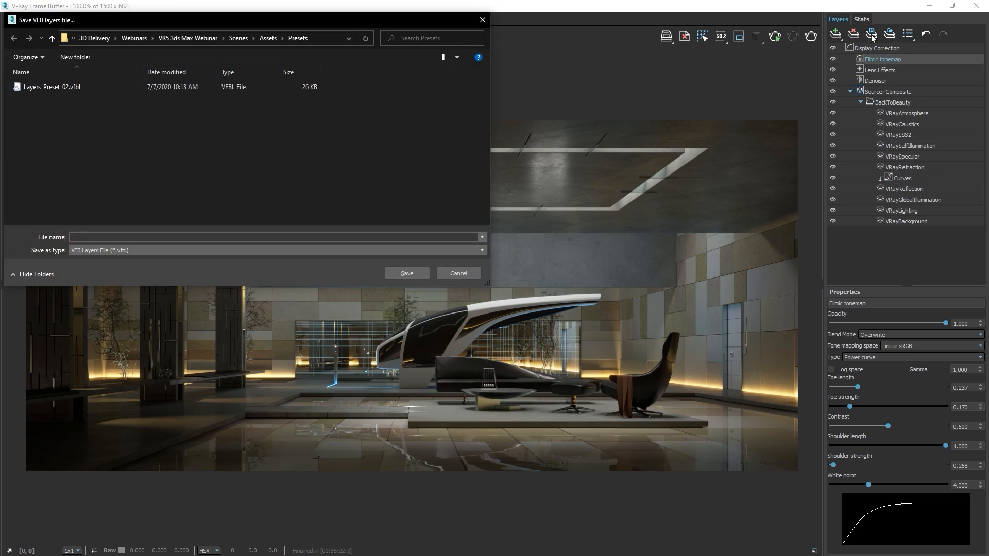
type("Layers_P")
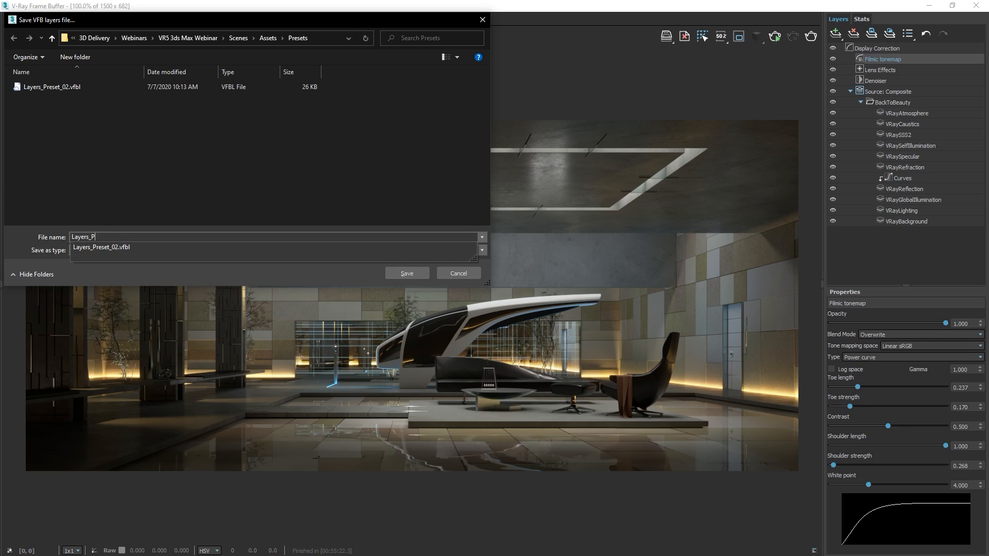
type("reset_01")
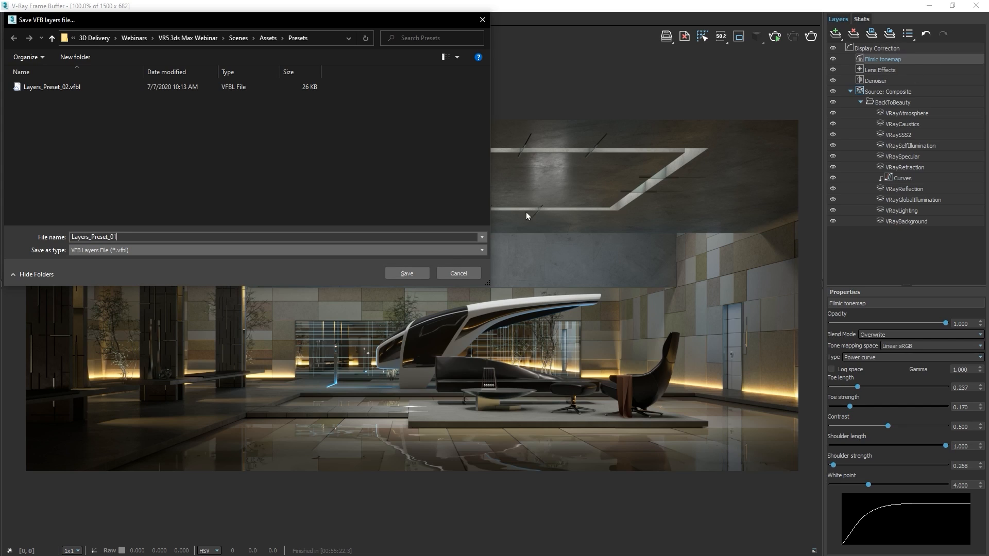
left_click(414, 272)
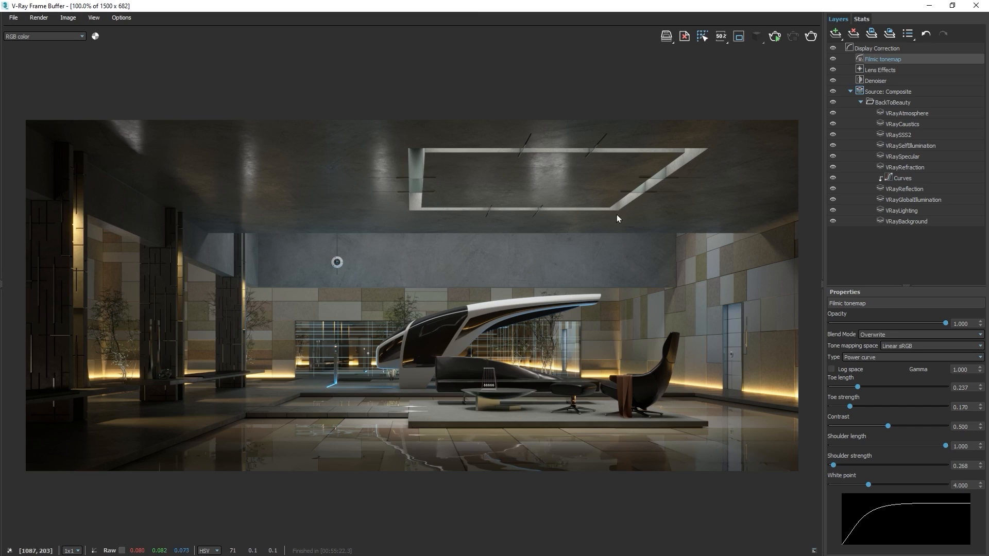
Load the saved layer stack file Layers_Preset_02.vfbl from the Presets folder.
left_click(891, 34)
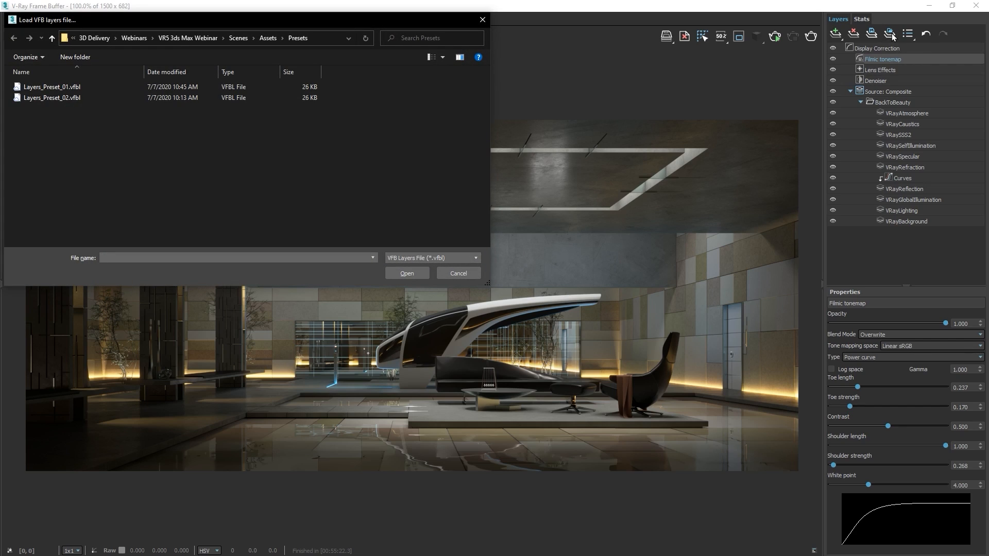
left_click(49, 96)
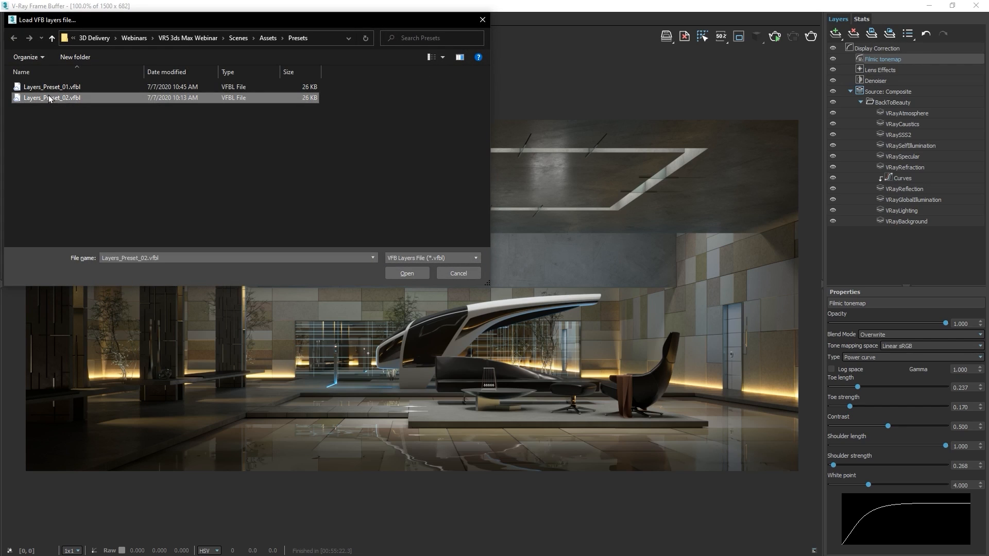
left_click(398, 274)
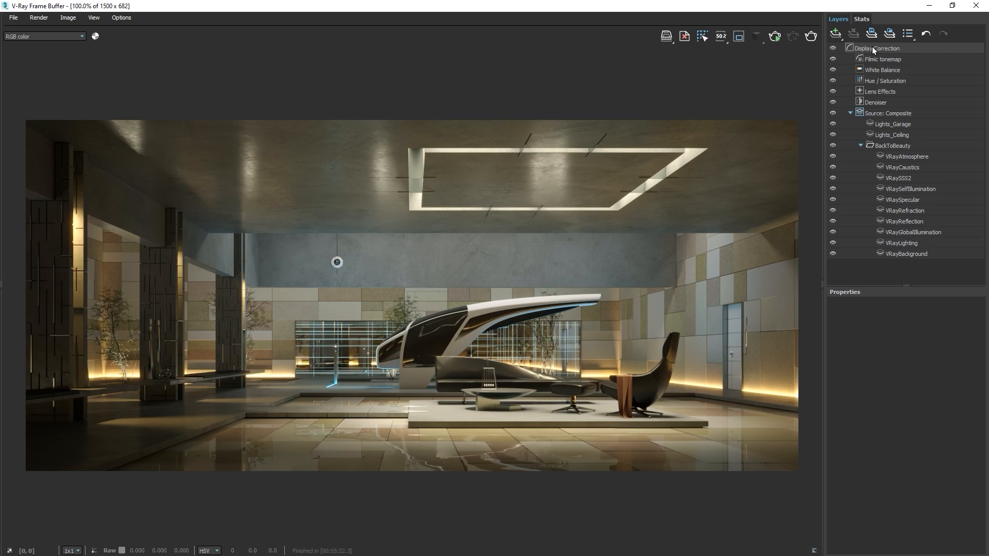
Compare the two layer presets through the quick preset list, applying Layers_Preset_01.vfbl and returning to Layers_Preset_02.vfbl.
left_click(910, 33)
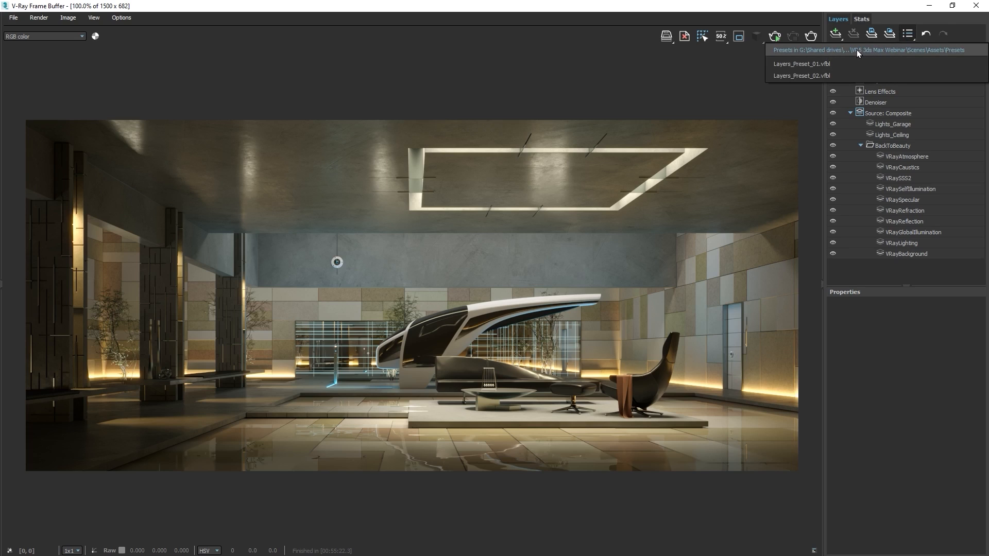
left_click(816, 64)
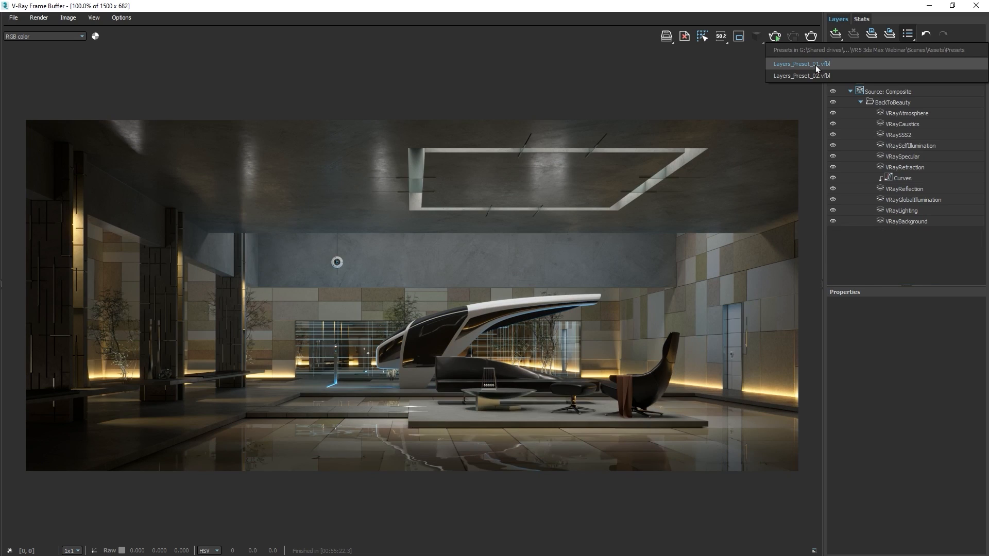
left_click(818, 75)
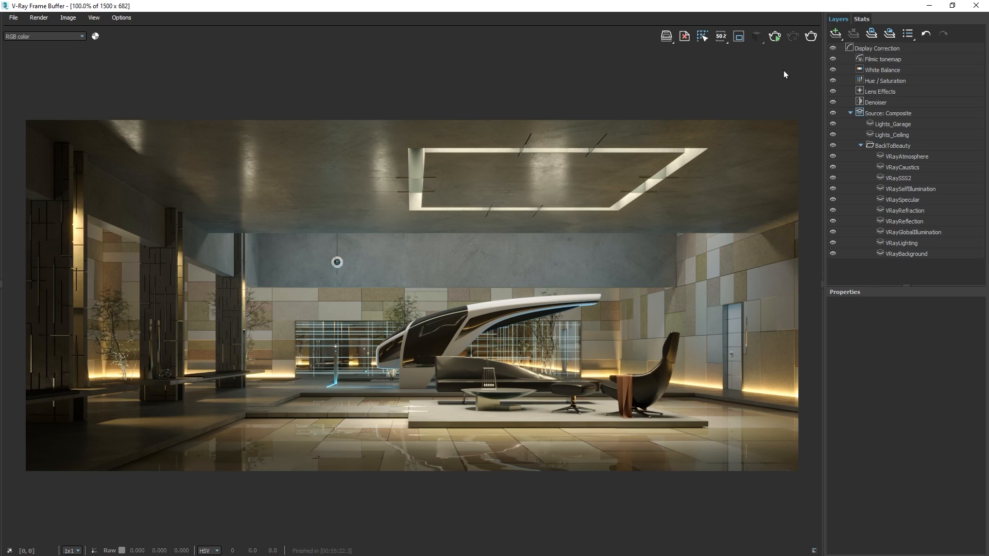
Save all image channels to a single V-Ray image file named Interior.vrimg in the Rendering folder of VR5 3ds Max Webinar.
left_click(666, 36)
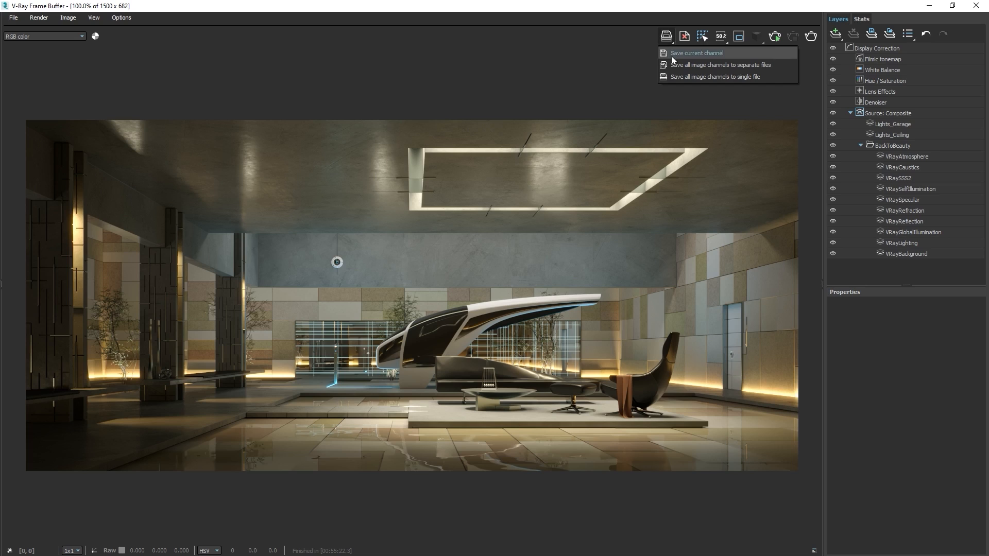
left_click(672, 76)
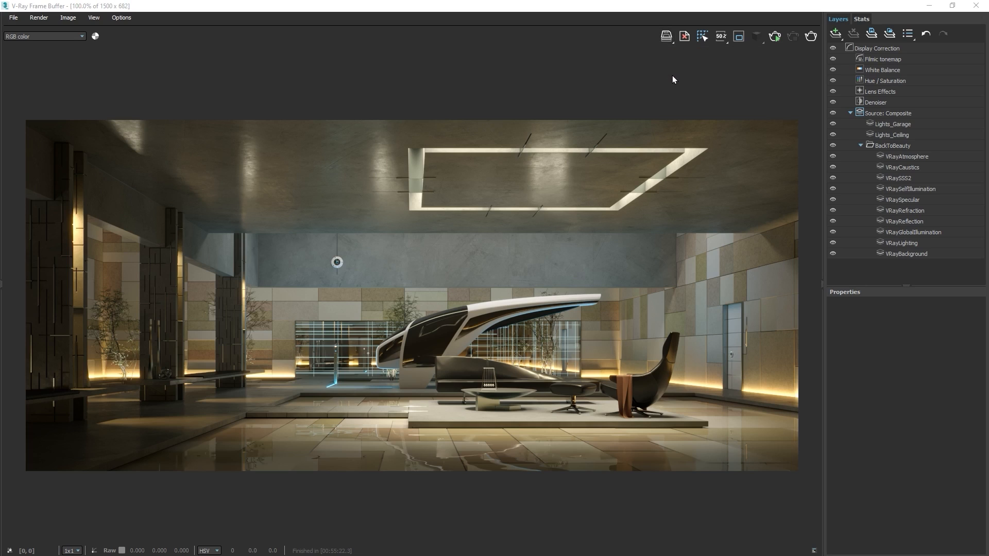
left_click(194, 38)
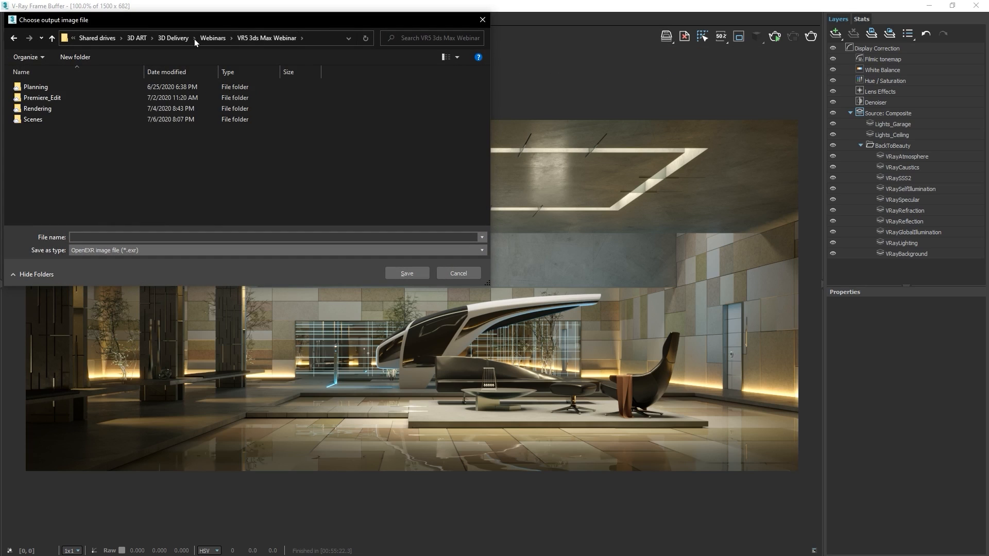
left_click(30, 108)
double_click(30, 108)
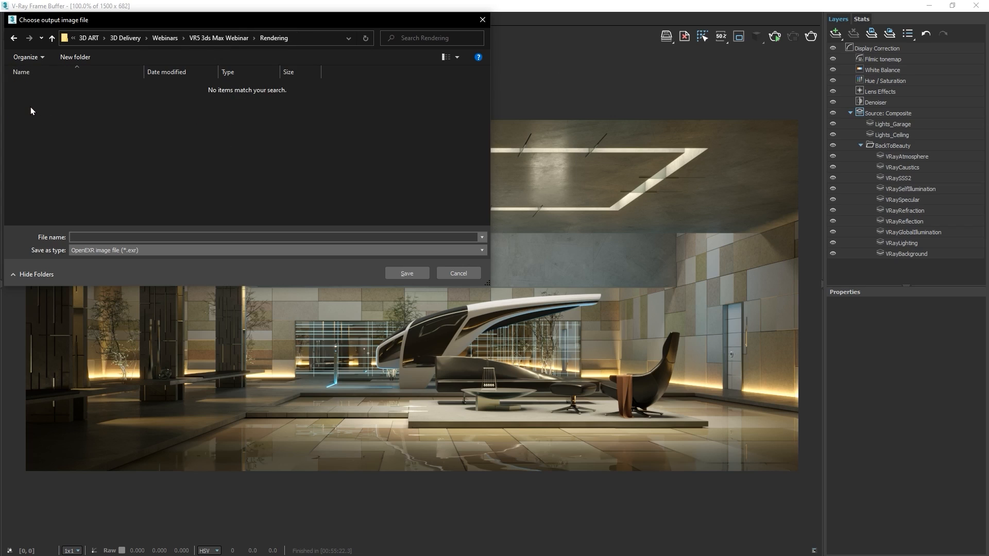
left_click(86, 237)
type("Interior")
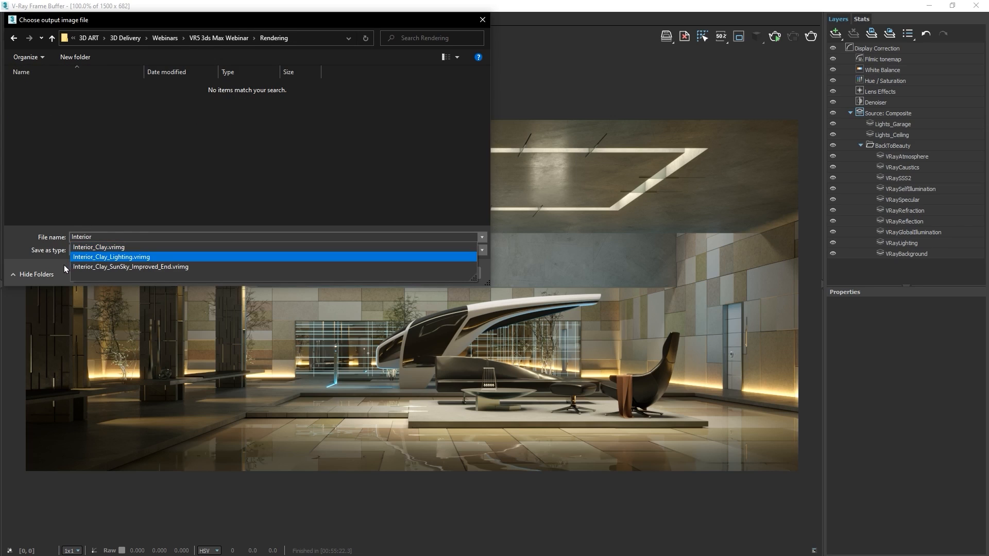
left_click(63, 267)
left_click(169, 251)
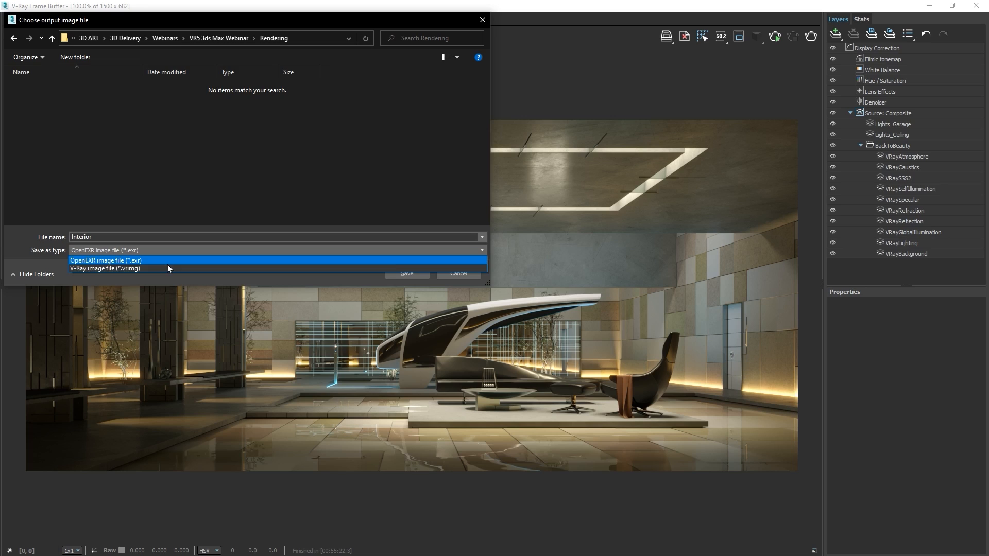
left_click(167, 268)
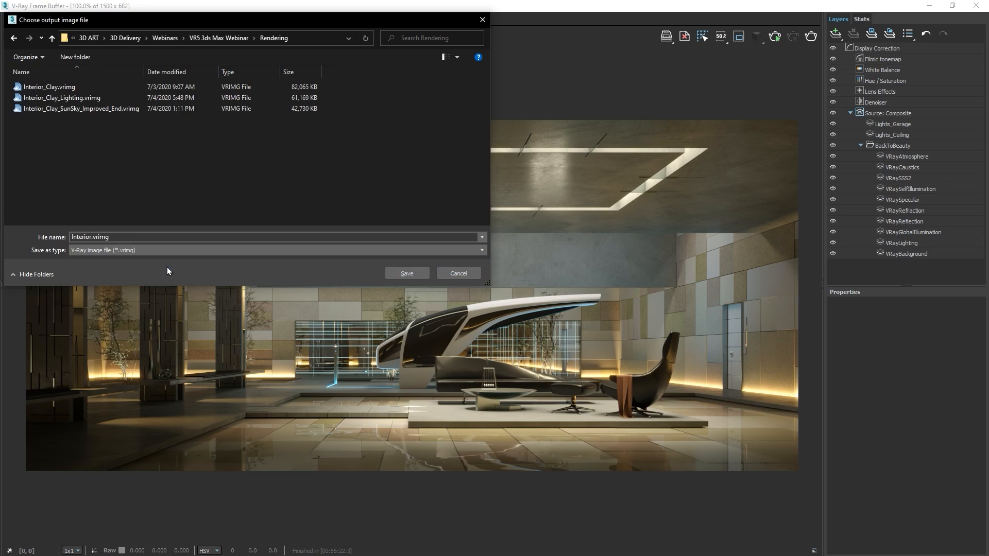
left_click(417, 277)
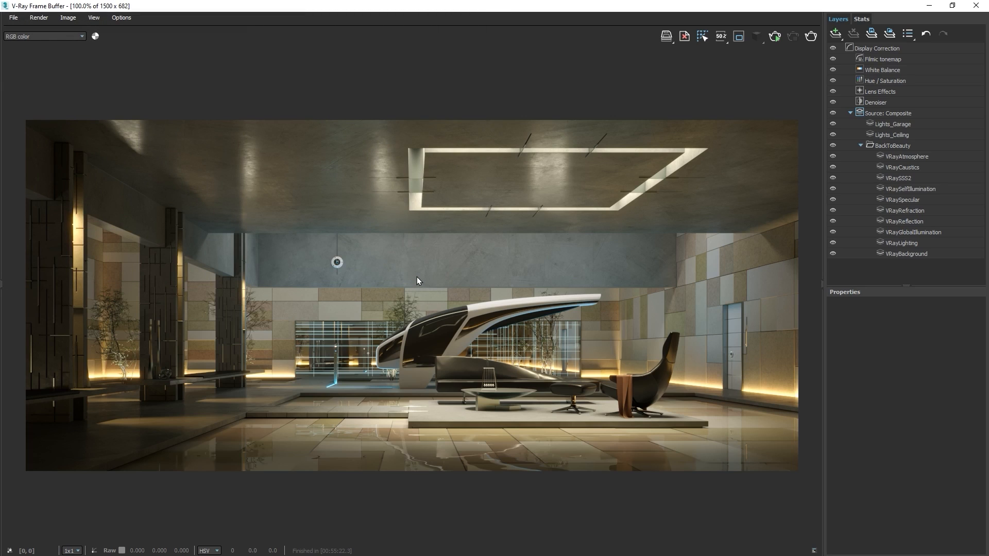